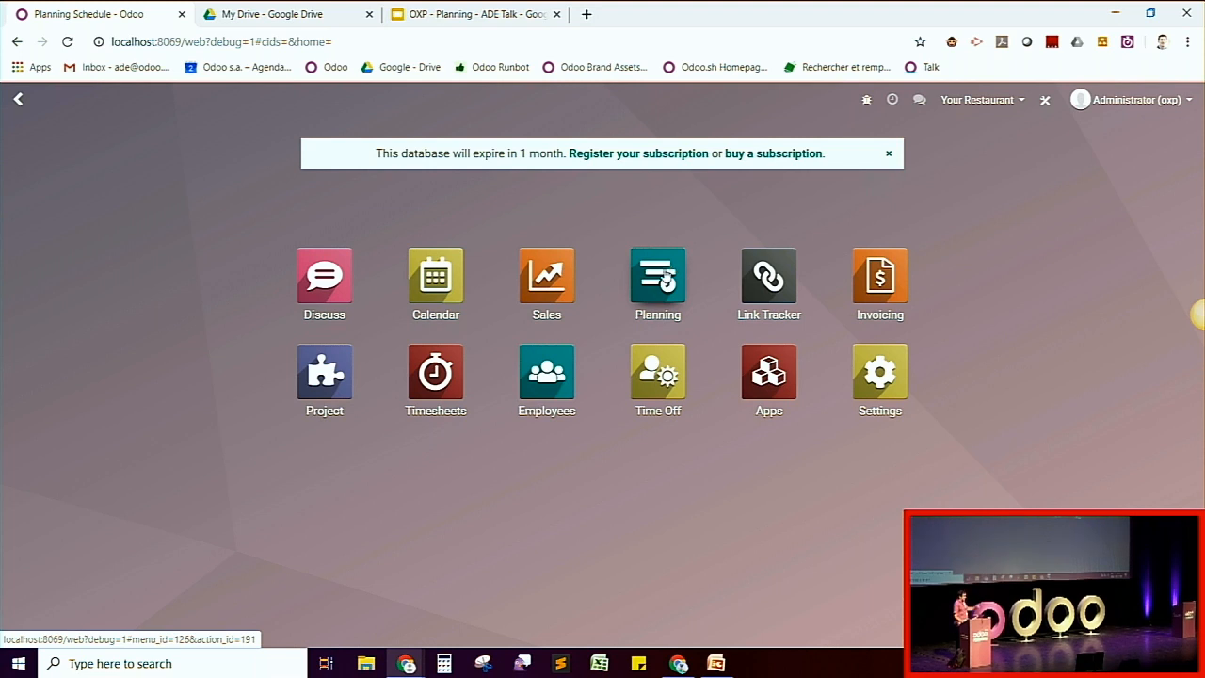
# Step: Open the Planning app and display the shift schedule by employee
pyautogui.click(658, 276)
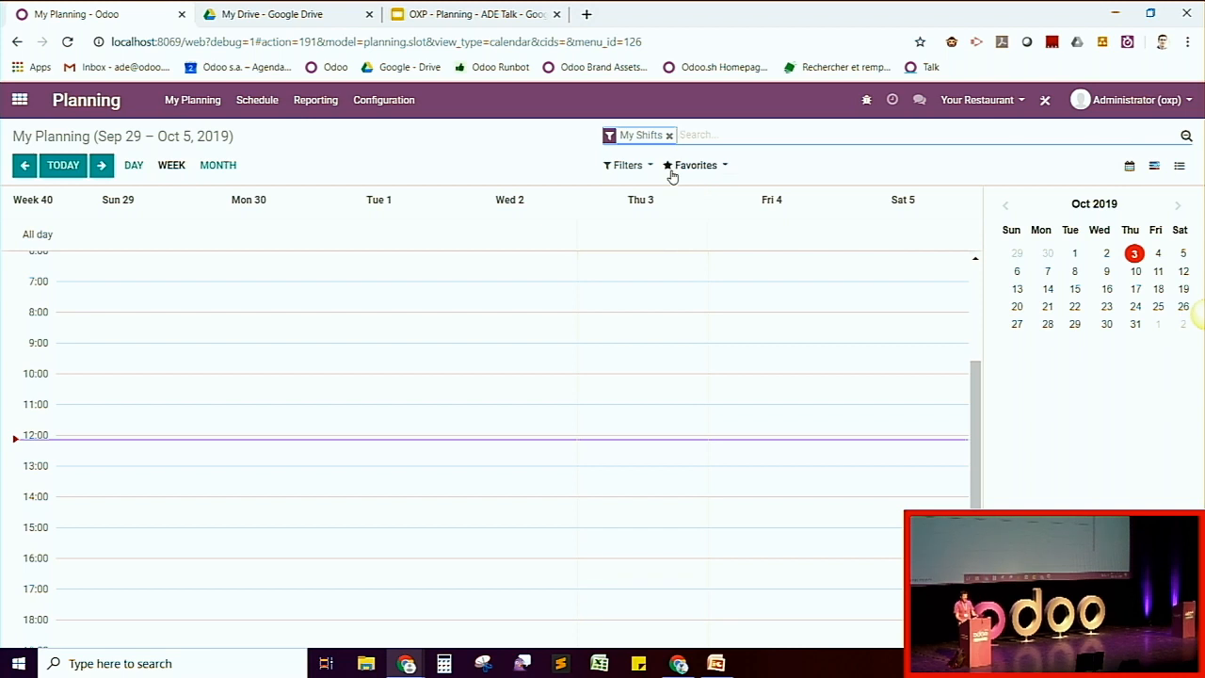
pyautogui.click(1155, 167)
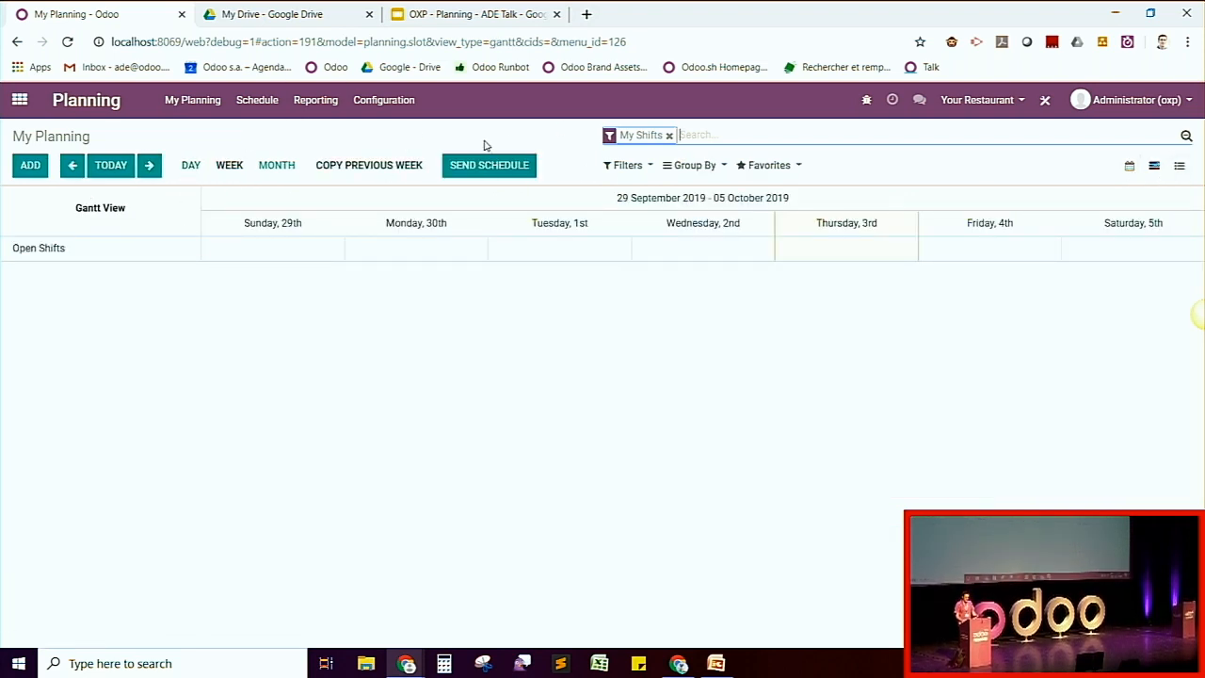
pyautogui.click(202, 111)
pyautogui.moveTo(240, 114)
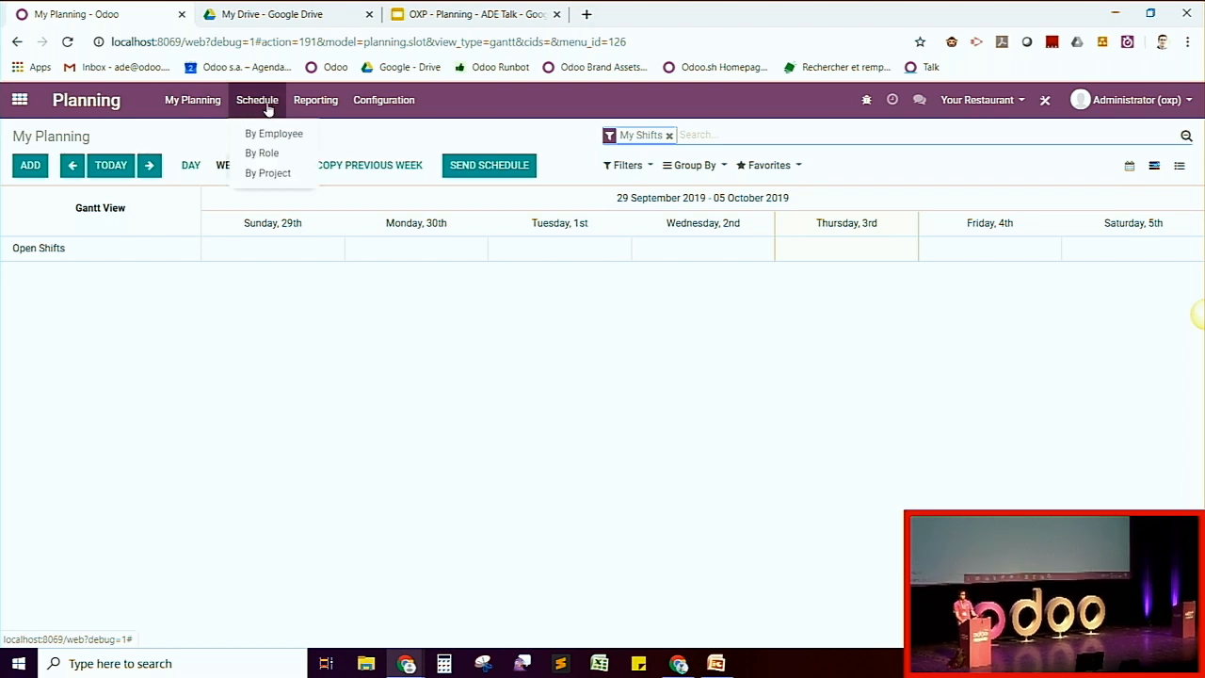
pyautogui.click(256, 134)
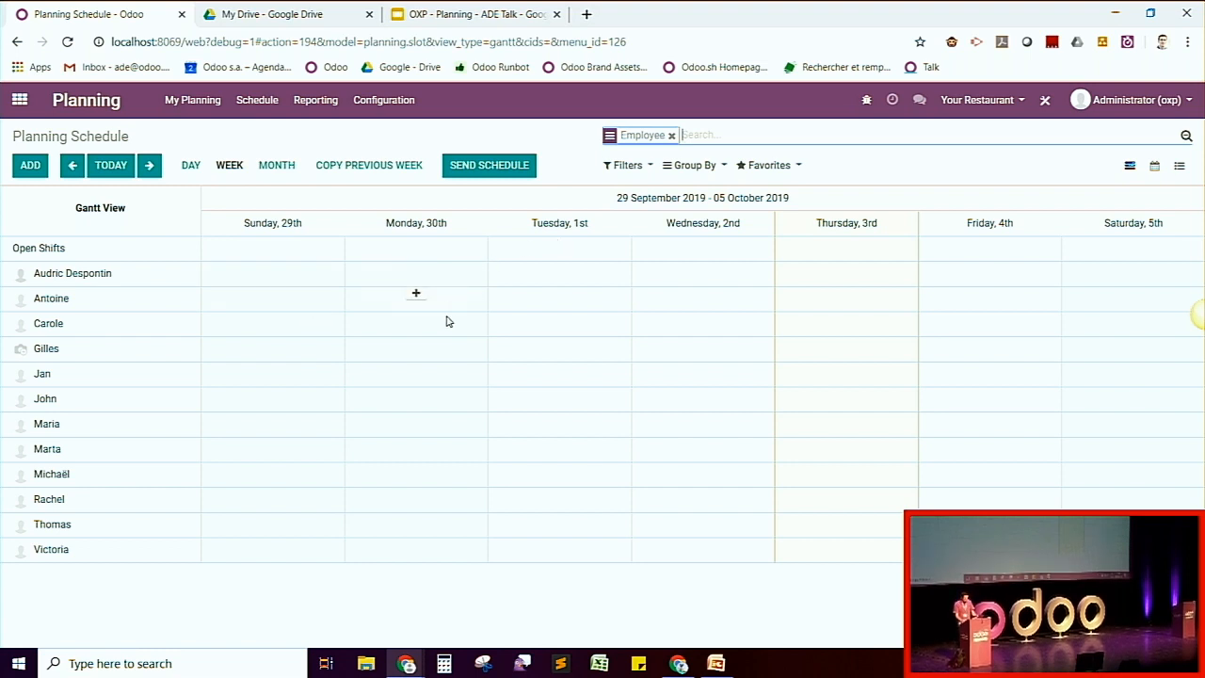
# Step: Start a new shift on Tuesday, 8 October 2019, for the second listed employee with the role Cook 1
pyautogui.rightClick(158, 170)
pyautogui.click(176, 142)
pyautogui.click(151, 165)
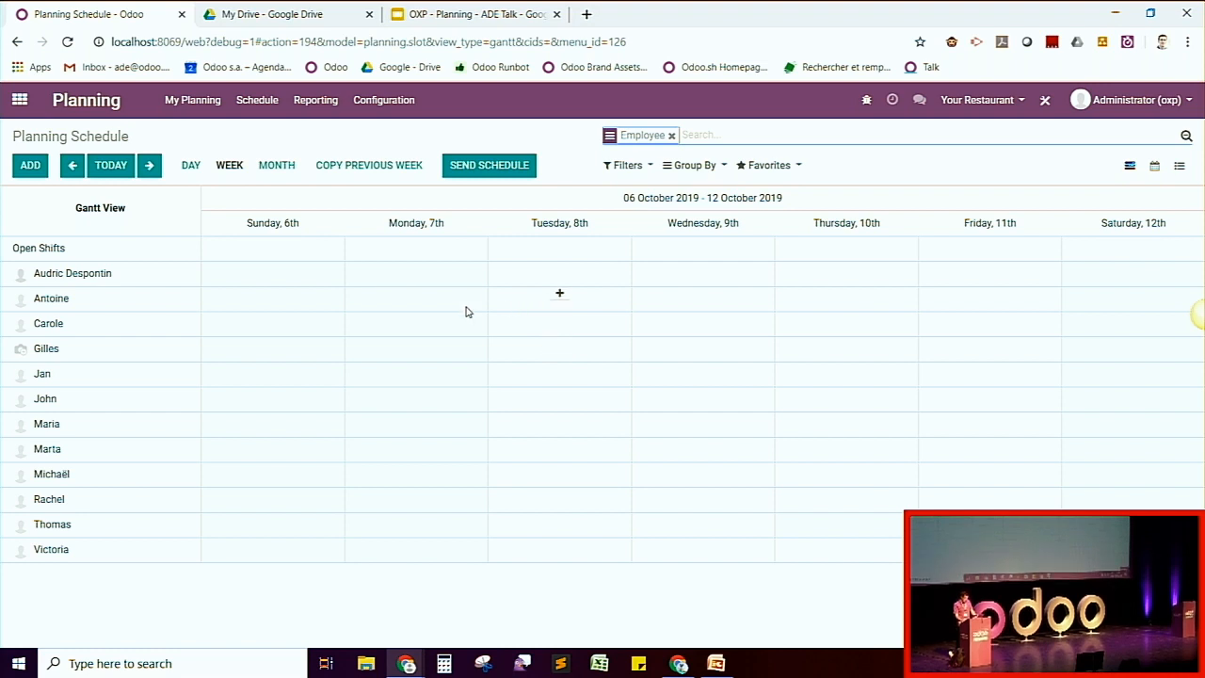
pyautogui.click(573, 303)
pyautogui.write('Antoi')
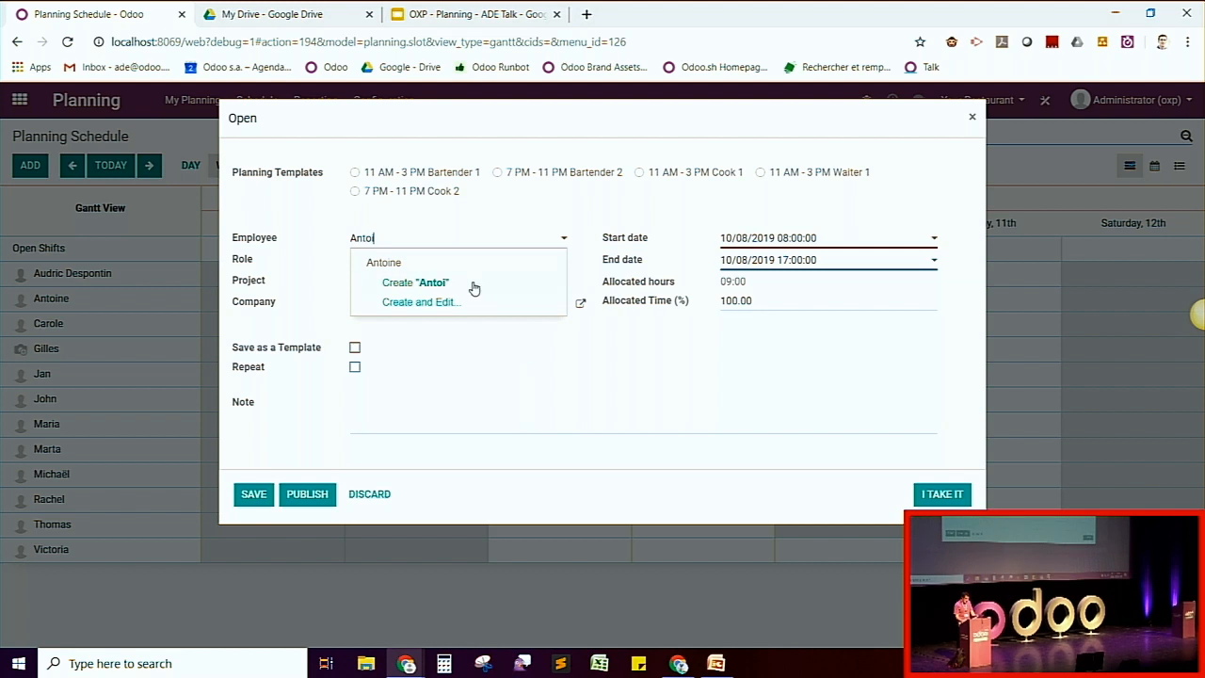
pyautogui.click(466, 262)
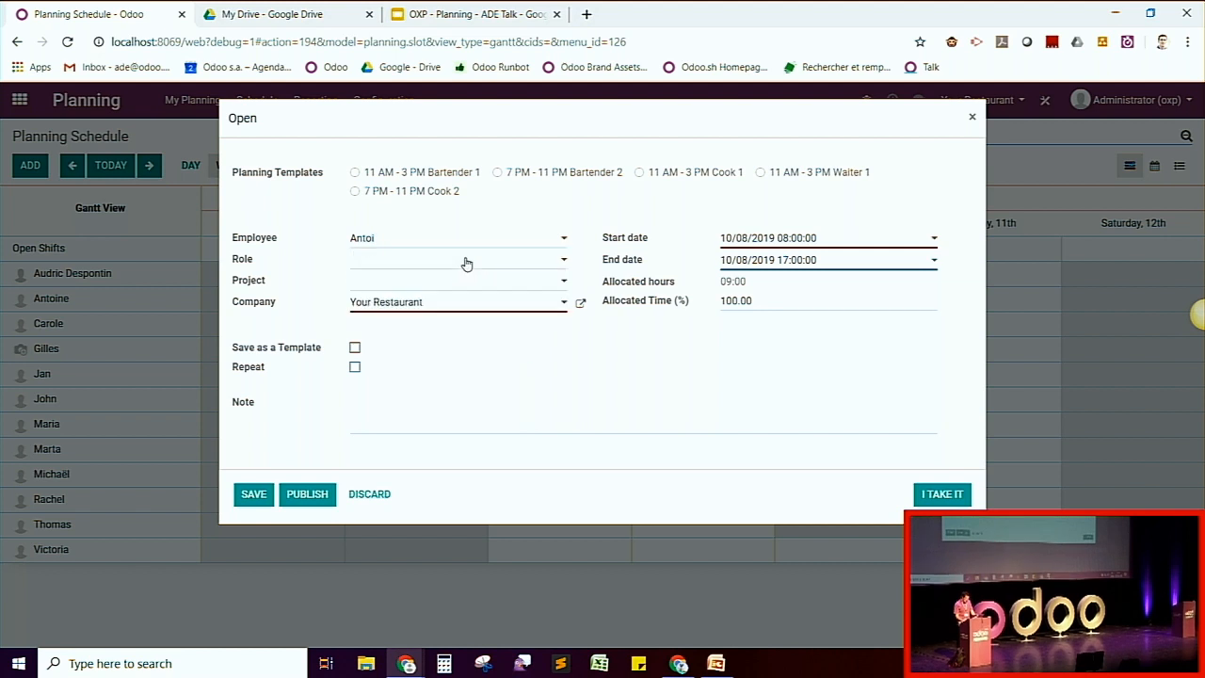
pyautogui.click(405, 271)
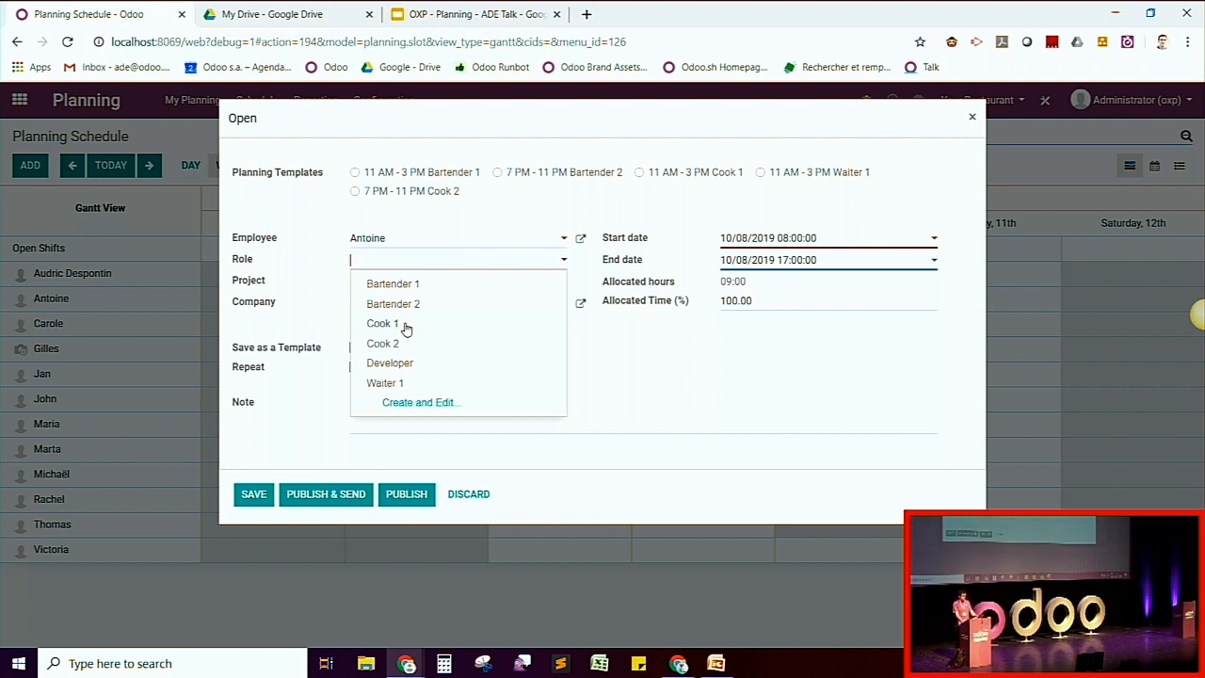
pyautogui.click(406, 327)
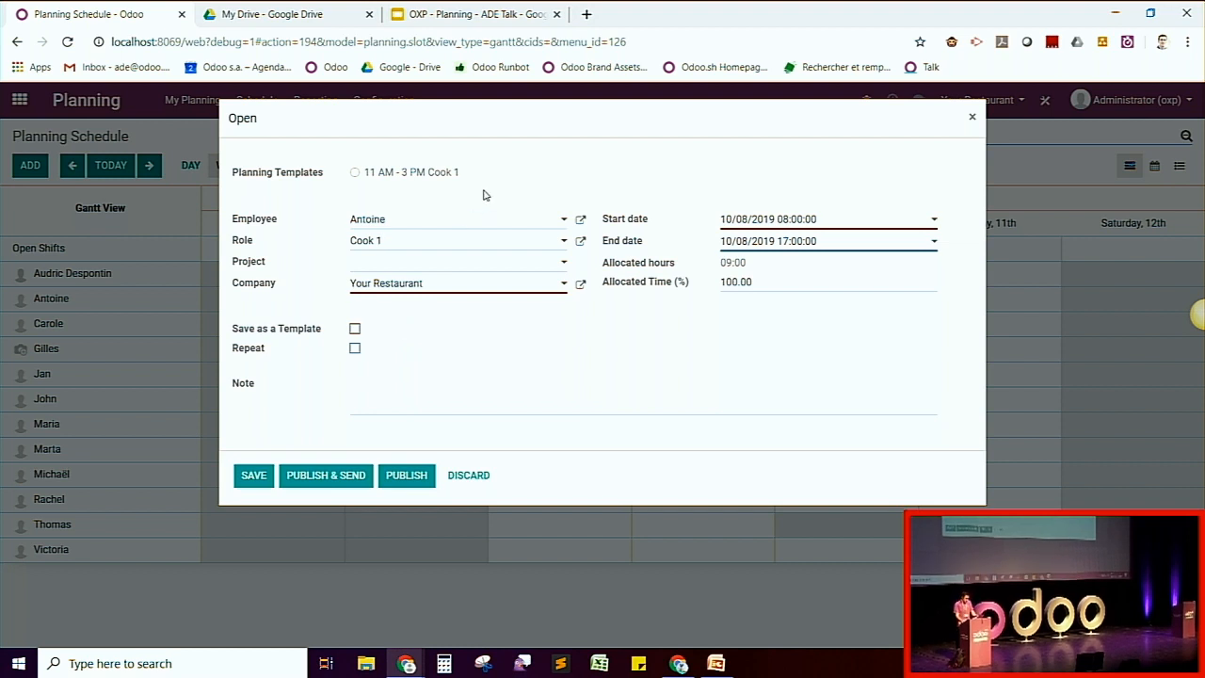
# Step: Set the shift's start time to 11:00:00 on 10/08/2019
pyautogui.click(772, 219)
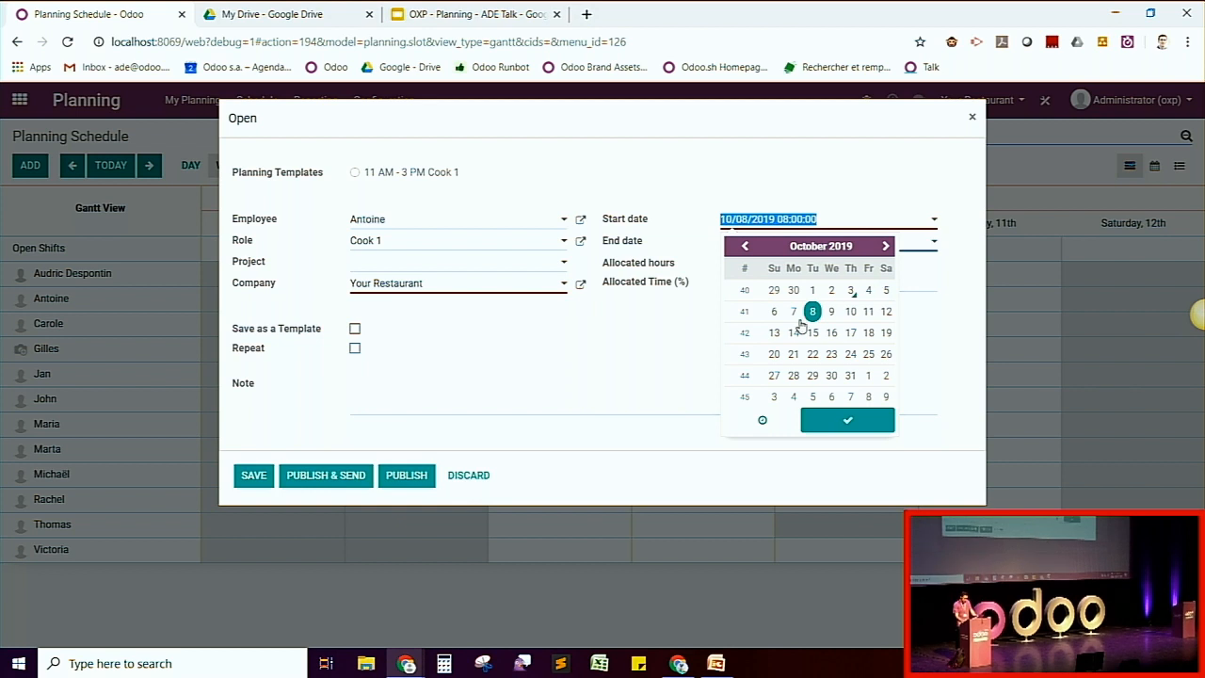
pyautogui.click(762, 421)
pyautogui.click(749, 340)
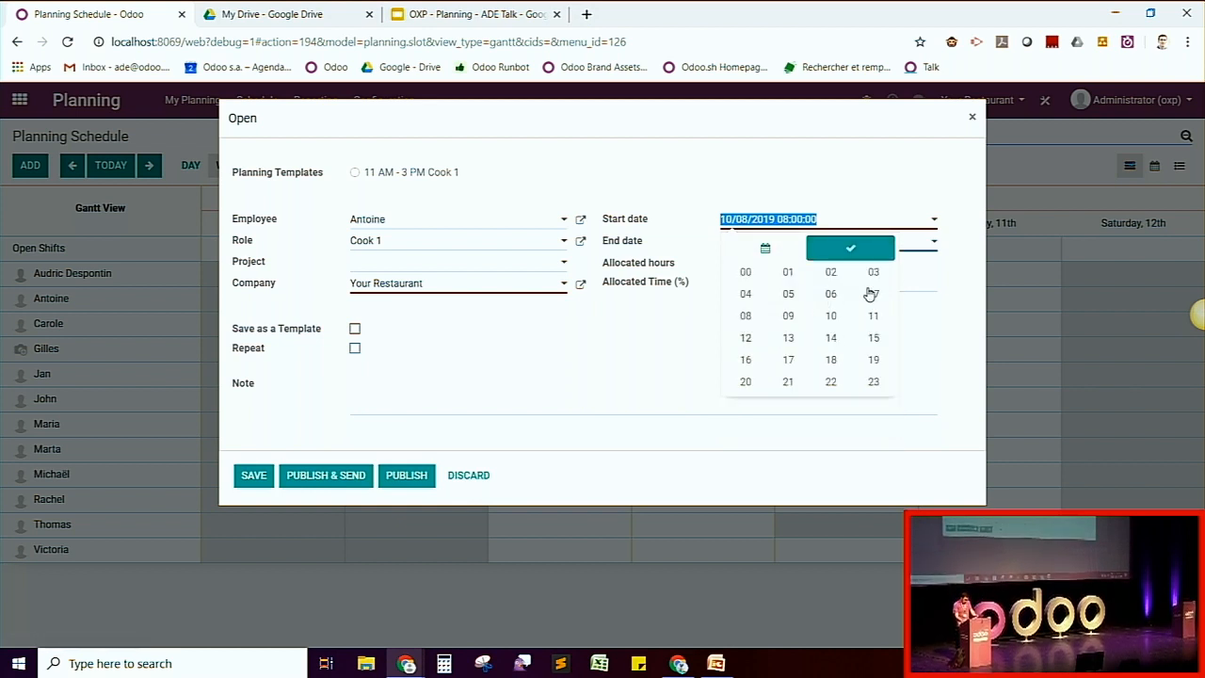
pyautogui.click(874, 316)
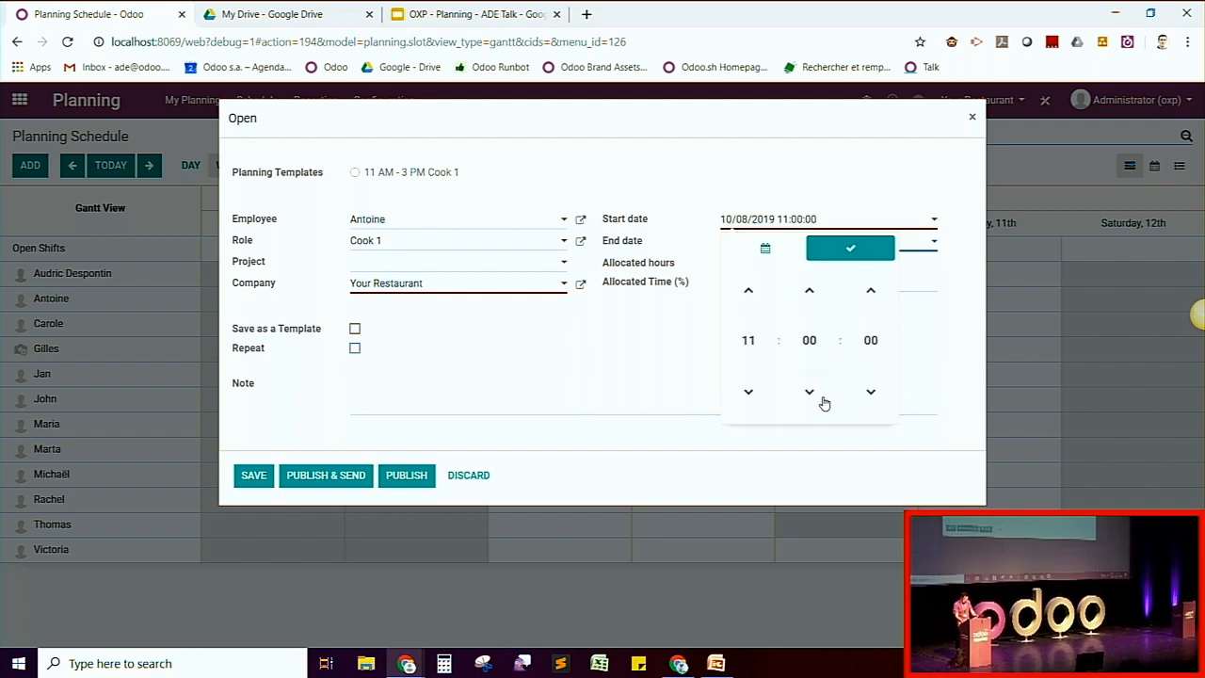
pyautogui.click(850, 247)
# Step: Set the shift's end time to 15:00:00 on 10/08/2019 and save the shift
pyautogui.click(815, 245)
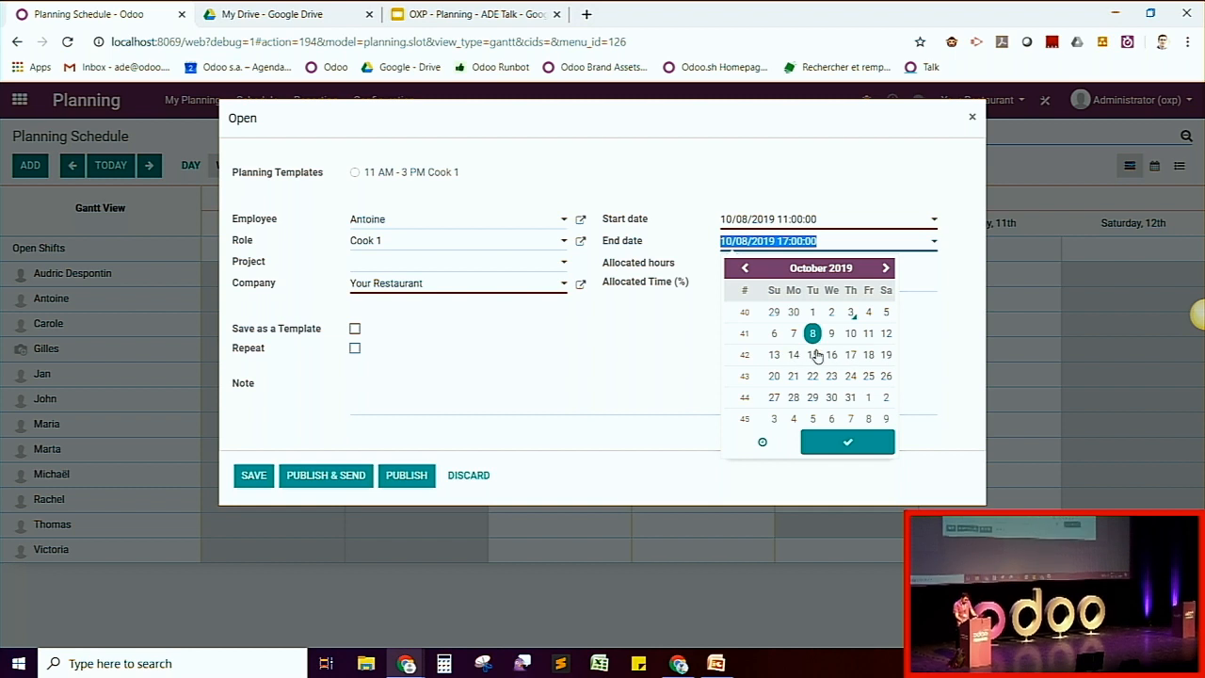
pyautogui.click(763, 441)
pyautogui.click(748, 367)
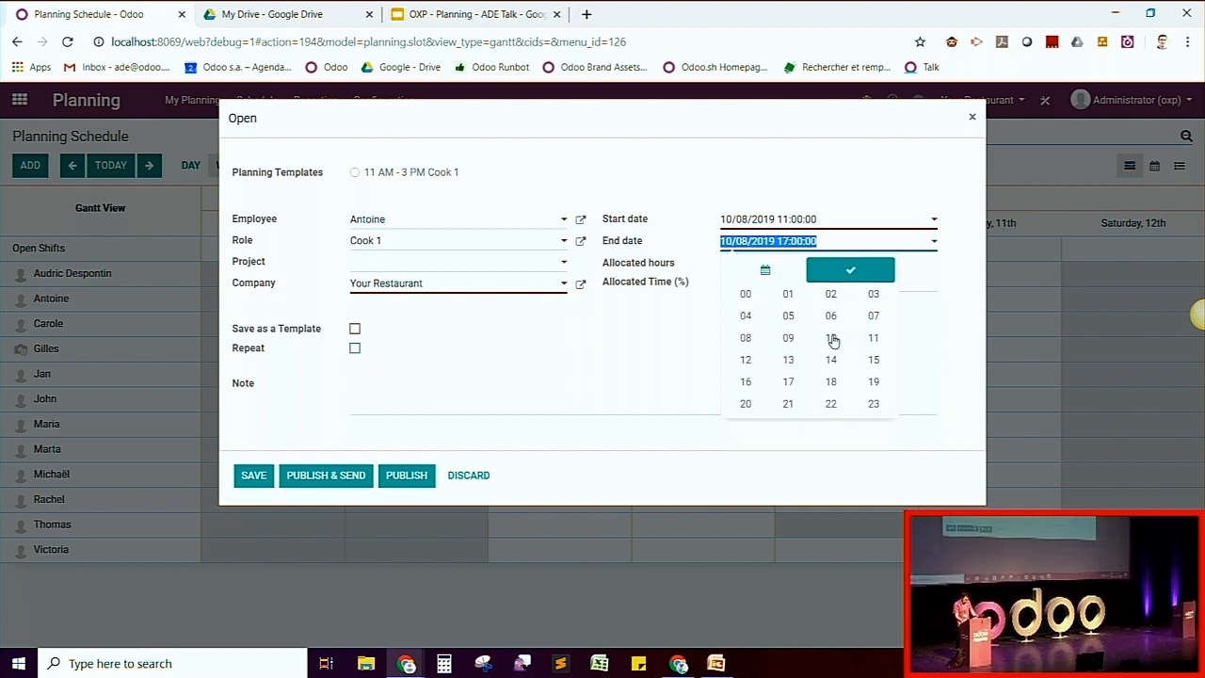
pyautogui.click(874, 359)
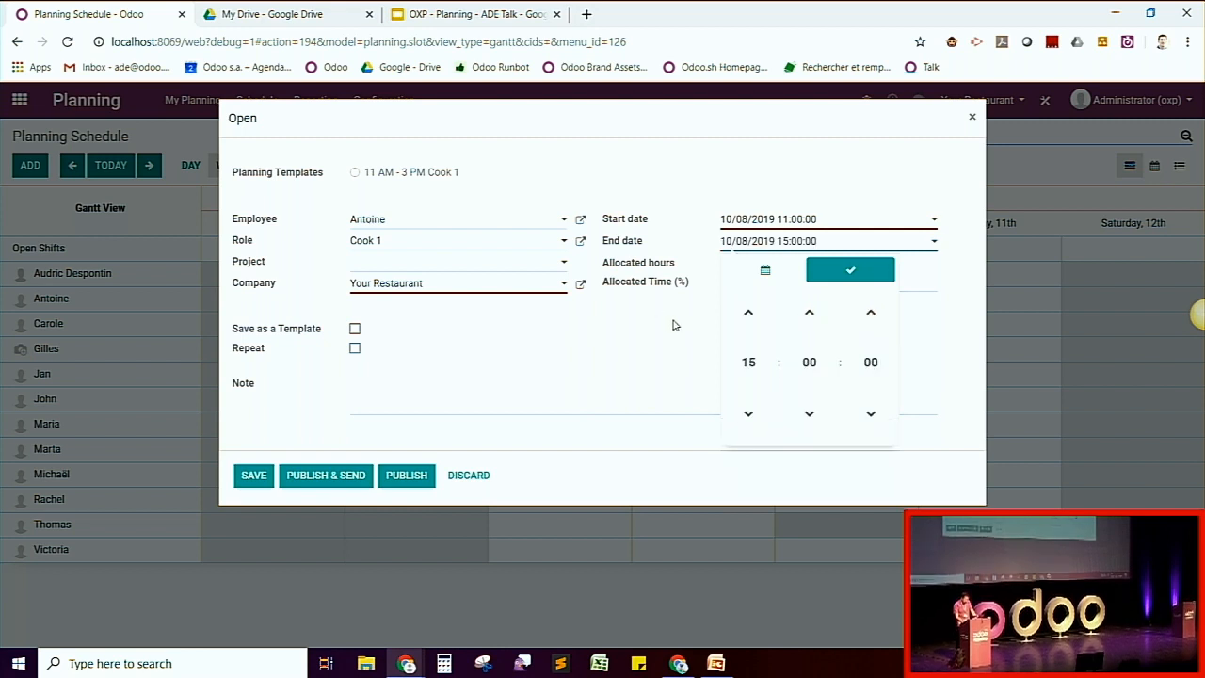
pyautogui.click(850, 271)
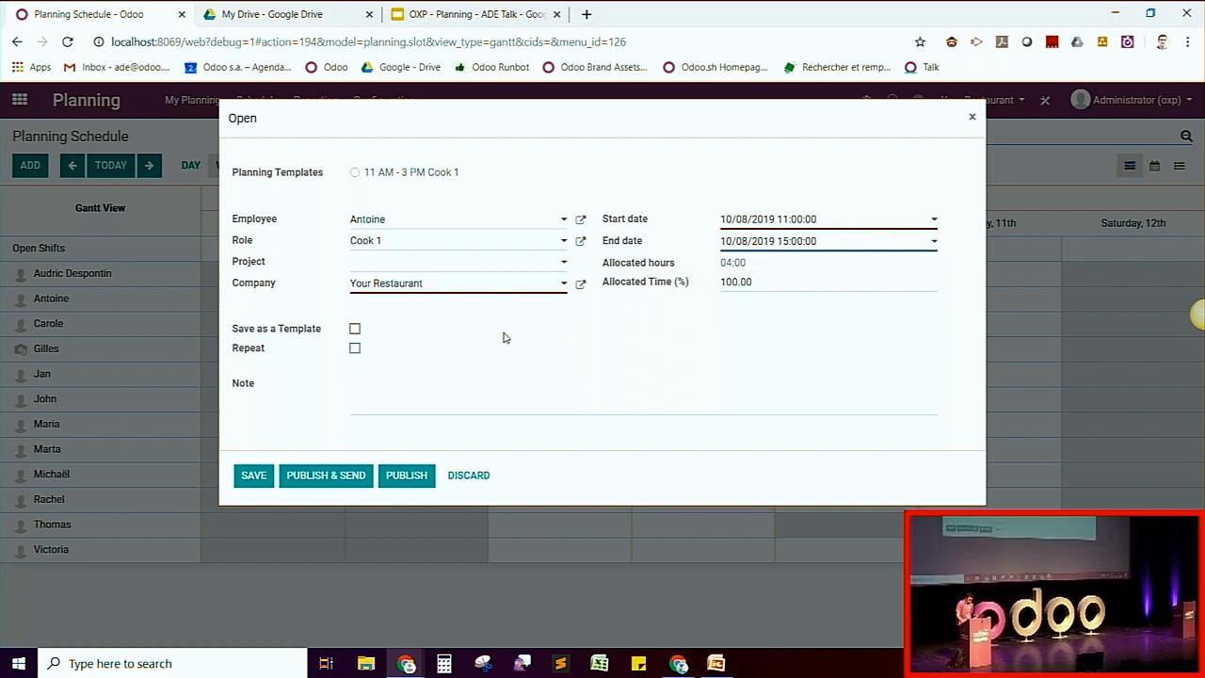
pyautogui.click(265, 481)
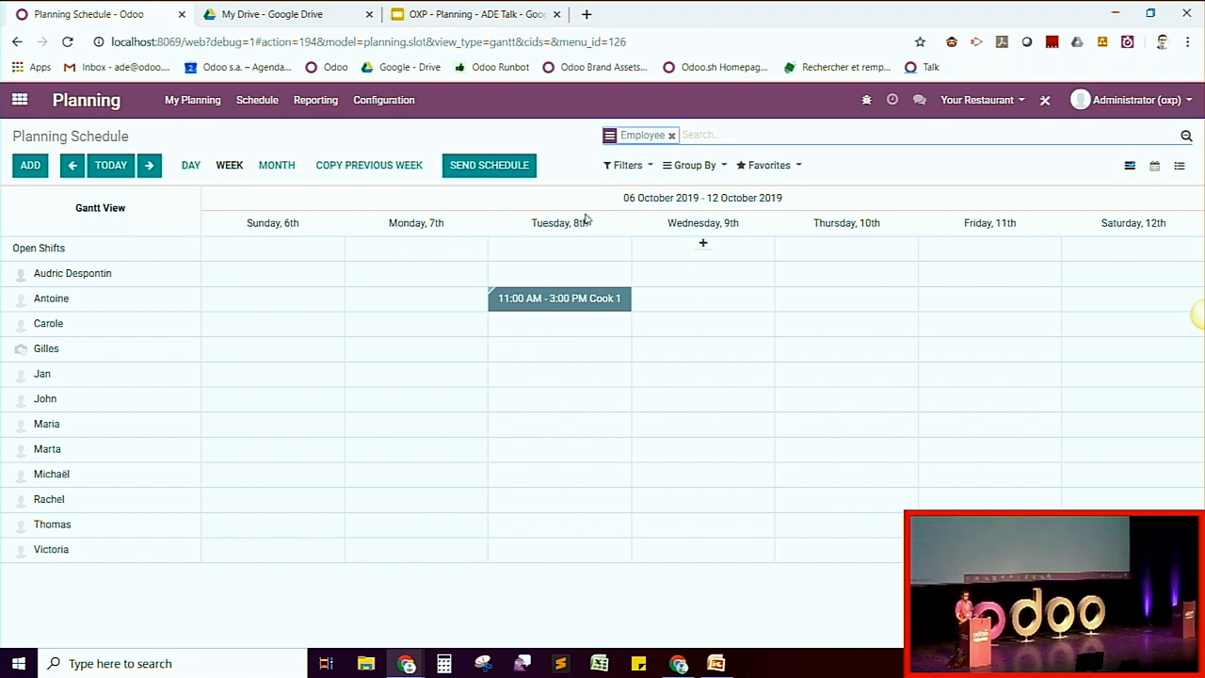
# Step: Create a planning role named "Waitier 2" with the green color and save it
pyautogui.click(395, 115)
pyautogui.click(395, 152)
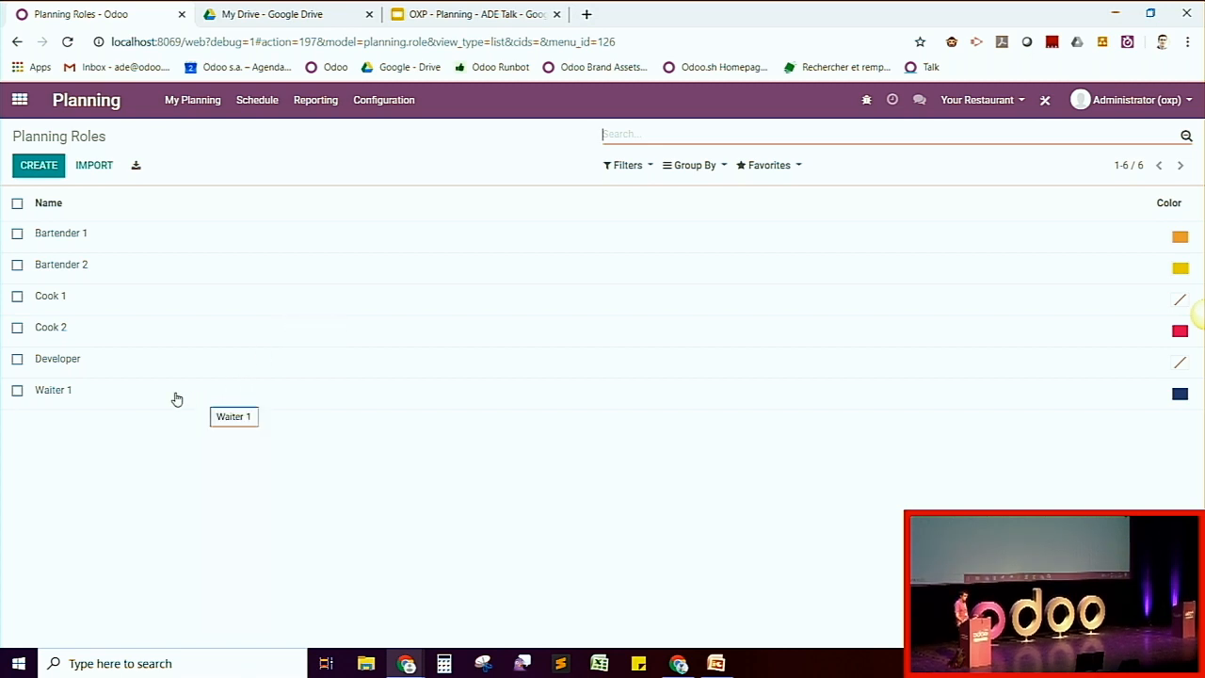
pyautogui.click(54, 173)
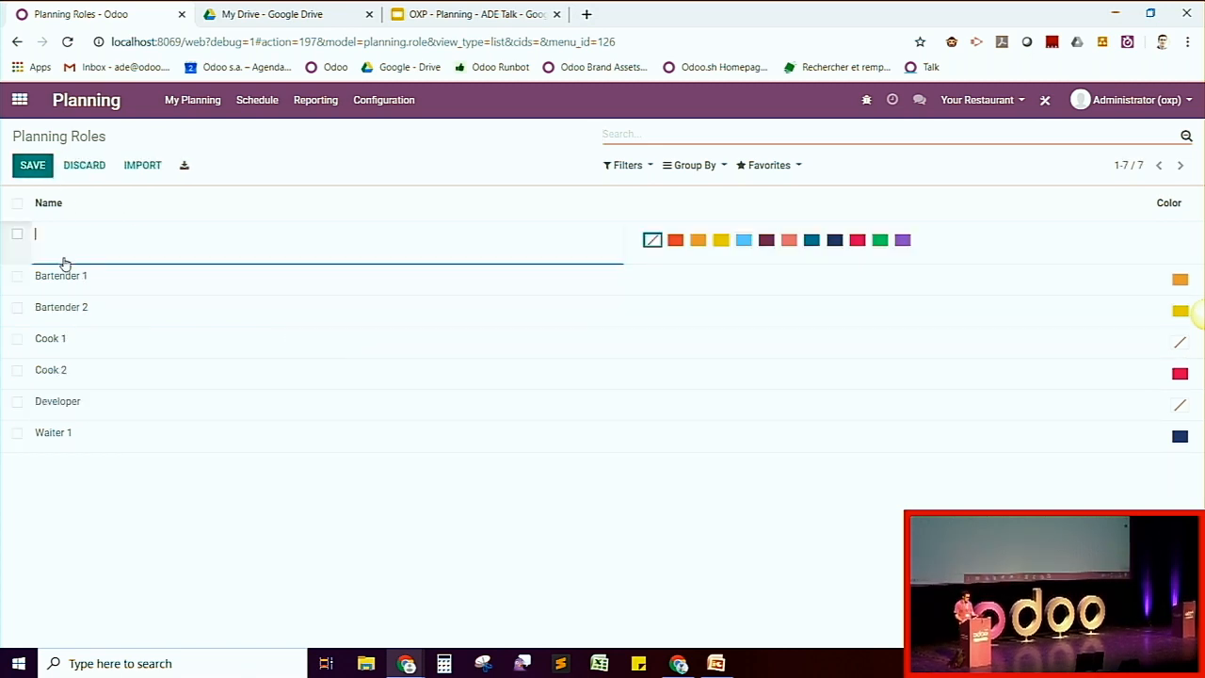
pyautogui.write('Xaitier 2')
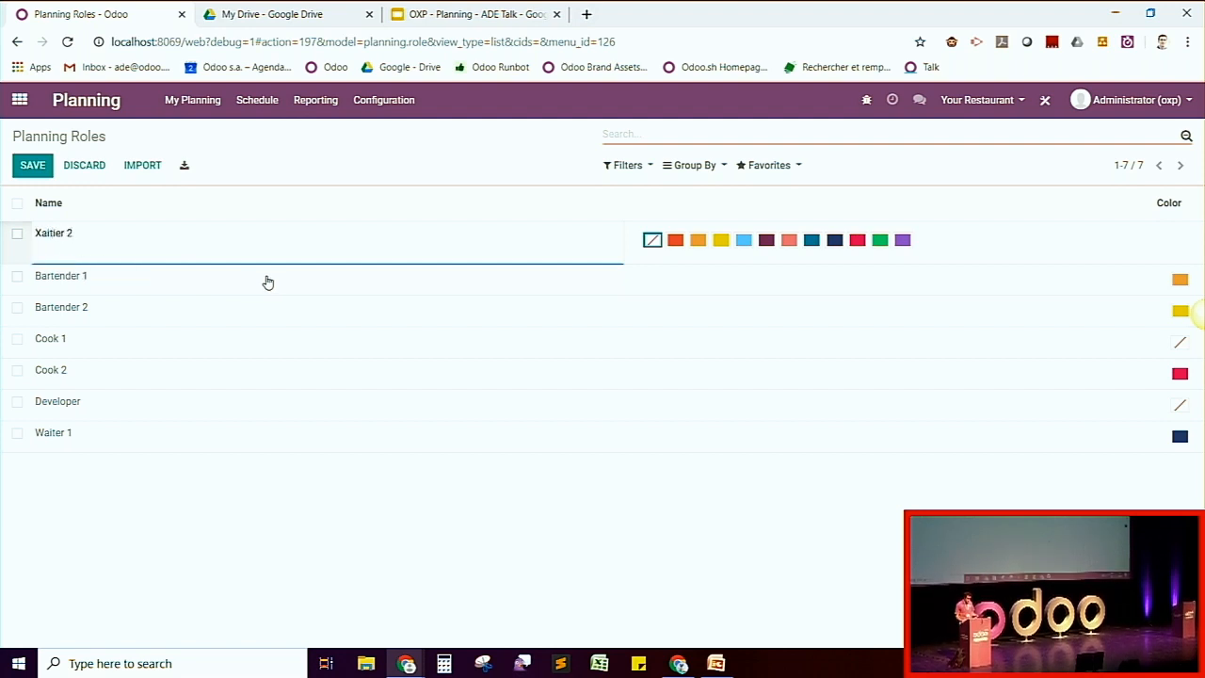
pyautogui.press('Left')
pyautogui.press('BackSpace')
pyautogui.write('W')
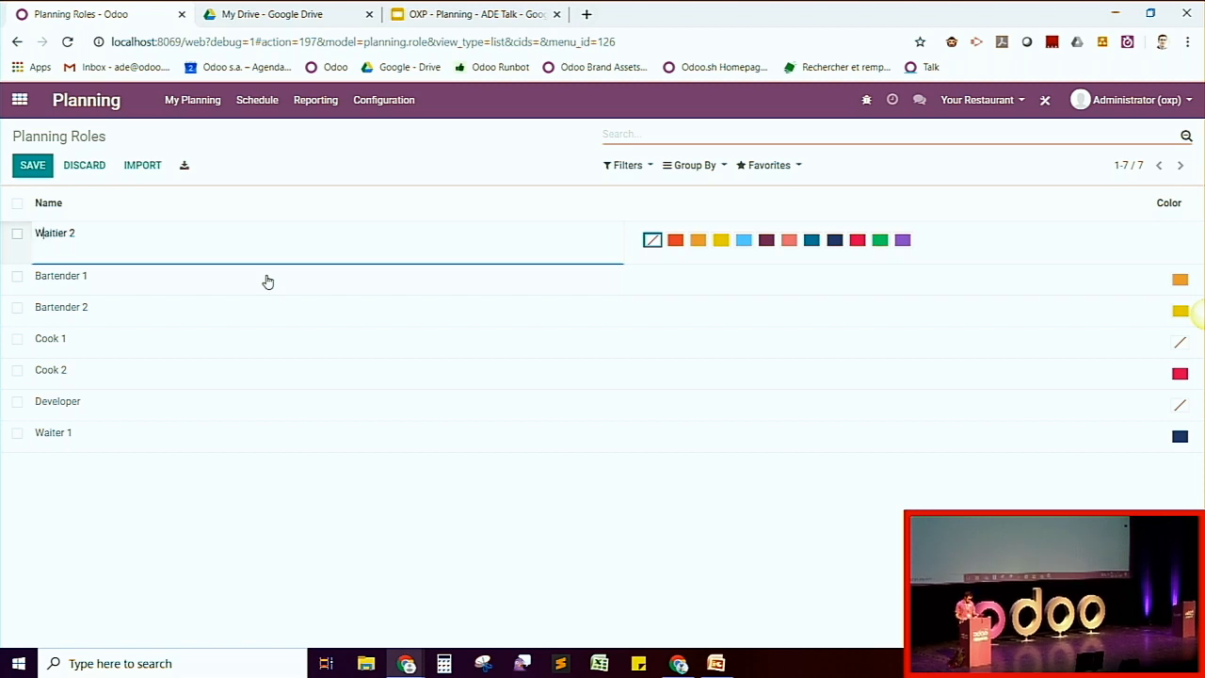
pyautogui.click(880, 241)
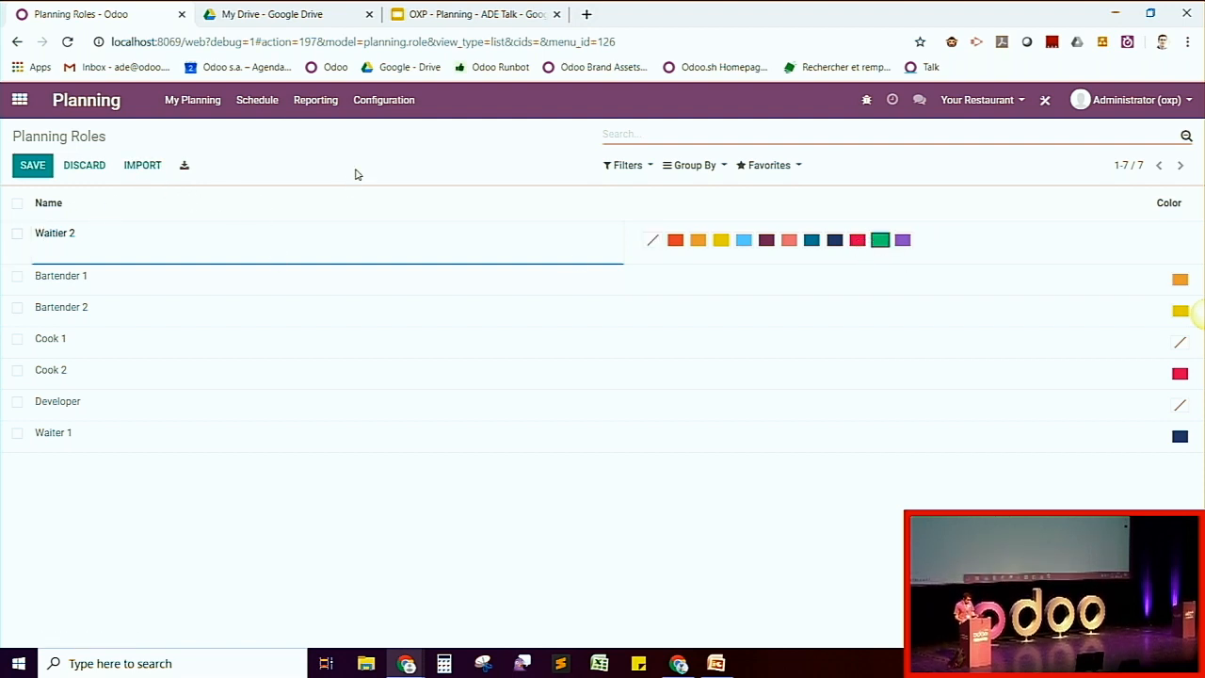
pyautogui.click(46, 166)
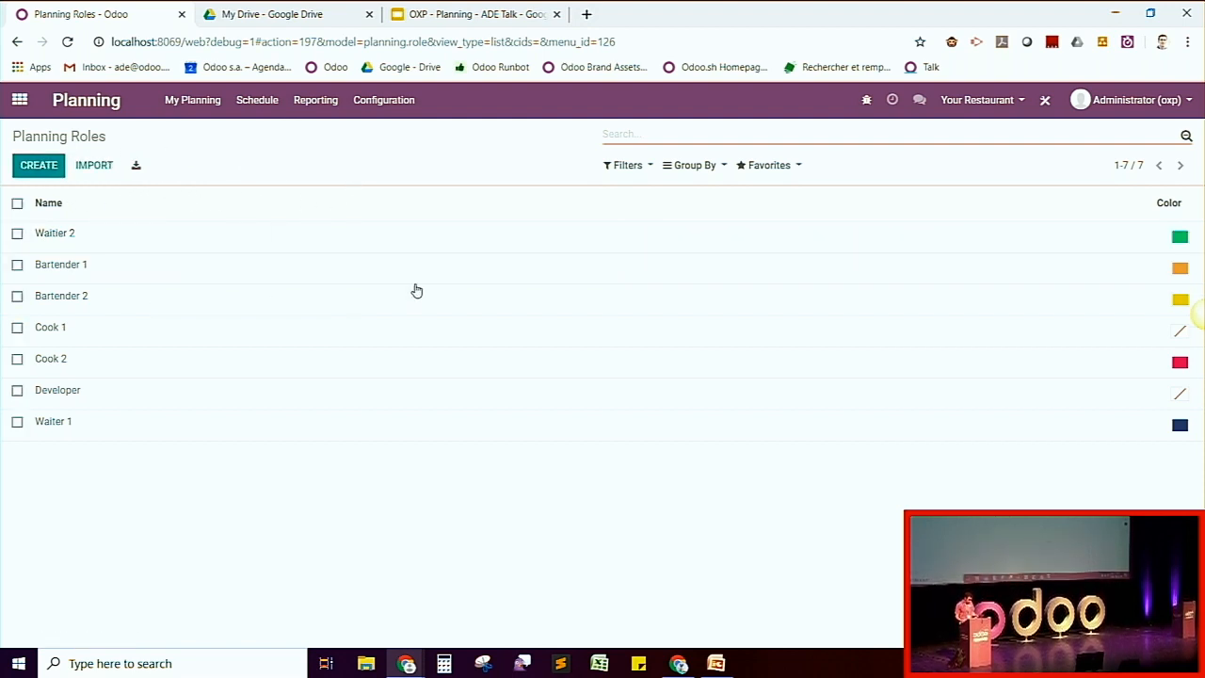
# Step: In the employee schedule for 6–12 October 2019, extend the Cook 1 shift through Friday, 11 October, and save it
pyautogui.click(257, 100)
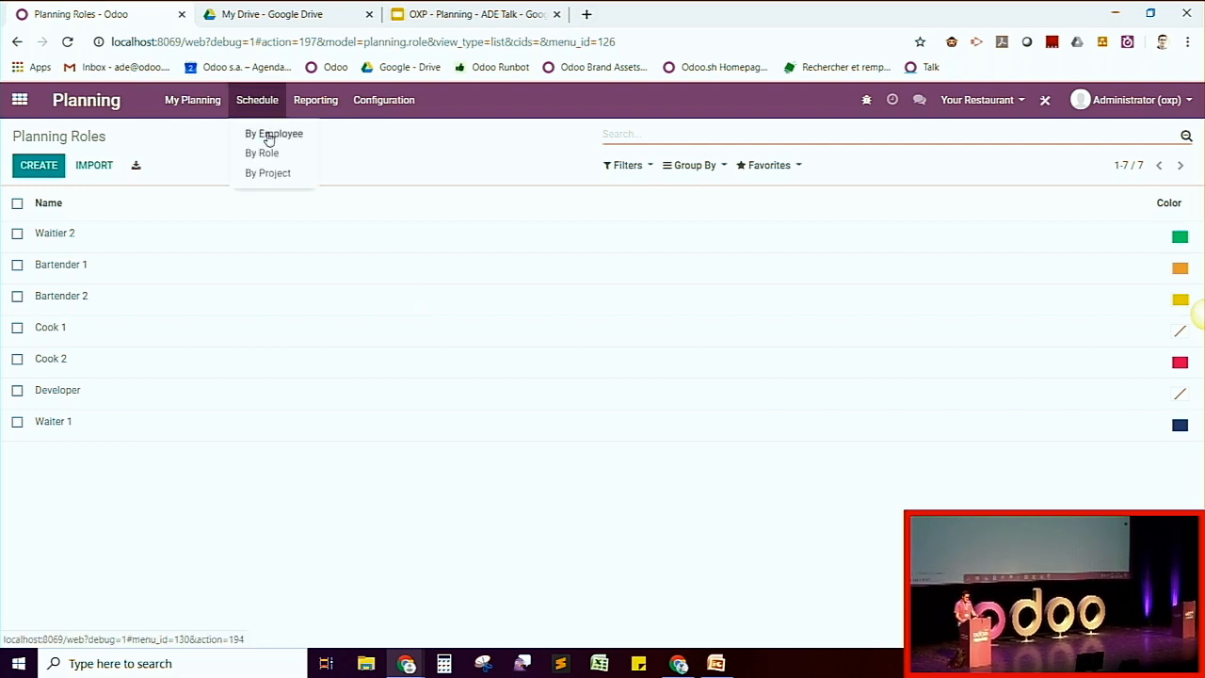
pyautogui.click(266, 137)
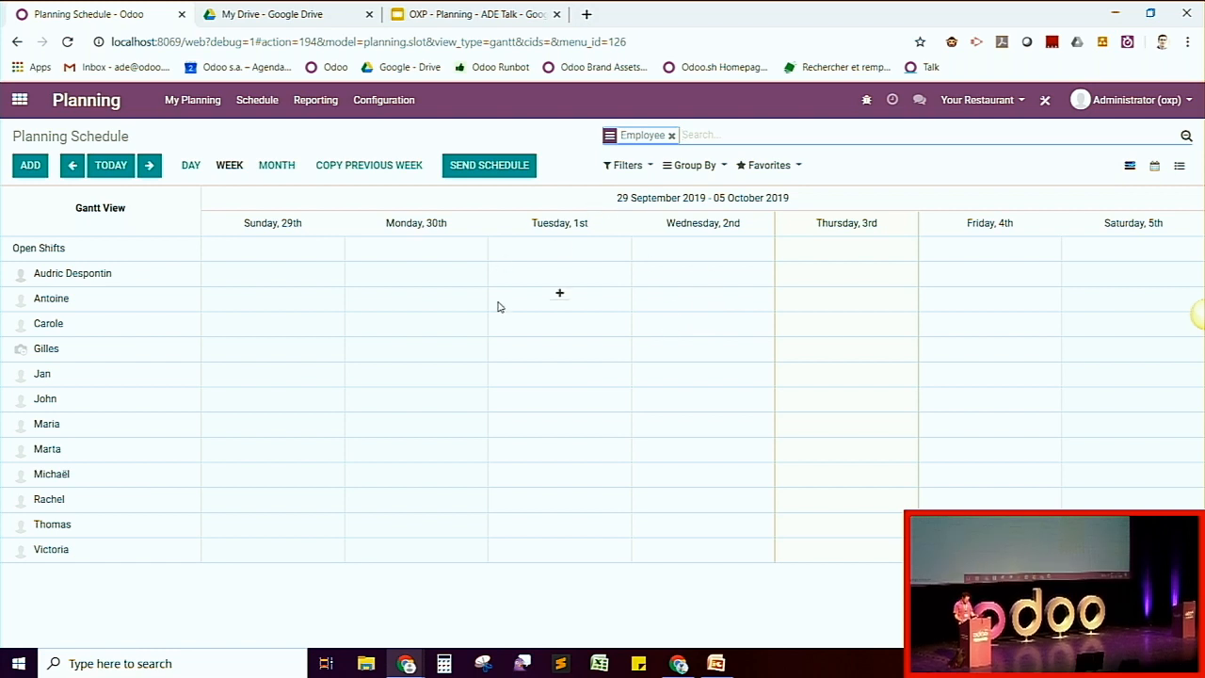
pyautogui.click(149, 165)
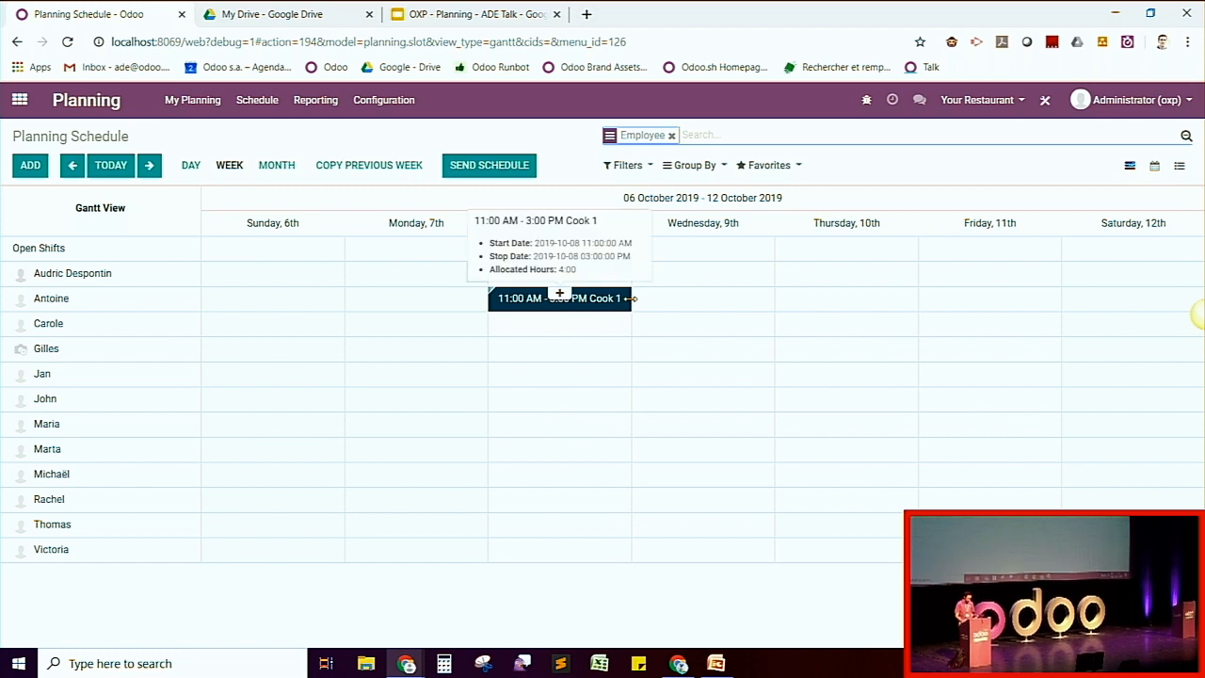
pyautogui.moveTo(634, 298); pyautogui.dragTo(1012, 313)
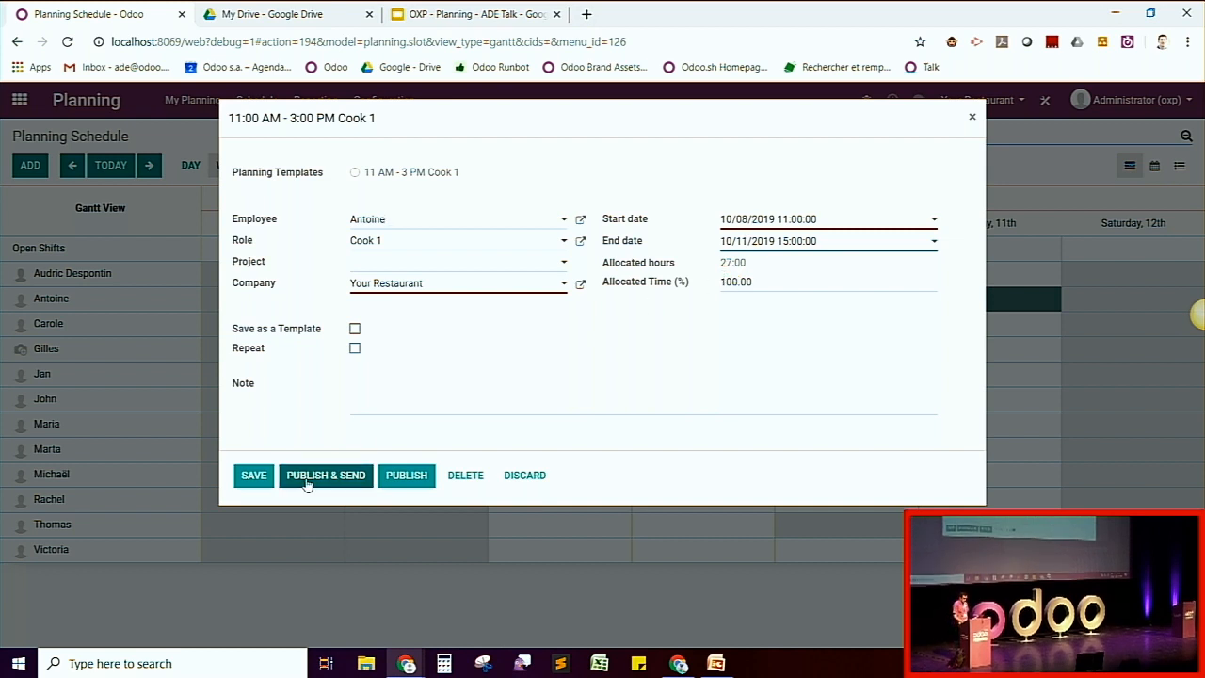
pyautogui.click(254, 475)
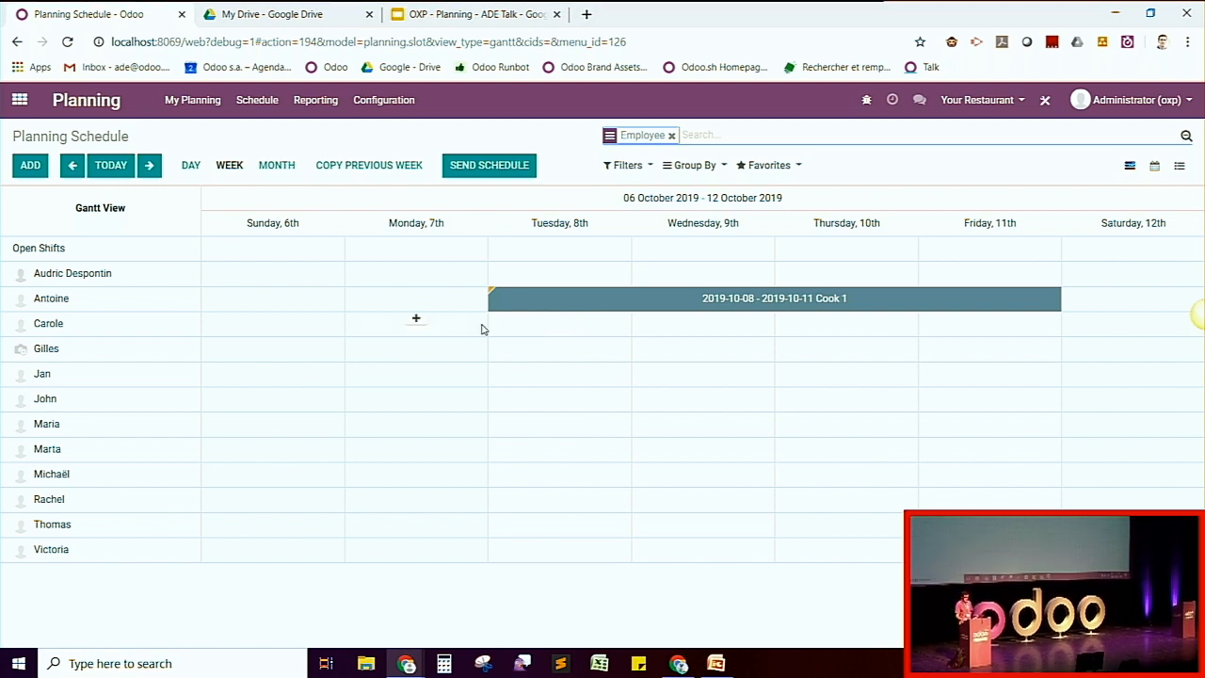
# Step: Inspect the details of the extended Cook 1 shift and close them without saving
pyautogui.moveTo(533, 295)
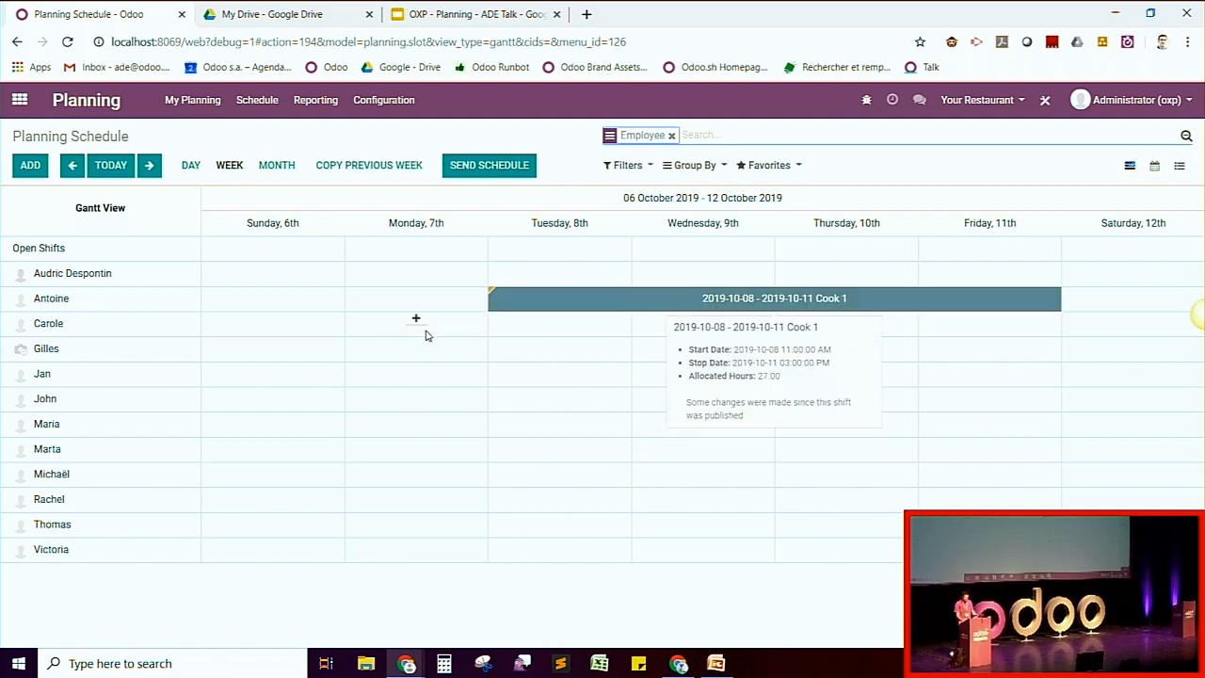
pyautogui.click(584, 299)
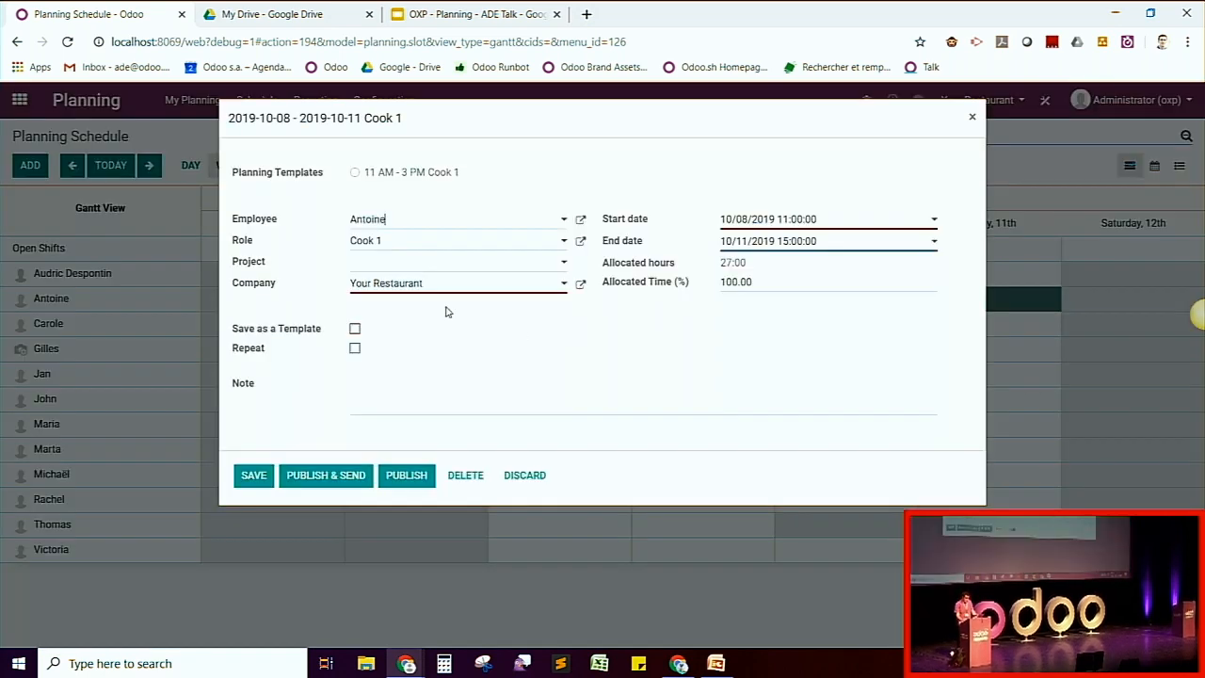
pyautogui.click(513, 477)
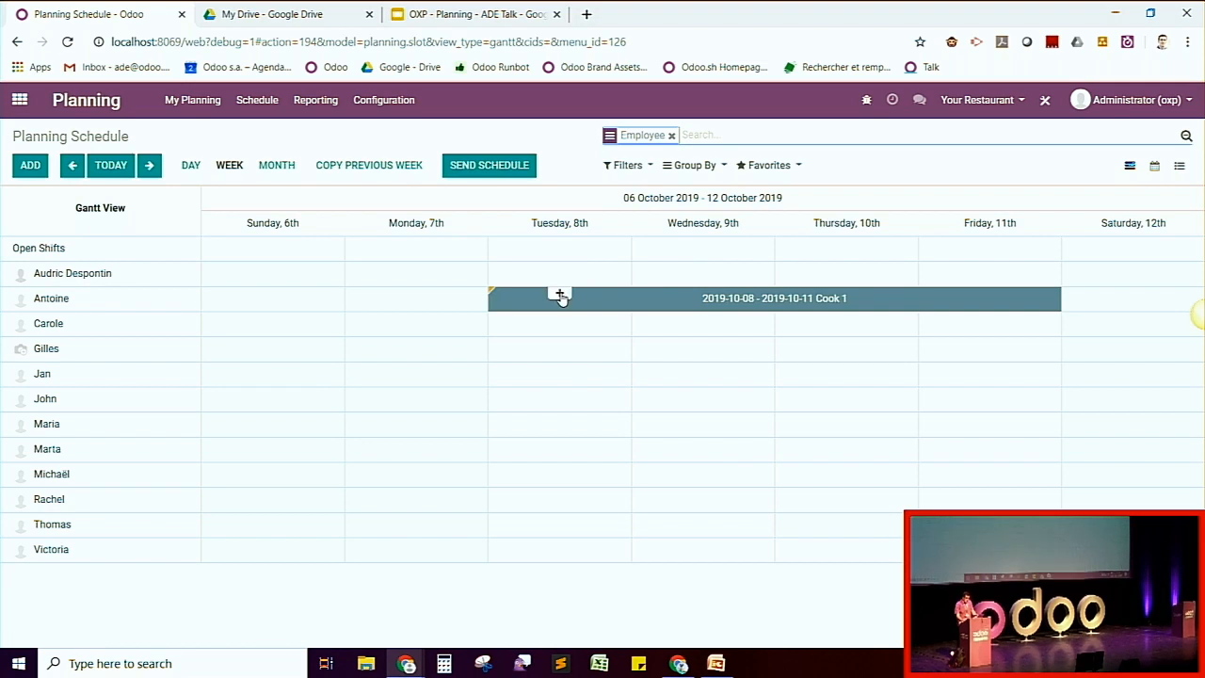
# Step: Add a Cook 2 shift on Tuesday, 8 October, for the employee holding the Cook 1 shift, using the 7 PM - 11 PM Cook 2 template
pyautogui.click(506, 265)
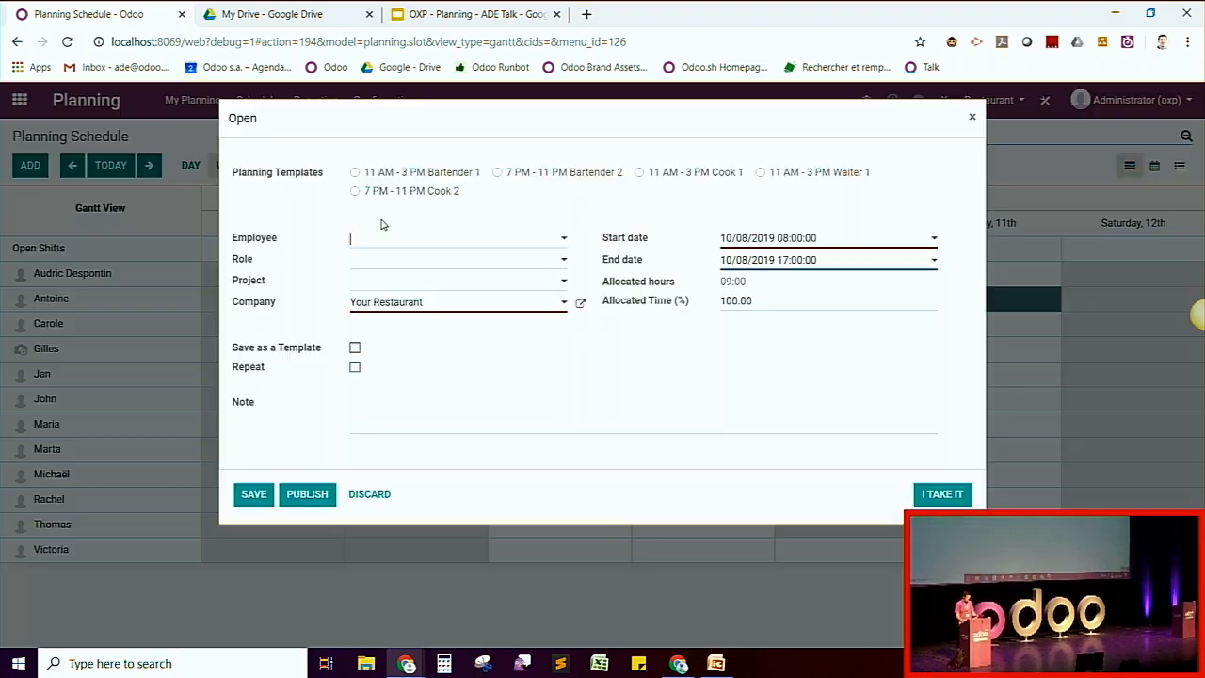
pyautogui.click(380, 243)
pyautogui.write('antoi')
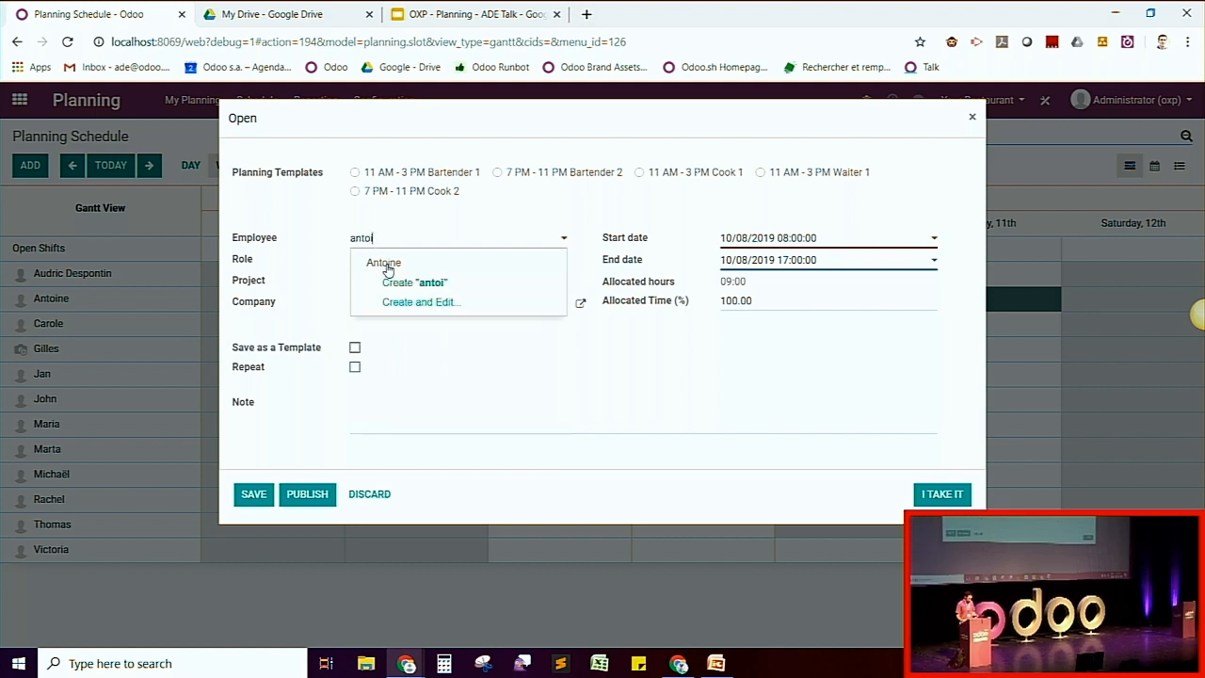
pyautogui.click(383, 263)
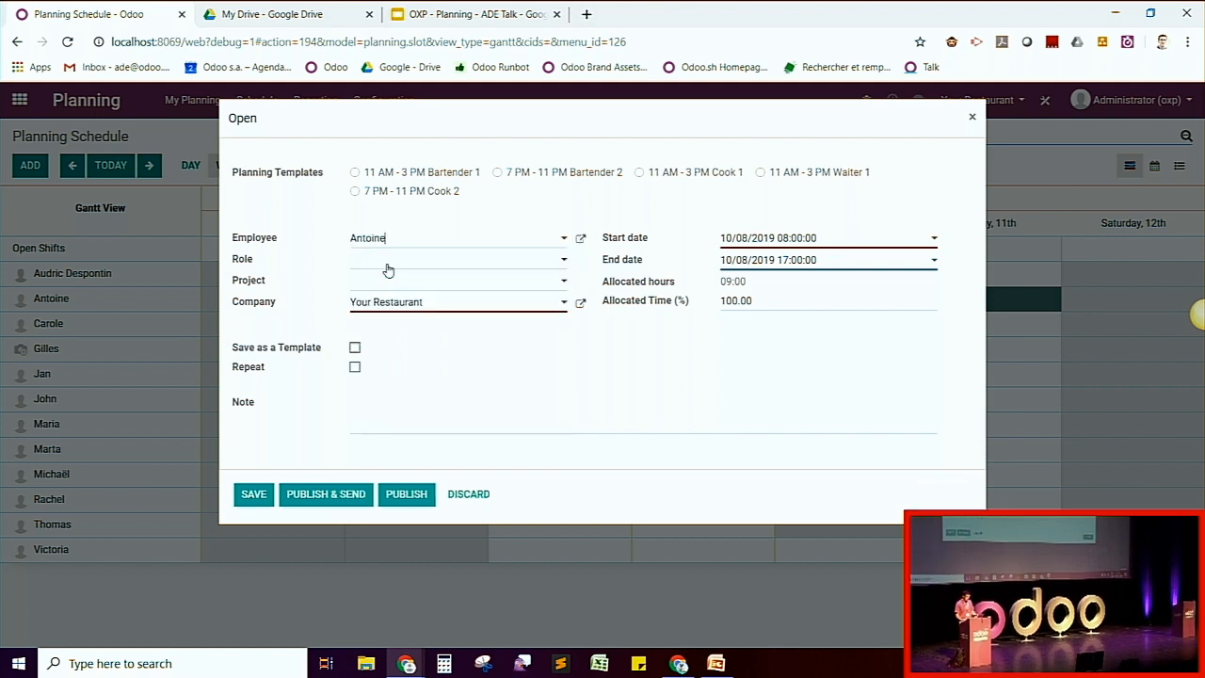
pyautogui.click(389, 268)
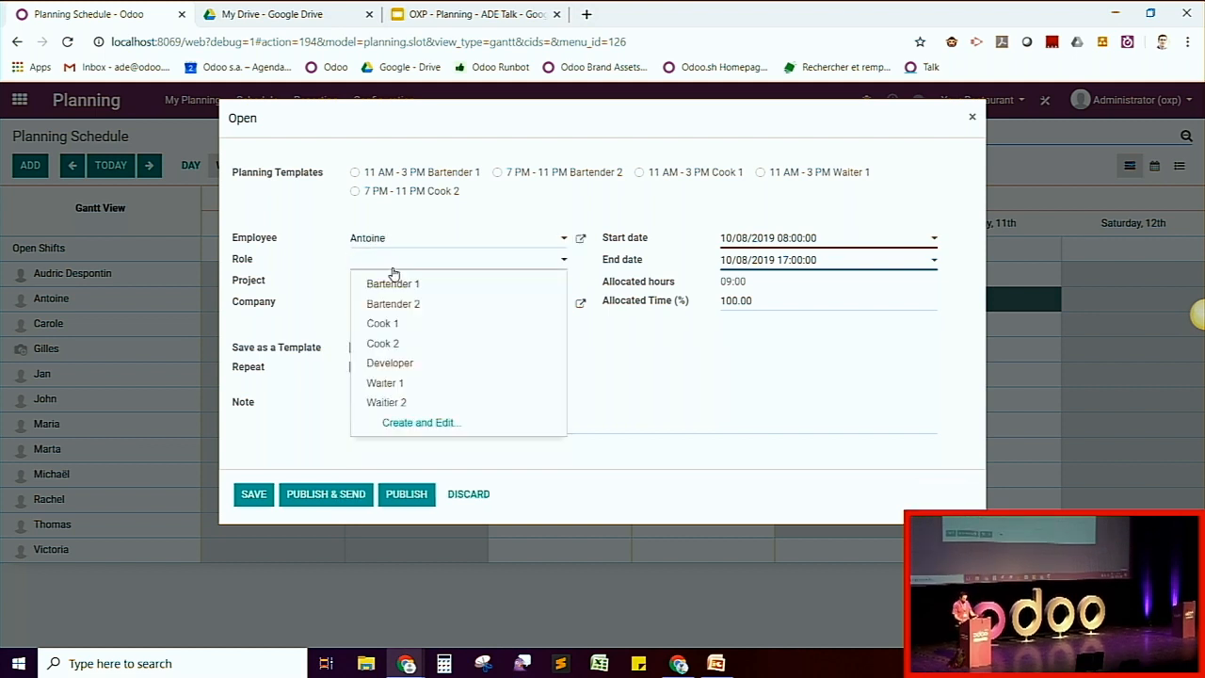
pyautogui.click(408, 345)
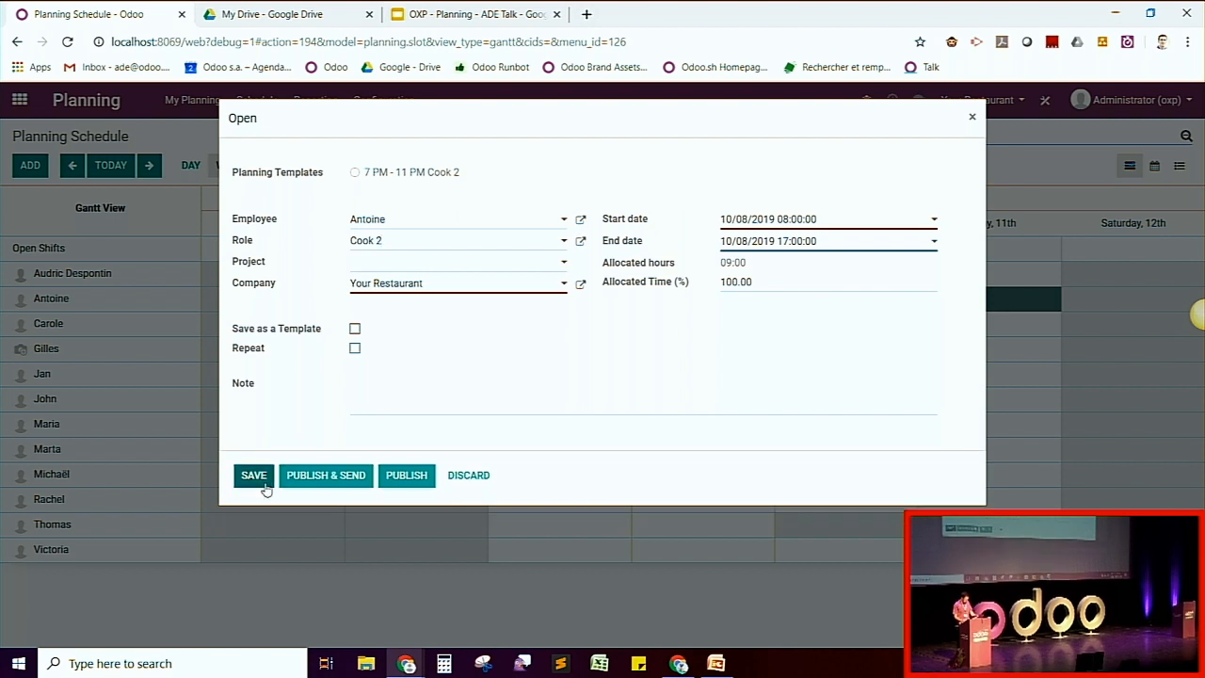
pyautogui.click(828, 219)
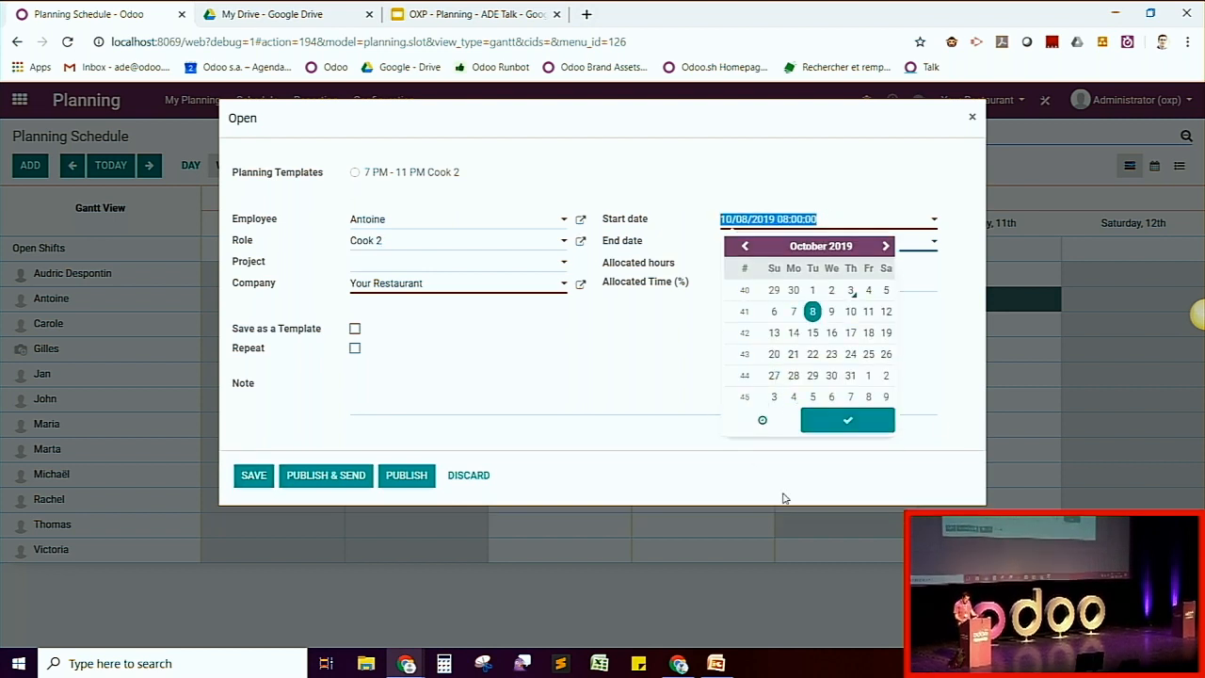
pyautogui.click(820, 180)
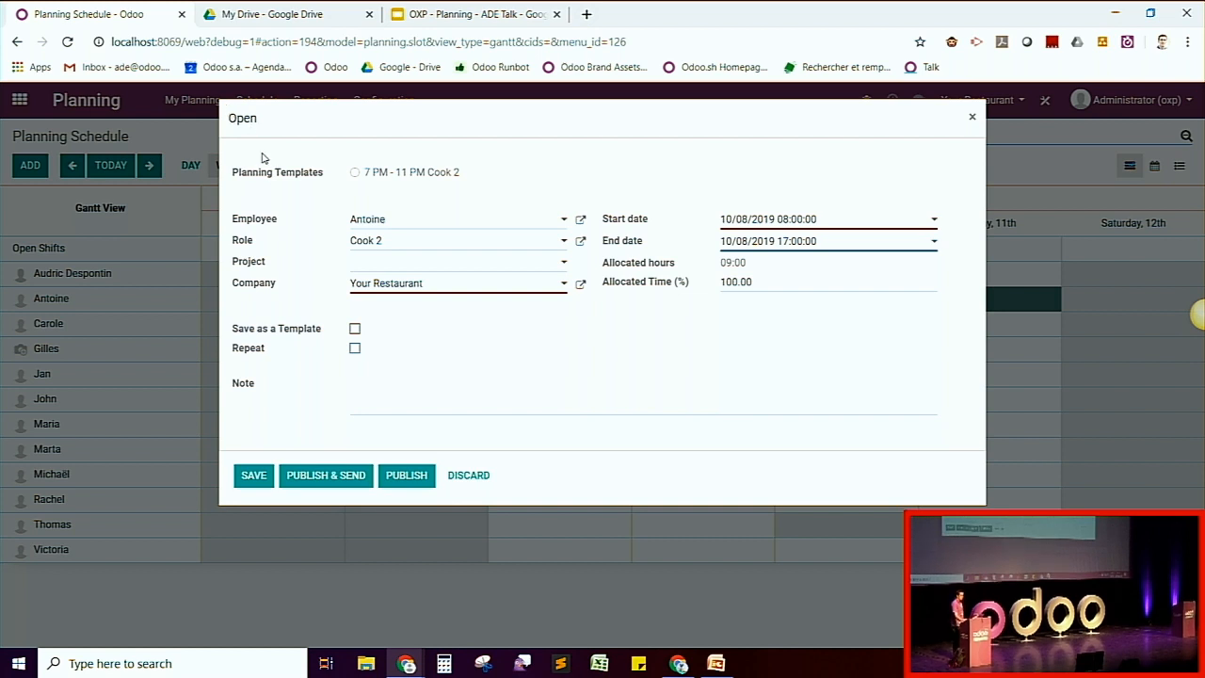
pyautogui.click(354, 173)
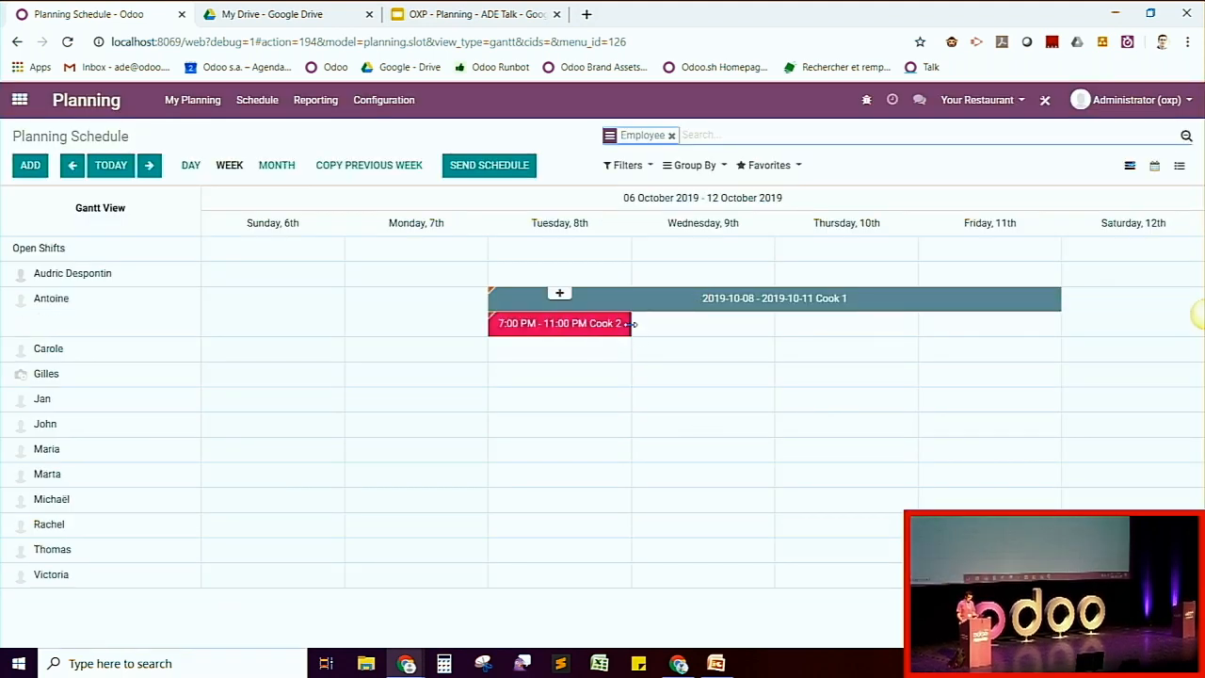
# Step: Extend the Cook 2 shift through Friday, 11 October, save it, and check its details
pyautogui.moveTo(633, 330); pyautogui.dragTo(1053, 331)
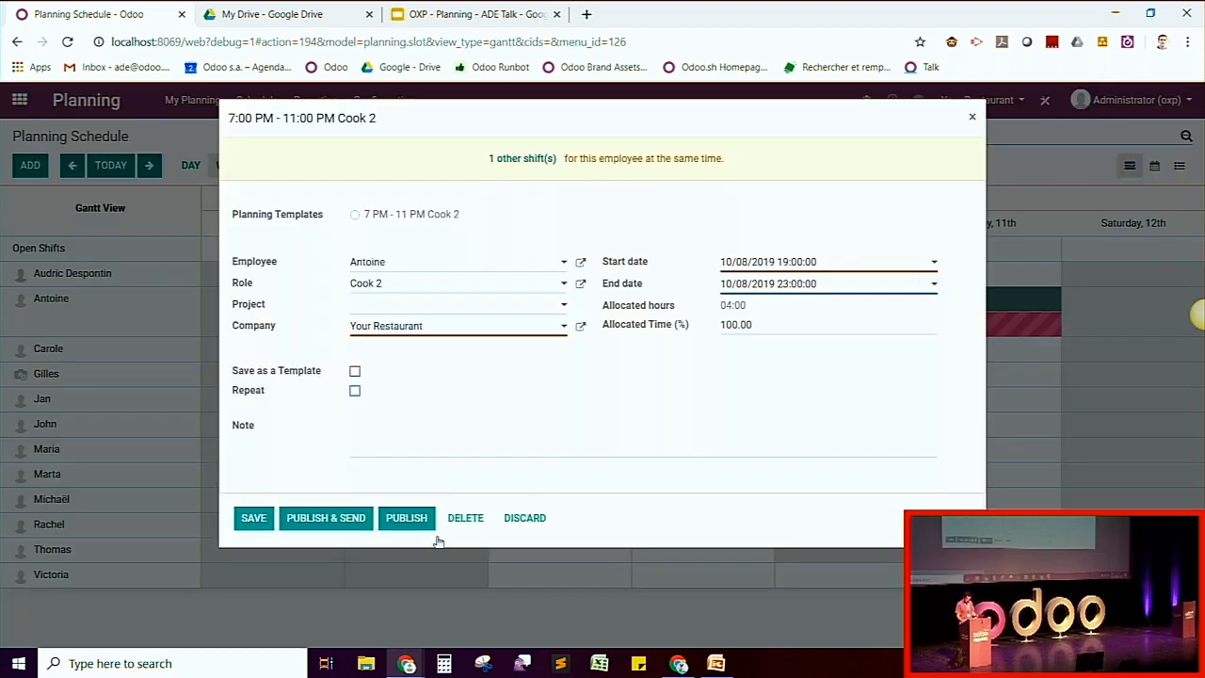
pyautogui.click(254, 518)
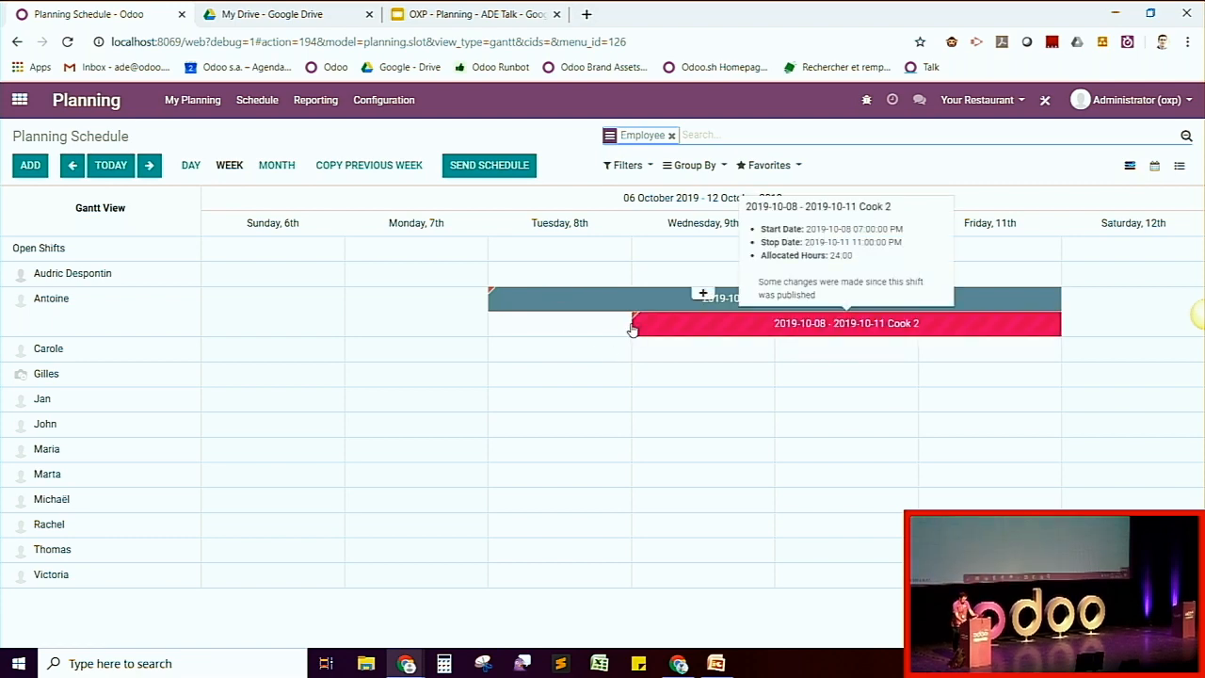
pyautogui.click(637, 331)
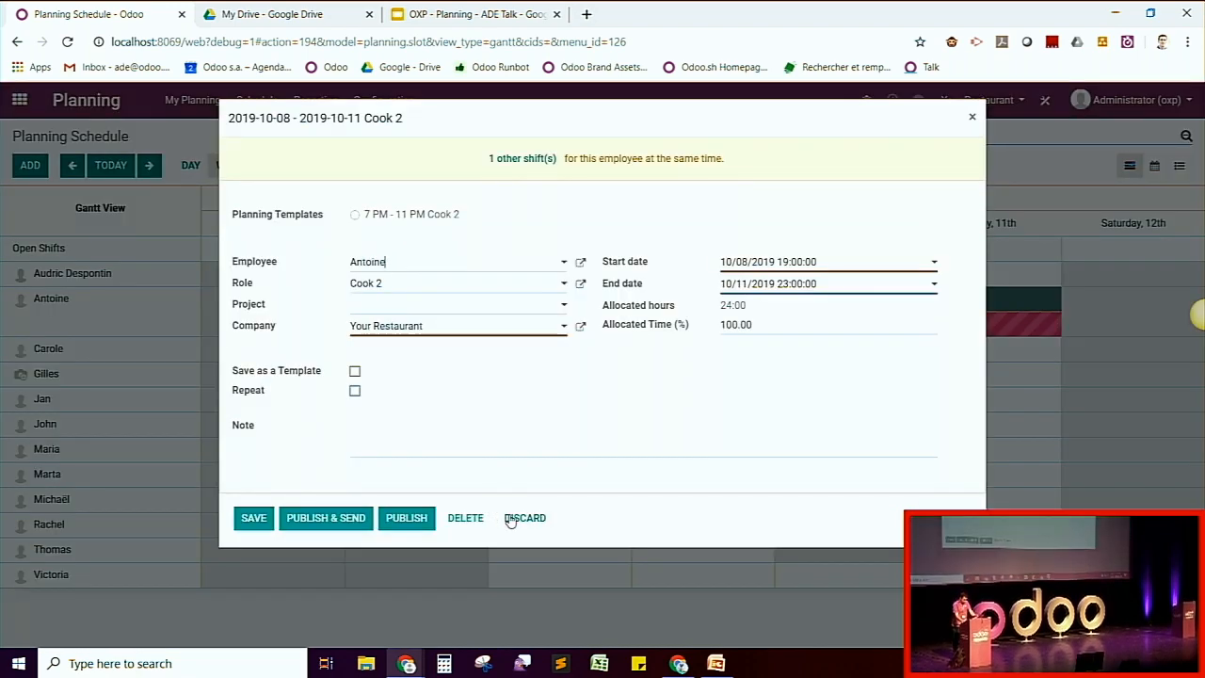
pyautogui.press('Escape')
# Step: Move the Cook 2 shift one day earlier, extend its end to Friday, 11 October, and save it
pyautogui.moveTo(781, 333); pyautogui.dragTo(652, 327)
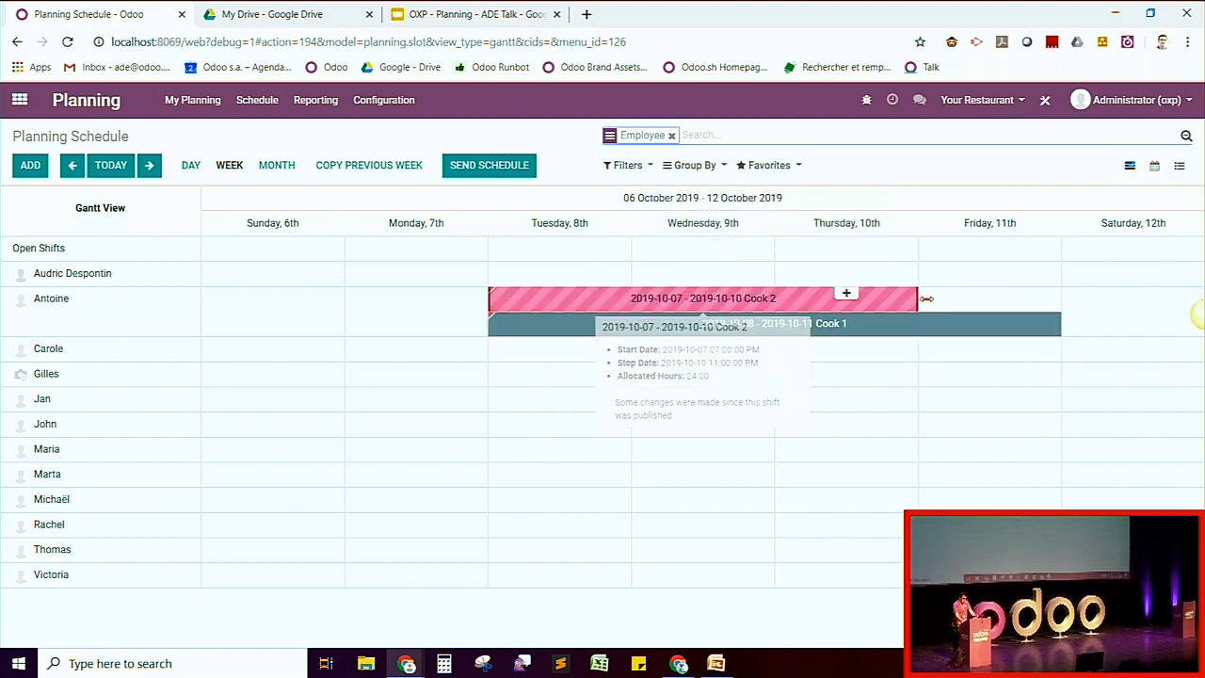
pyautogui.moveTo(926, 298); pyautogui.dragTo(1045, 306)
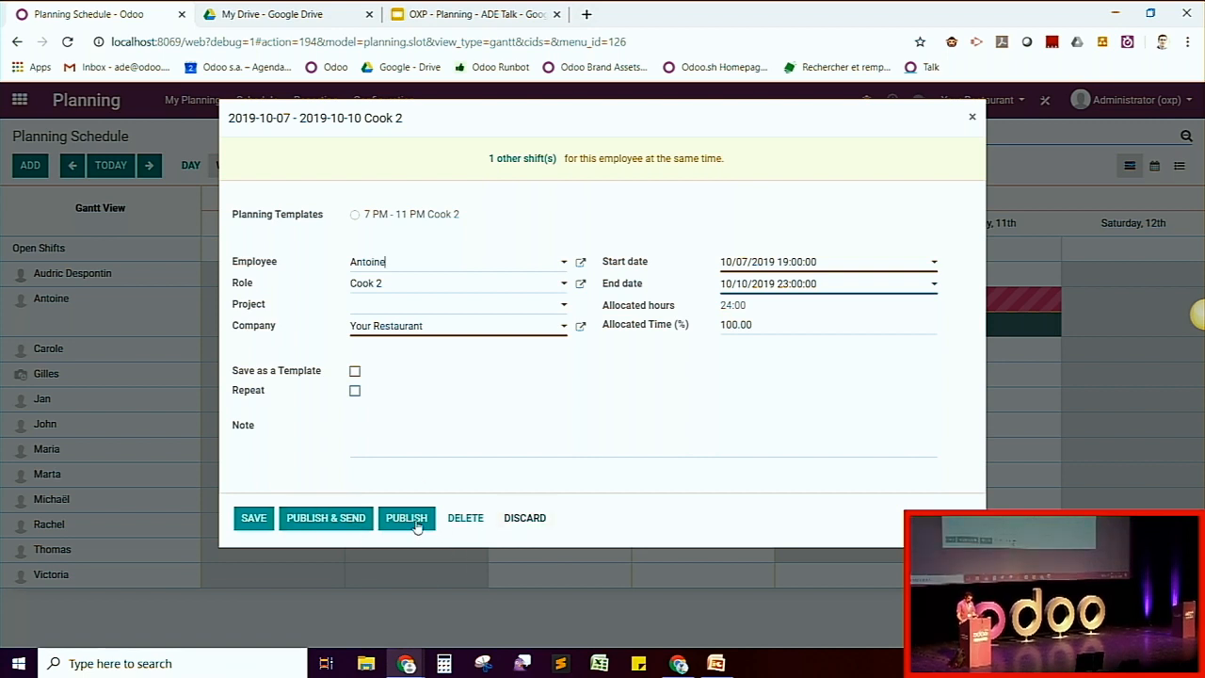
pyautogui.click(253, 518)
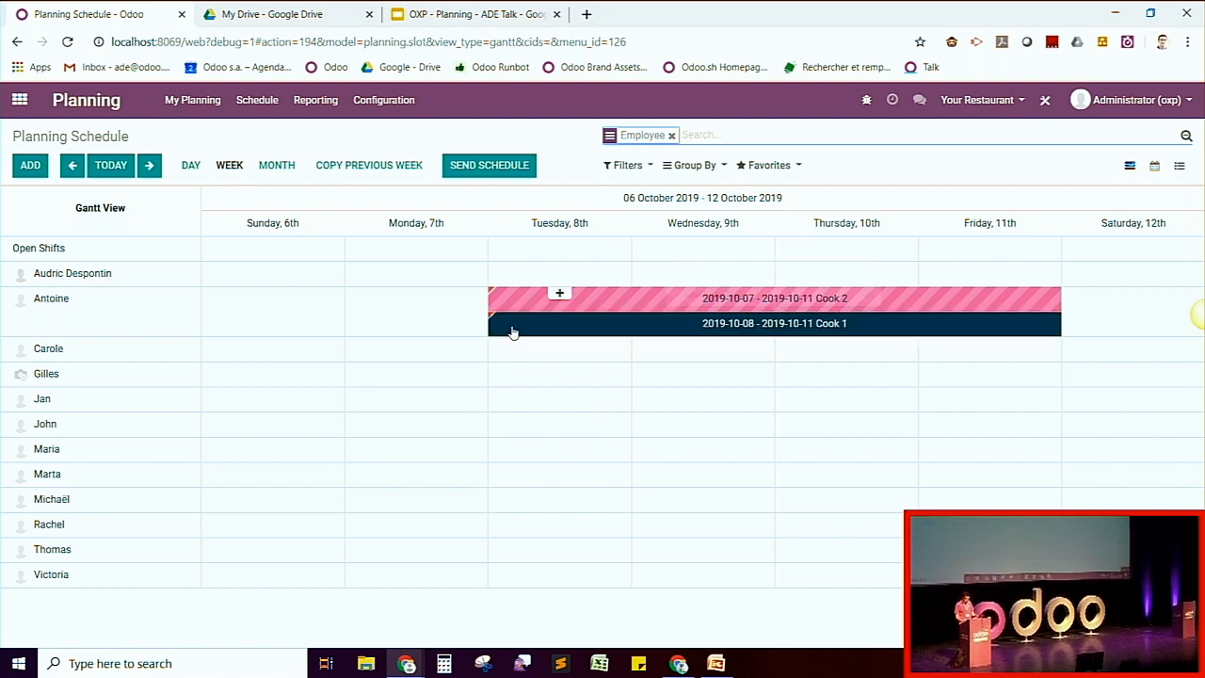
# Step: Add a Tuesday, 8 October shift from the 11 AM - 3 PM Waiter 1 template for the employee listed below the cook, and save it
pyautogui.click(560, 266)
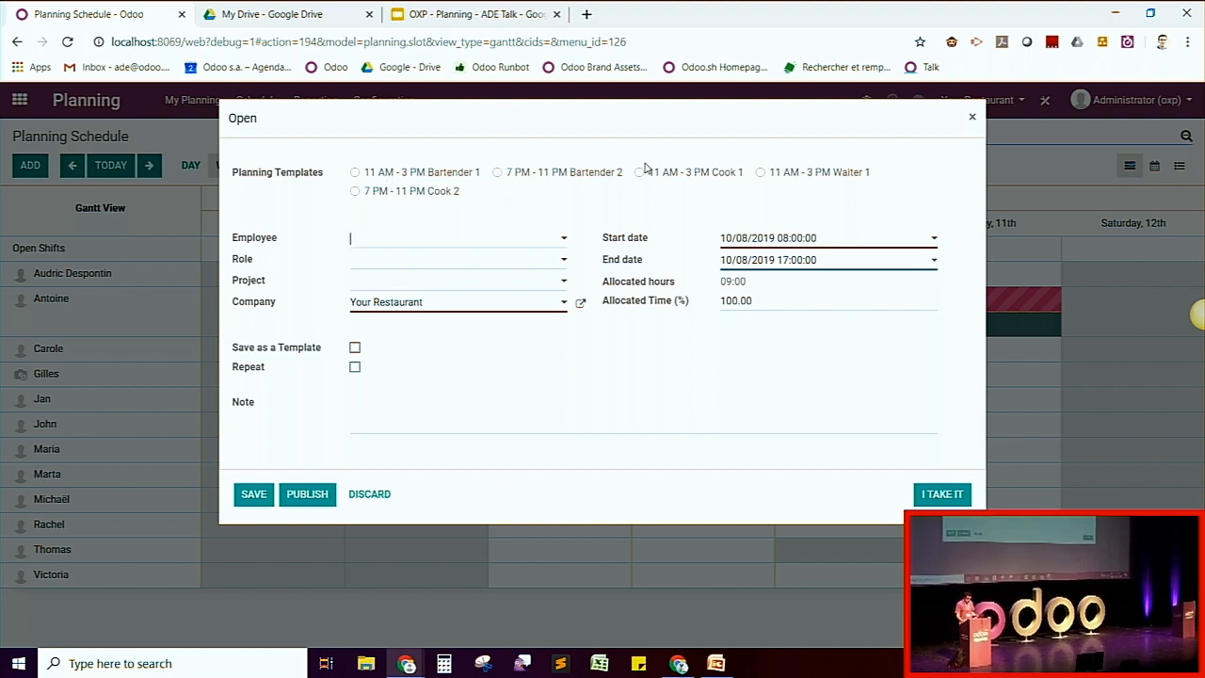
pyautogui.click(762, 174)
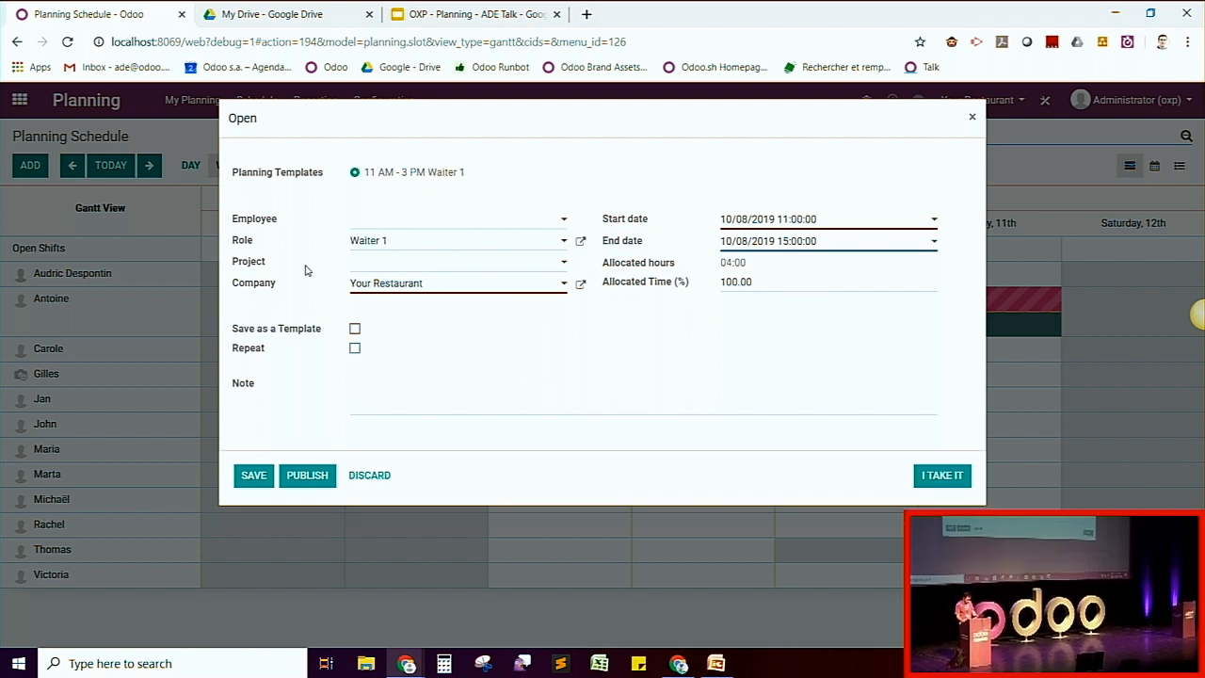
pyautogui.click(366, 231)
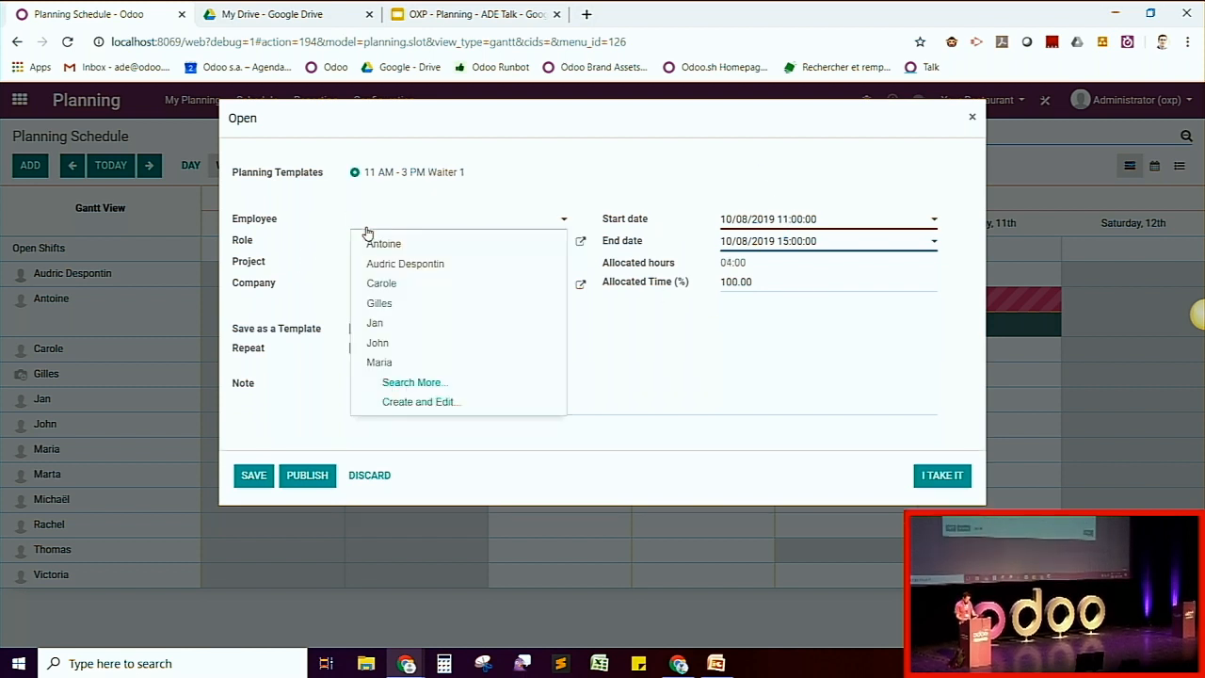
pyautogui.write('Carole')
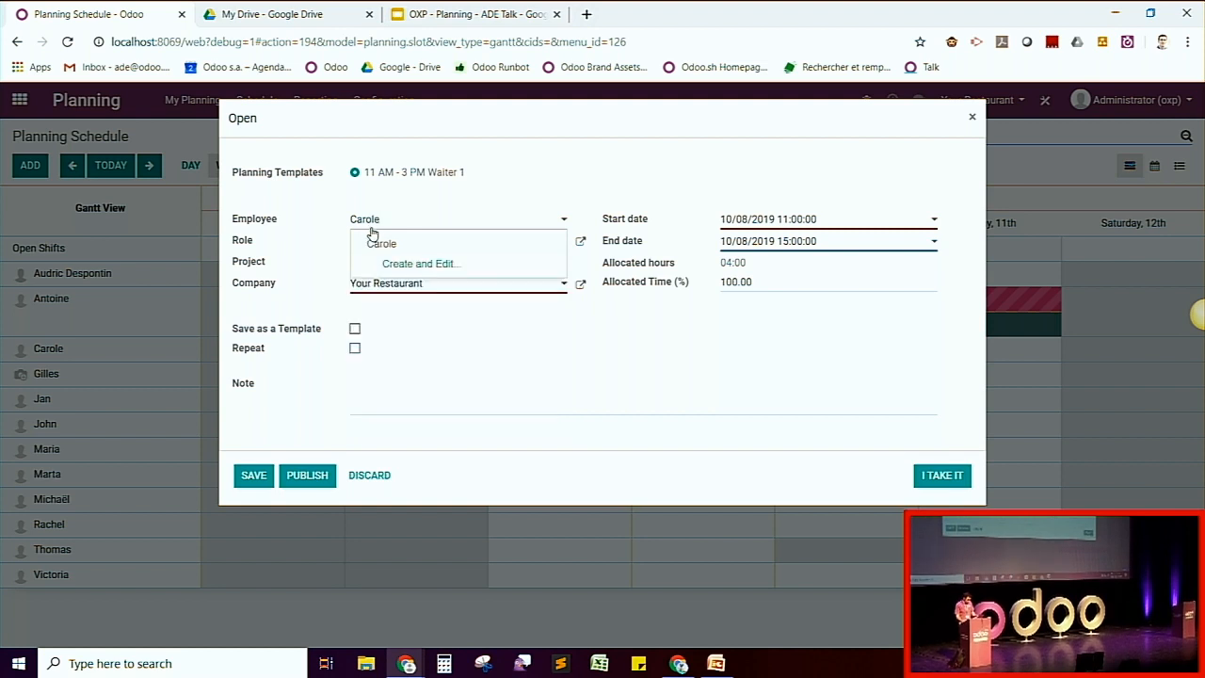
pyautogui.click(377, 244)
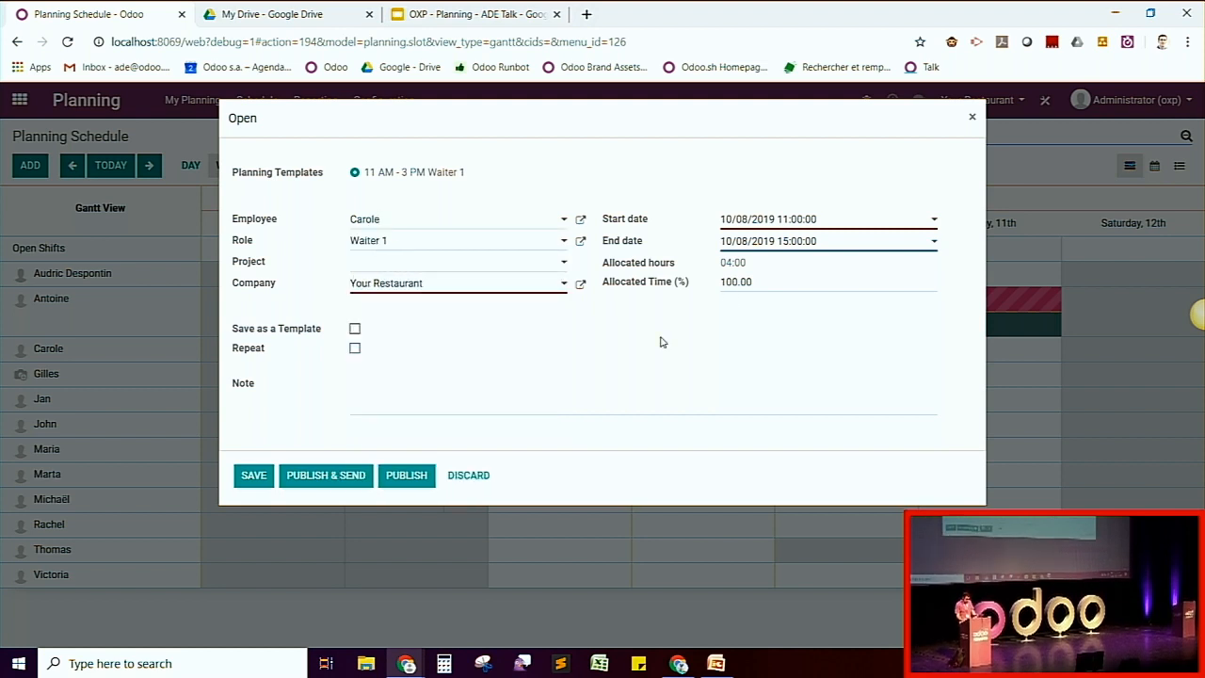
pyautogui.click(251, 475)
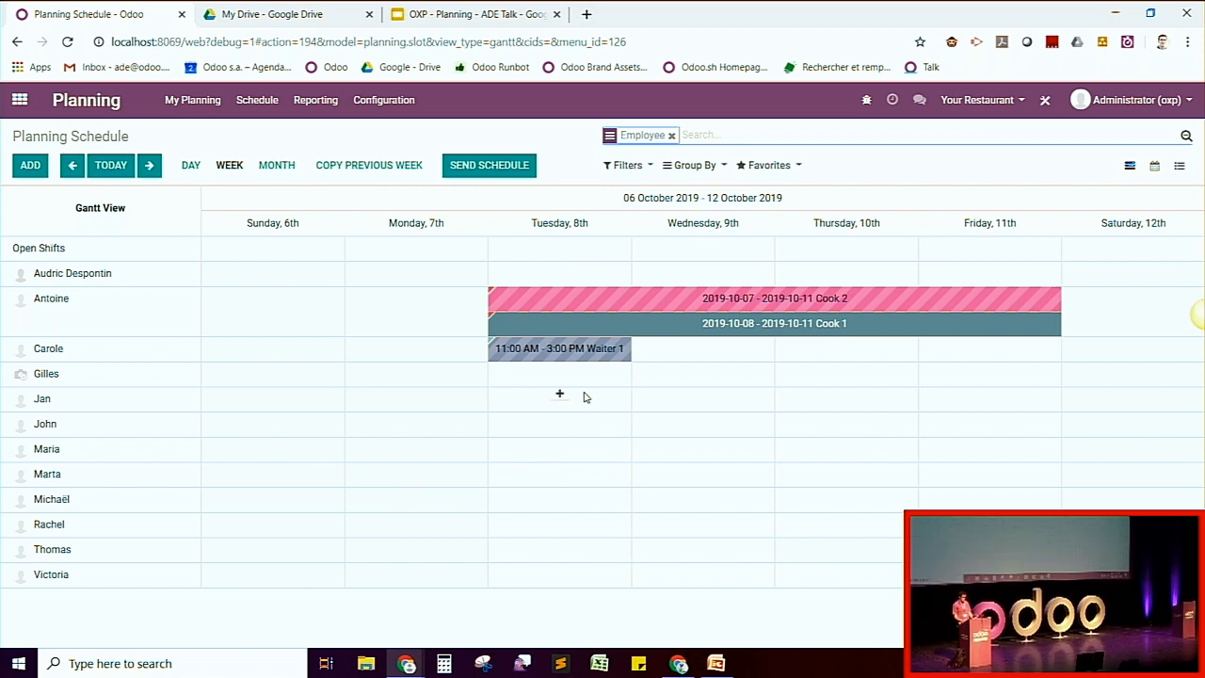
# Step: Copy Tuesday's Waiter 1 shift to Wednesday, Thursday and Friday in the same employee's row
pyautogui.moveTo(580, 366)
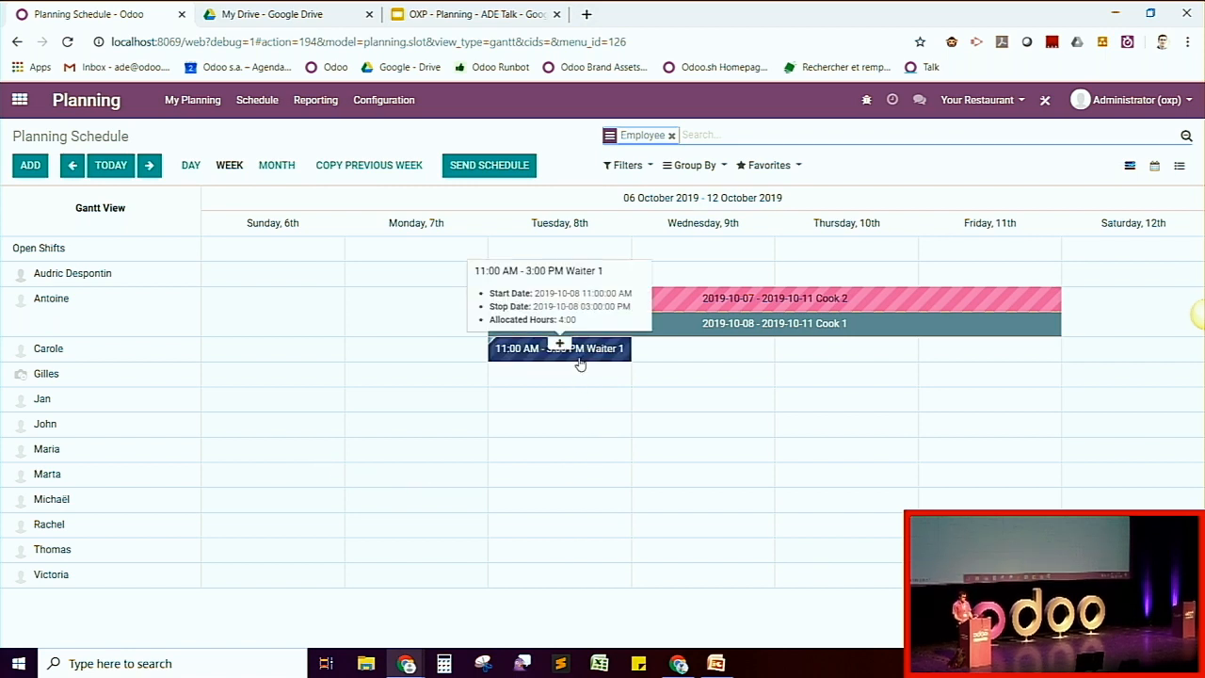
pyautogui.moveTo(593, 353); pyautogui.dragTo(736, 350)
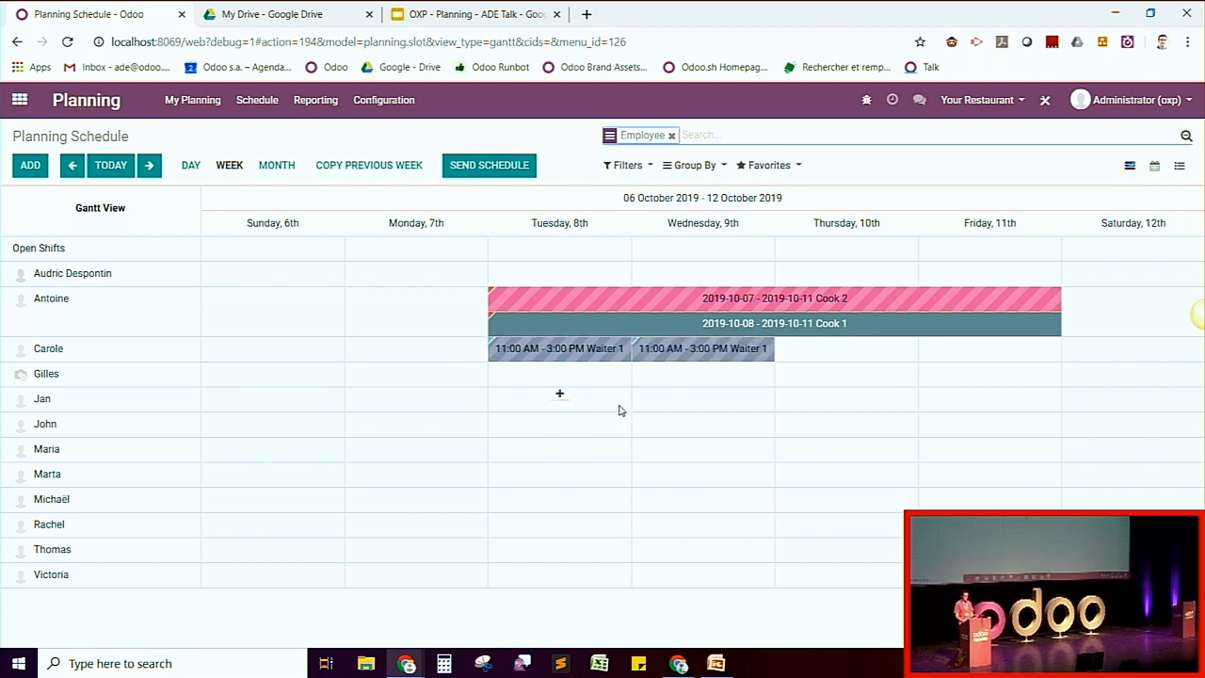
pyautogui.moveTo(705, 358); pyautogui.dragTo(984, 350)
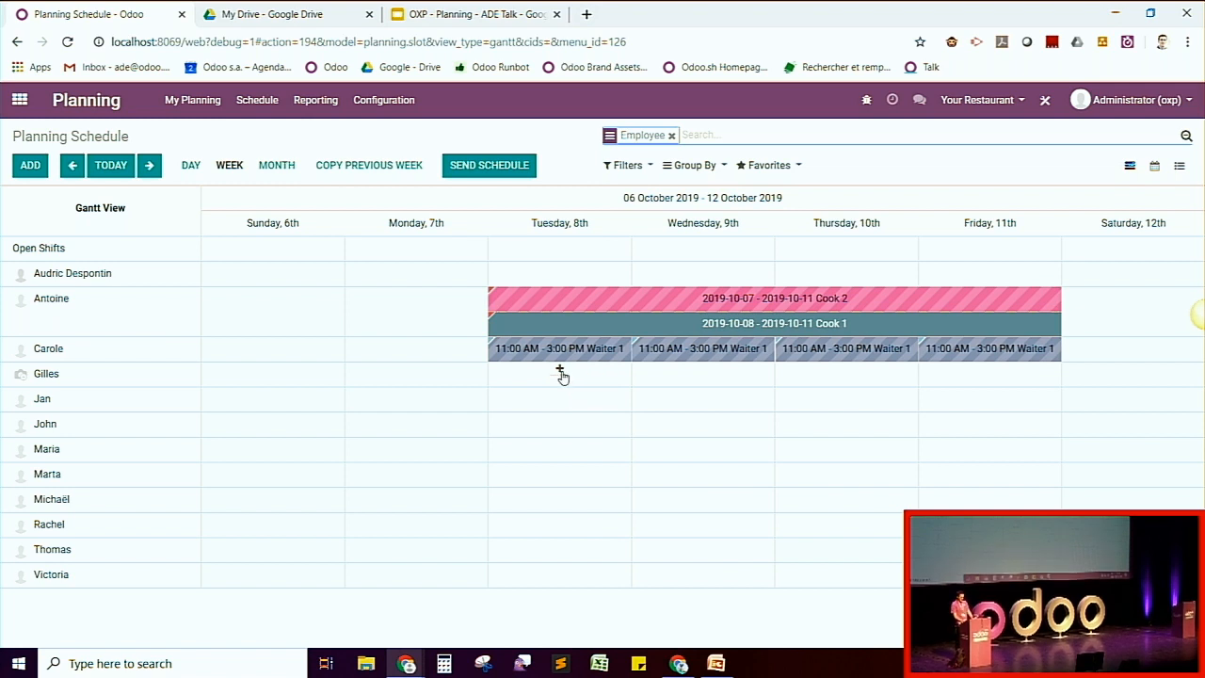
# Step: Check the available planning templates in a new shift form, discard it, and open the shift templates list
pyautogui.click(593, 304)
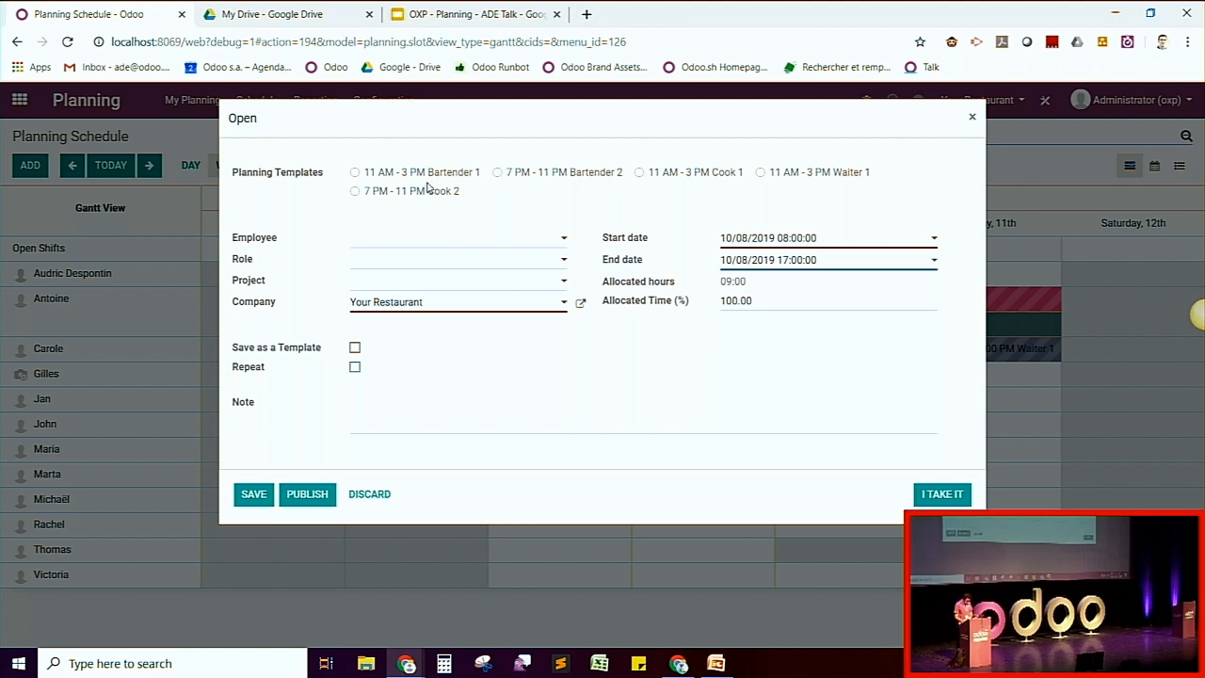
pyautogui.click(369, 493)
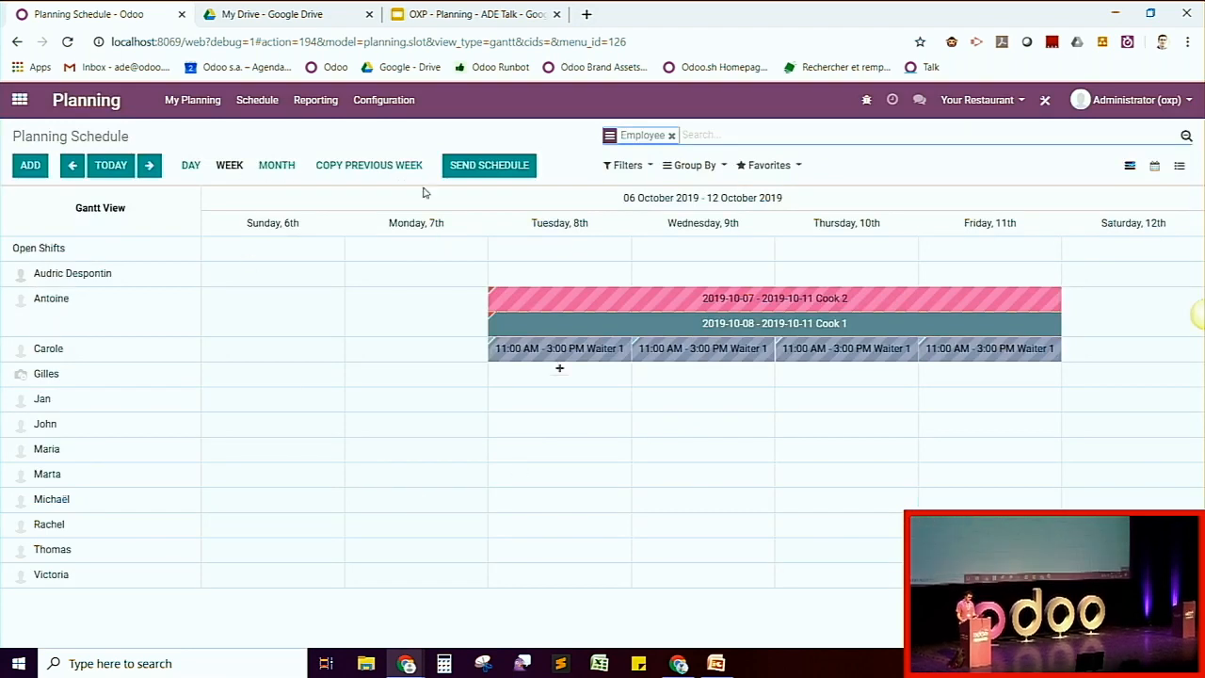
pyautogui.click(383, 100)
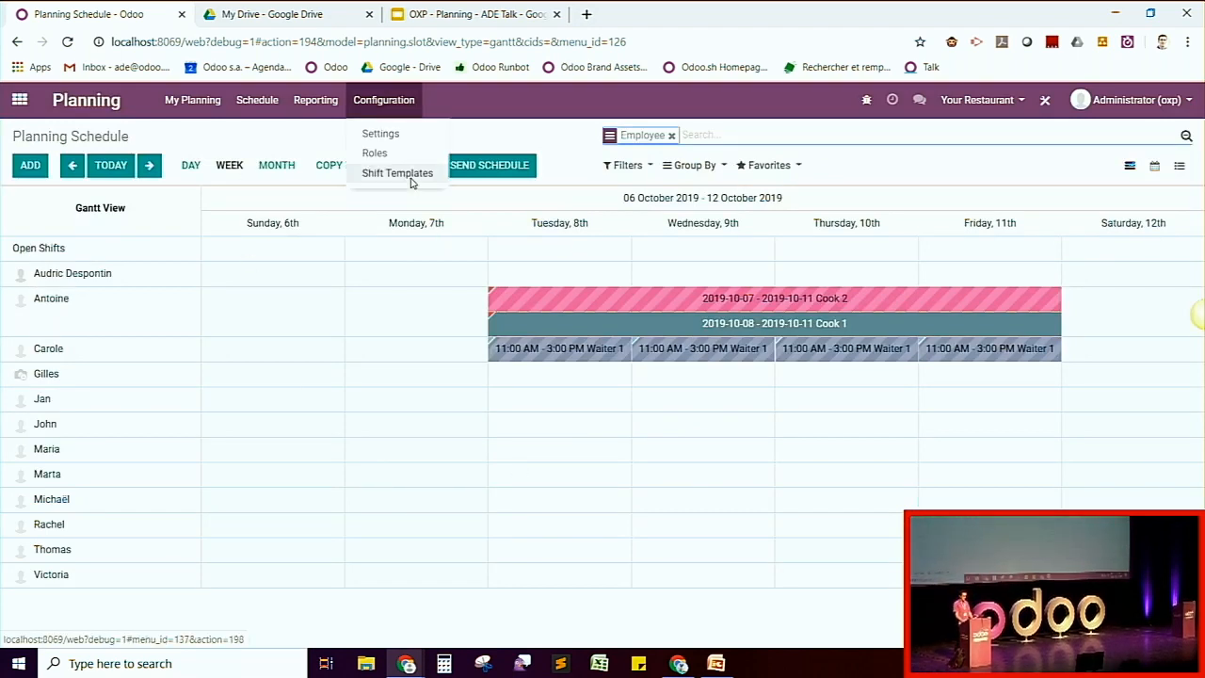
pyautogui.click(410, 180)
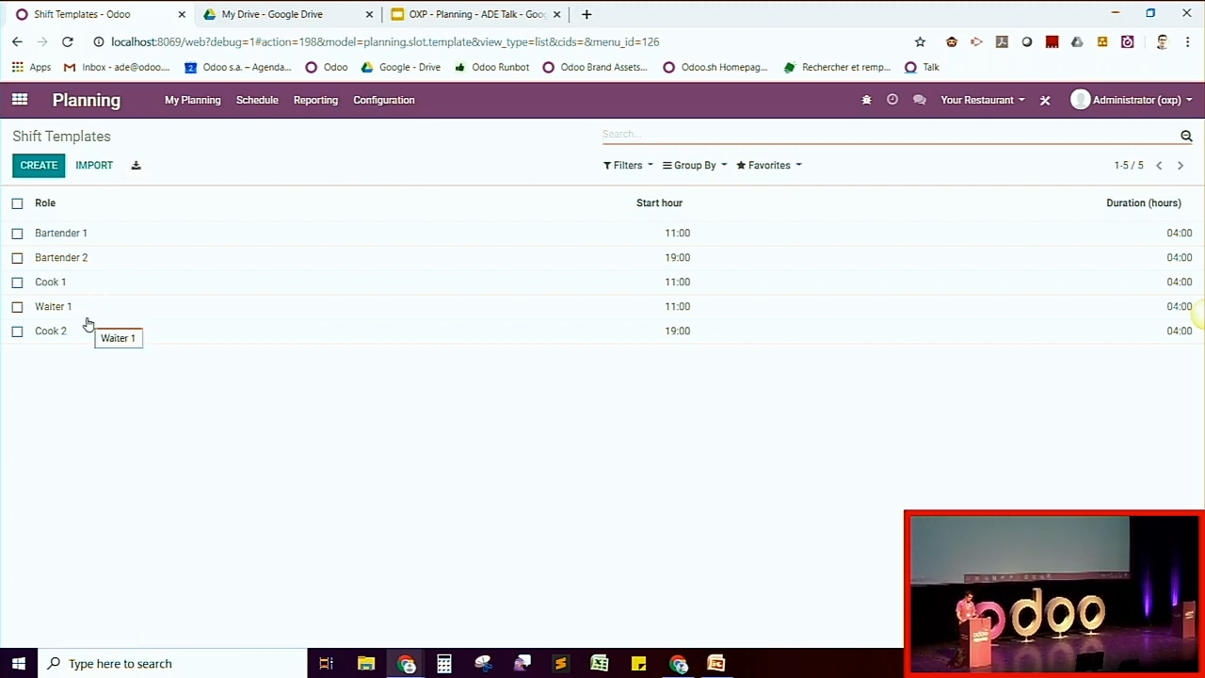
# Step: Try to create a shift template for the role "Waiter 2" and cancel creating a new role
pyautogui.click(38, 165)
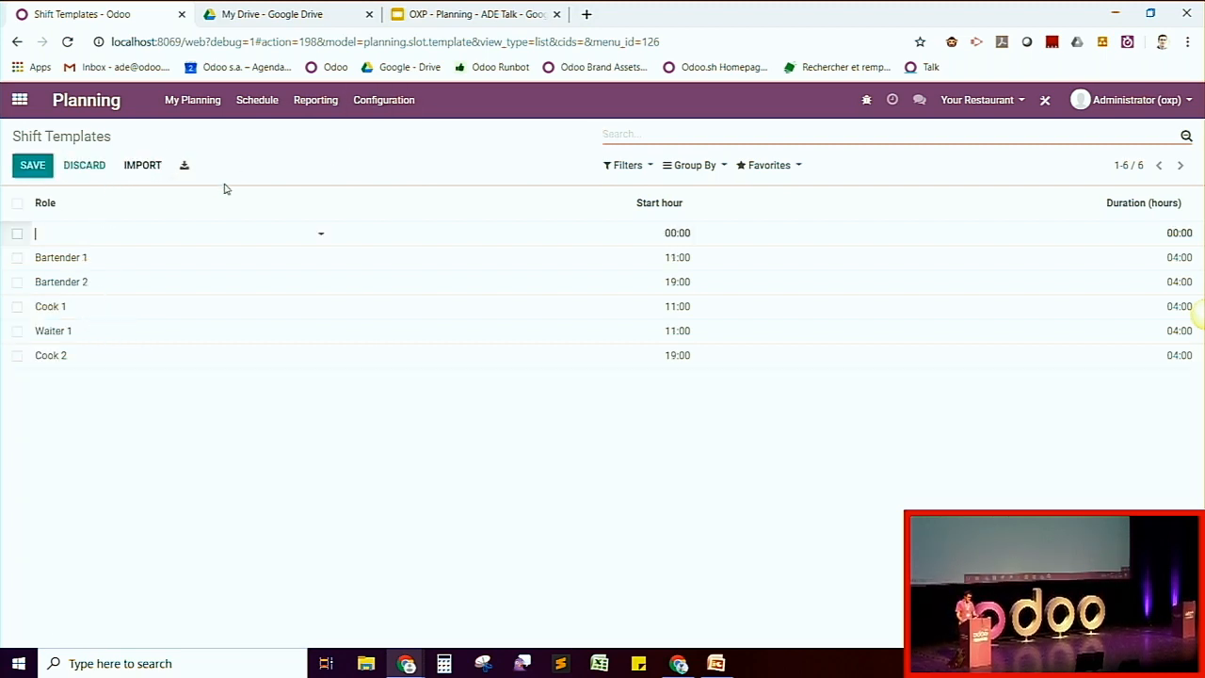
pyautogui.write('Waiter')
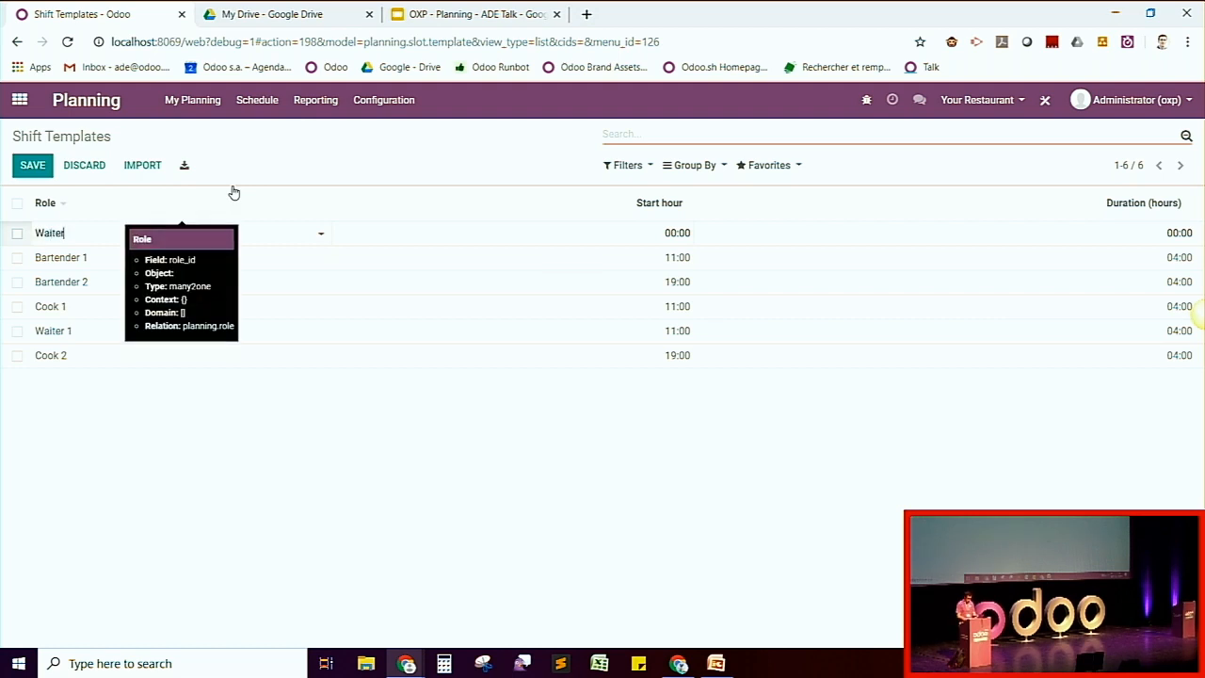
pyautogui.write(' 2')
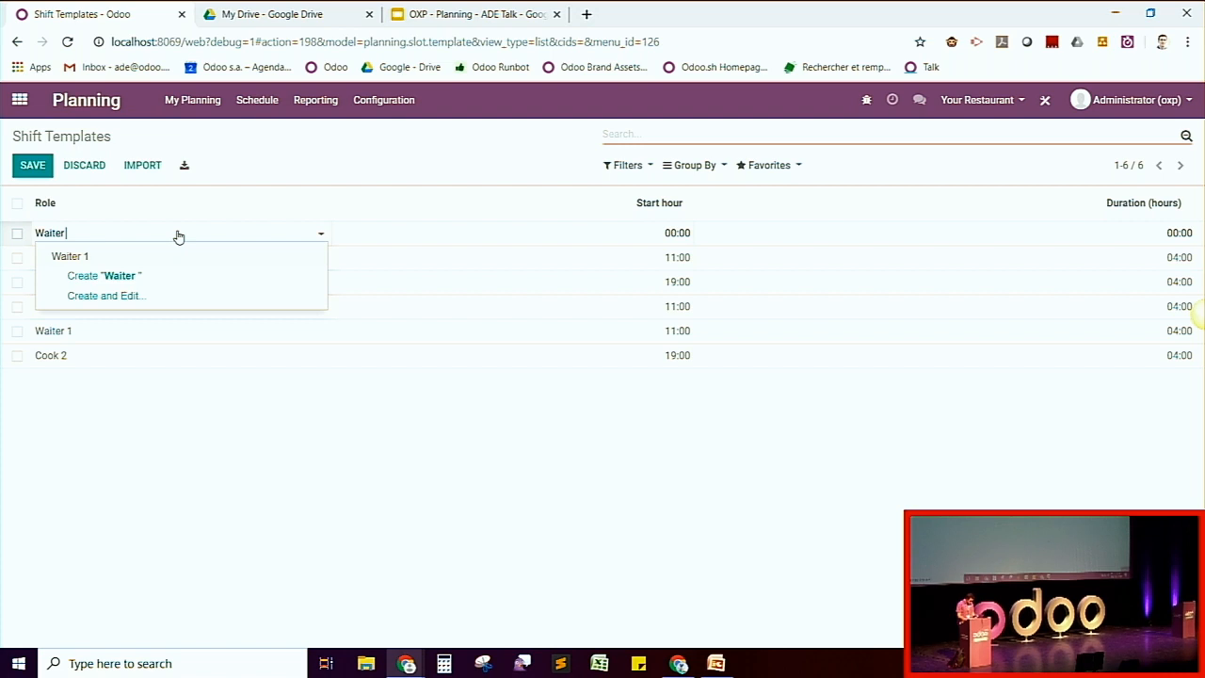
pyautogui.click(528, 163)
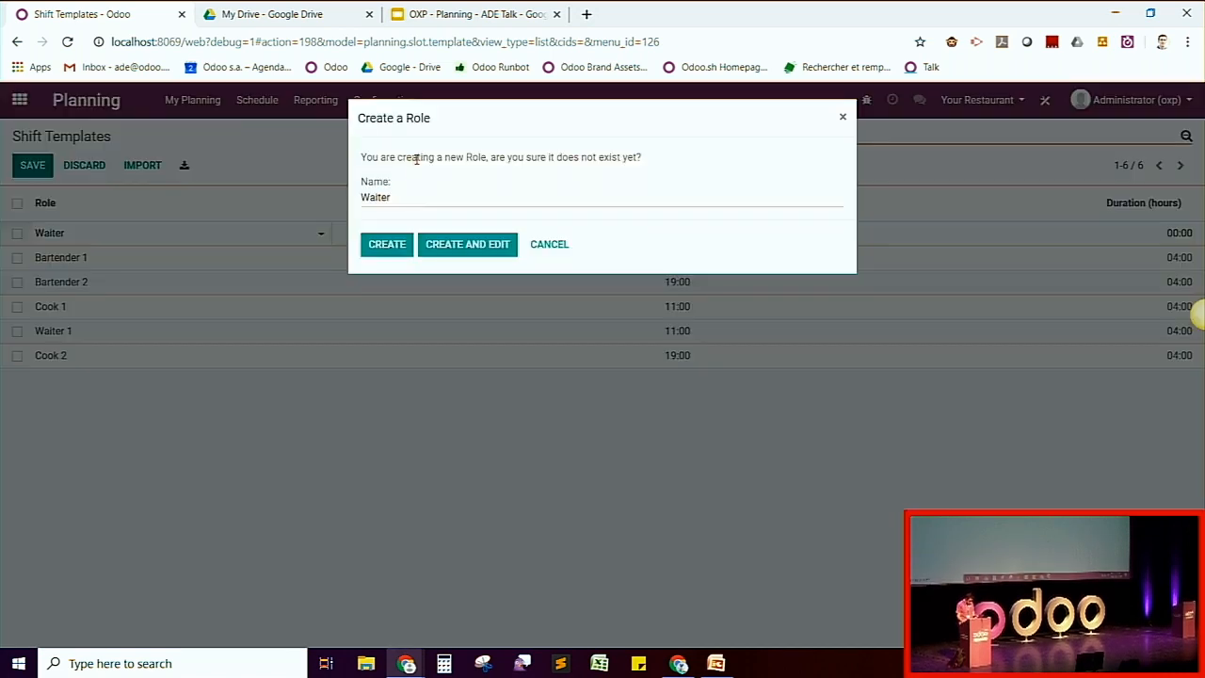
pyautogui.click(550, 245)
# Step: Check the spelling of the second waiter role in the planning roles and return to the shift templates
pyautogui.click(411, 102)
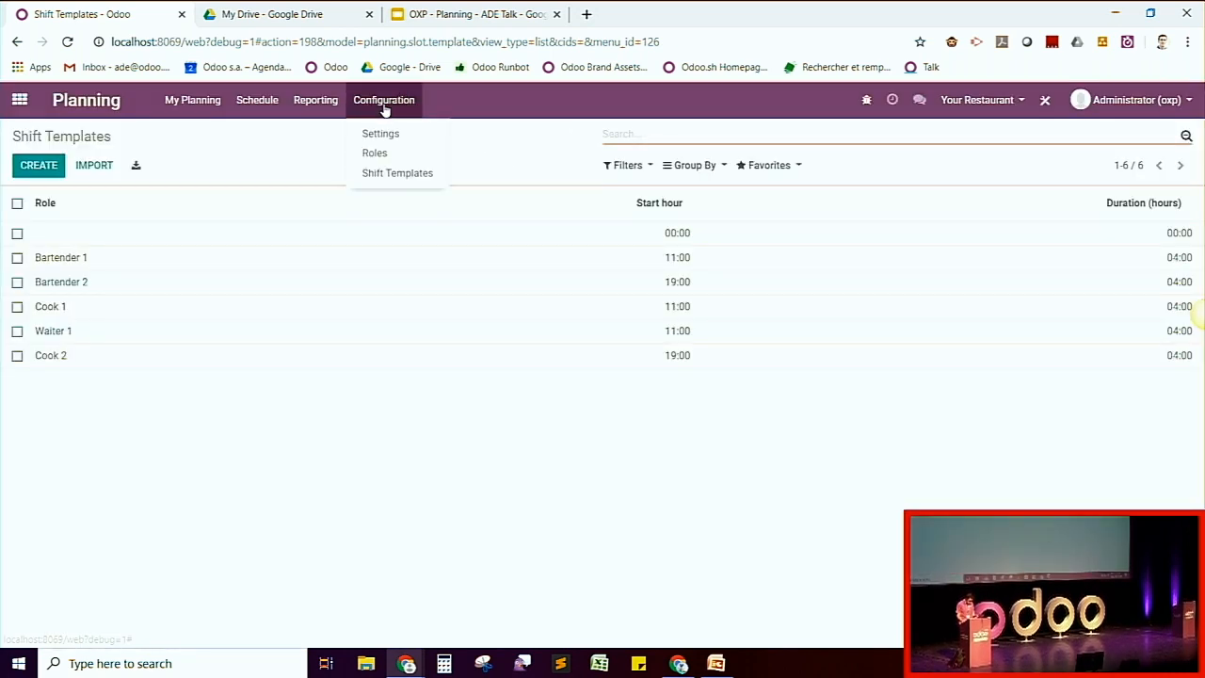
pyautogui.click(376, 154)
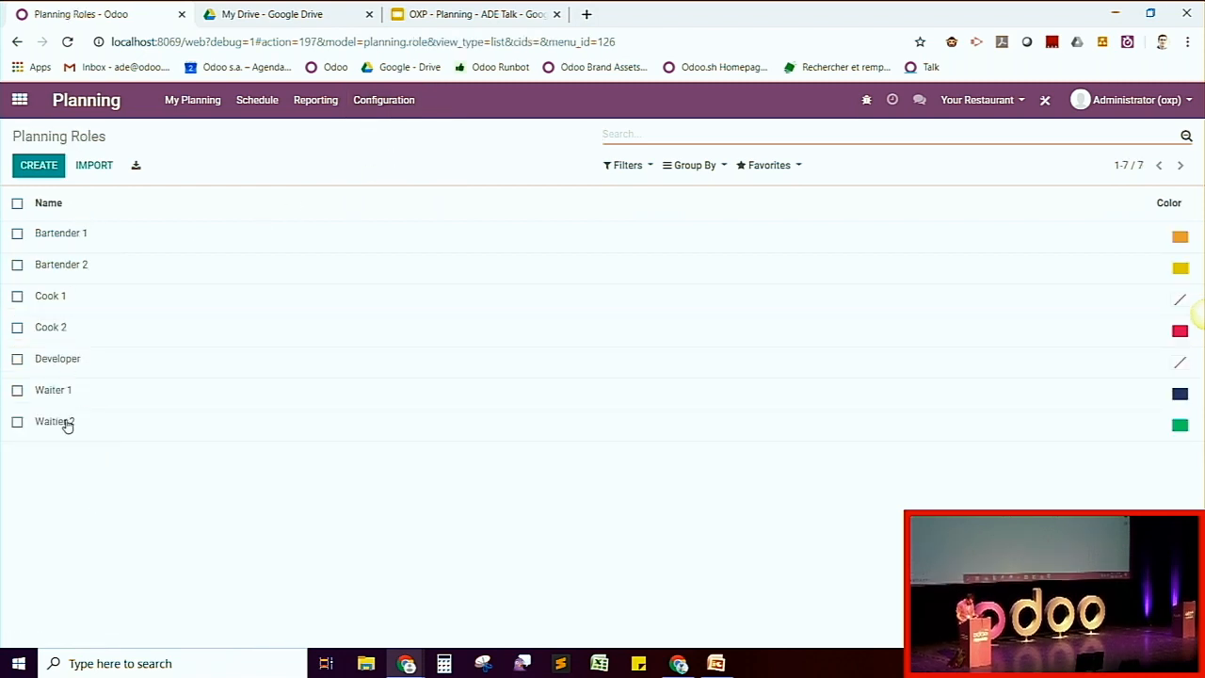
pyautogui.click(377, 101)
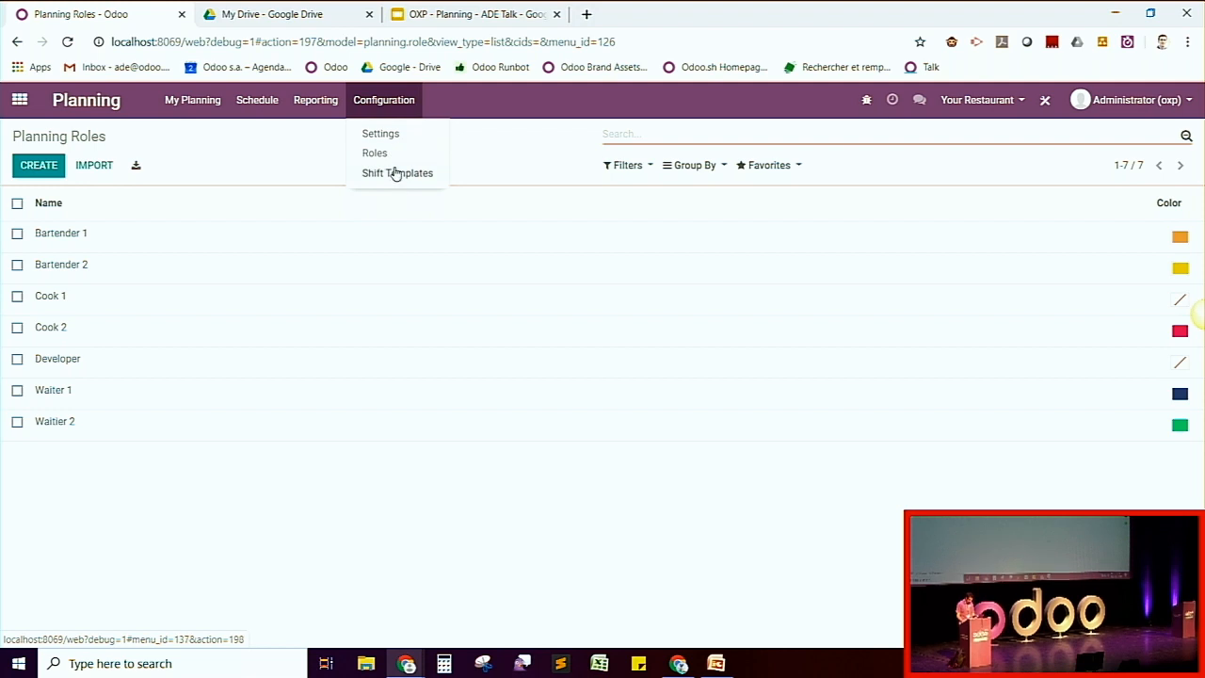
pyautogui.click(396, 172)
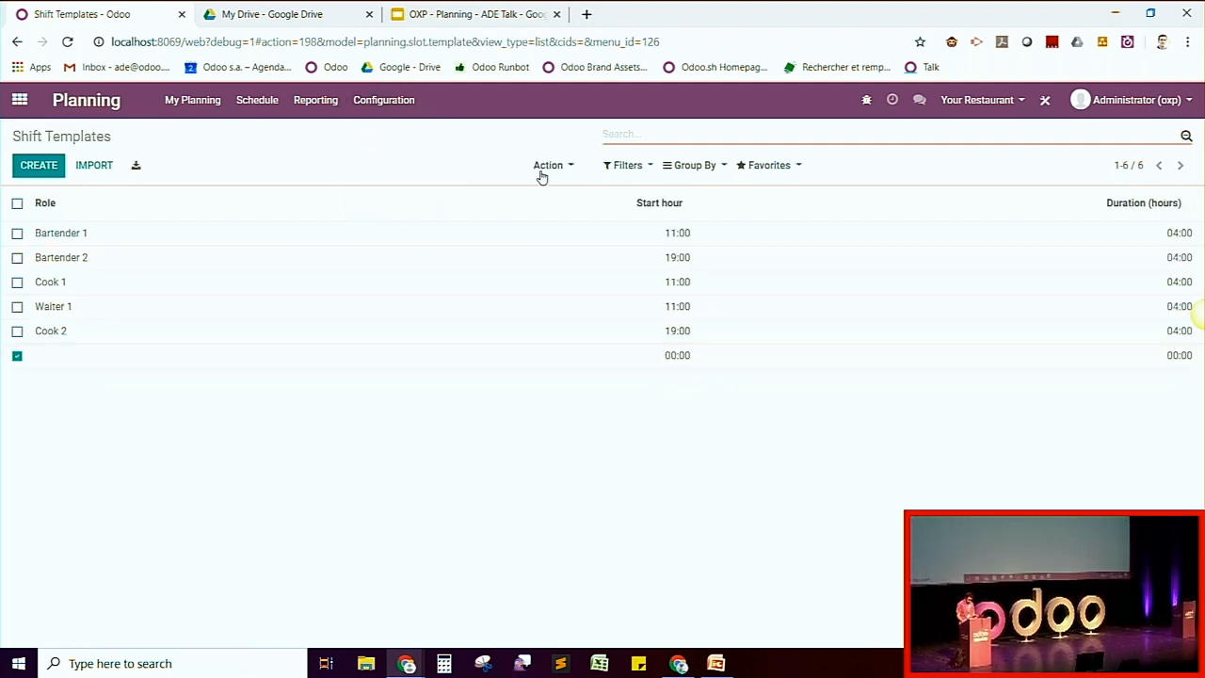
# Step: Delete the empty shift template with no role and a 00:00 start hour, confirming the deletion
pyautogui.click(541, 177)
pyautogui.click(562, 205)
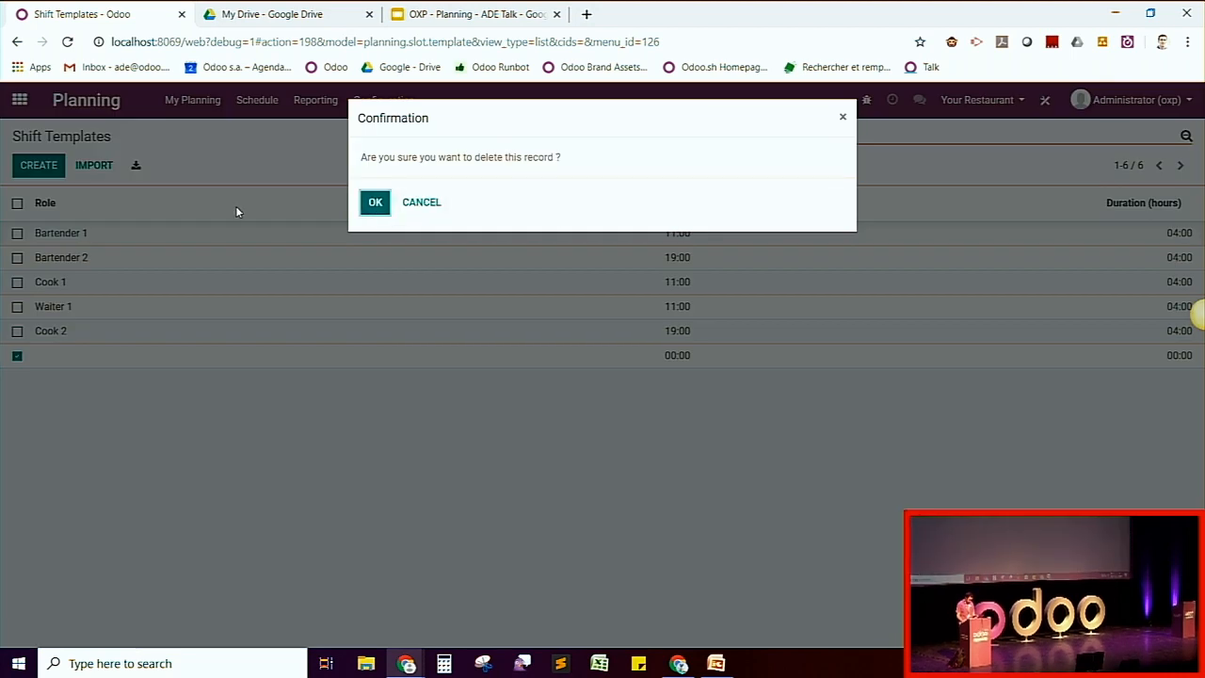
pyautogui.press('Return')
# Step: Create a shift template for the role "Waitier 2" starting at 19:00 with a duration of 4 hours, and save it
pyautogui.click(37, 165)
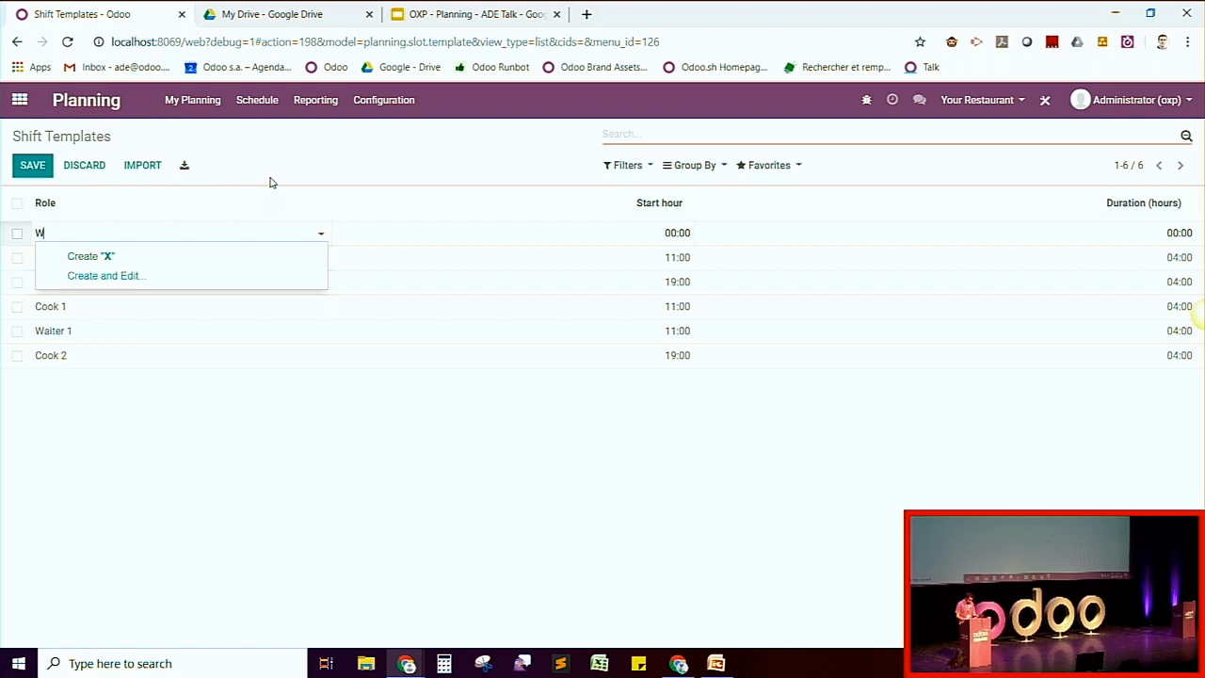
pyautogui.press('Down')
pyautogui.press('Return')
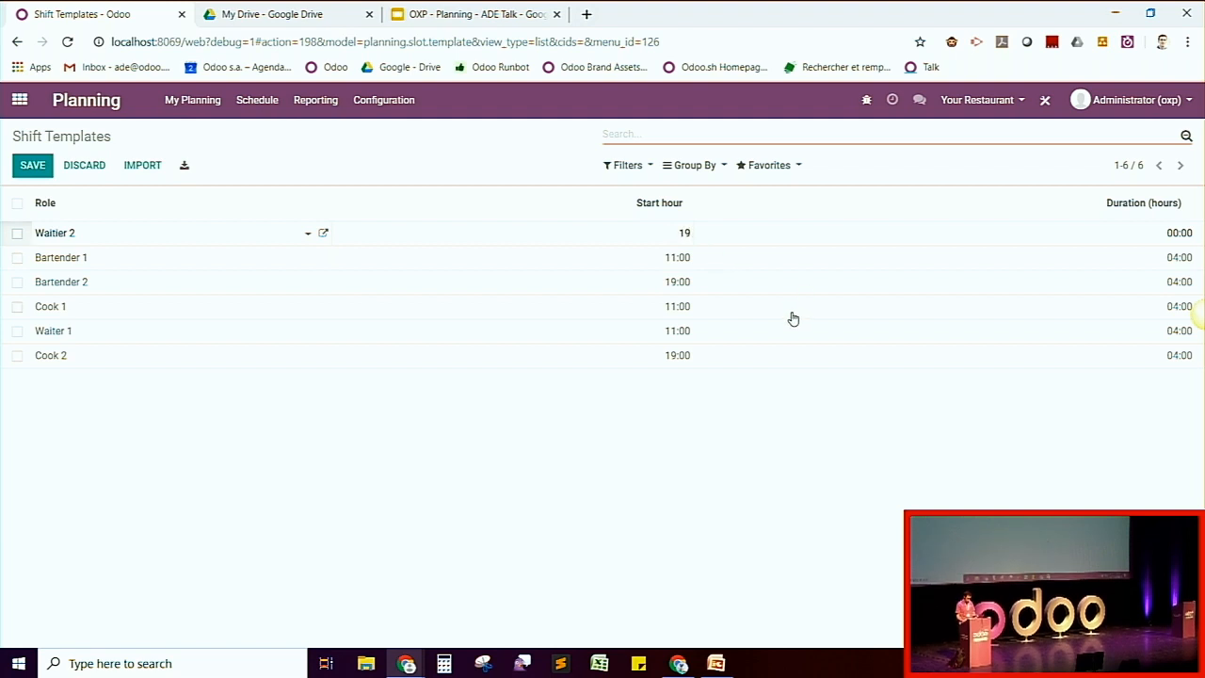
pyautogui.click(1180, 232)
pyautogui.click(536, 167)
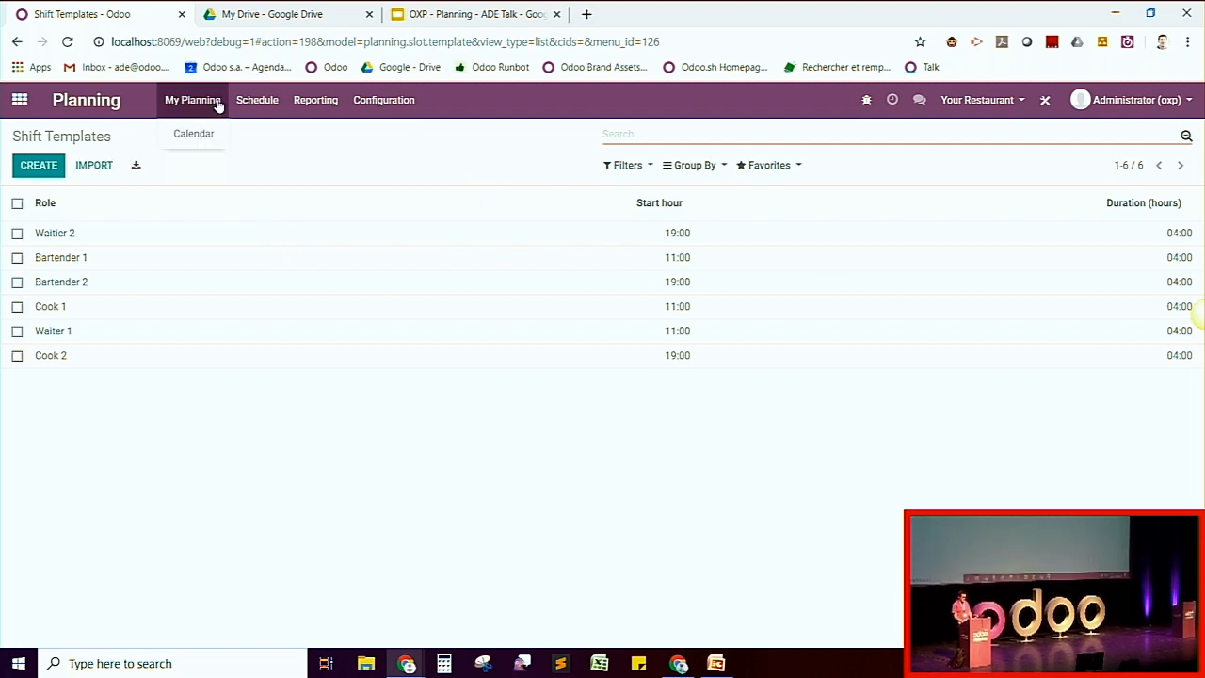
# Step: In the schedule by employee, create a Tuesday 8th shift from the 7 PM - 11 PM Waitier 2 template for the employee listed below the Waiter 1 shifts
pyautogui.moveTo(272, 107)
pyautogui.click(263, 138)
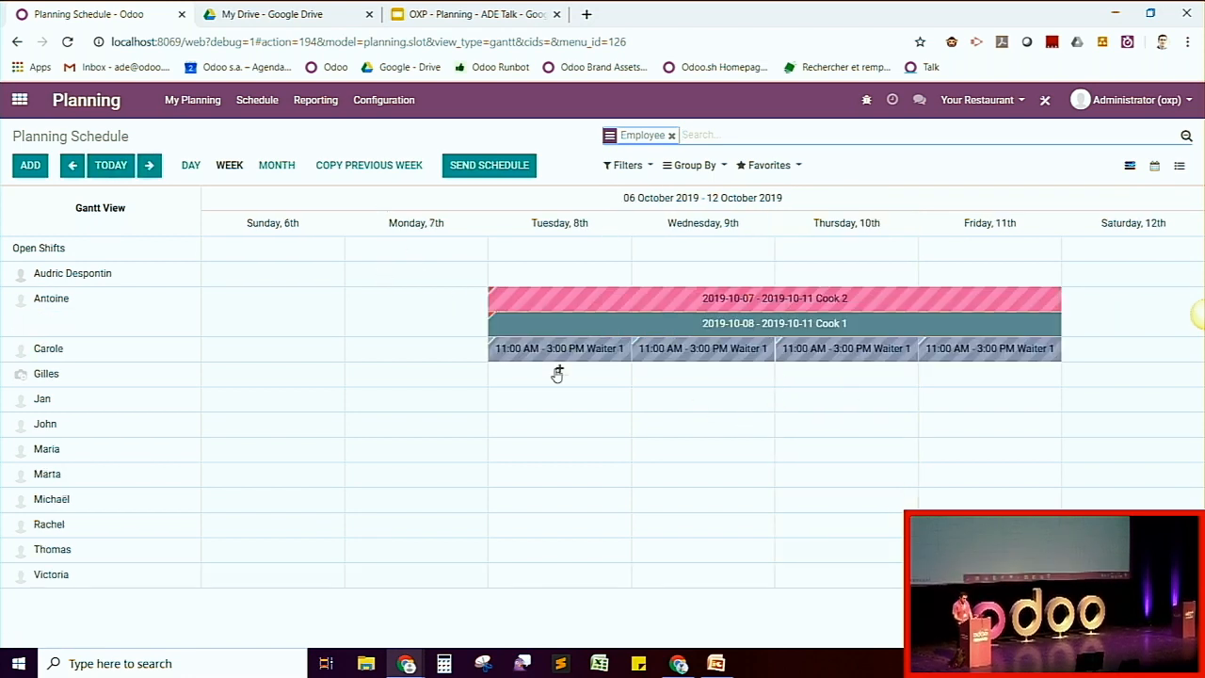
pyautogui.click(528, 248)
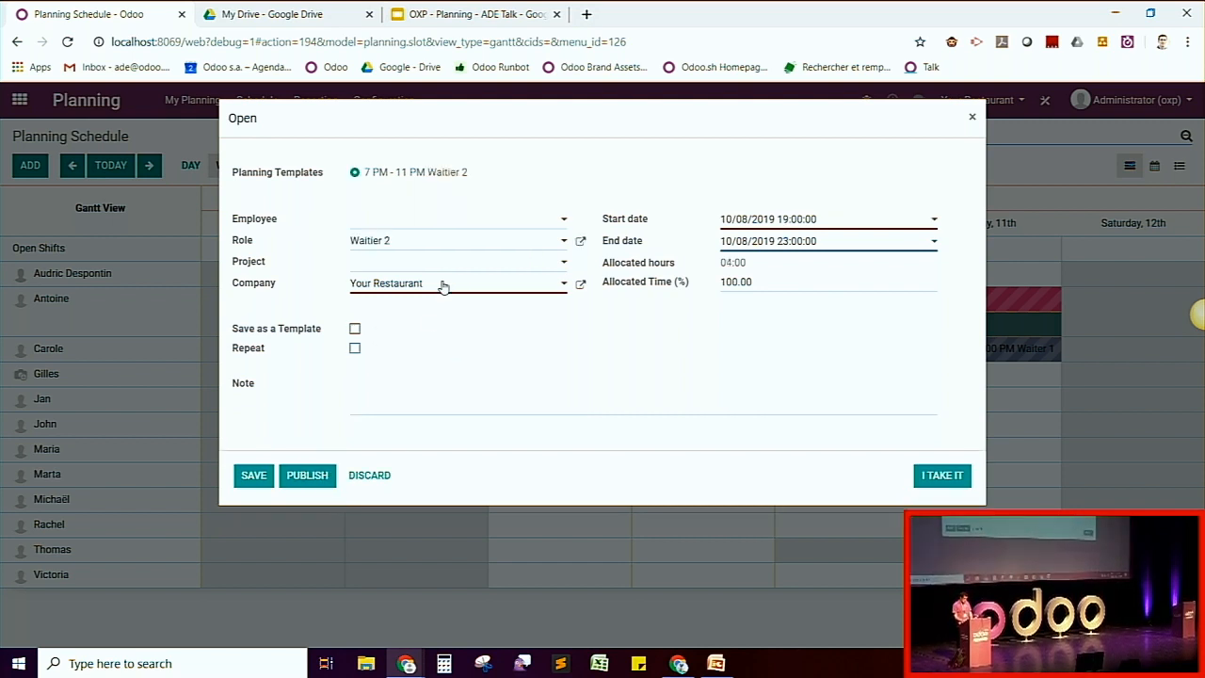
pyautogui.click(452, 223)
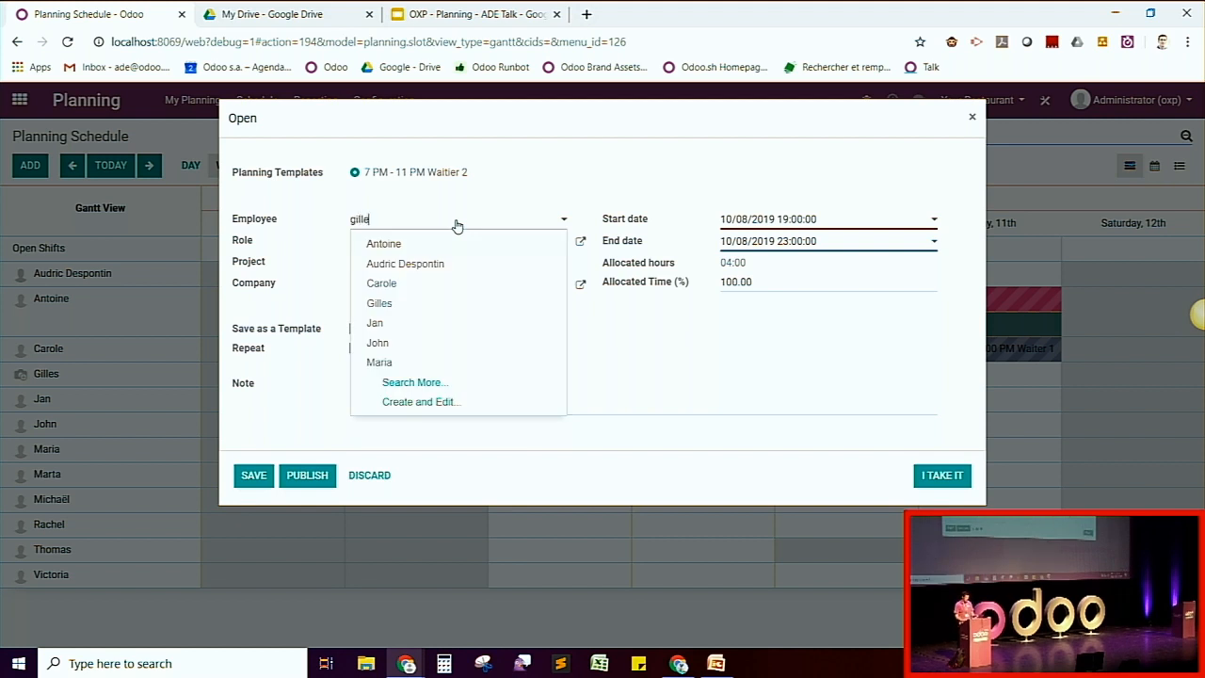
pyautogui.write('gille')
pyautogui.click(458, 247)
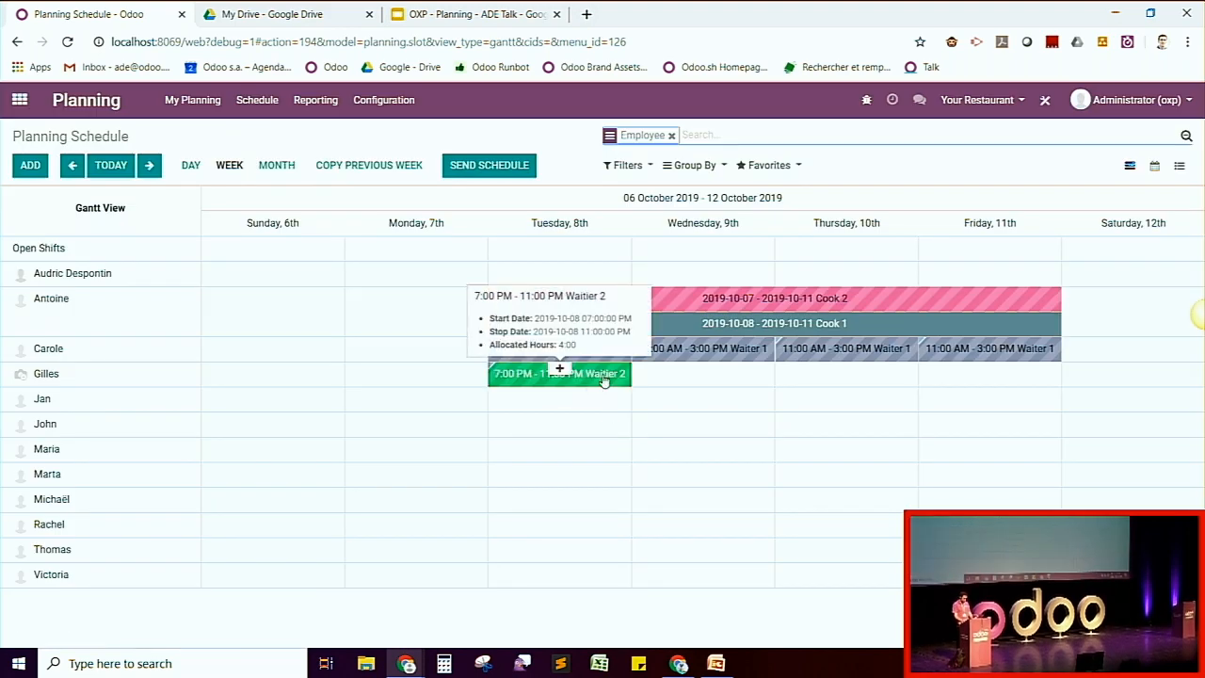
# Step: Copy Tuesday's Waitier 2 shift to Wednesday, Thursday and Friday in the same employee's row
pyautogui.click(605, 377)
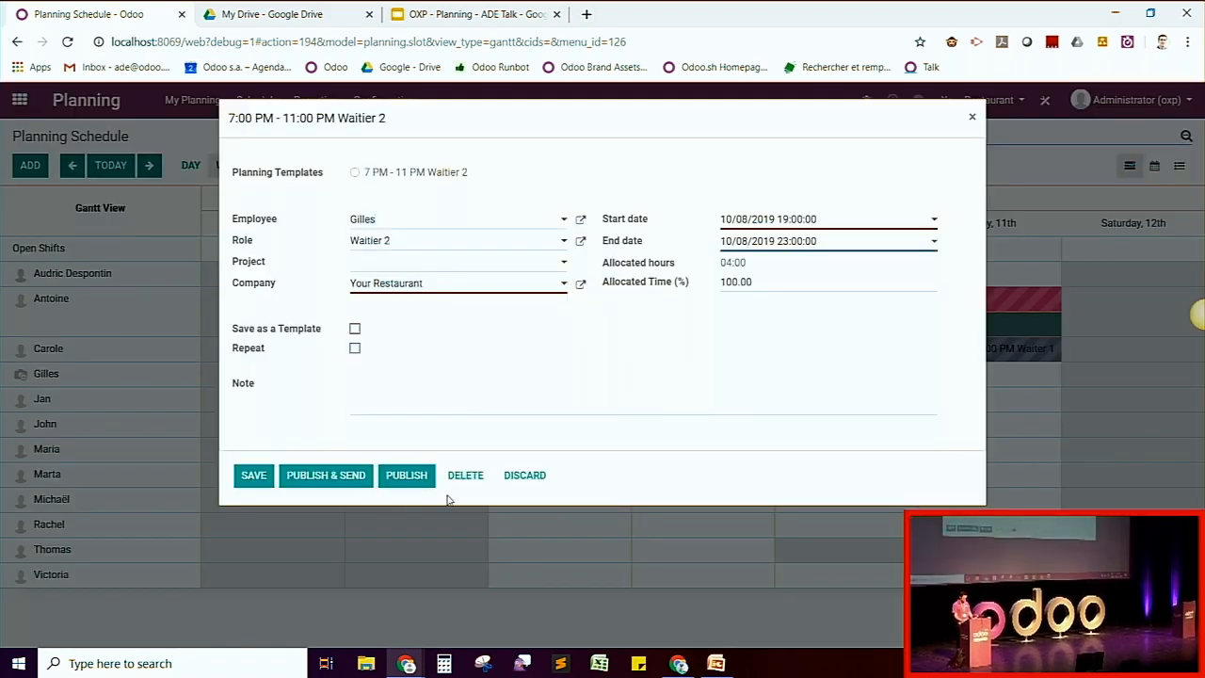
pyautogui.click(527, 475)
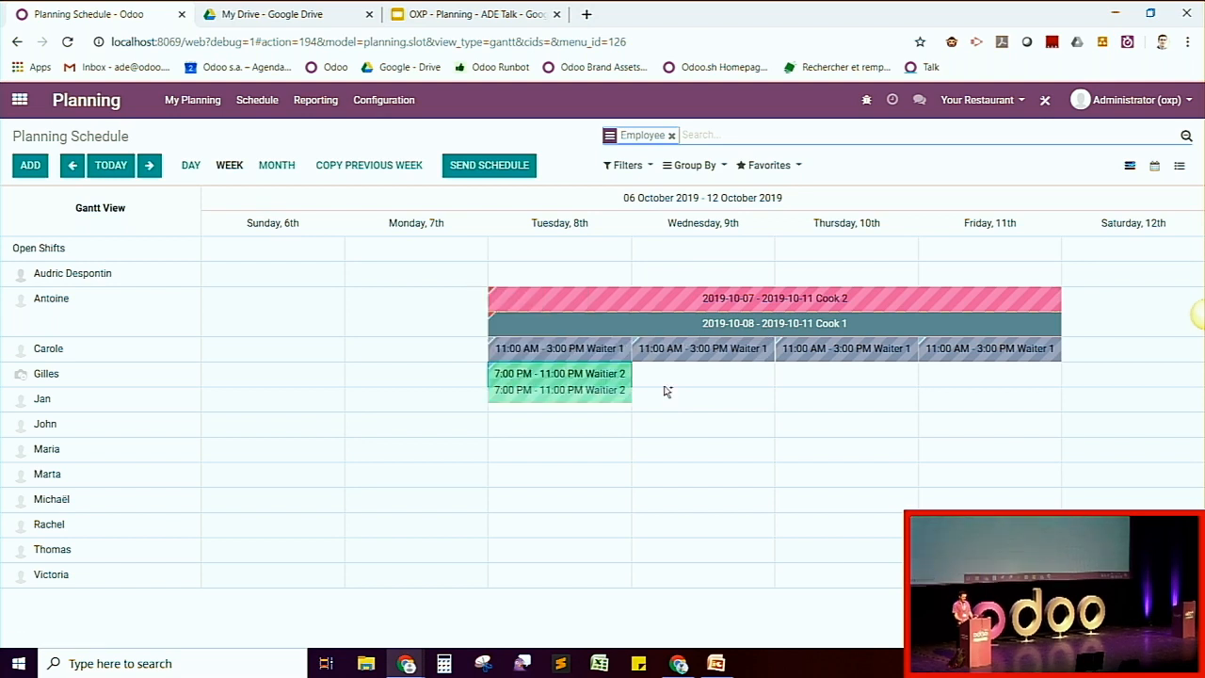
pyautogui.moveTo(665, 390)
pyautogui.mouseDown()
pyautogui.moveTo(725, 378)
pyautogui.moveTo(989, 381)
pyautogui.mouseUp()
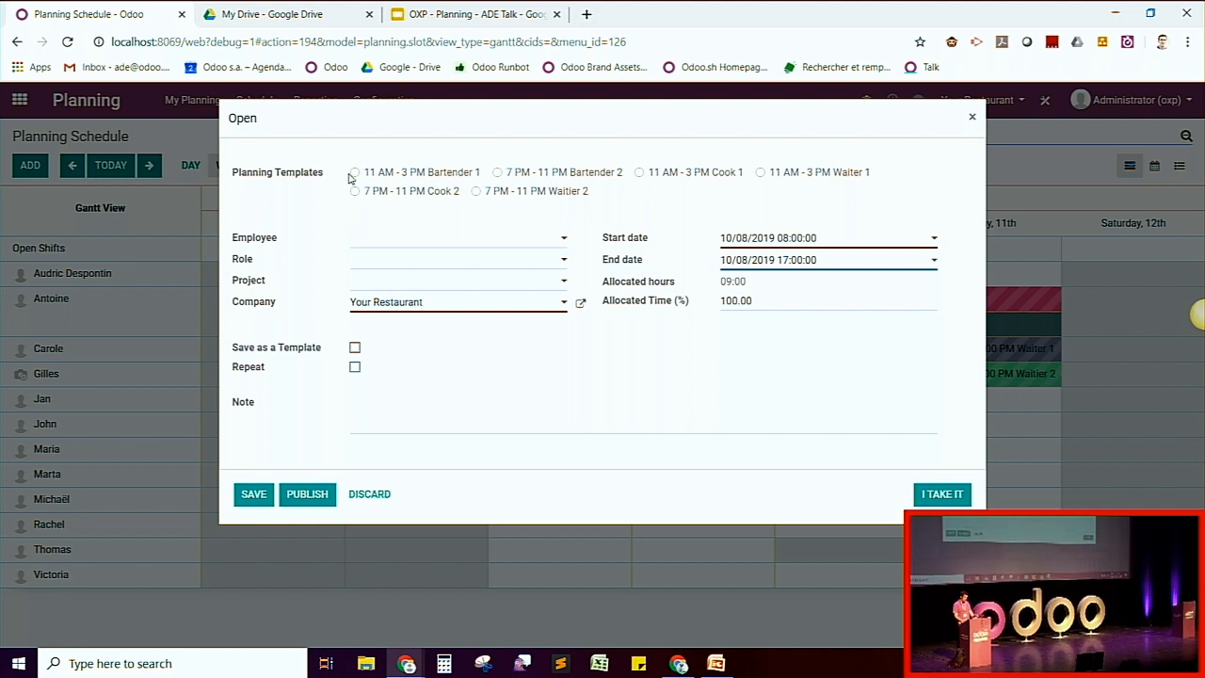
# Step: Create a Tuesday 8th shift from the 11 AM - 3 PM Bartender 1 template for the second-to-last listed employee and save it
pyautogui.click(368, 248)
pyautogui.write('thomas')
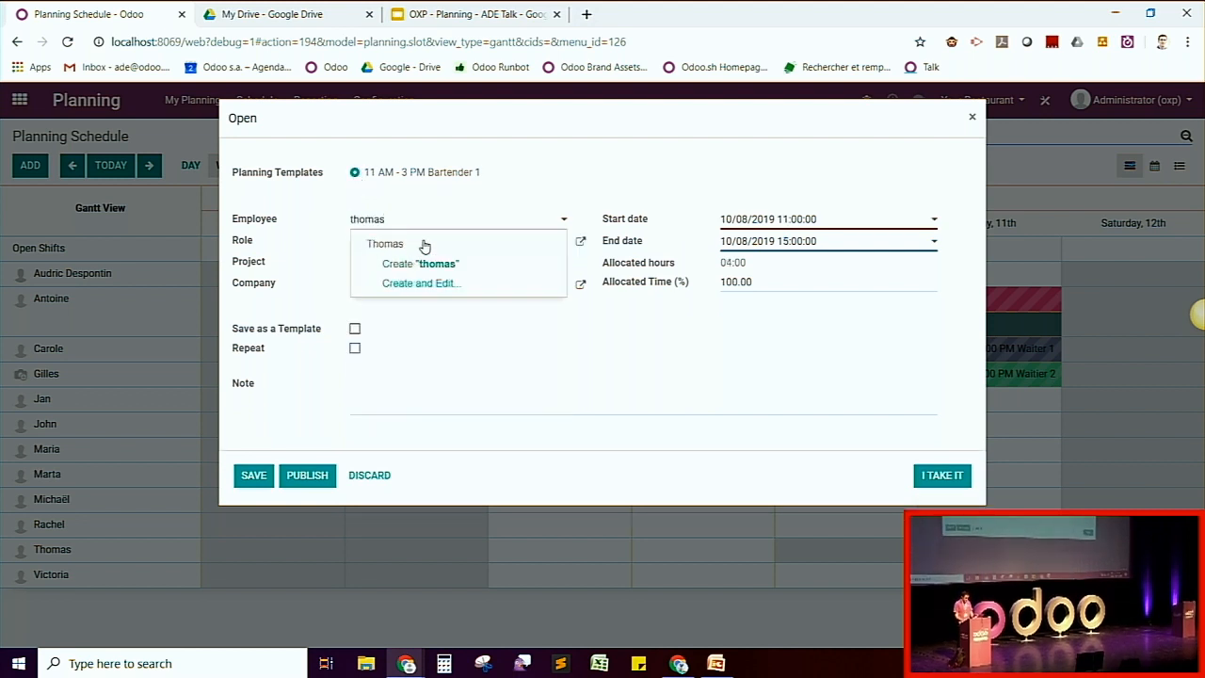
pyautogui.click(423, 242)
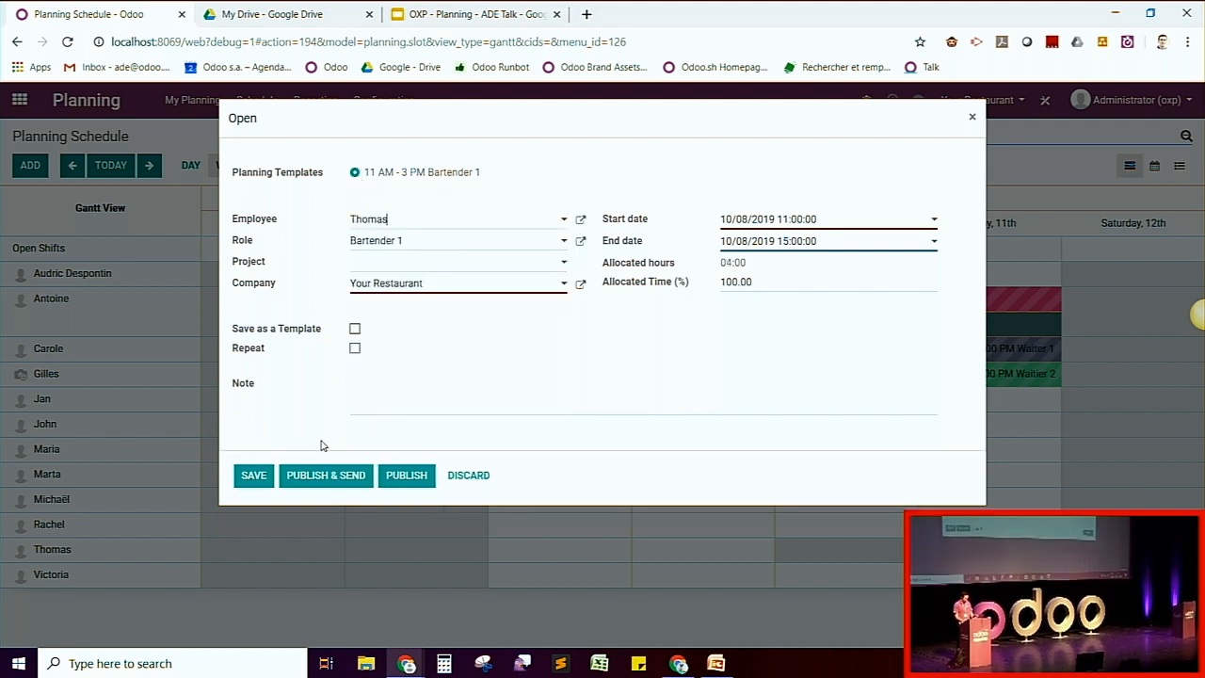
pyautogui.click(250, 476)
pyautogui.rightClick(249, 479)
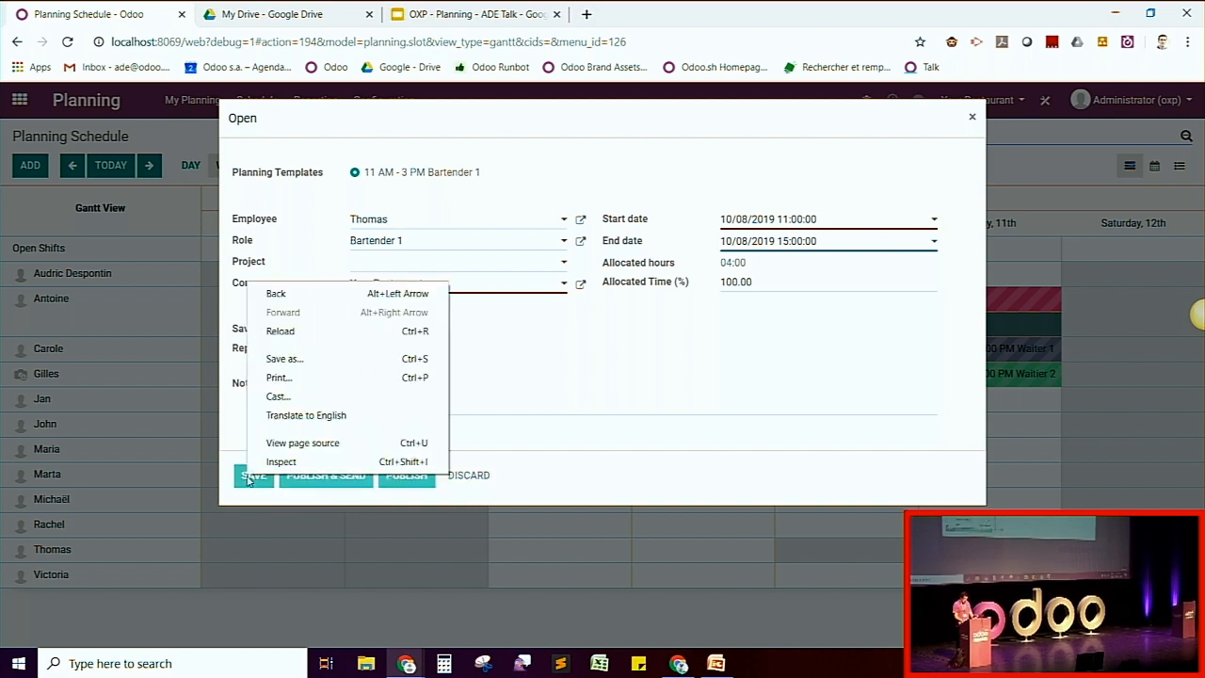
pyautogui.click(449, 415)
pyautogui.click(261, 478)
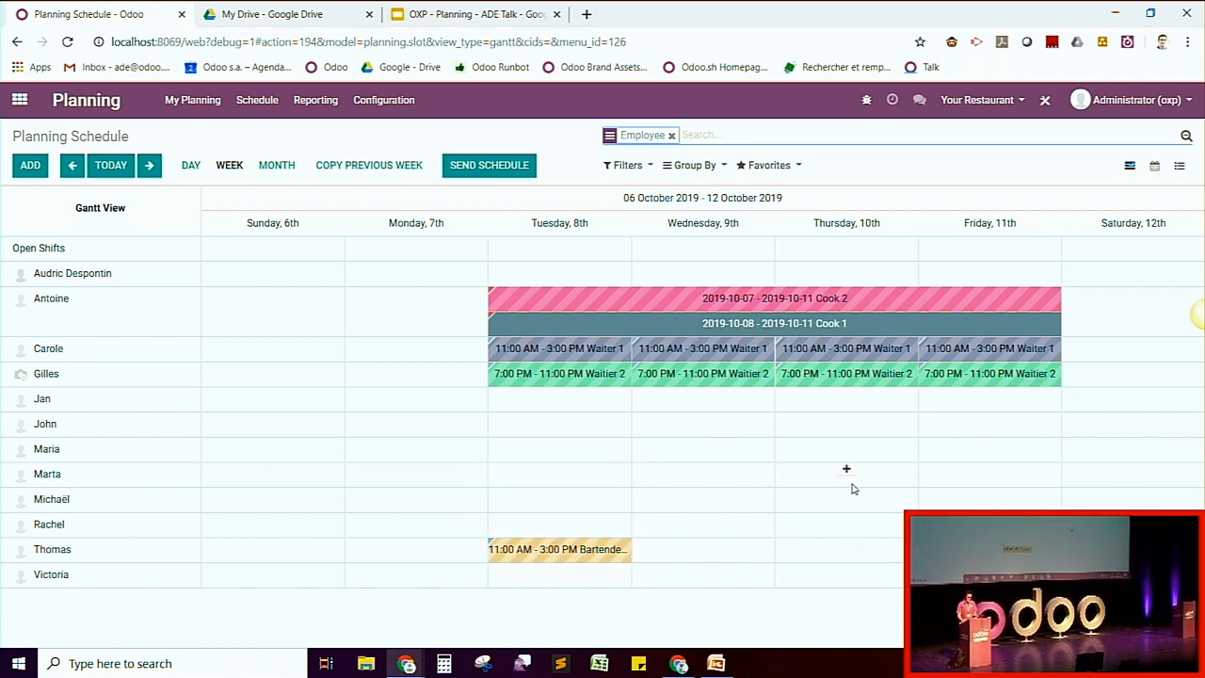
# Step: Copy Tuesday's Bartender 1 shift to Wednesday in the same row and place further ones in Open Shifts on Thursday and Friday
pyautogui.moveTo(525, 554); pyautogui.dragTo(850, 549)
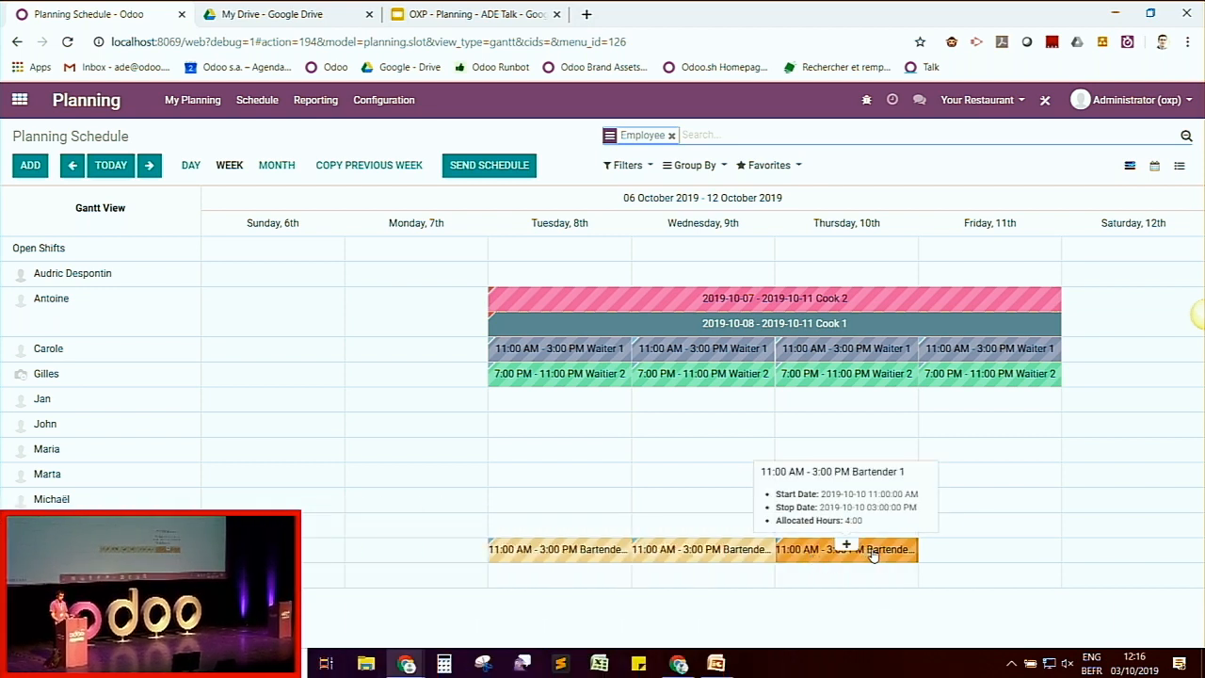
pyautogui.moveTo(873, 555); pyautogui.dragTo(880, 249)
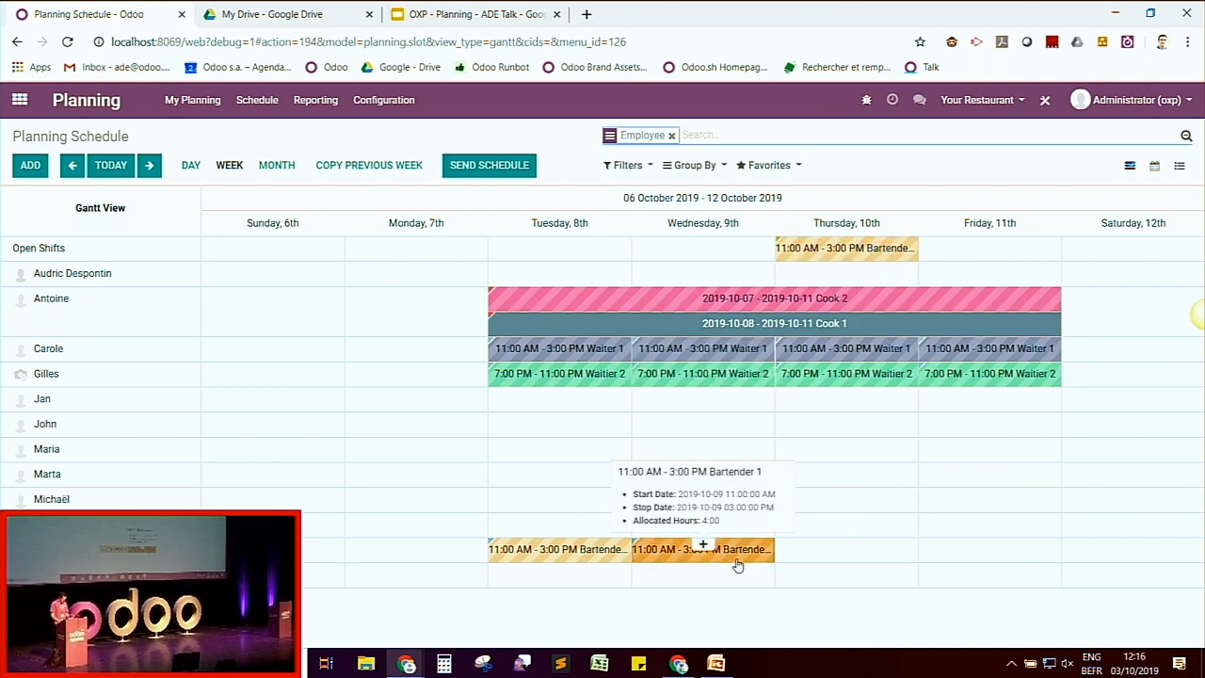
pyautogui.moveTo(702, 548); pyautogui.dragTo(1001, 248)
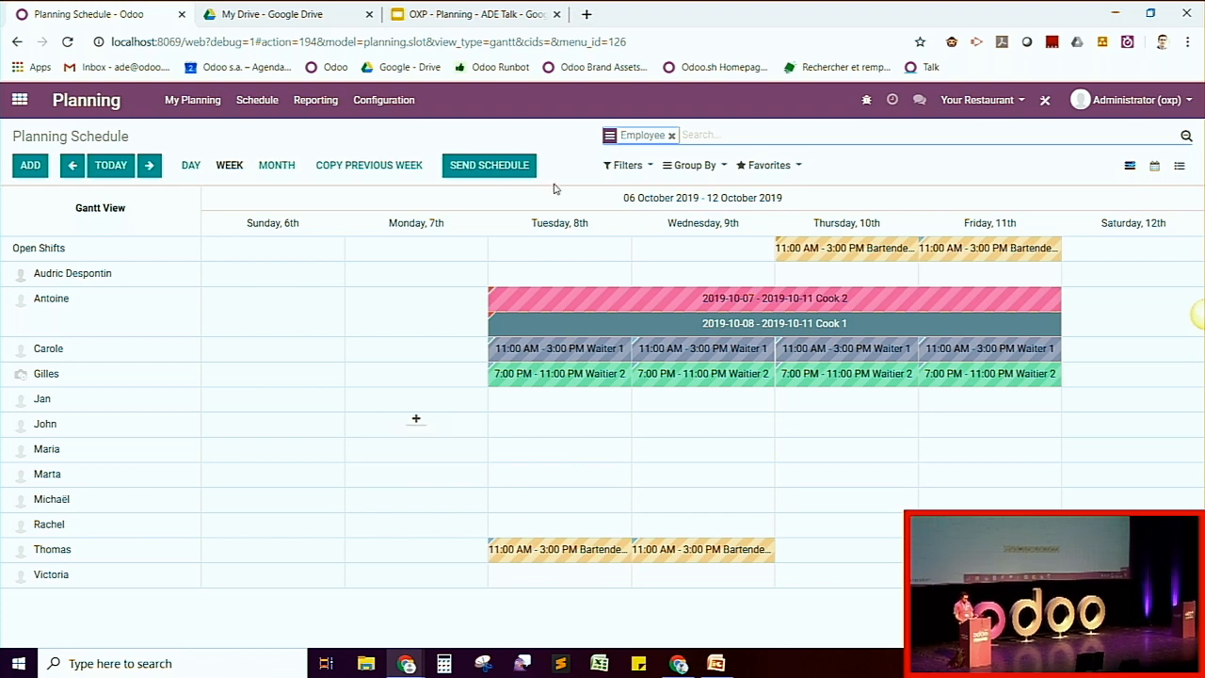
# Step: Create a Tuesday shift from the 7 PM - 11 PM Bartender 2 template for the seventh listed employee and copy it to Wednesday, Thursday and Friday
pyautogui.click(405, 271)
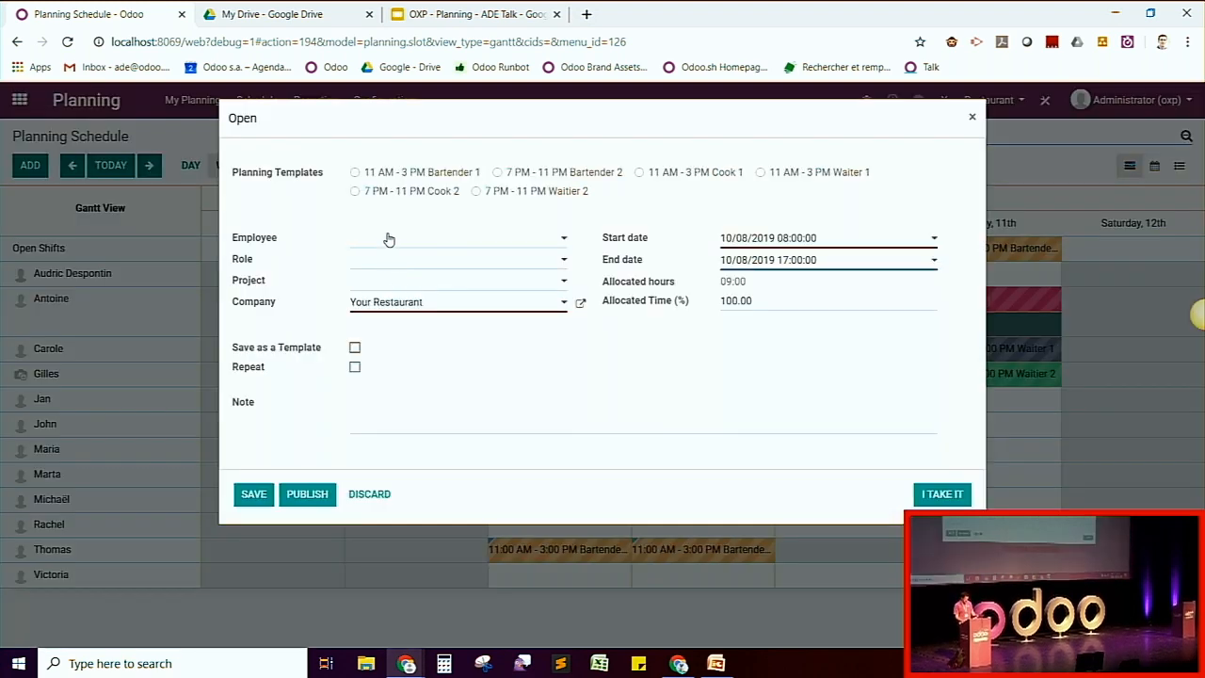
pyautogui.click(388, 238)
pyautogui.write('maria')
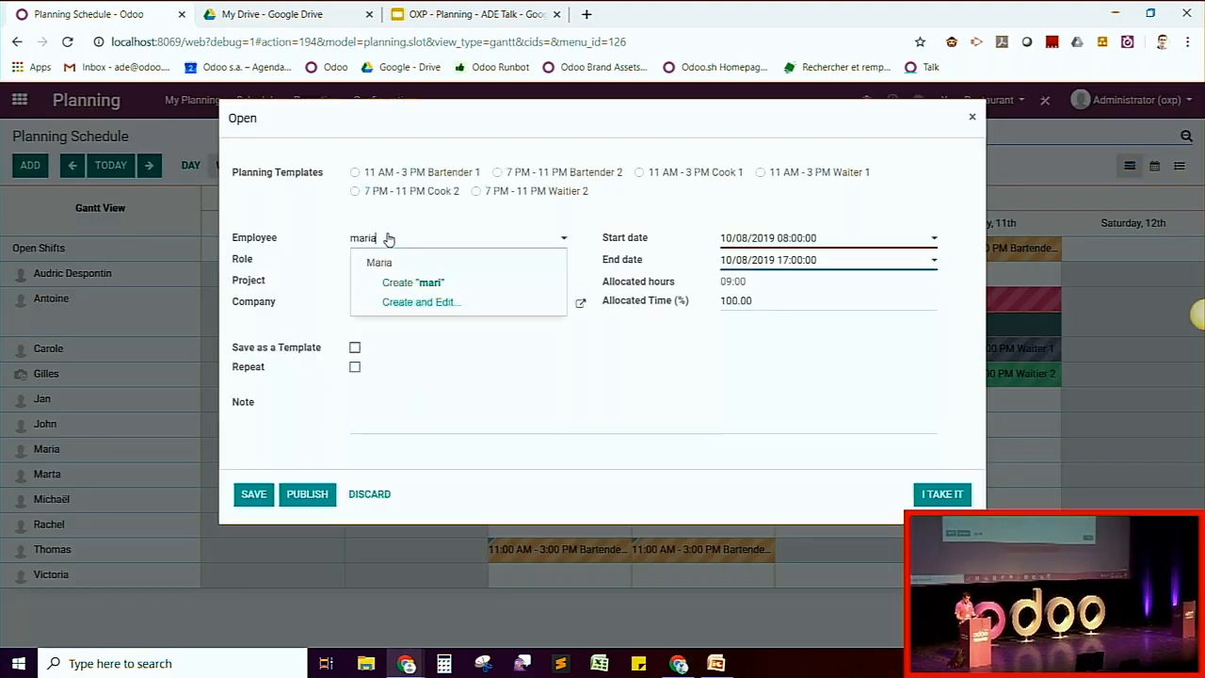
pyautogui.click(390, 279)
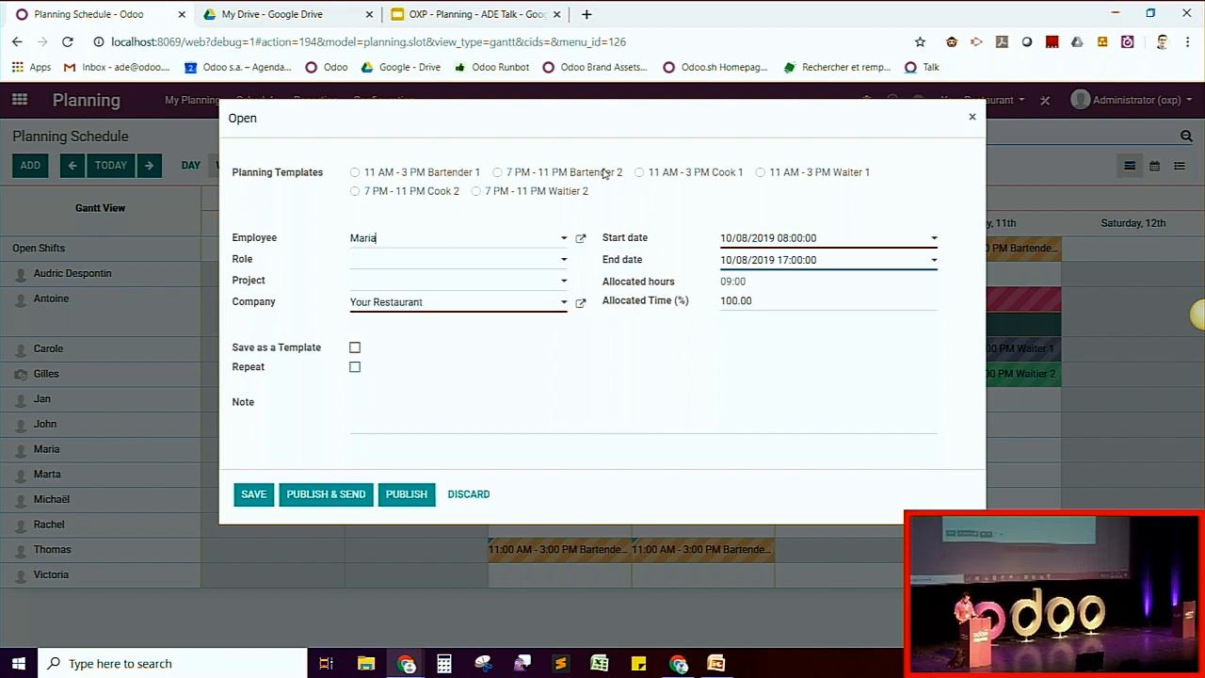
pyautogui.click(498, 173)
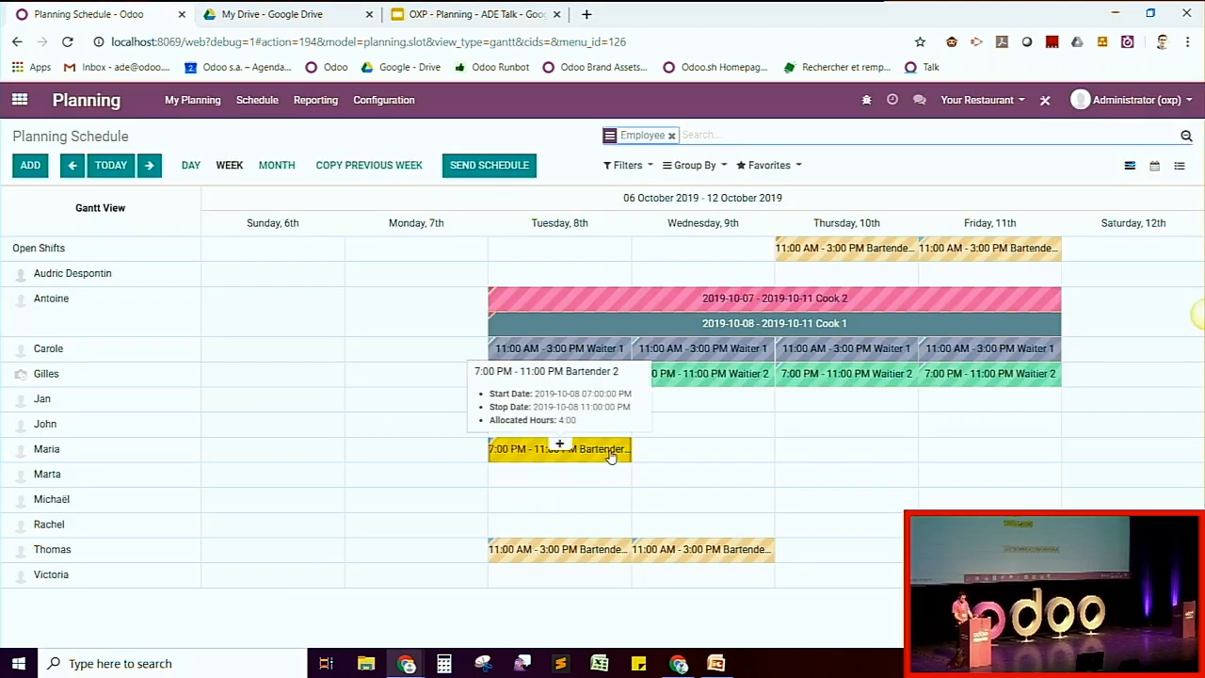
pyautogui.moveTo(610, 459); pyautogui.dragTo(748, 461)
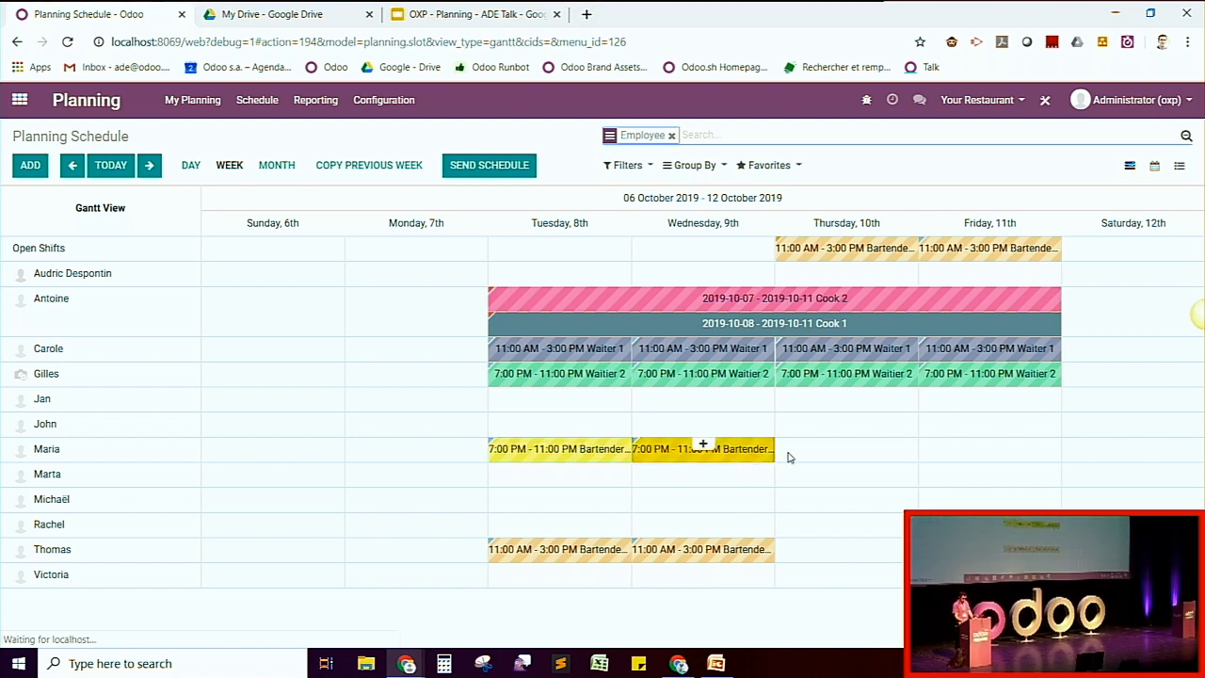
pyautogui.moveTo(730, 462); pyautogui.dragTo(988, 460)
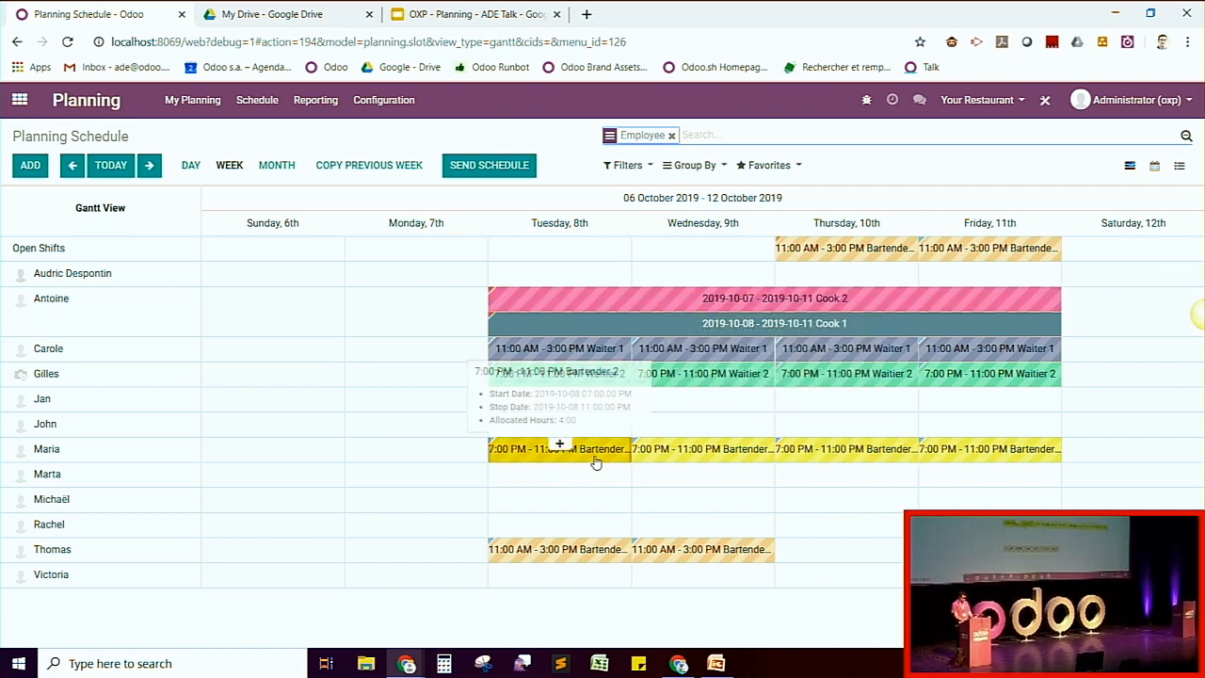
# Step: Copy the Tuesday to Friday Bartender 2 shifts to the employee row directly below, deleting the misplaced Thursday copy in the row above
pyautogui.moveTo(600, 449); pyautogui.dragTo(566, 471)
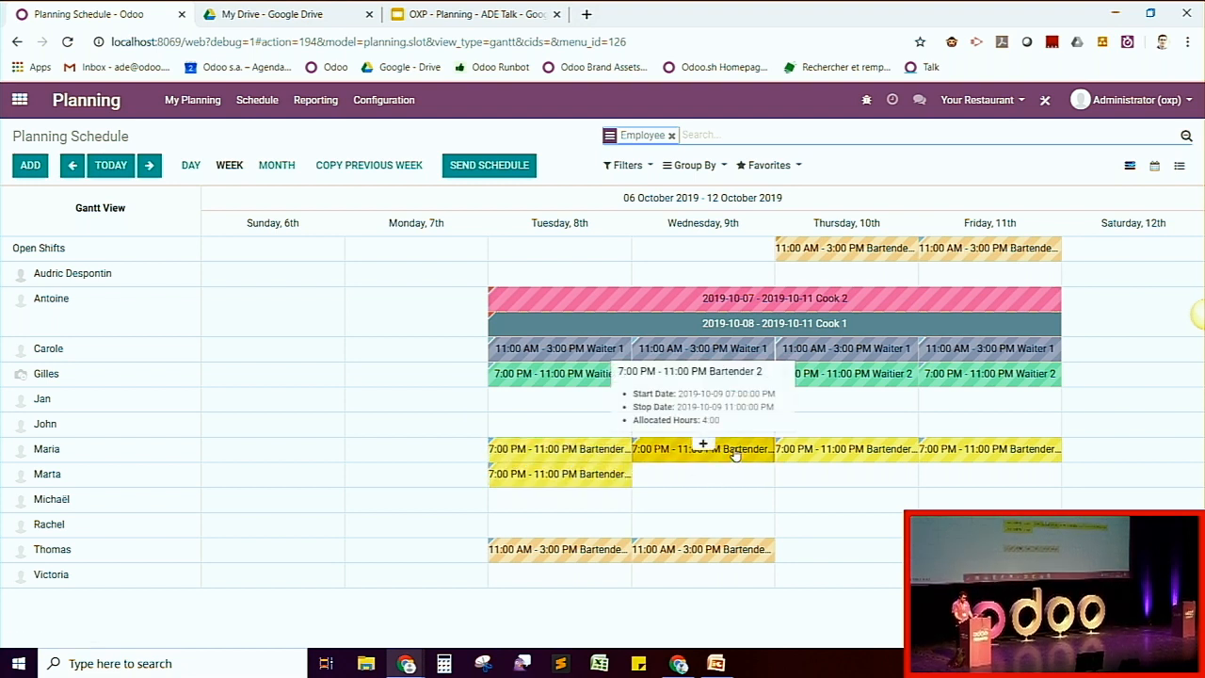
pyautogui.moveTo(706, 449); pyautogui.dragTo(723, 474)
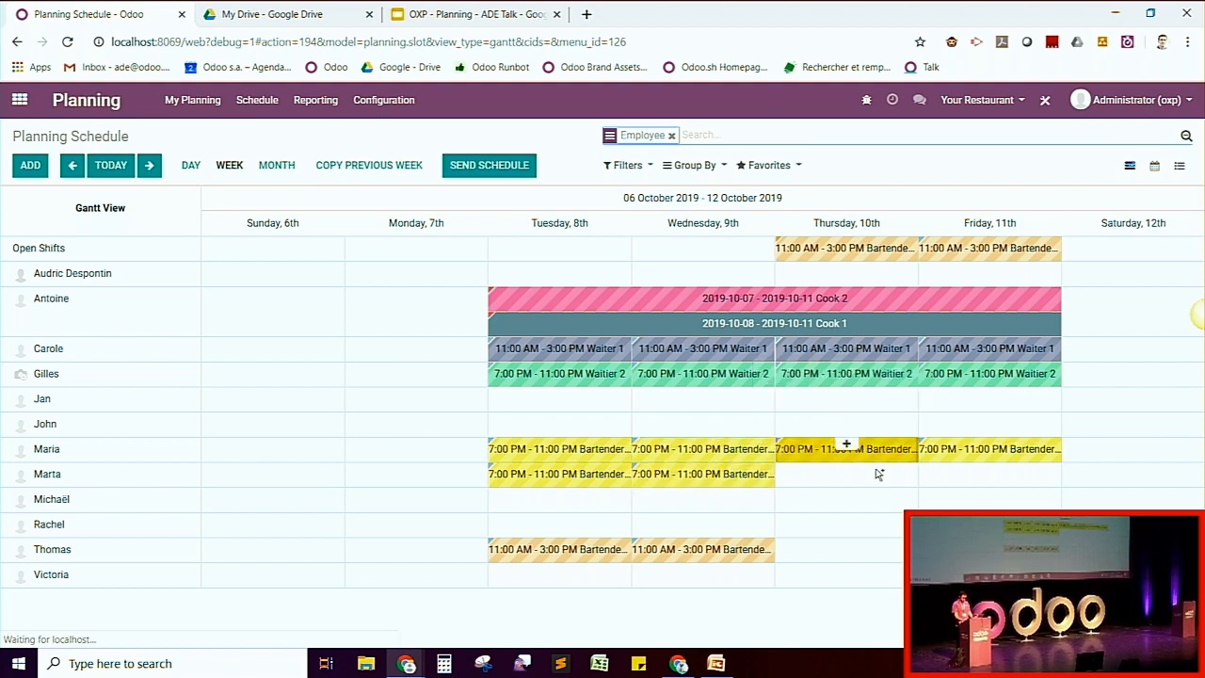
pyautogui.moveTo(877, 454); pyautogui.dragTo(880, 426)
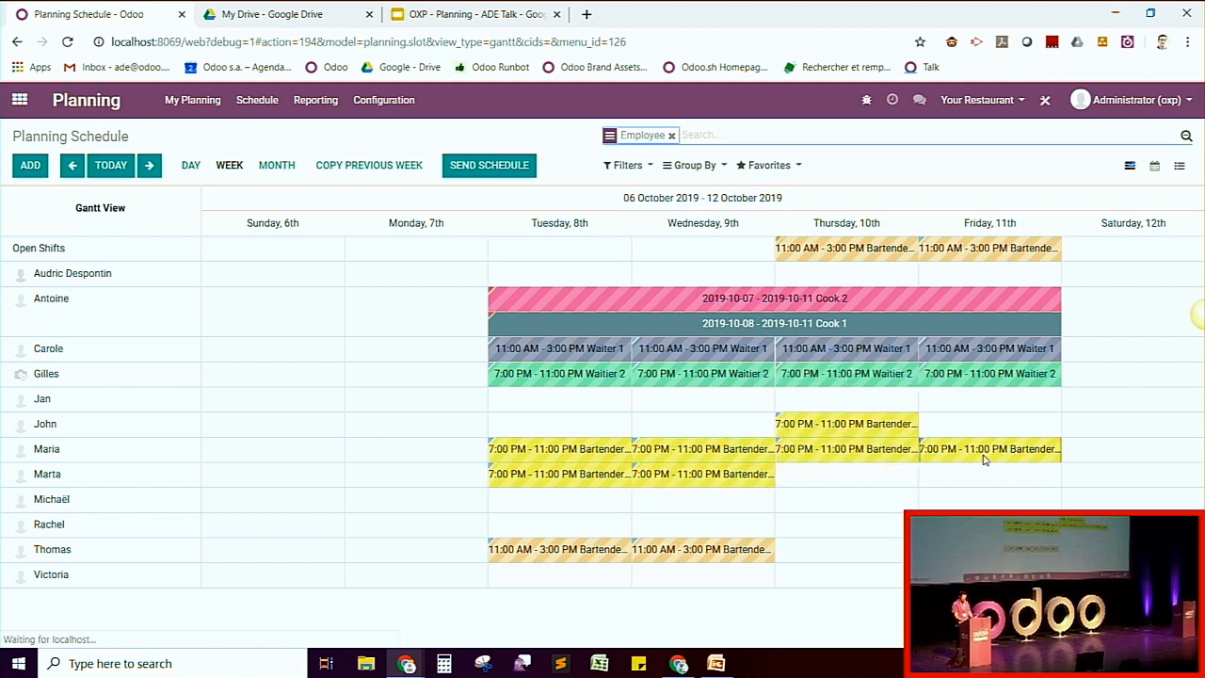
pyautogui.click(972, 118)
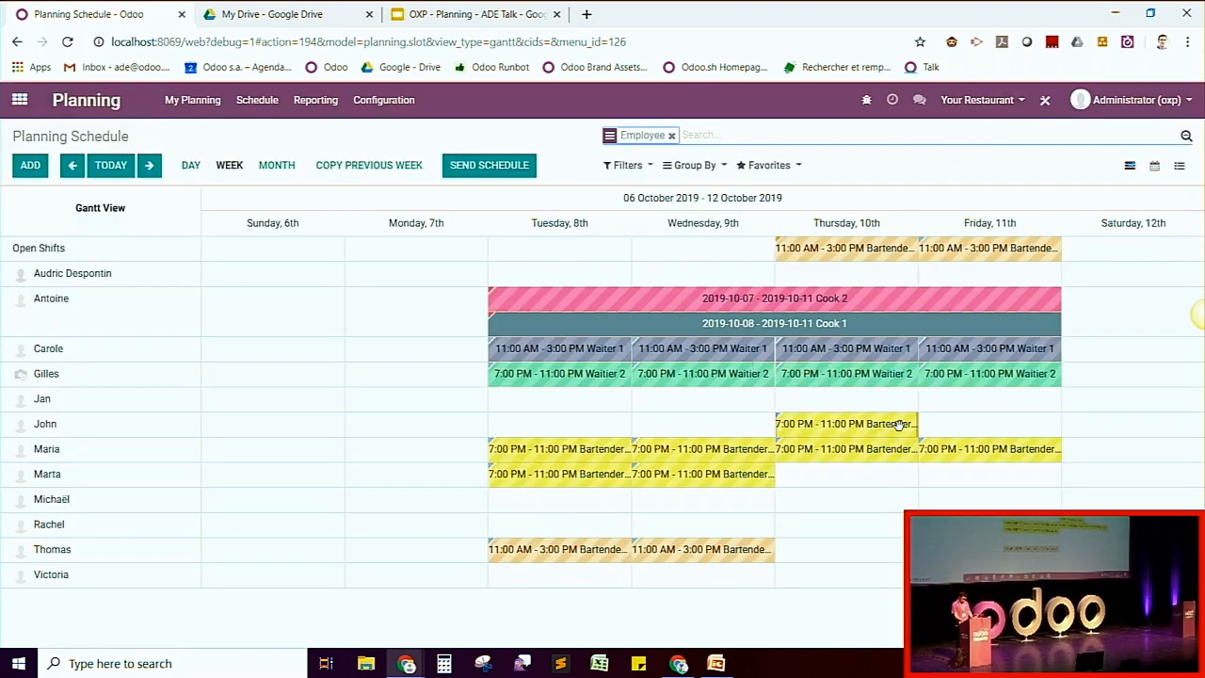
pyautogui.moveTo(891, 425); pyautogui.dragTo(901, 478)
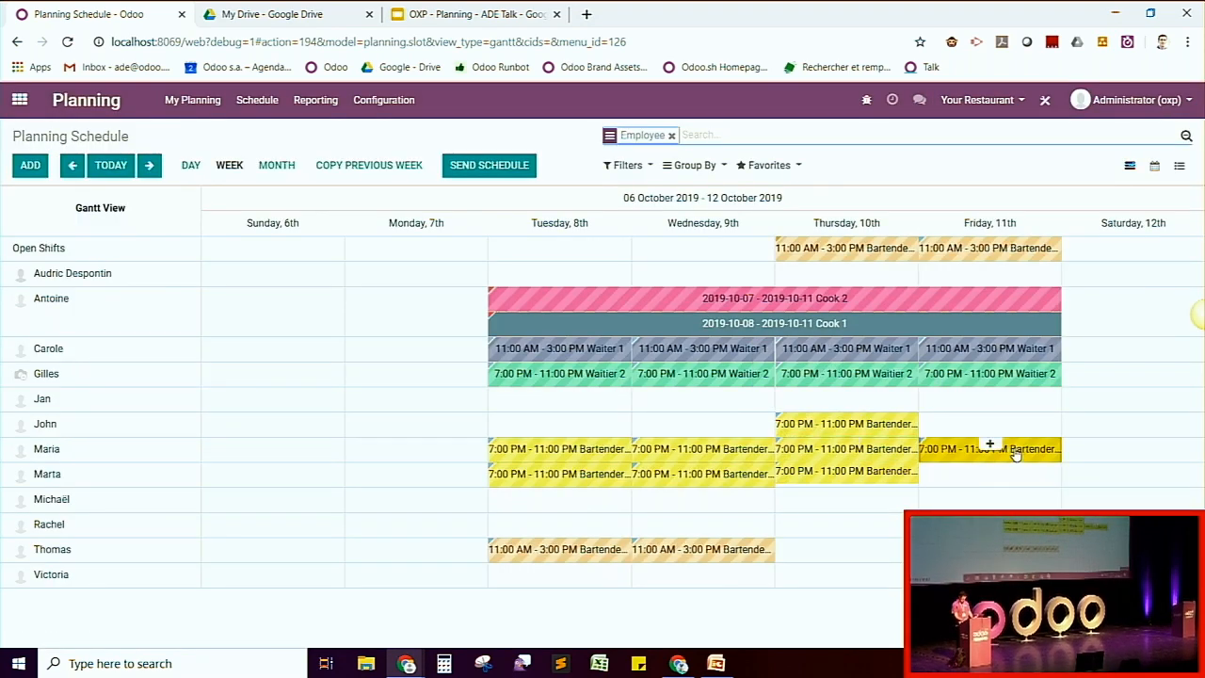
pyautogui.click(871, 429)
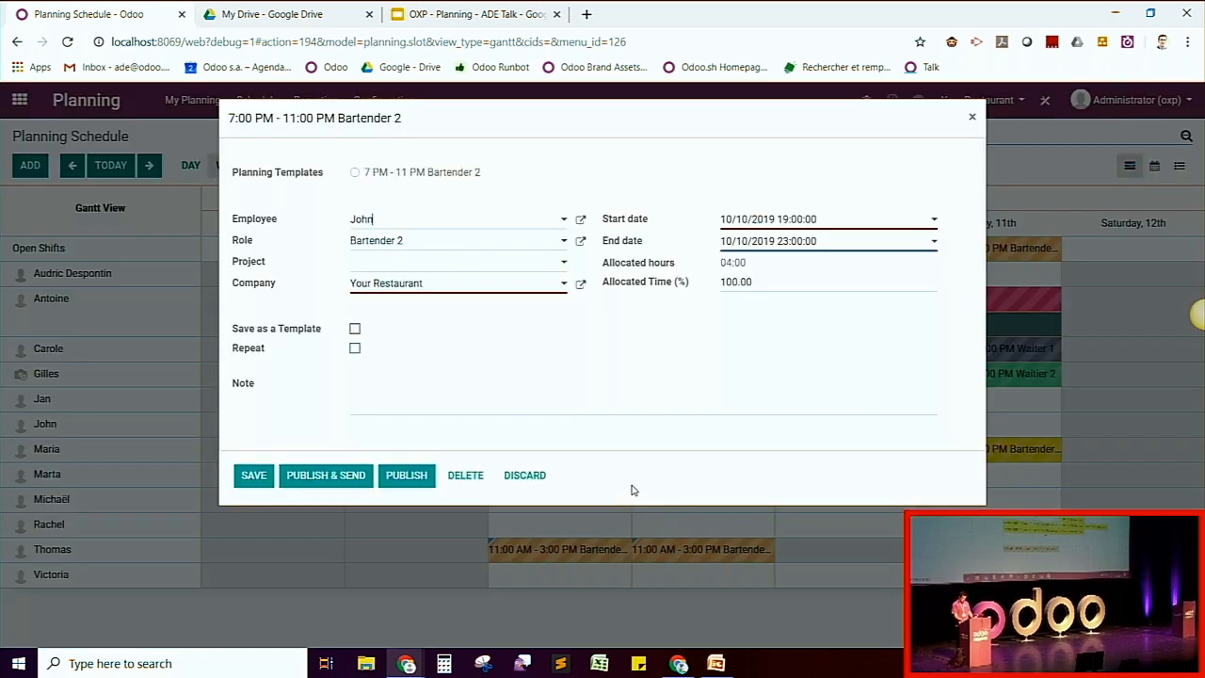
pyautogui.click(465, 475)
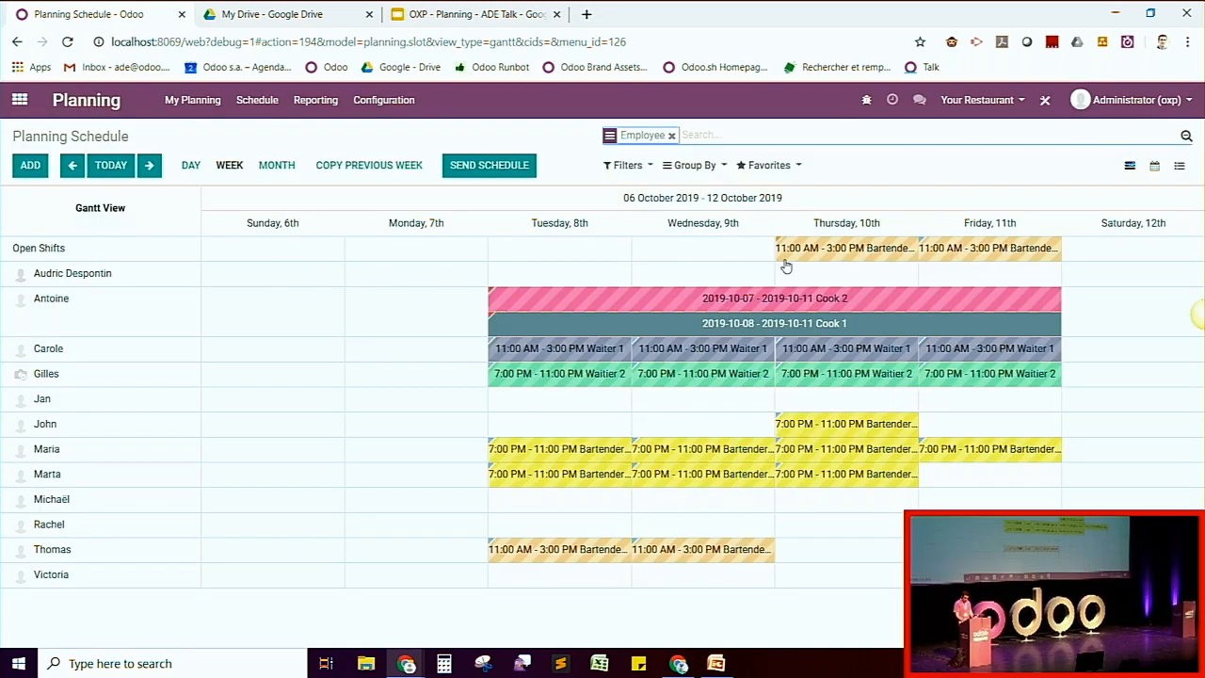
pyautogui.moveTo(1034, 452); pyautogui.dragTo(1033, 481)
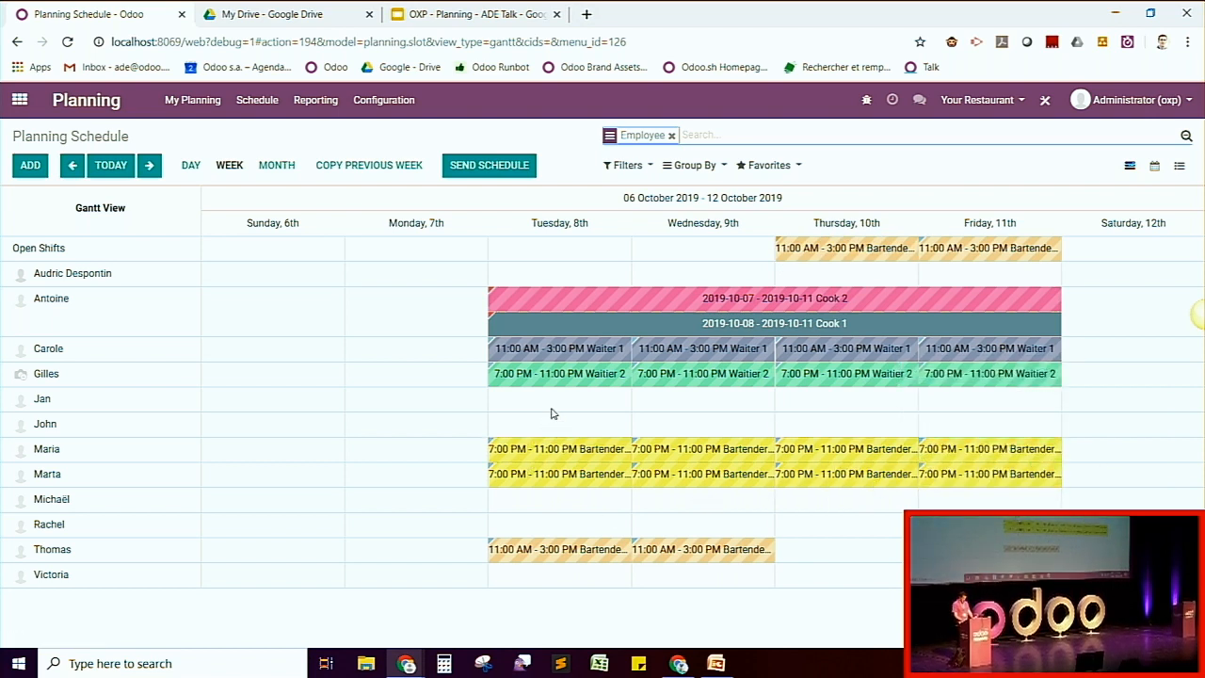
# Step: Copy the fourth listed employee's 7 PM - 11 PM Waitier 2 shifts from Tuesday to Friday to the employee row directly below
pyautogui.moveTo(599, 384)
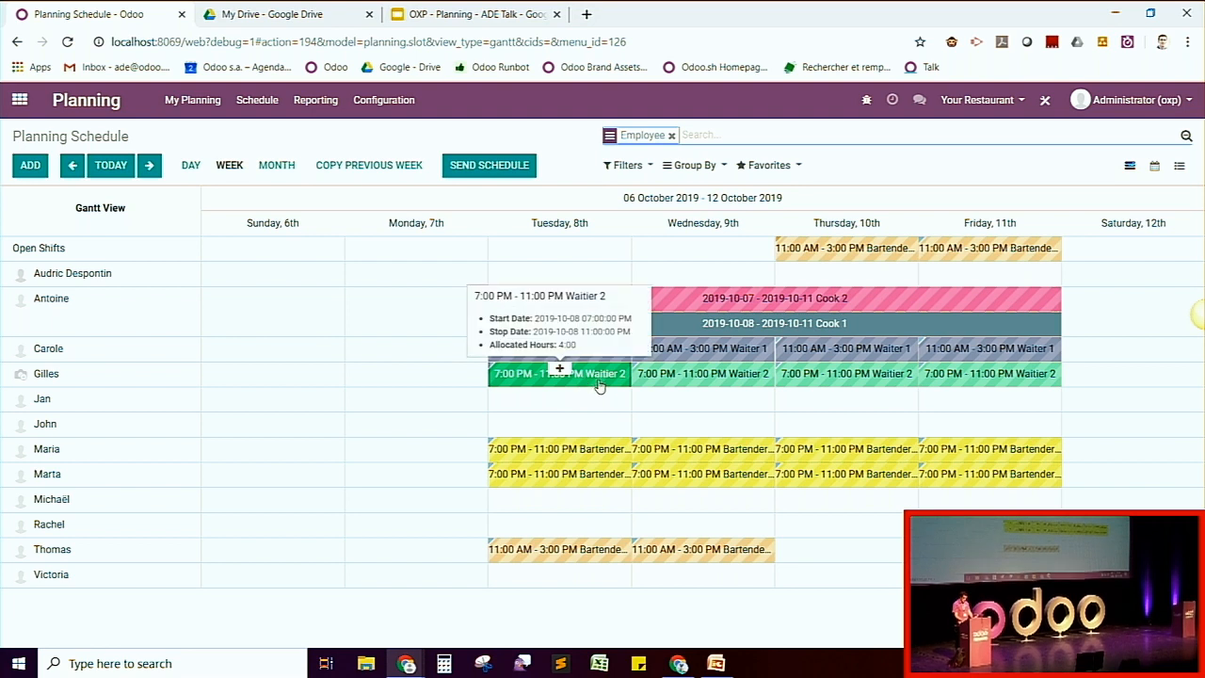
pyautogui.moveTo(599, 384); pyautogui.dragTo(599, 397)
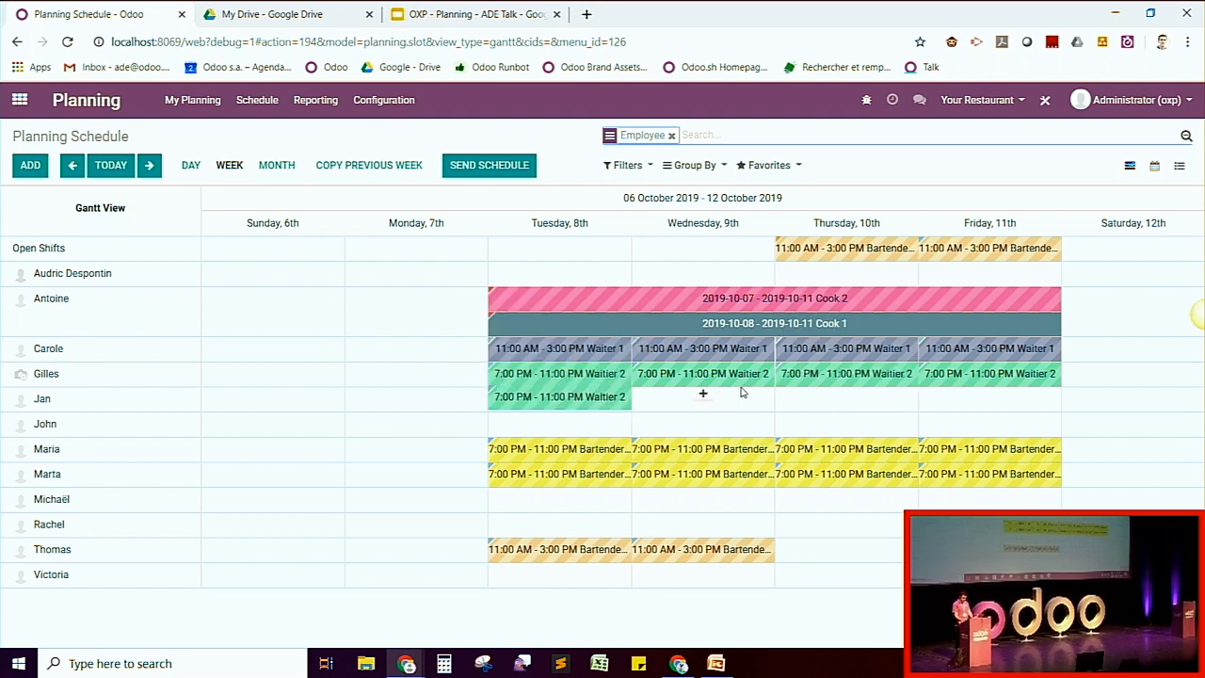
pyautogui.moveTo(742, 385)
pyautogui.moveTo(742, 379); pyautogui.dragTo(742, 399)
pyautogui.moveTo(883, 376); pyautogui.dragTo(881, 396)
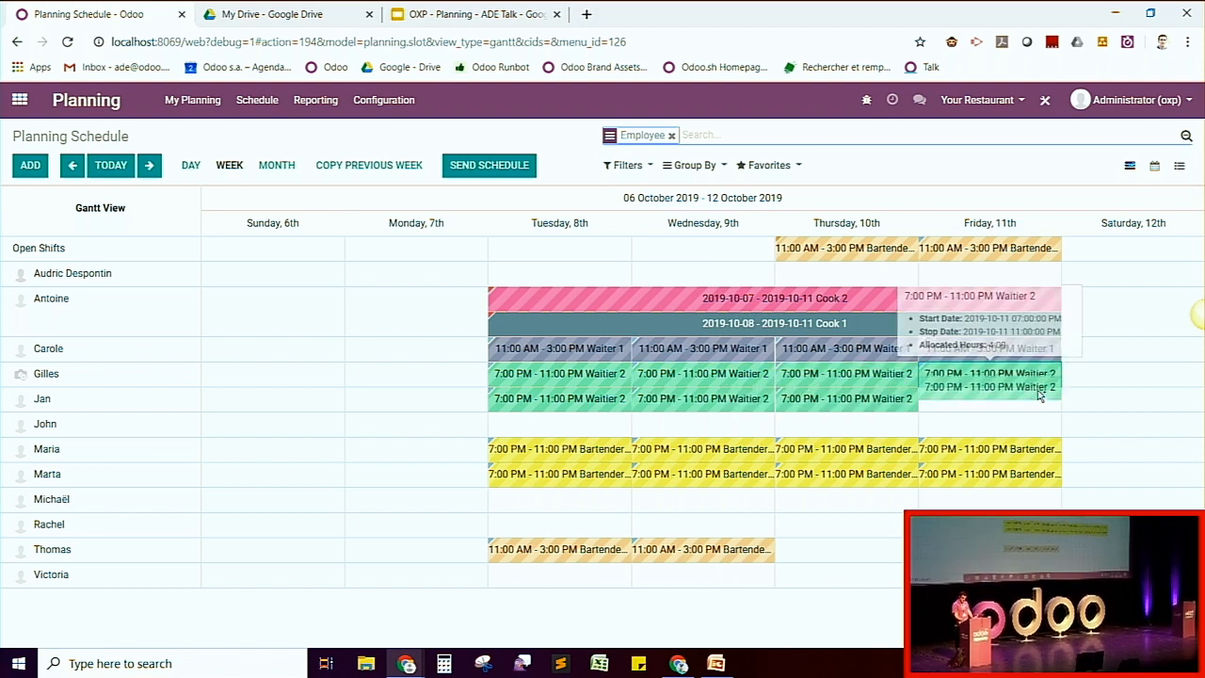
pyautogui.moveTo(1042, 379); pyautogui.dragTo(1035, 405)
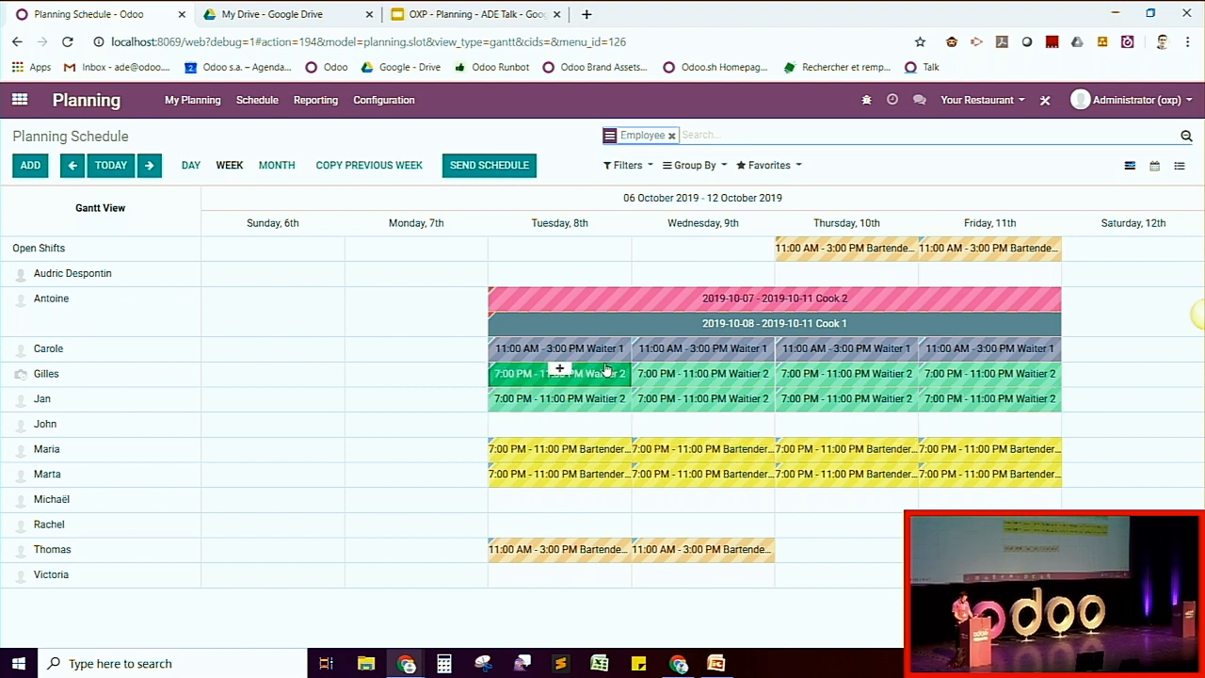
# Step: Copy the third listed employee's 11 AM - 3 PM Waiter 1 shifts from Tuesday to Friday to the sixth listed employee
pyautogui.moveTo(602, 359)
pyautogui.moveTo(603, 355); pyautogui.dragTo(602, 422)
pyautogui.moveTo(738, 358); pyautogui.dragTo(737, 435)
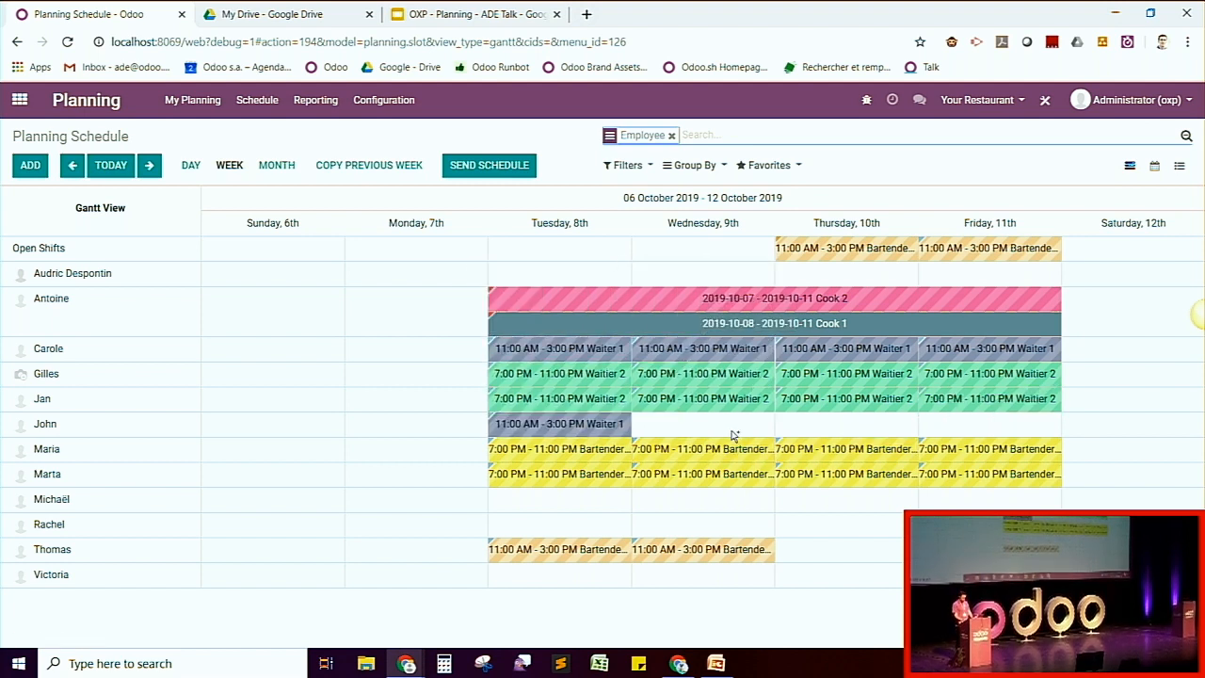
pyautogui.moveTo(740, 355); pyautogui.dragTo(846, 421)
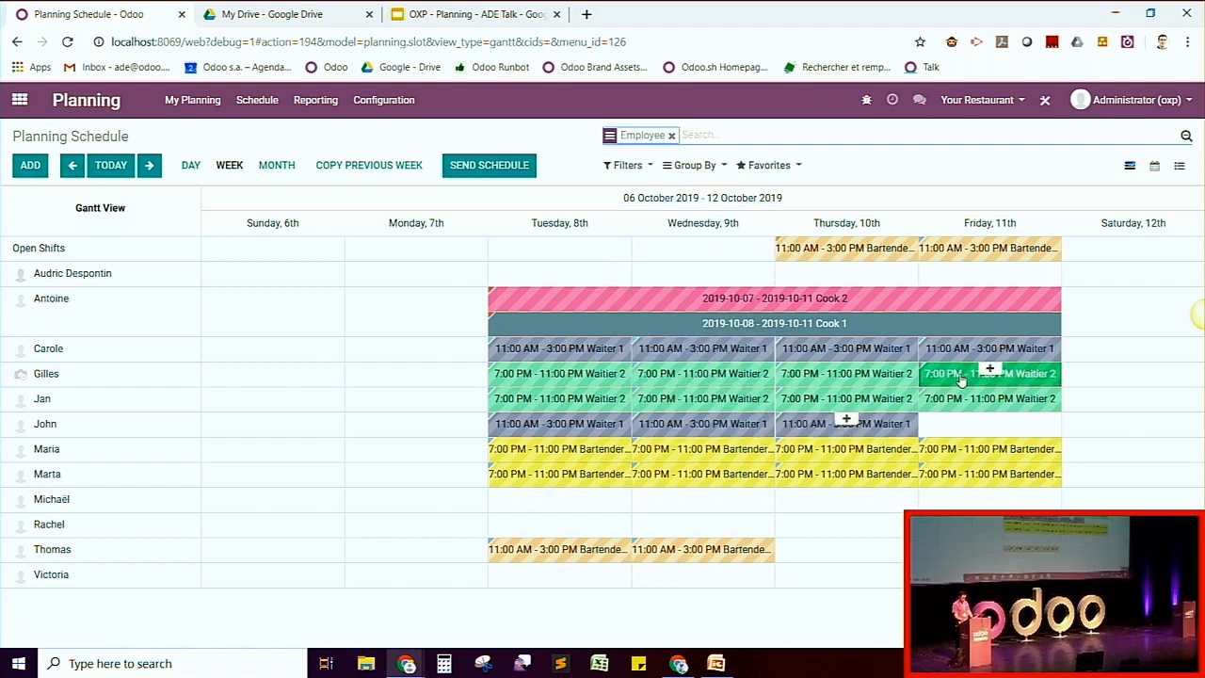
pyautogui.moveTo(1036, 349); pyautogui.dragTo(1025, 421)
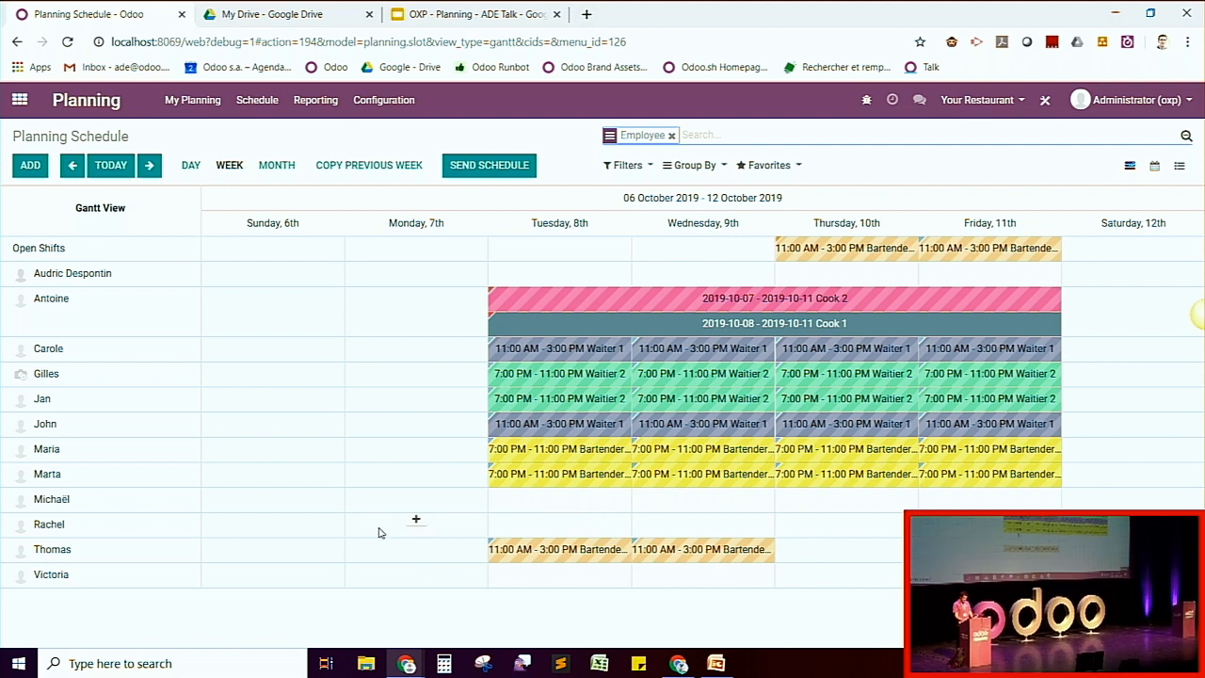
# Step: Create a Tuesday shift from the 11 AM - 3 PM Bartender 1 template for the ninth listed employee and copy it to Wednesday, Thursday and Friday
pyautogui.click(586, 250)
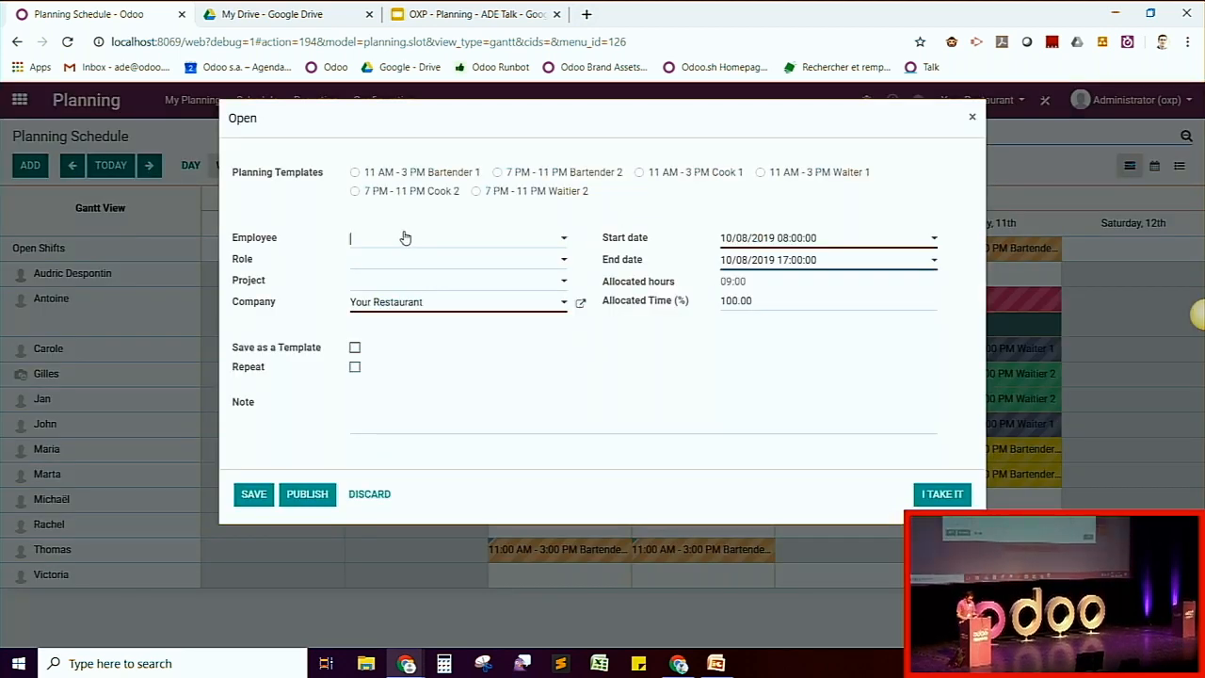
pyautogui.write('M')
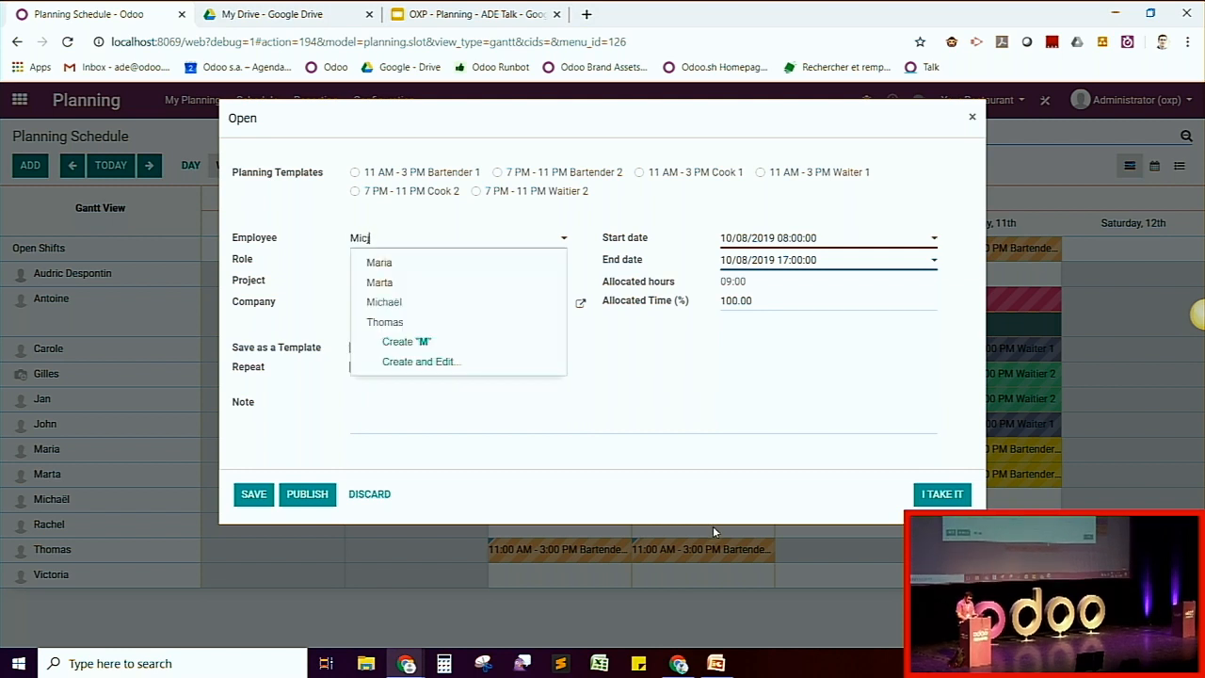
pyautogui.write('icj')
pyautogui.press('BackSpace')
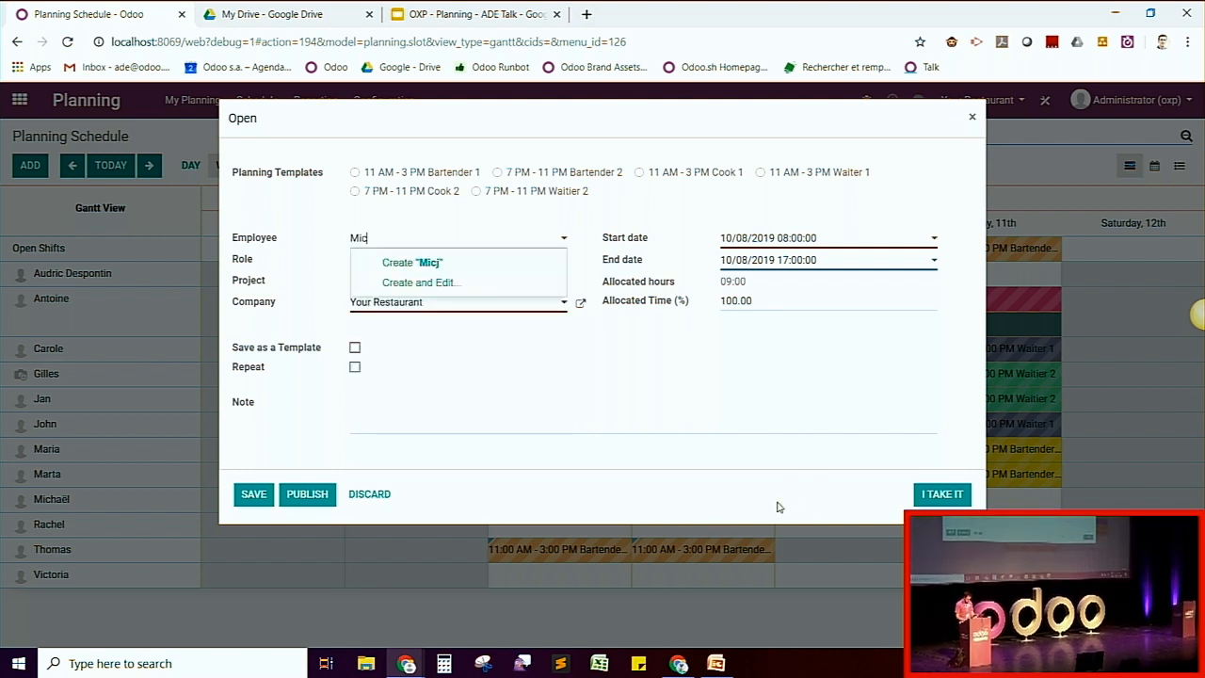
pyautogui.click(479, 265)
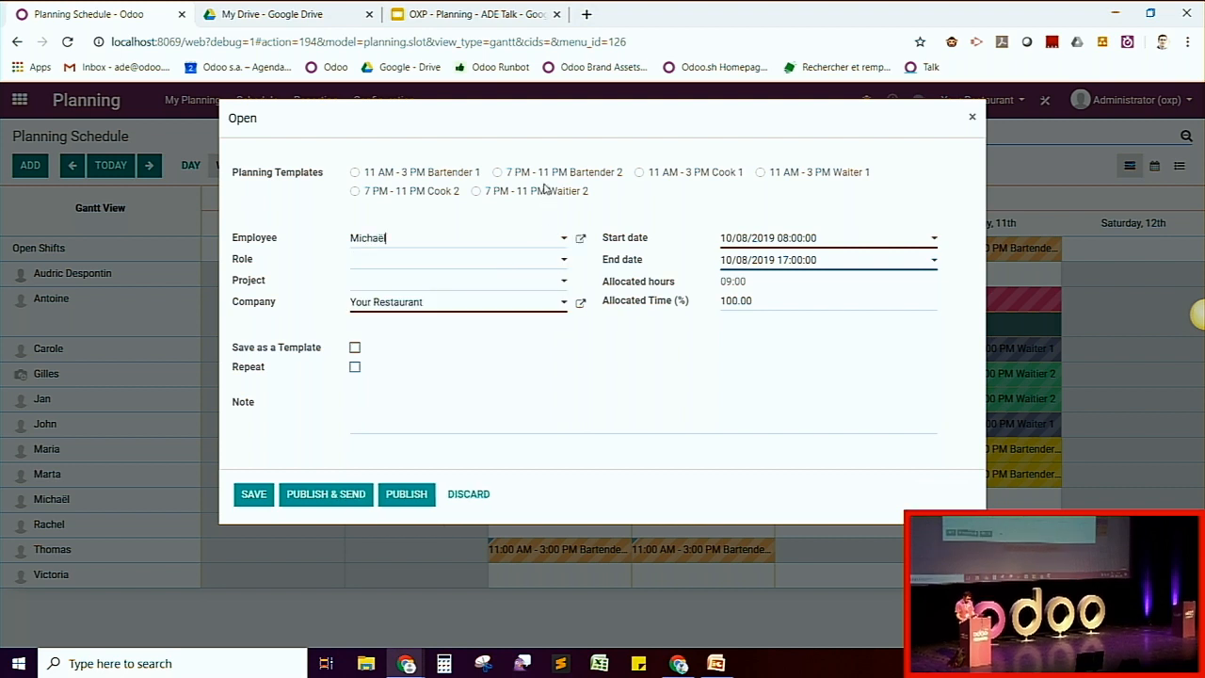
pyautogui.click(412, 174)
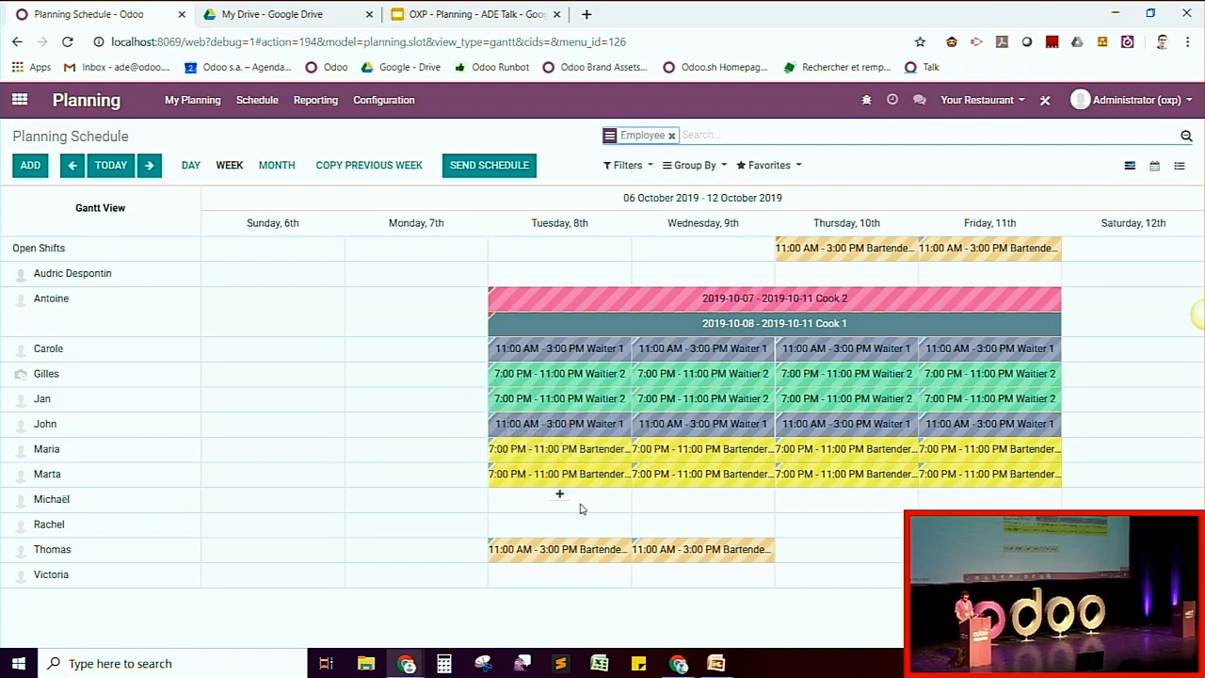
pyautogui.moveTo(622, 508); pyautogui.dragTo(1038, 509)
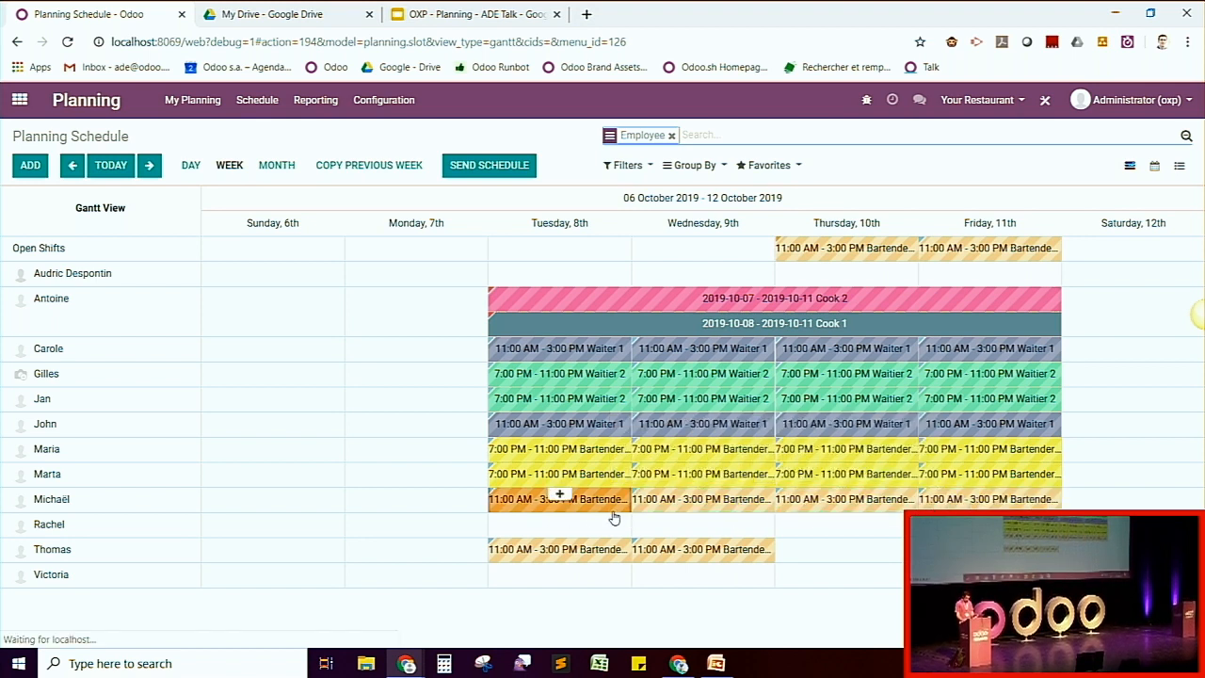
# Step: Copy the ninth listed employee's Tuesday Bartender 1 shift to the row directly below and delete that copy
pyautogui.moveTo(610, 505); pyautogui.dragTo(610, 530)
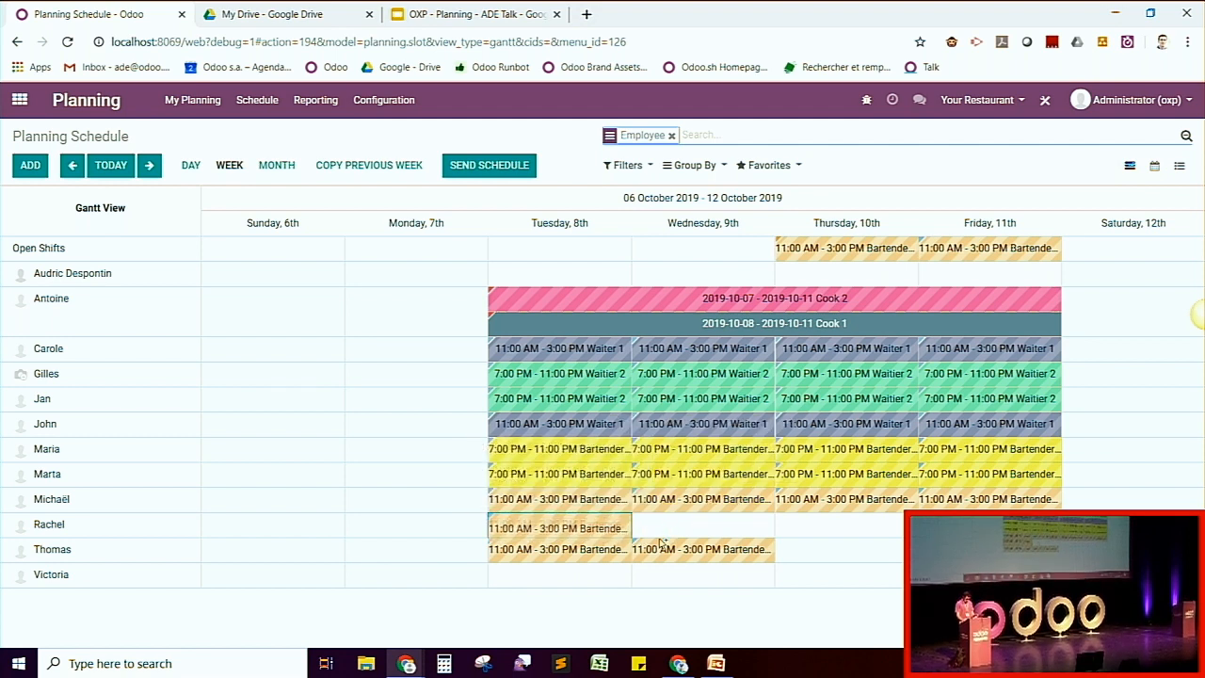
pyautogui.moveTo(607, 532); pyautogui.dragTo(609, 534)
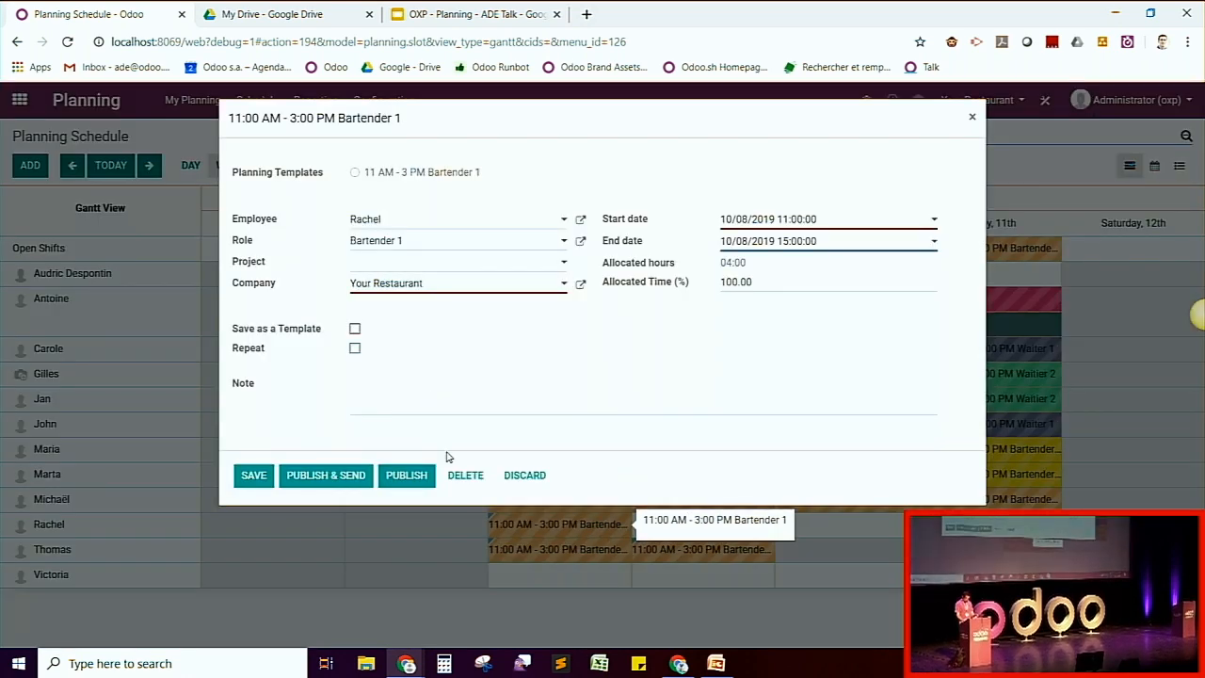
pyautogui.click(463, 475)
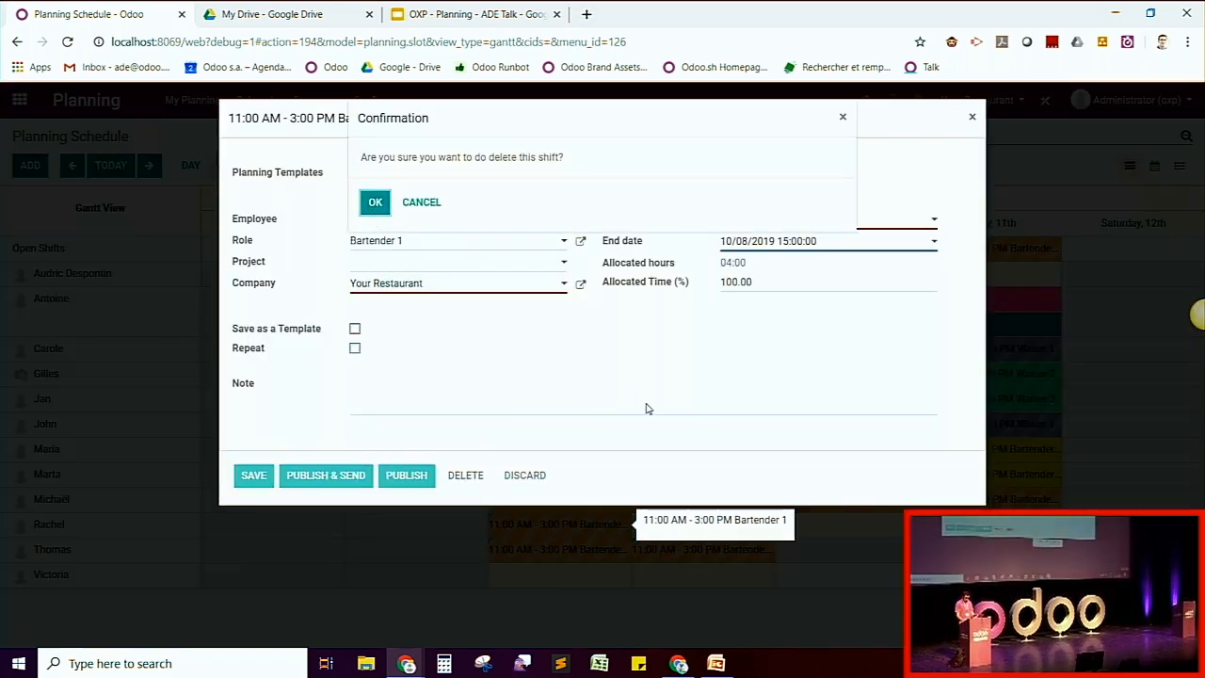
pyautogui.press('Return')
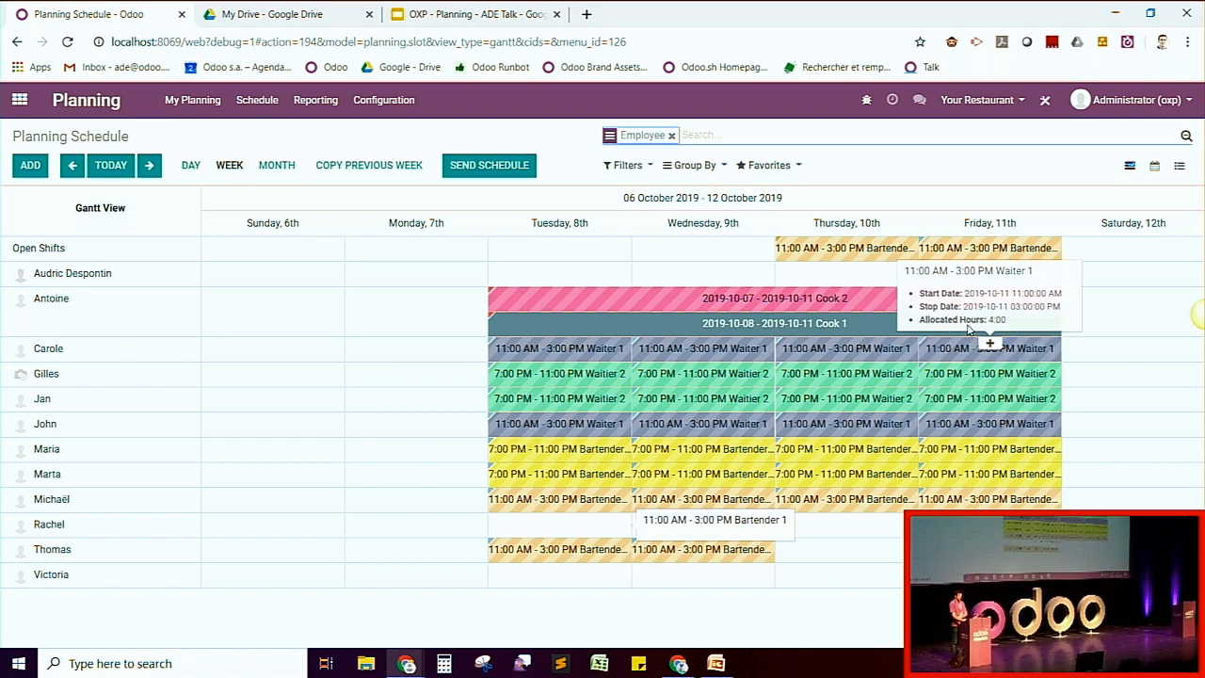
# Step: Switch to the employee's Incognito window, remove the My Shifts filter and check 6–12 October 2019 in the calendar and Gantt views
pyautogui.moveTo(408, 662)
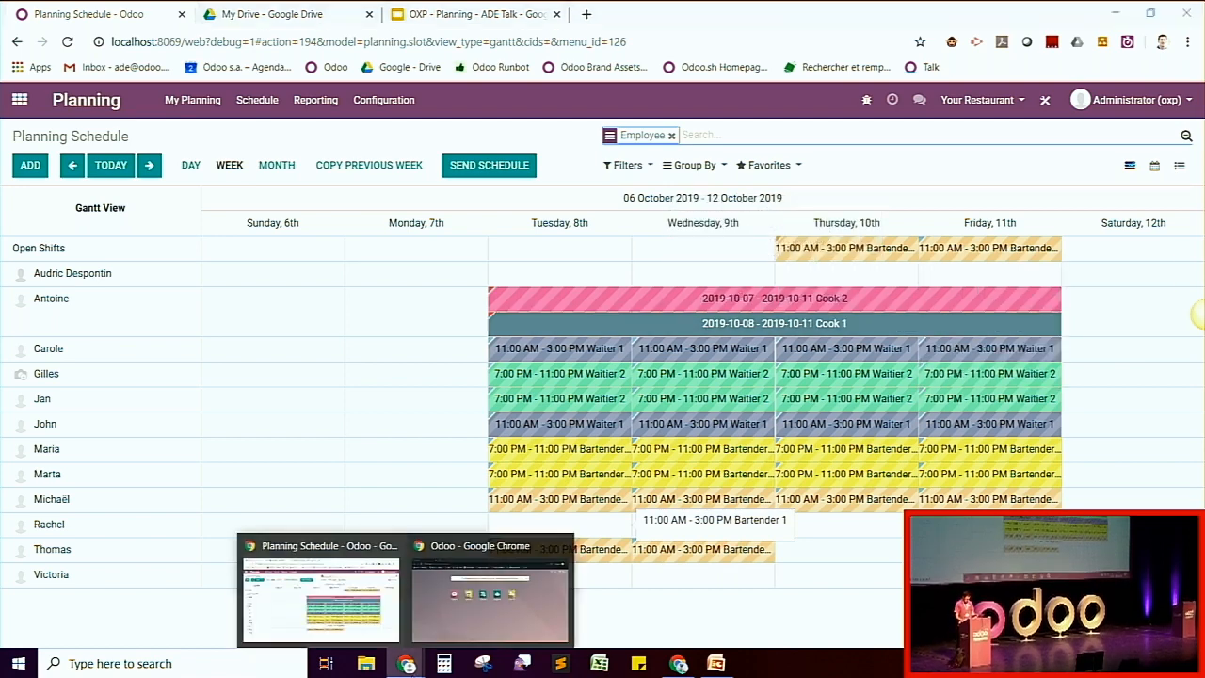
pyautogui.click(535, 588)
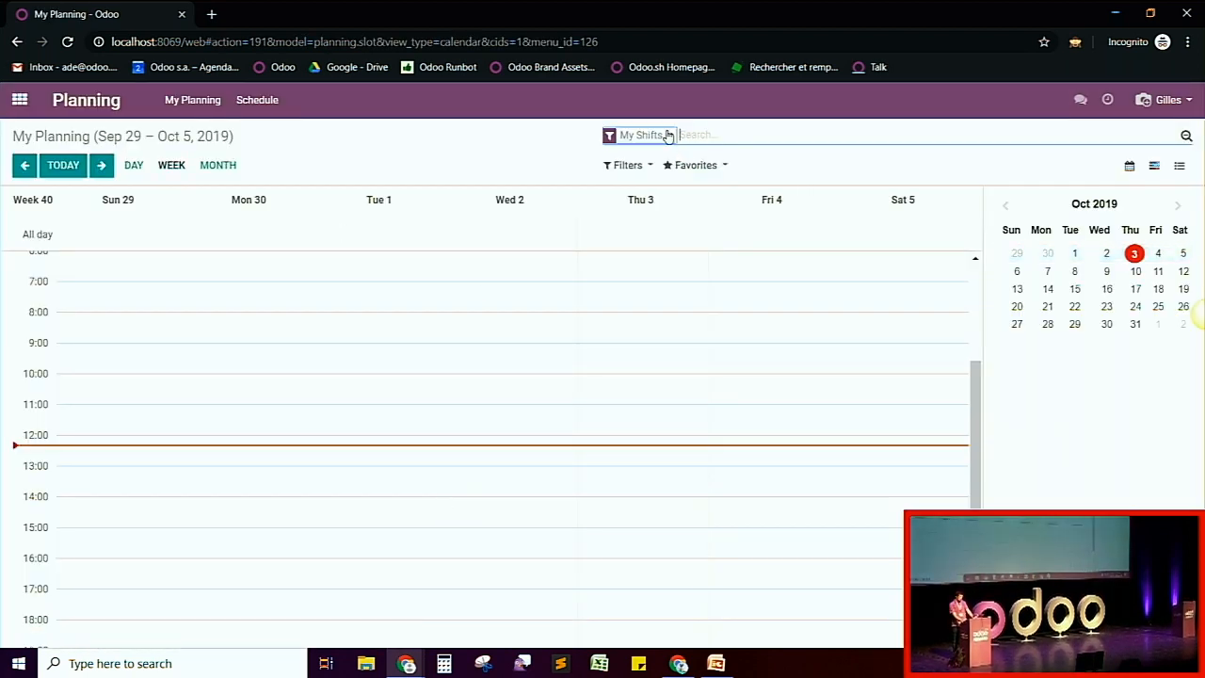
pyautogui.click(669, 135)
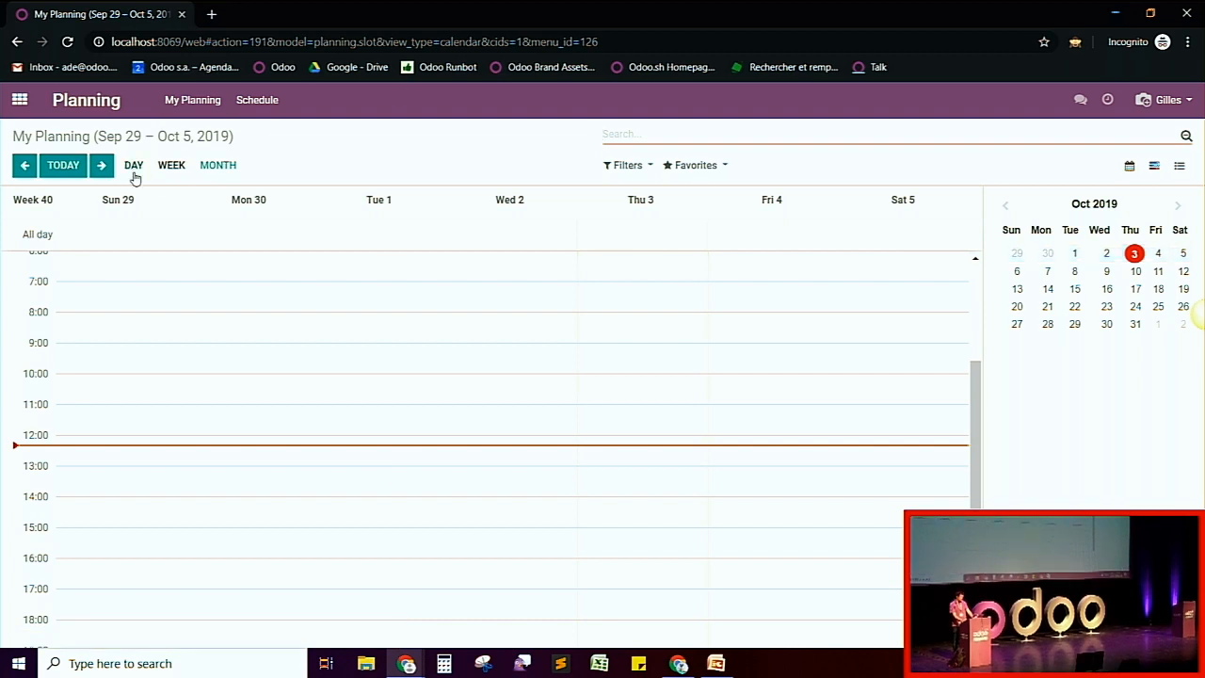
pyautogui.click(104, 165)
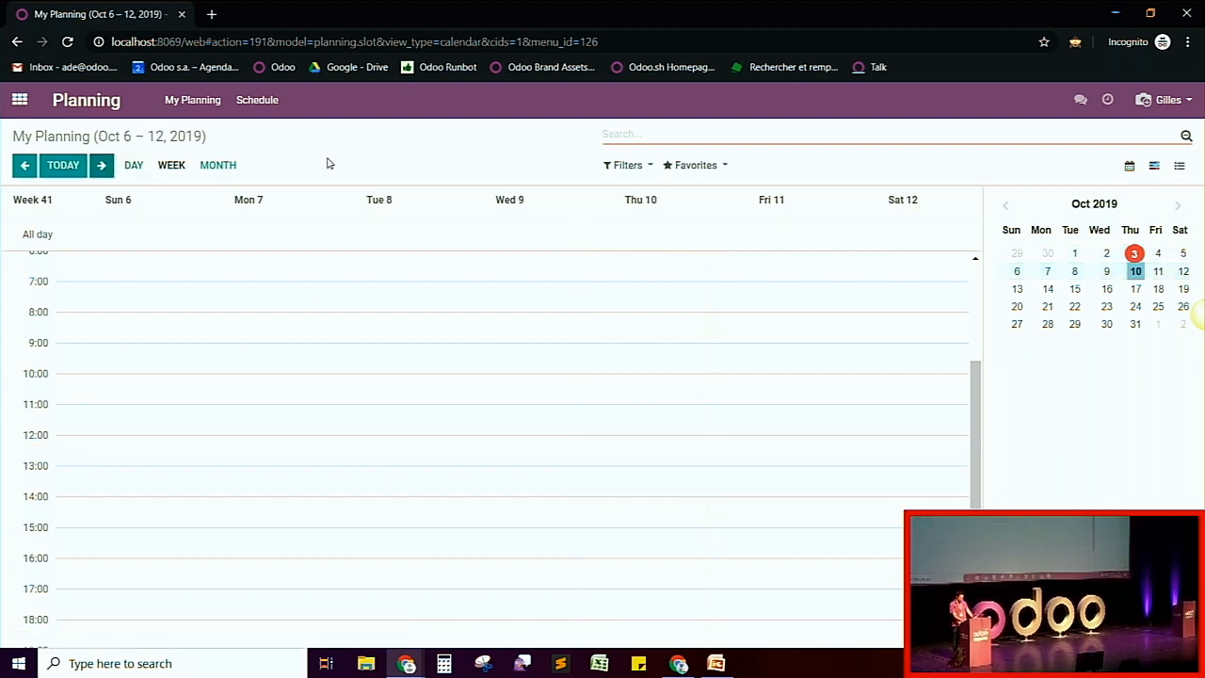
pyautogui.click(192, 100)
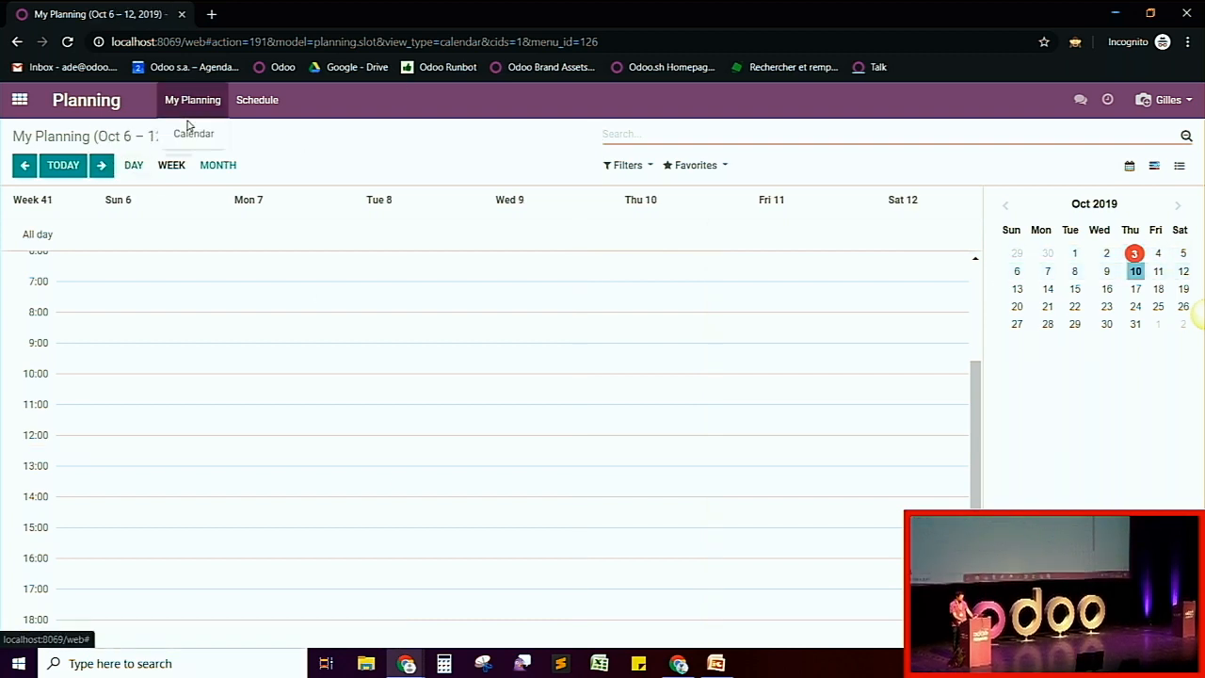
pyautogui.click(1160, 167)
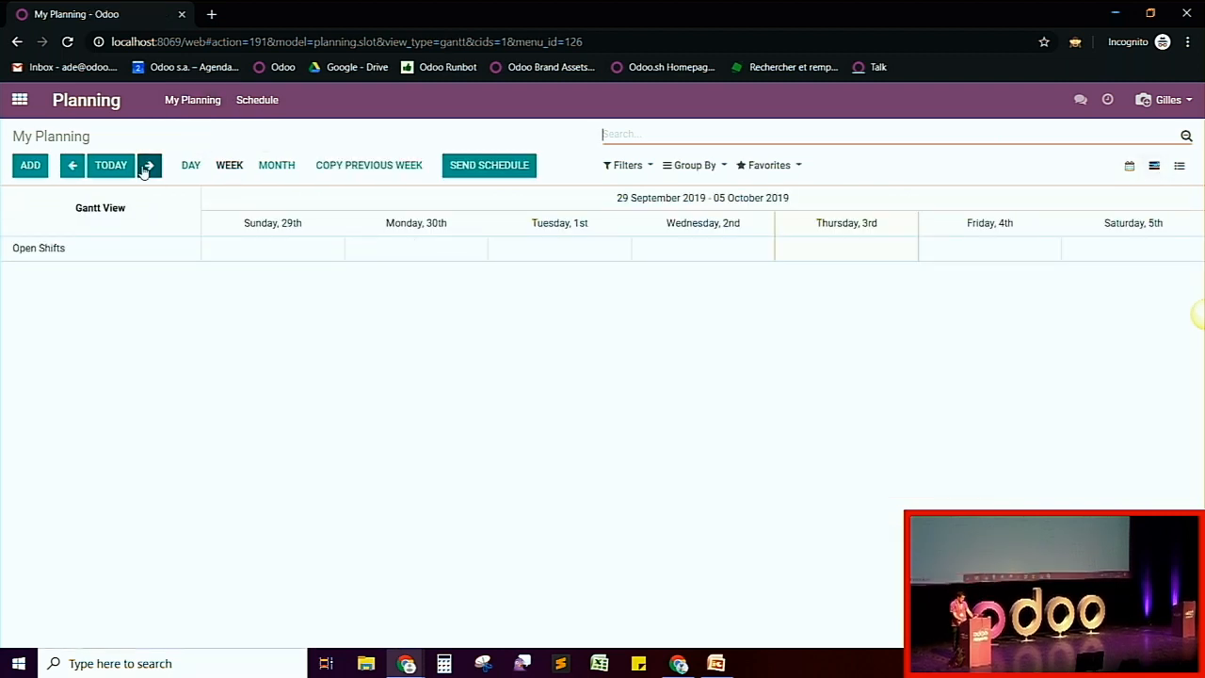
pyautogui.click(148, 166)
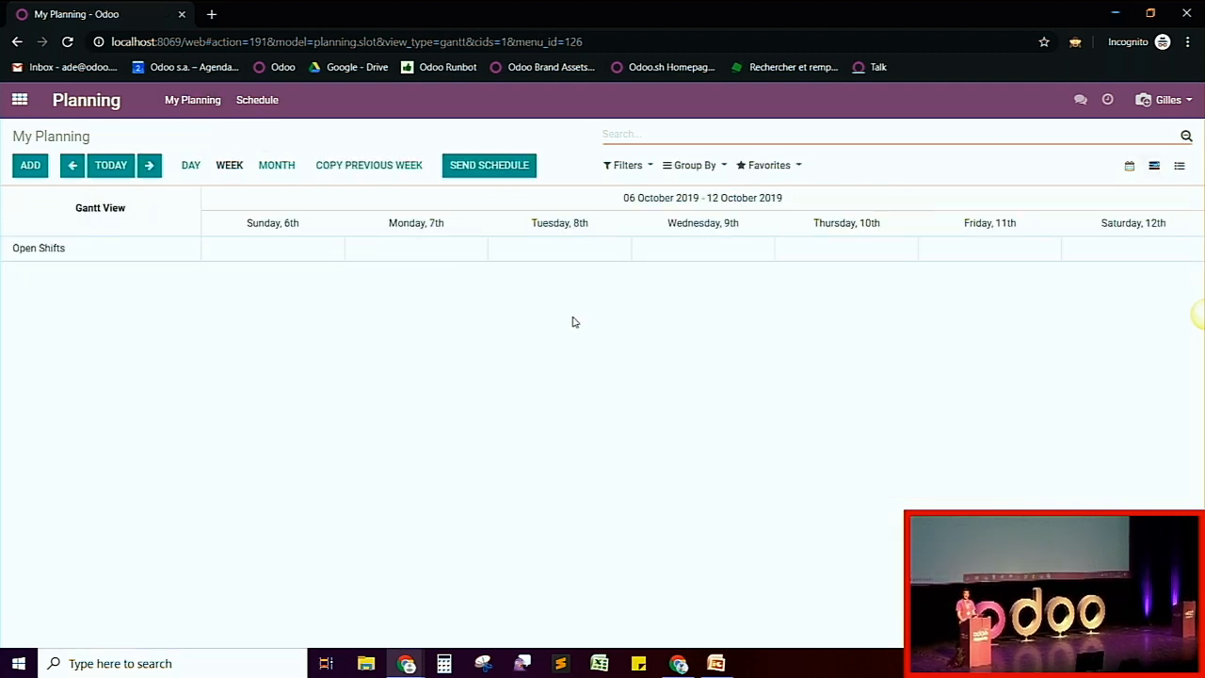
# Step: Switch back to the administrator's window and publish the 6–12 October 2019 shifts for Your Restaurant, open shifts included, without sending them
pyautogui.hotkey('alt', 'Tab')
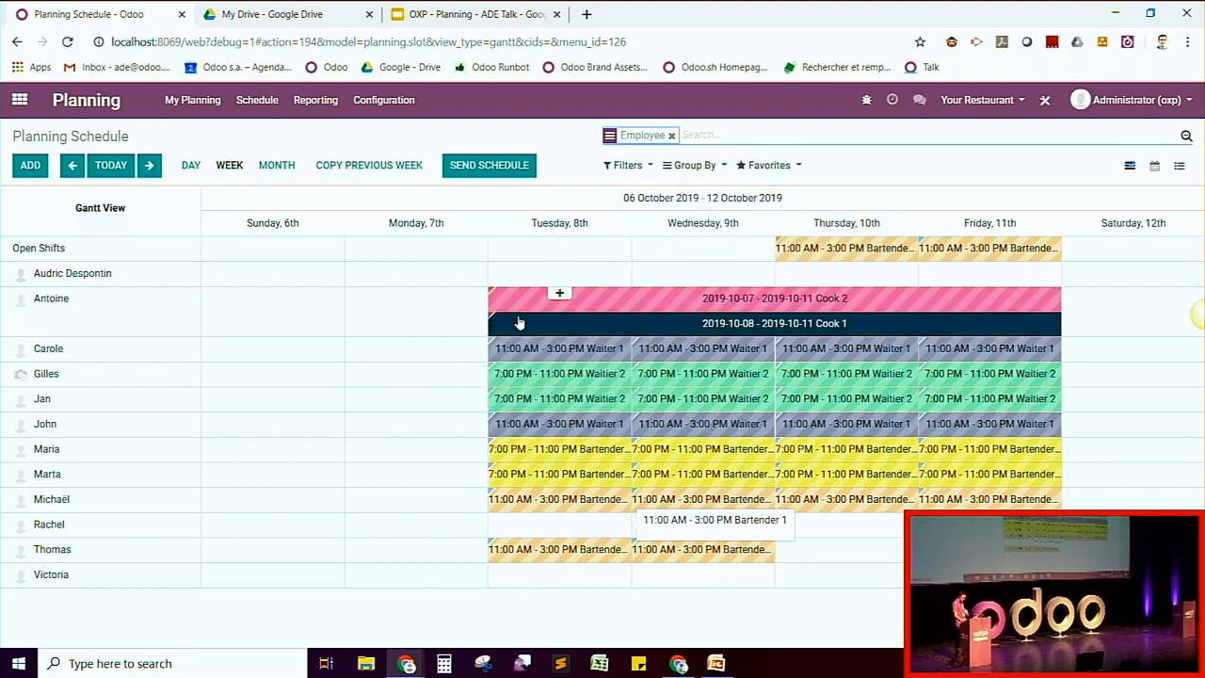
pyautogui.moveTo(499, 322)
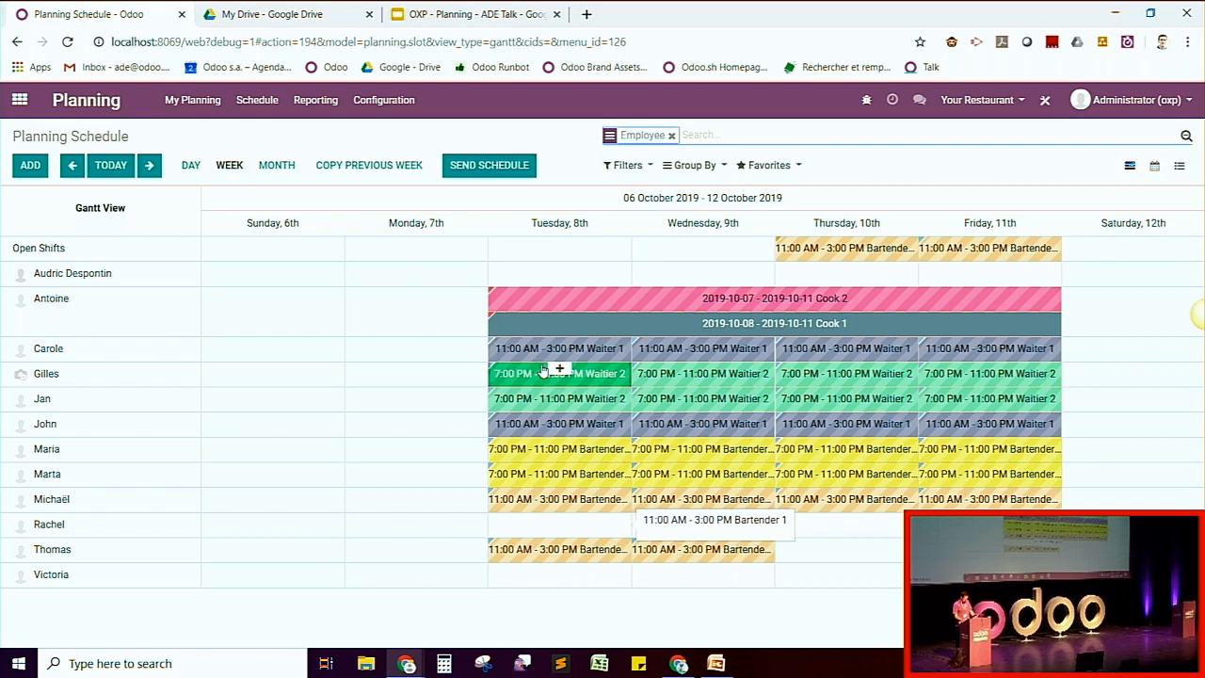
pyautogui.moveTo(537, 359)
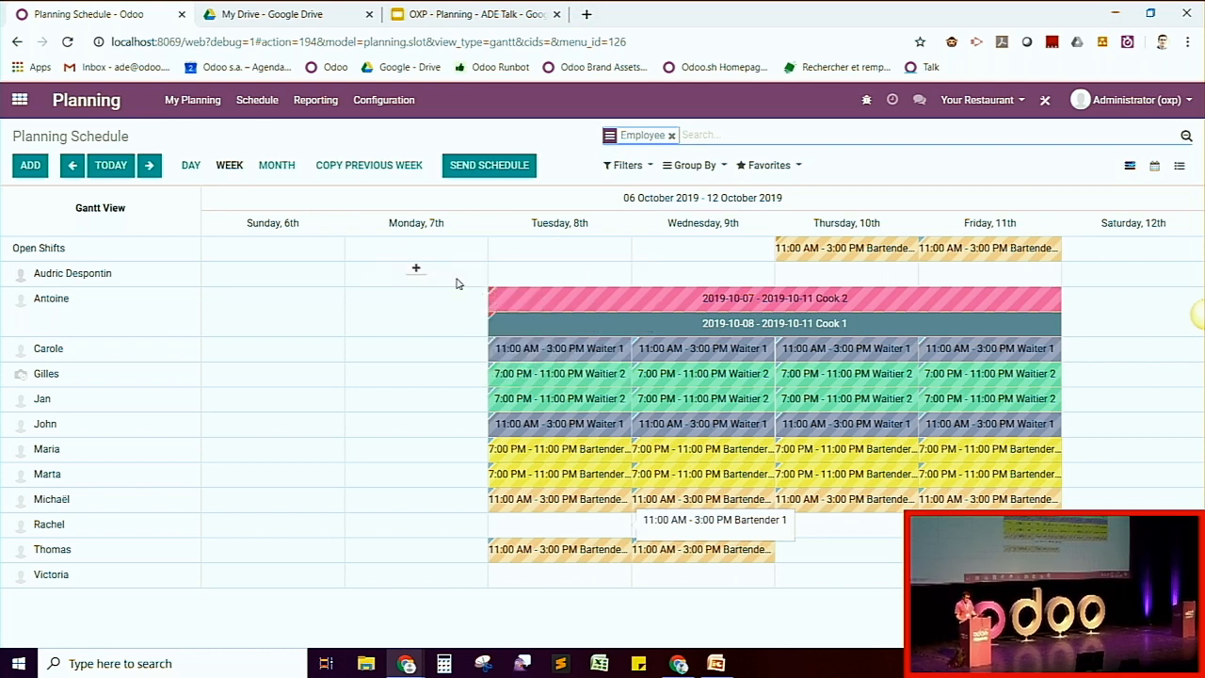
pyautogui.click(475, 165)
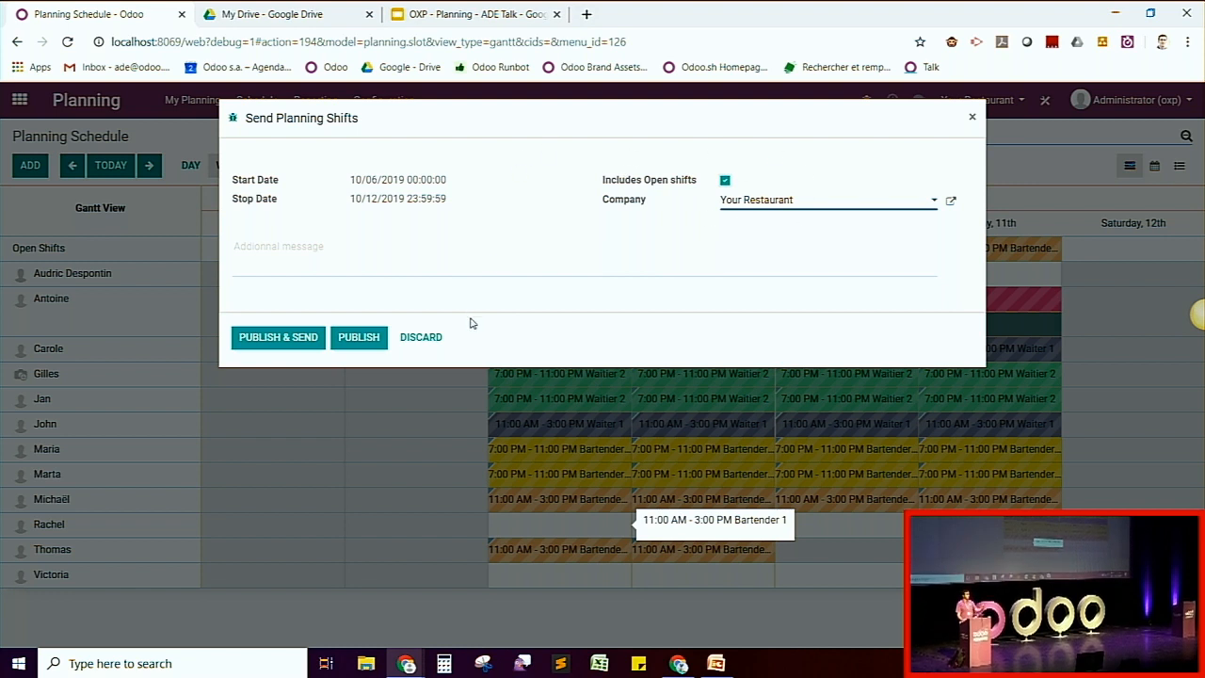
pyautogui.click(372, 339)
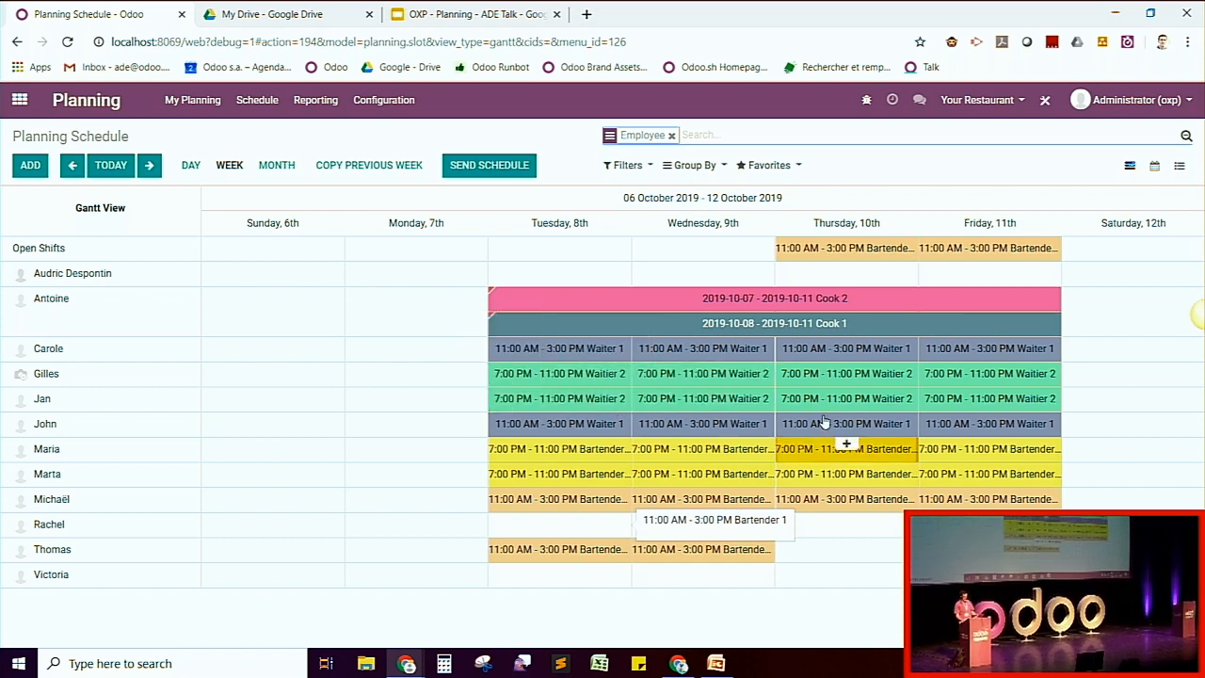
# Step: Examine the published schedule in the calendar for 6–12 October and for the day October 10, and return to the weekly Gantt view
pyautogui.click(1153, 169)
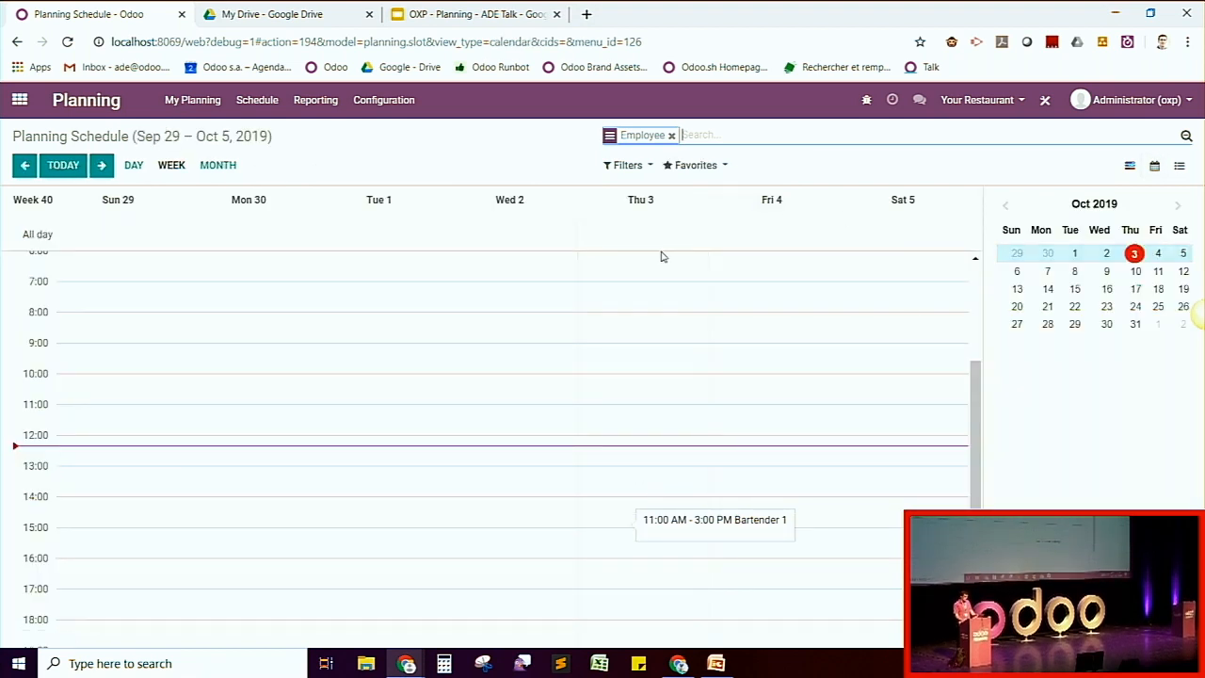
pyautogui.click(101, 166)
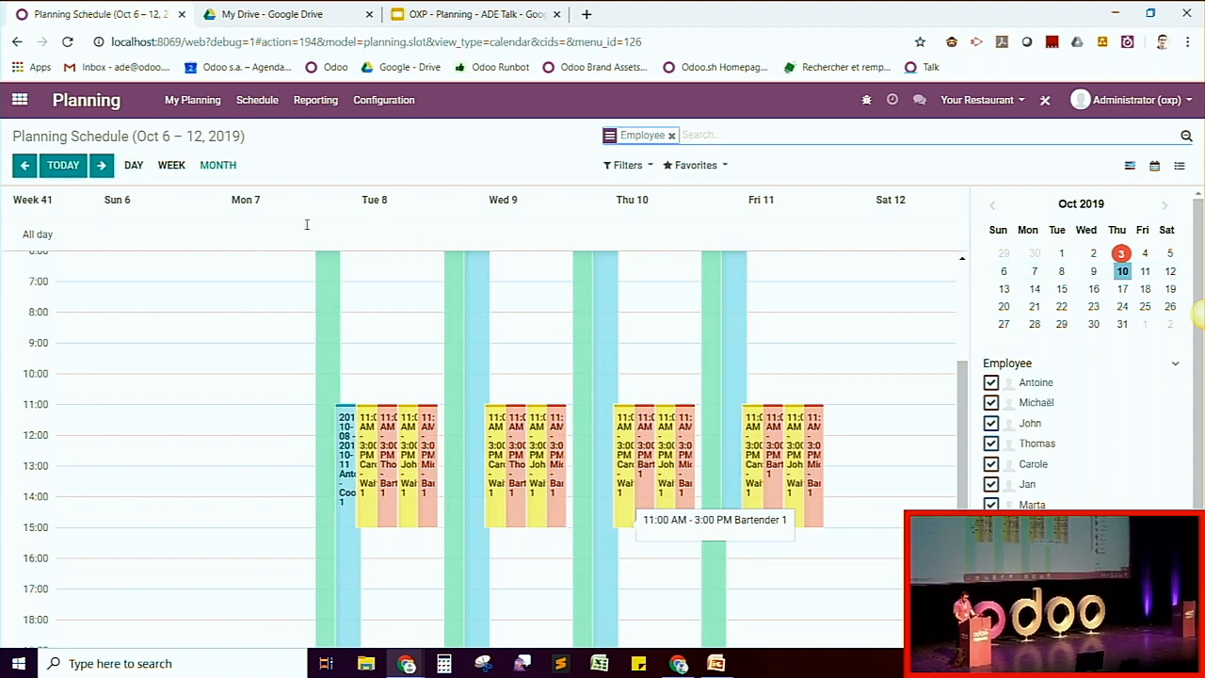
pyautogui.scroll(-1, 568, 468)
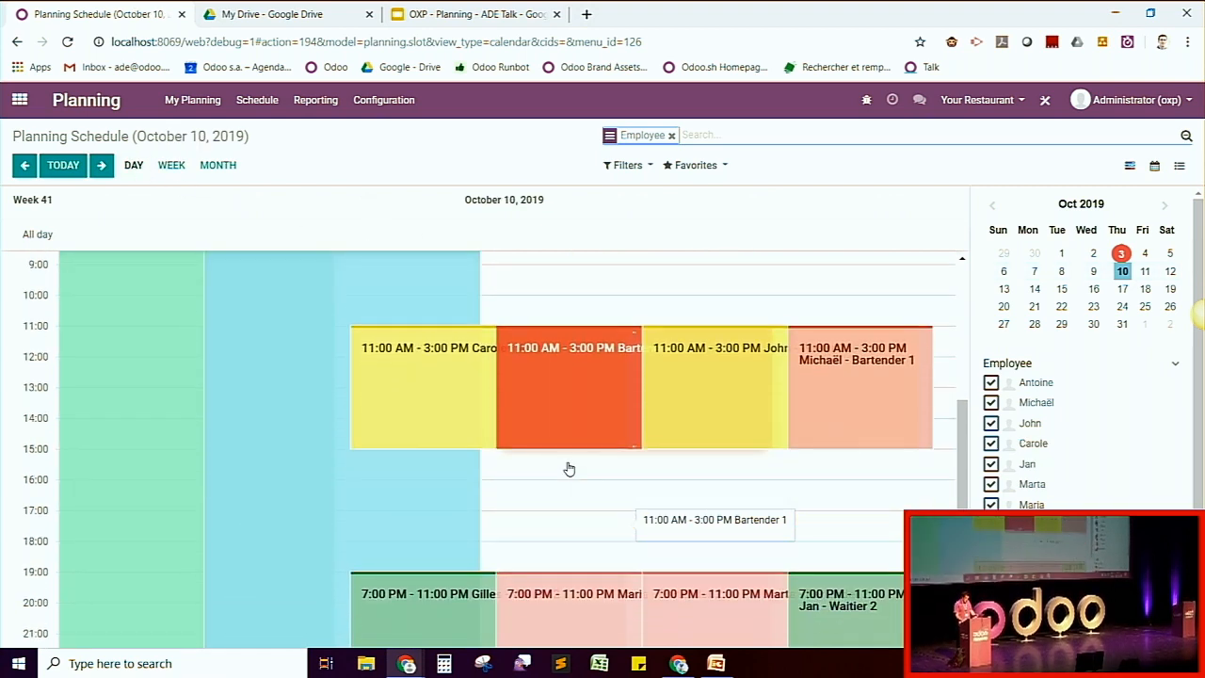
pyautogui.scroll(-1, 568, 468)
pyautogui.scroll(5, 568, 468)
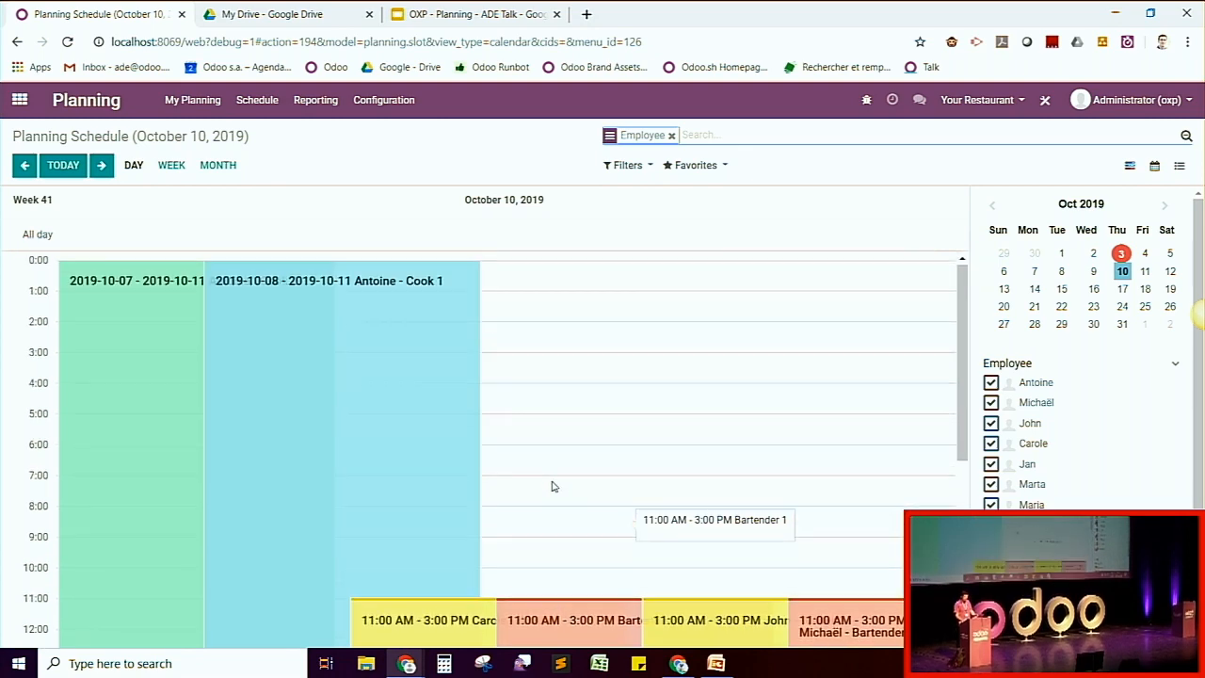
pyautogui.scroll(-3, 554, 485)
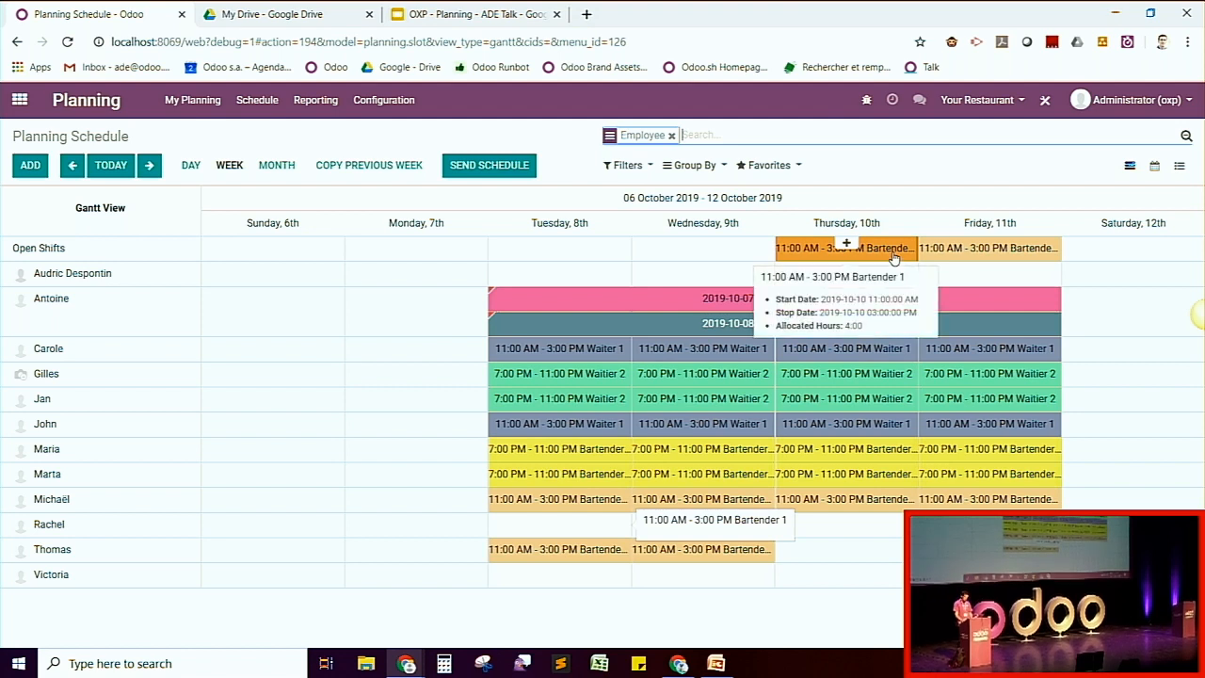
pyautogui.moveTo(887, 386)
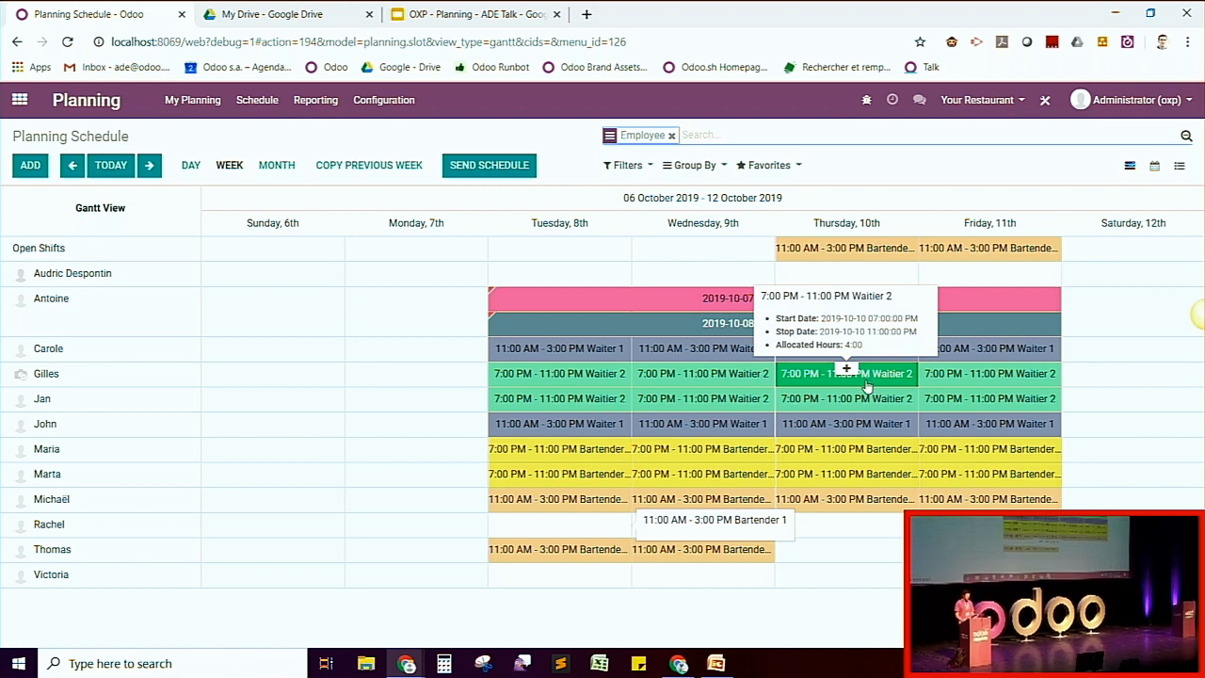
# Step: Switch to the employee's Incognito window, reload My Planning, and show 6–12 October 2019 without the My Shifts filter
pyautogui.hotkey('alt', 'Tab')
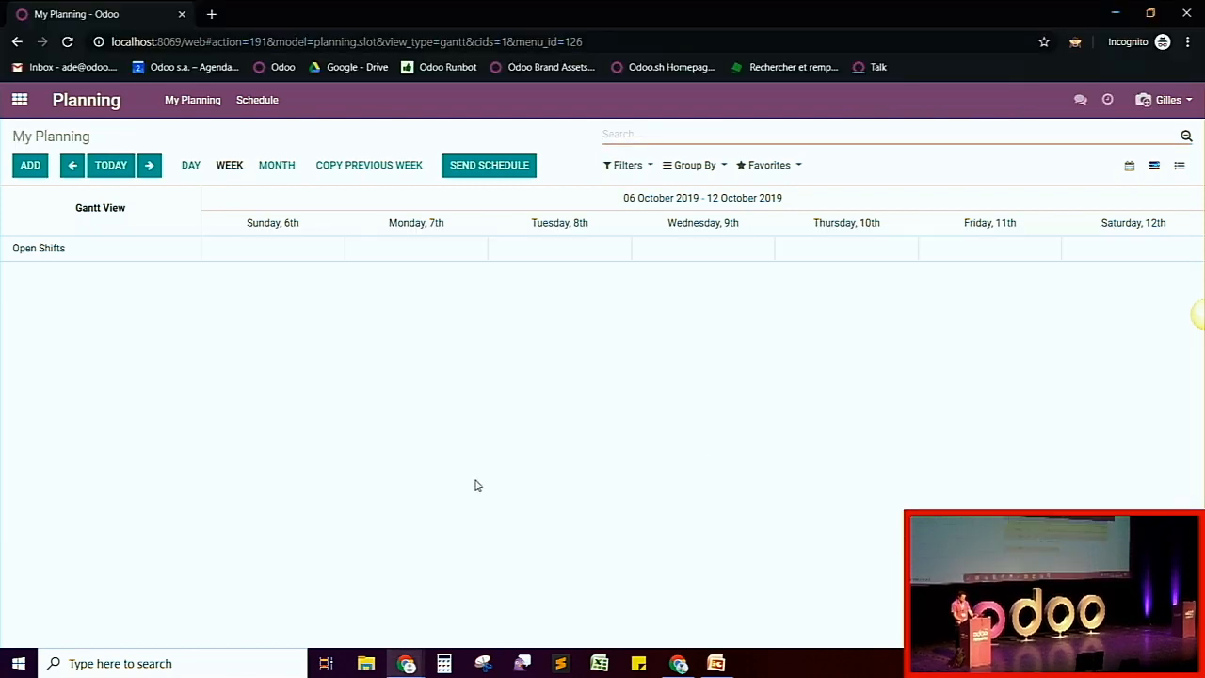
pyautogui.hotkey('alt', 'Tab')
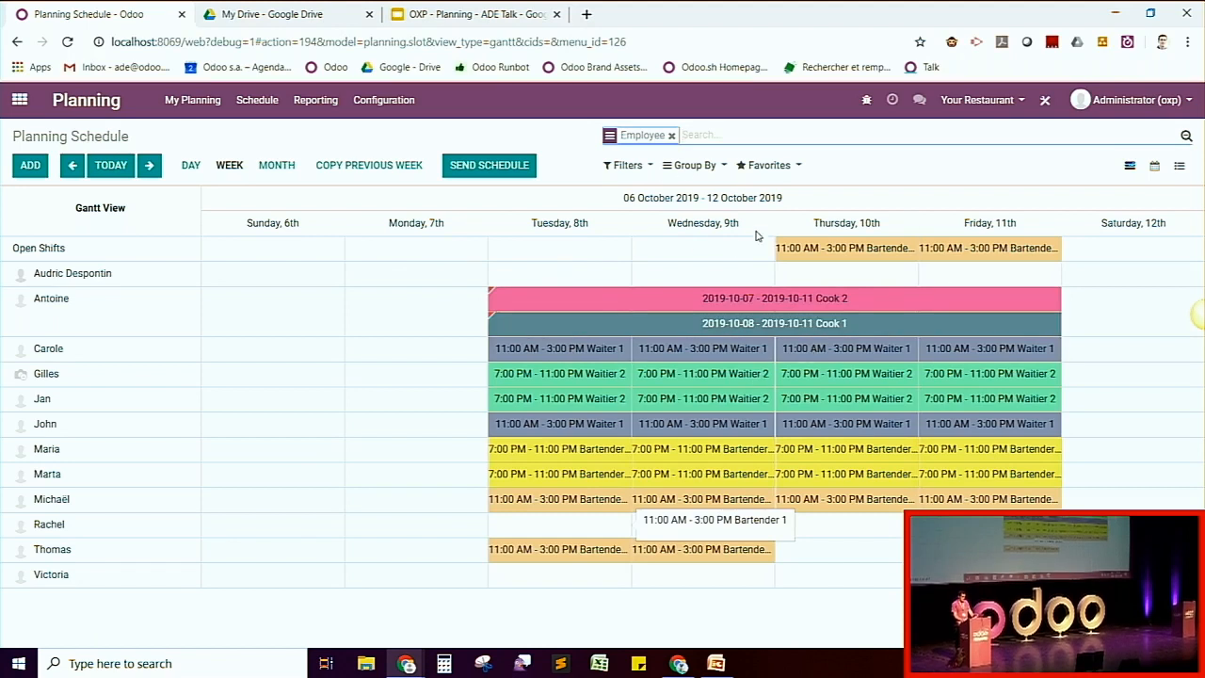
pyautogui.hotkey('alt', 'Tab')
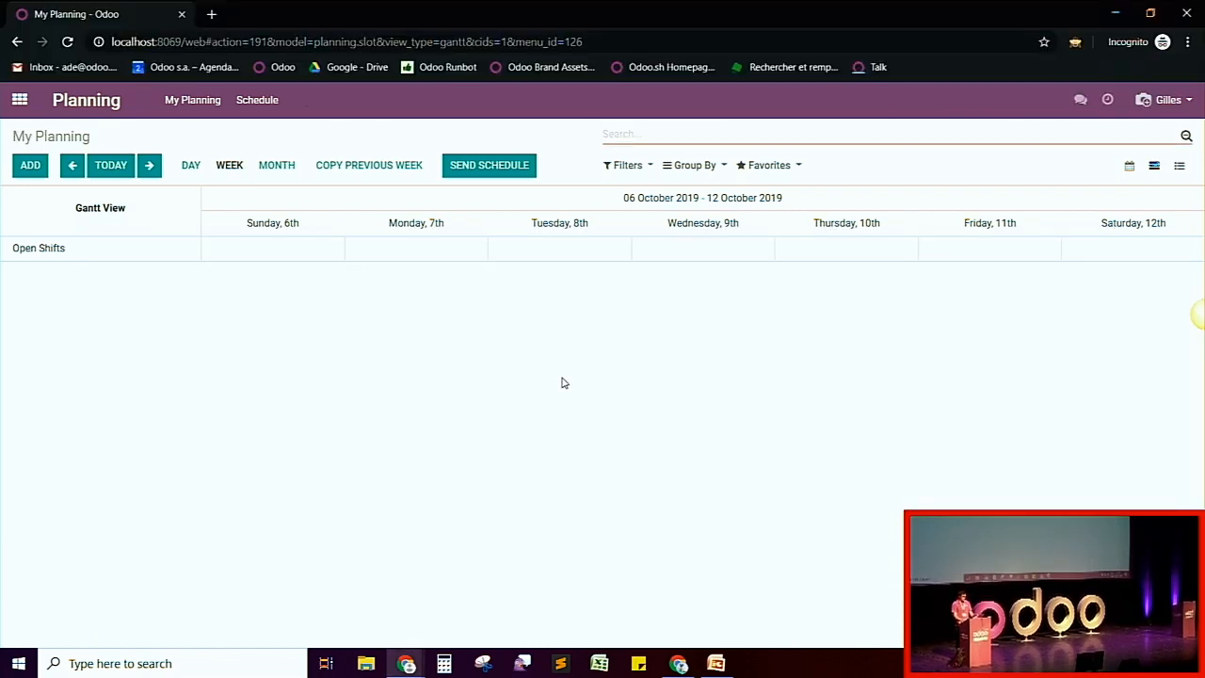
pyautogui.press('F5')
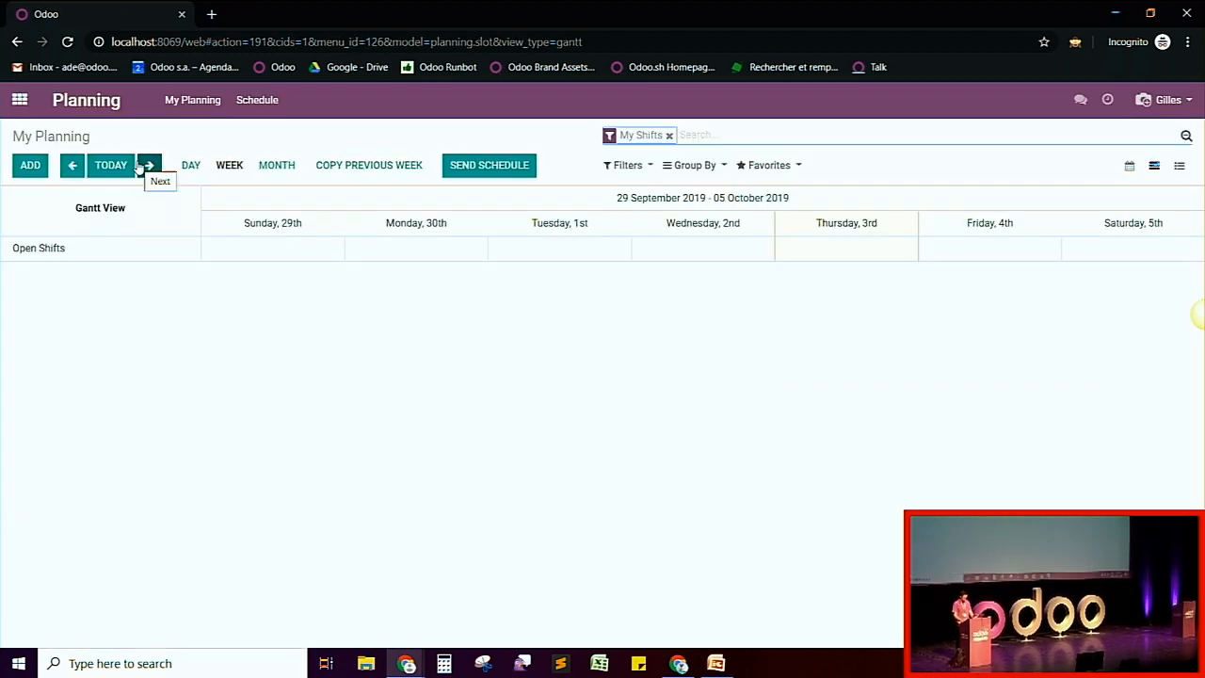
pyautogui.click(143, 166)
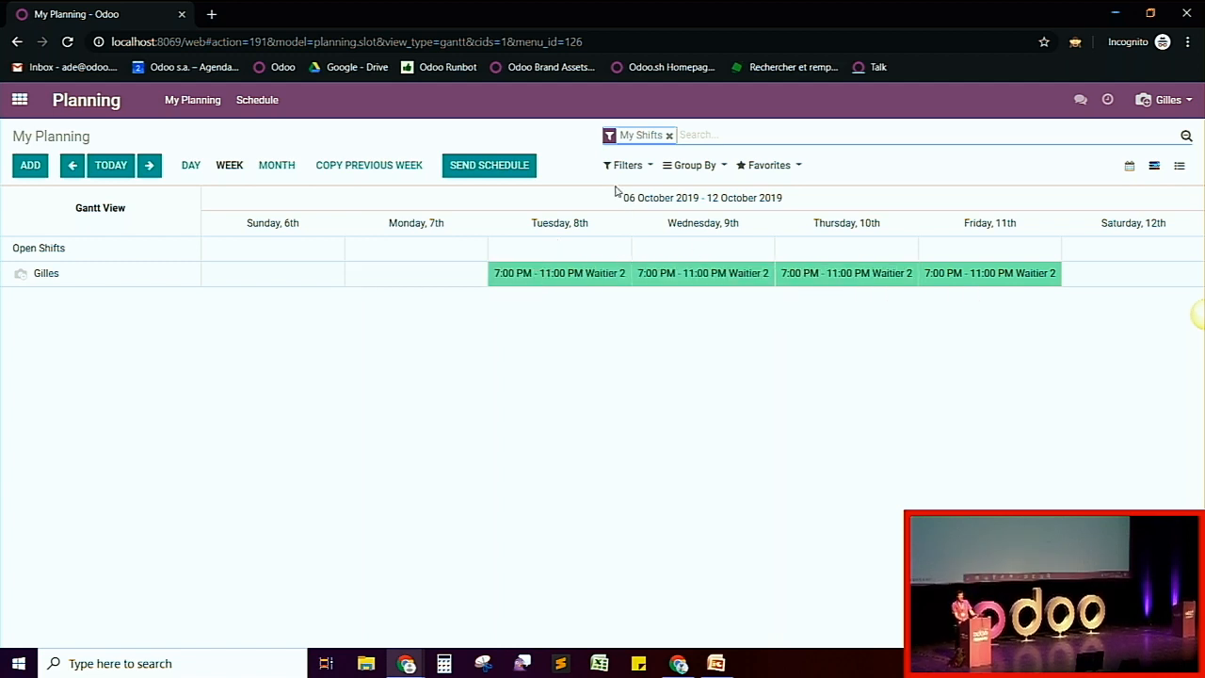
pyautogui.click(669, 137)
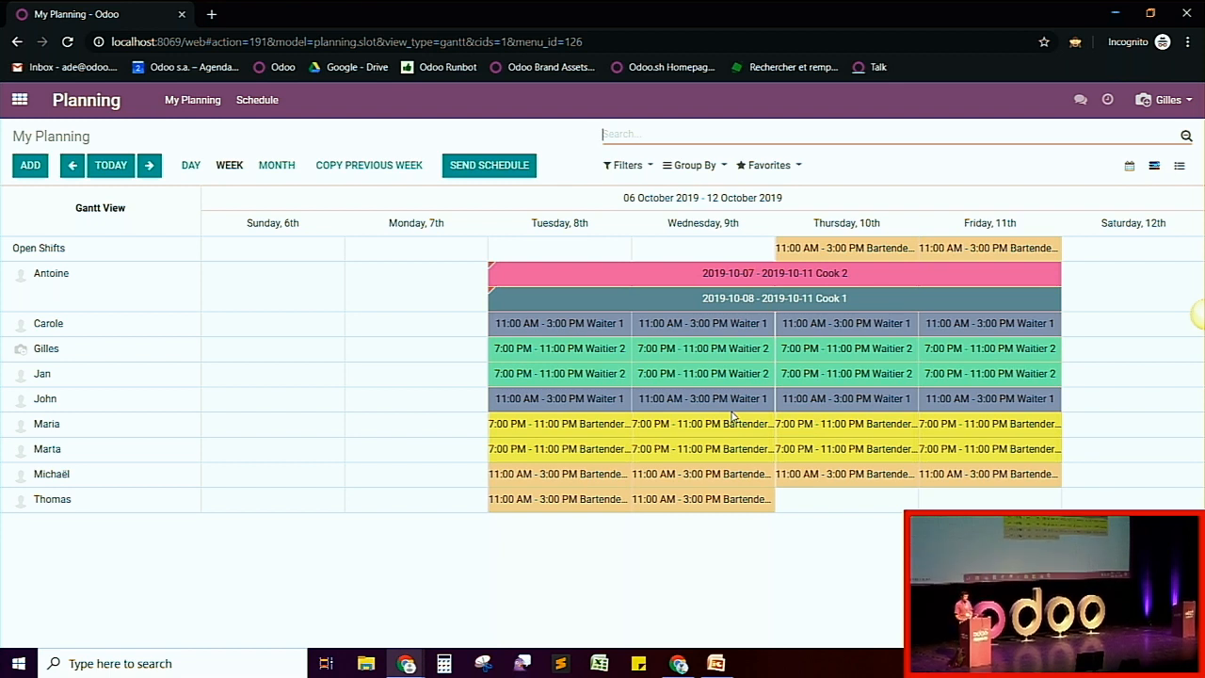
# Step: As the employee, take the open Thursday 10 October Bartender 1 shift and declare unavailability for their own 7:00 PM Waitier 2 shift that day
pyautogui.click(881, 253)
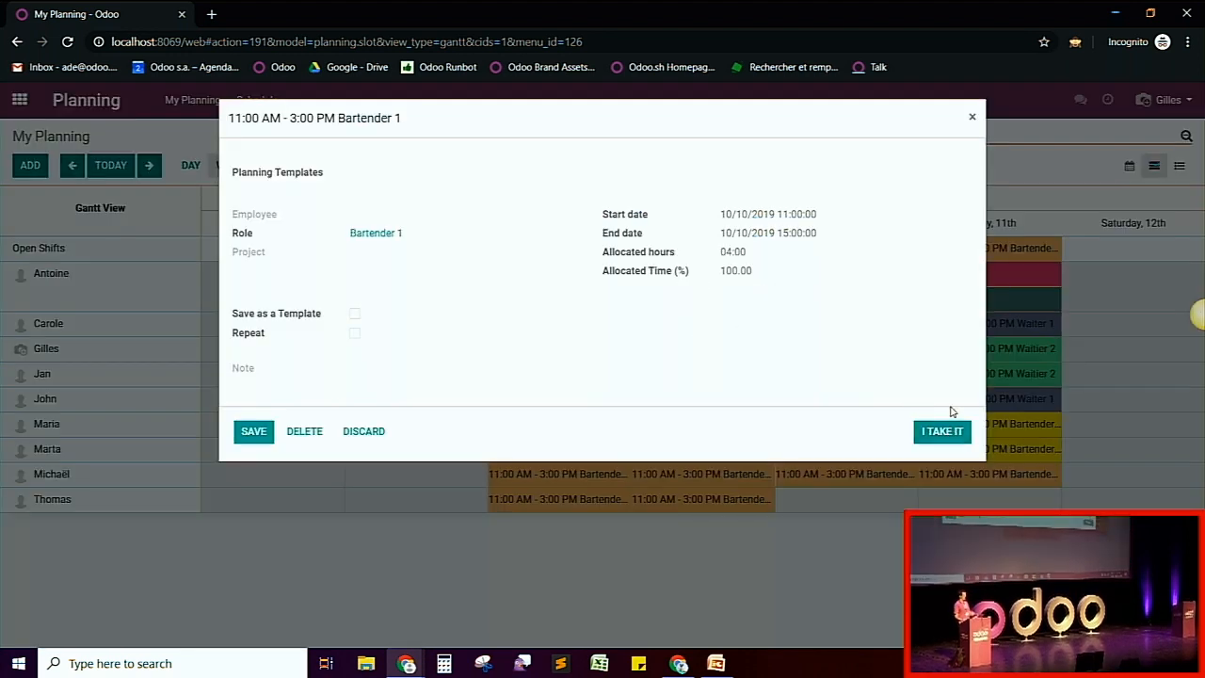
pyautogui.click(941, 433)
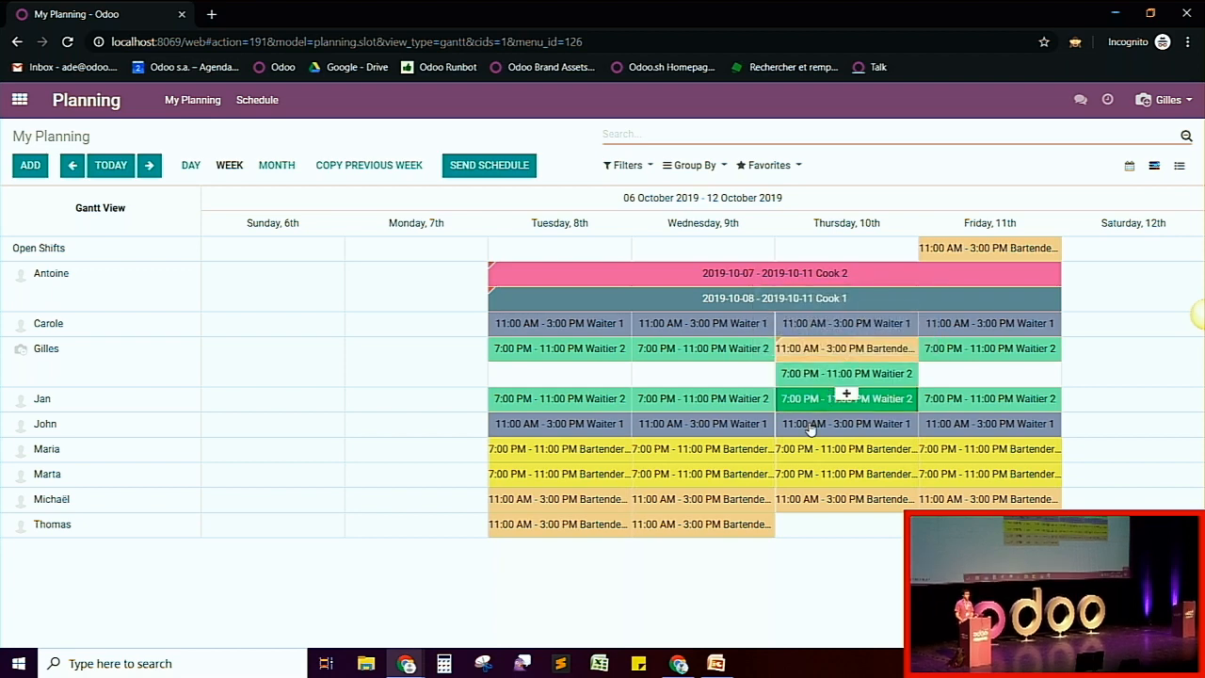
pyautogui.click(844, 391)
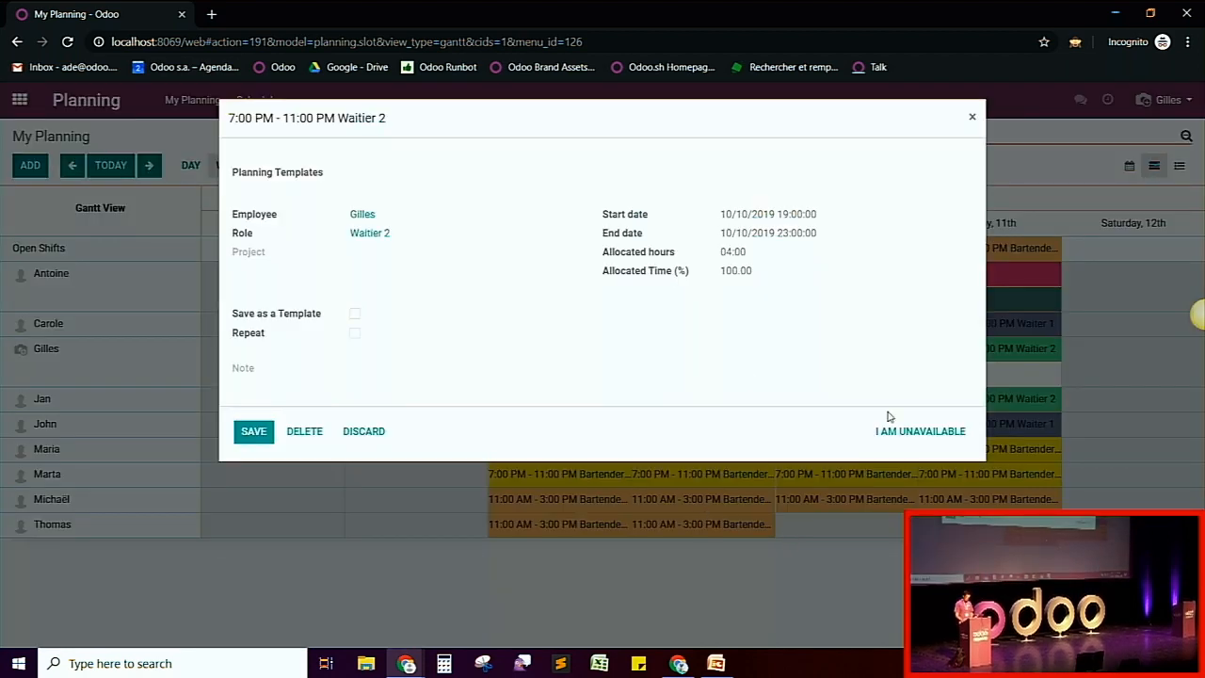
pyautogui.click(929, 432)
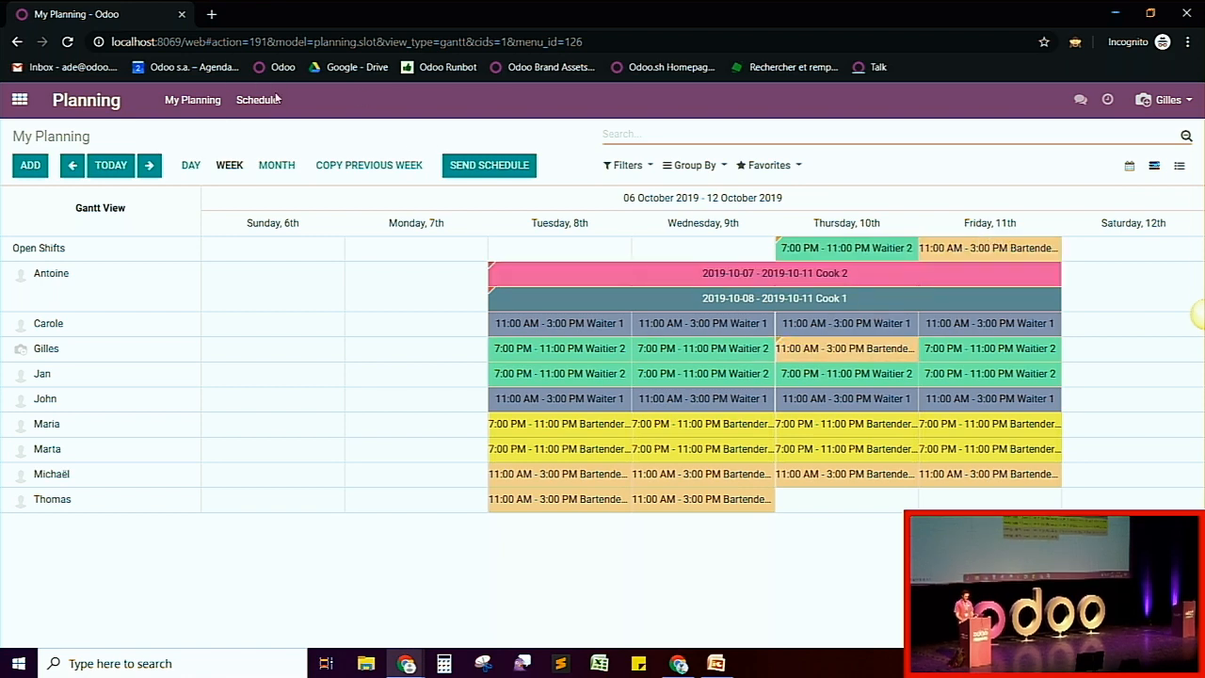
pyautogui.moveTo(882, 256)
# Step: Switch back to the administrator's window, reload the schedule, and assign Thursday's open Waitier 2 and Friday's open Bartender 1 shifts to the last listed employee
pyautogui.hotkey('alt', 'Tab')
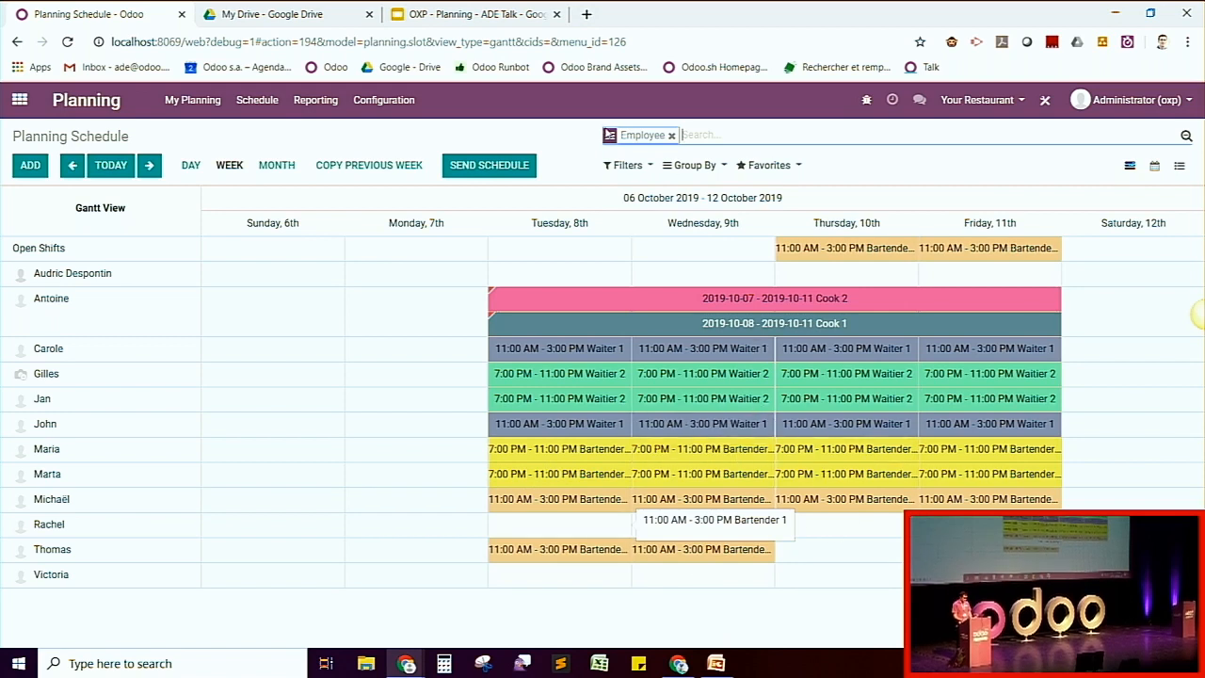
pyautogui.hotkey('ctrl', 'l')
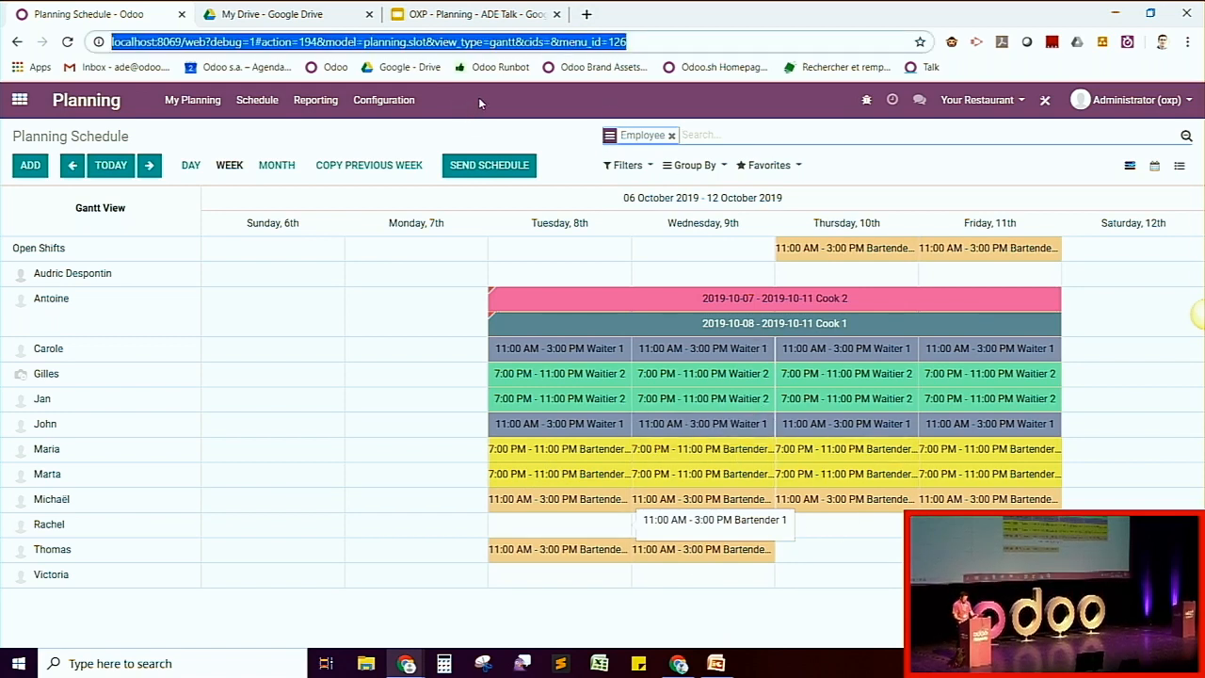
pyautogui.press('Return')
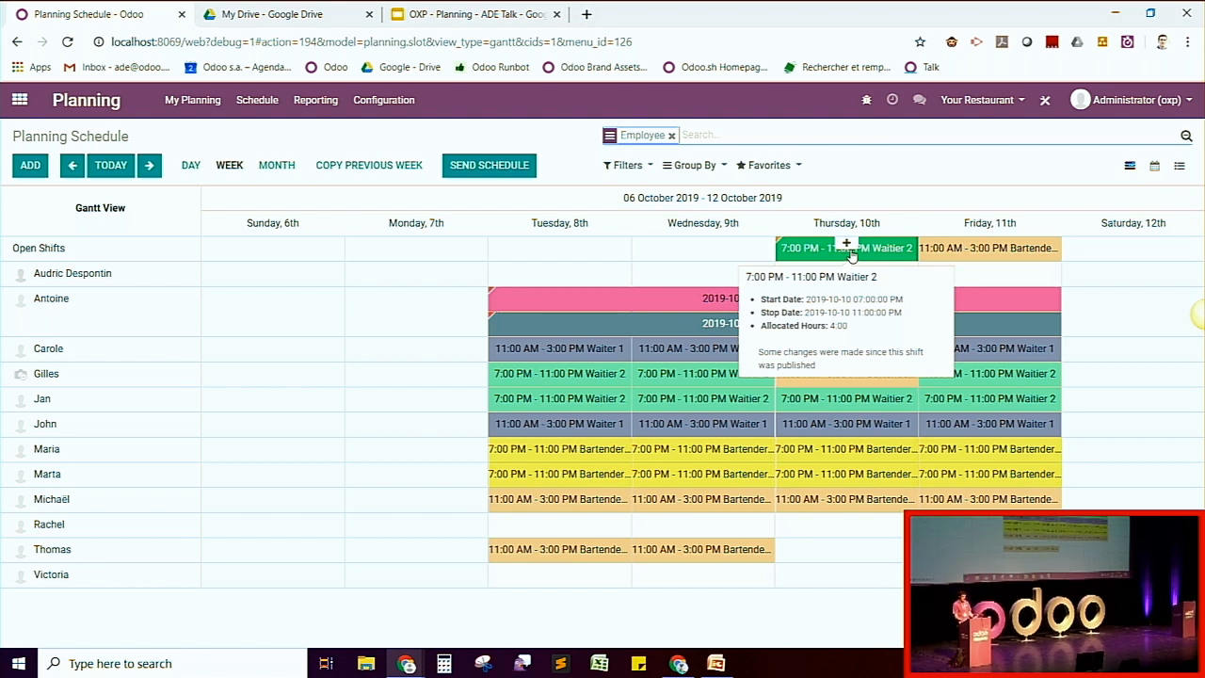
pyautogui.moveTo(851, 257); pyautogui.dragTo(875, 590)
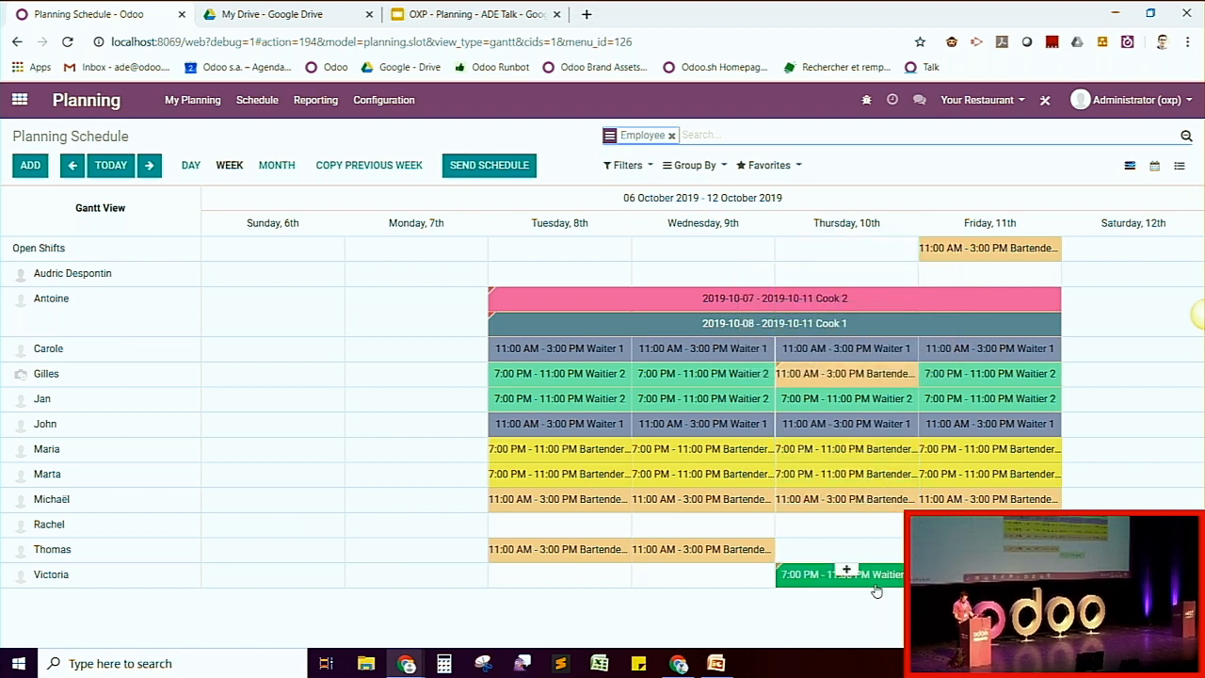
pyautogui.moveTo(1029, 259); pyautogui.dragTo(1029, 557)
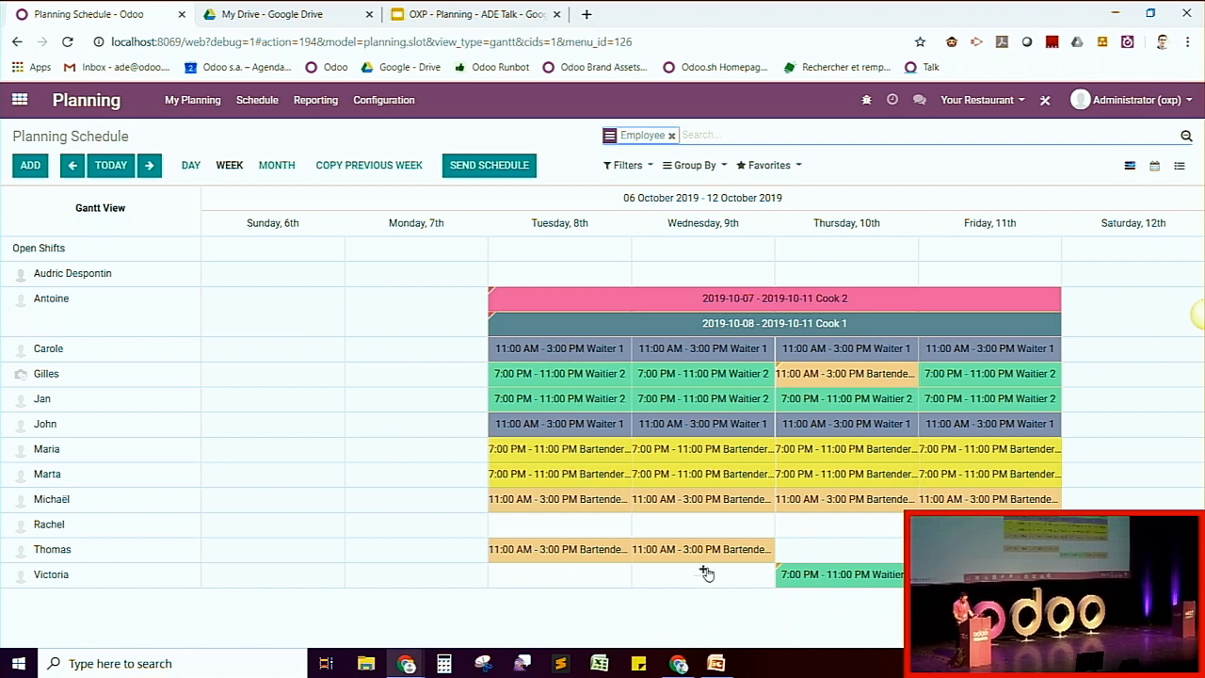
# Step: Check the last listed employee's Thursday Waitier 2 shift details without saving changes, and publish the updated 6–12 October 2019 schedule
pyautogui.moveTo(779, 570)
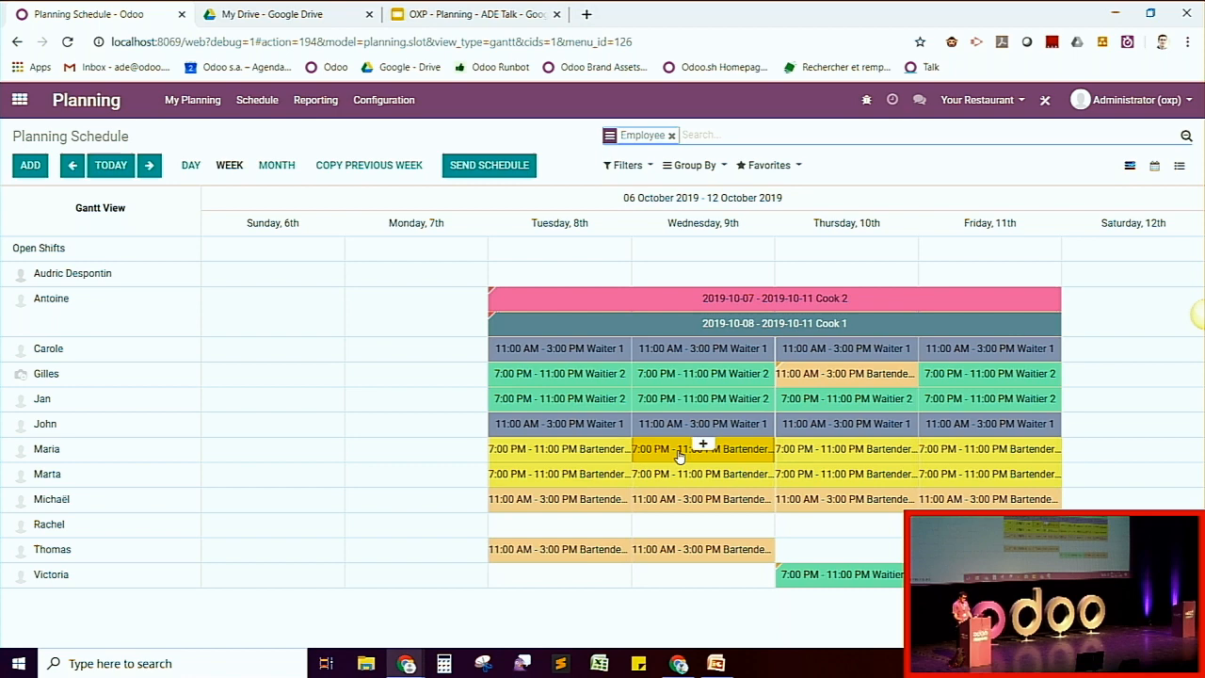
pyautogui.click(813, 574)
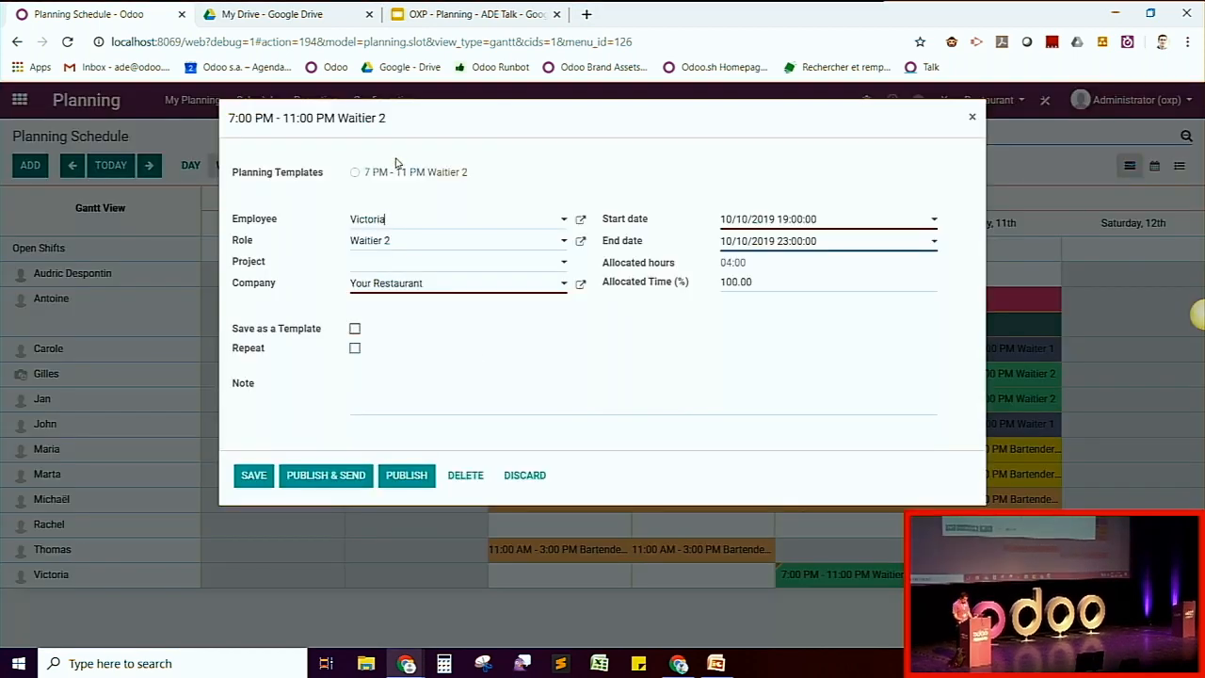
pyautogui.click(520, 475)
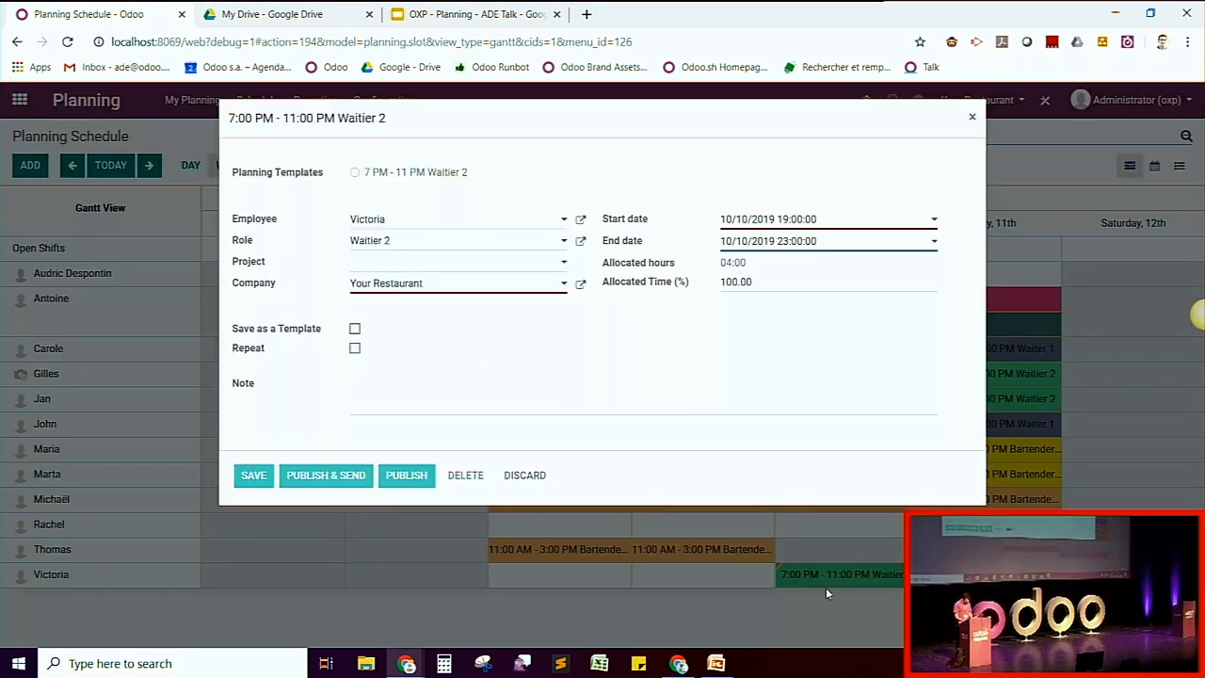
pyautogui.moveTo(853, 585)
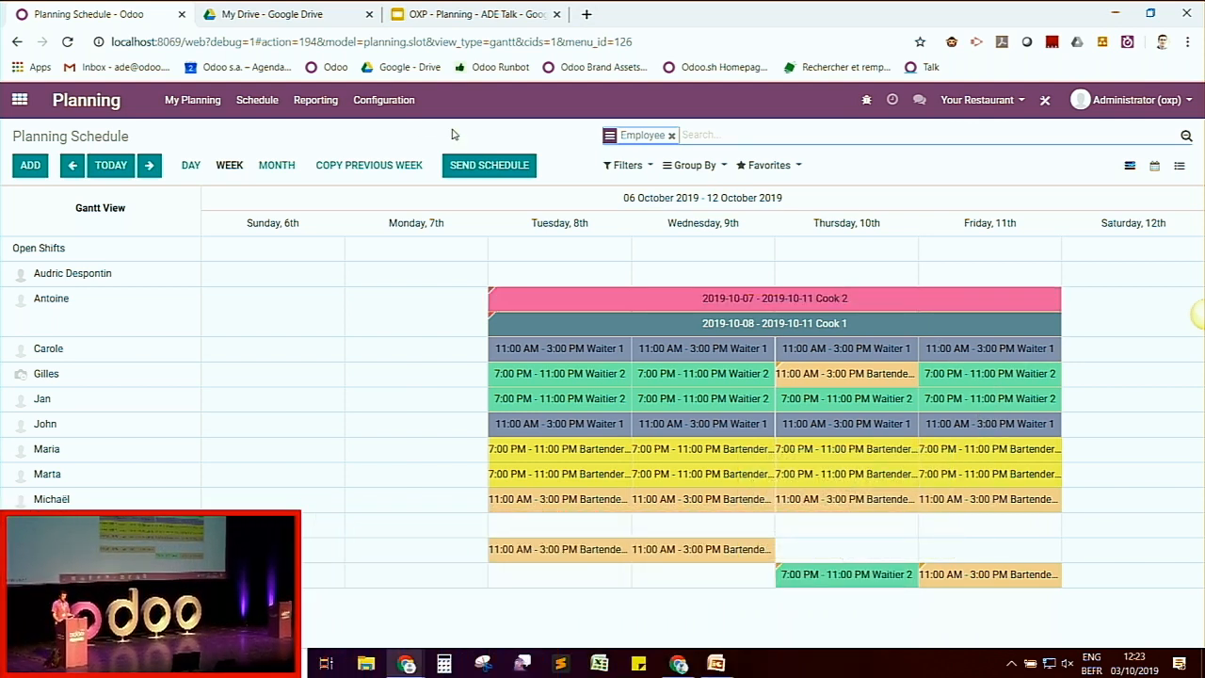
pyautogui.click(487, 168)
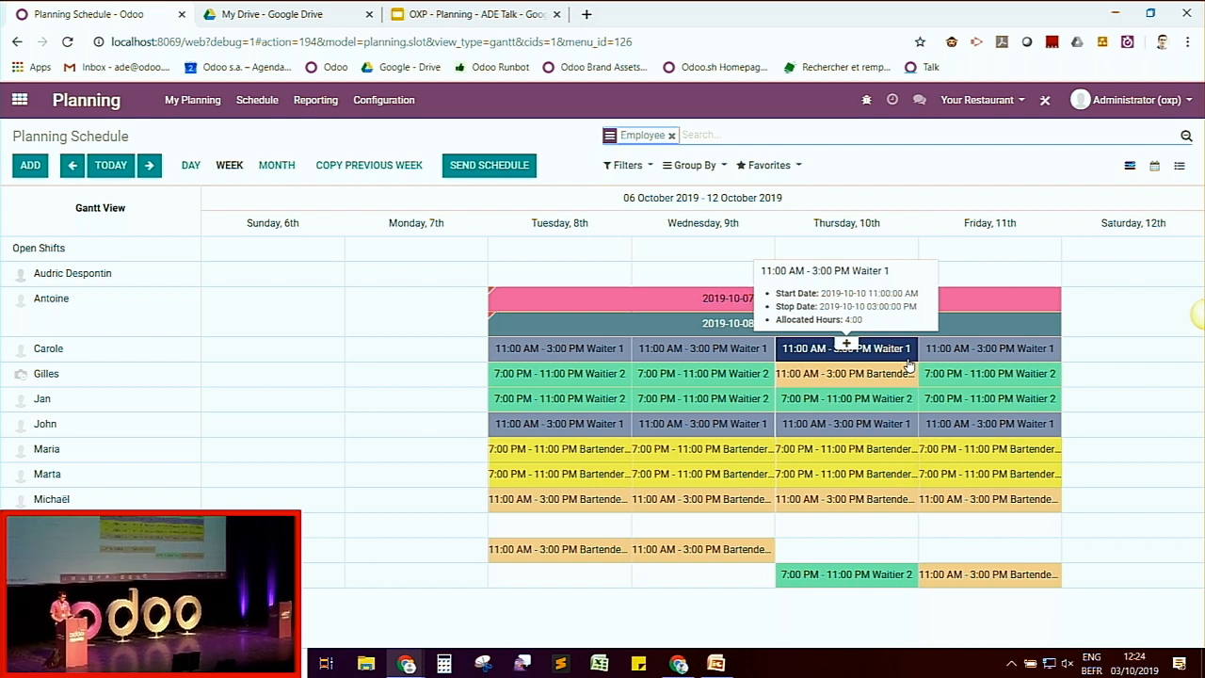
# Step: Switch to the other Chrome window and examine the employee's online planning page, the planning notification email in Gmail, and the available open shifts
pyautogui.hotkey('alt', 'Tab')
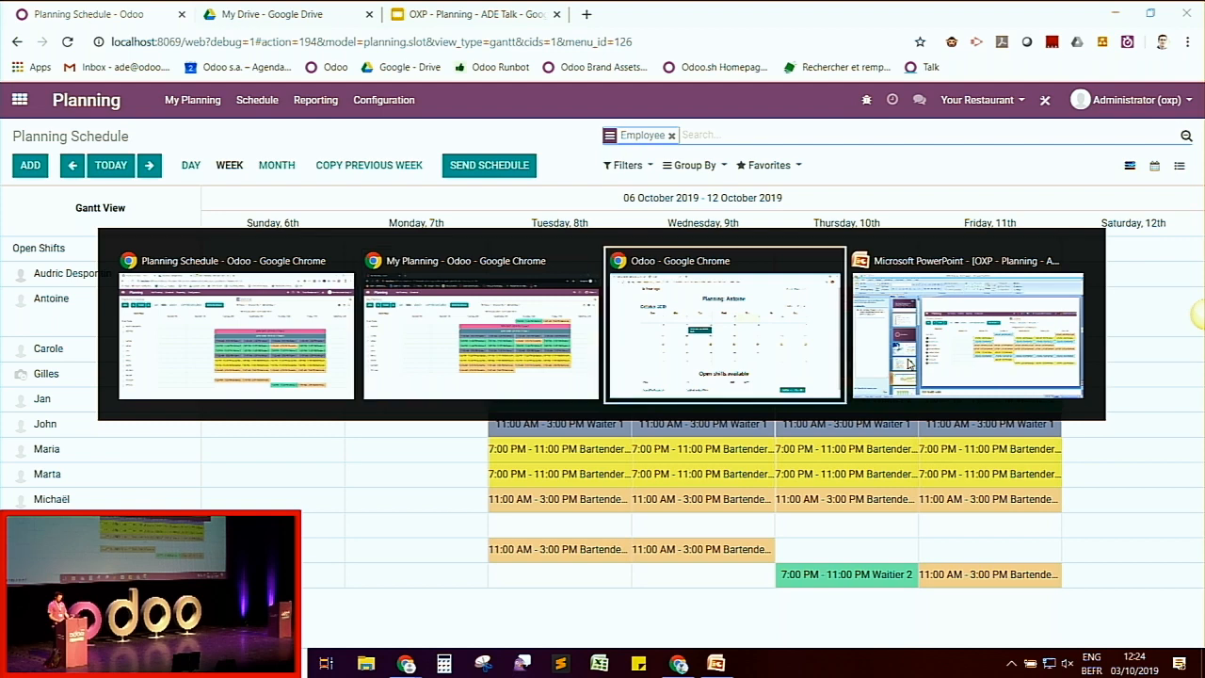
pyautogui.click(798, 391)
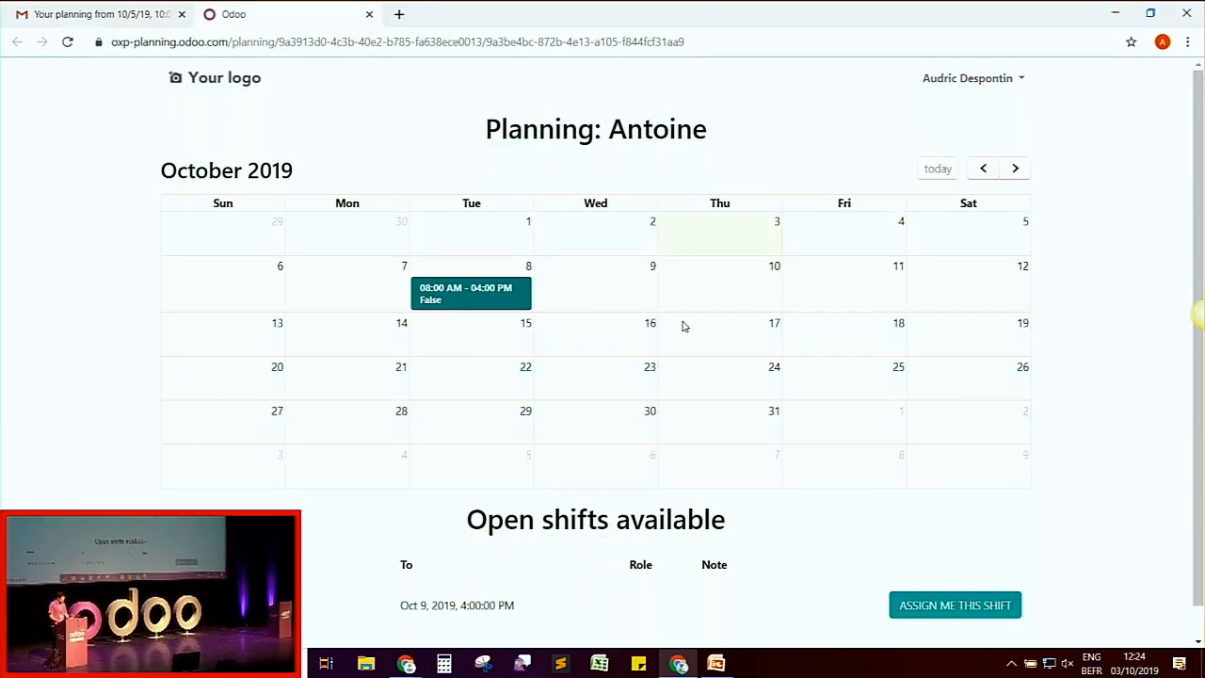
pyautogui.click(136, 11)
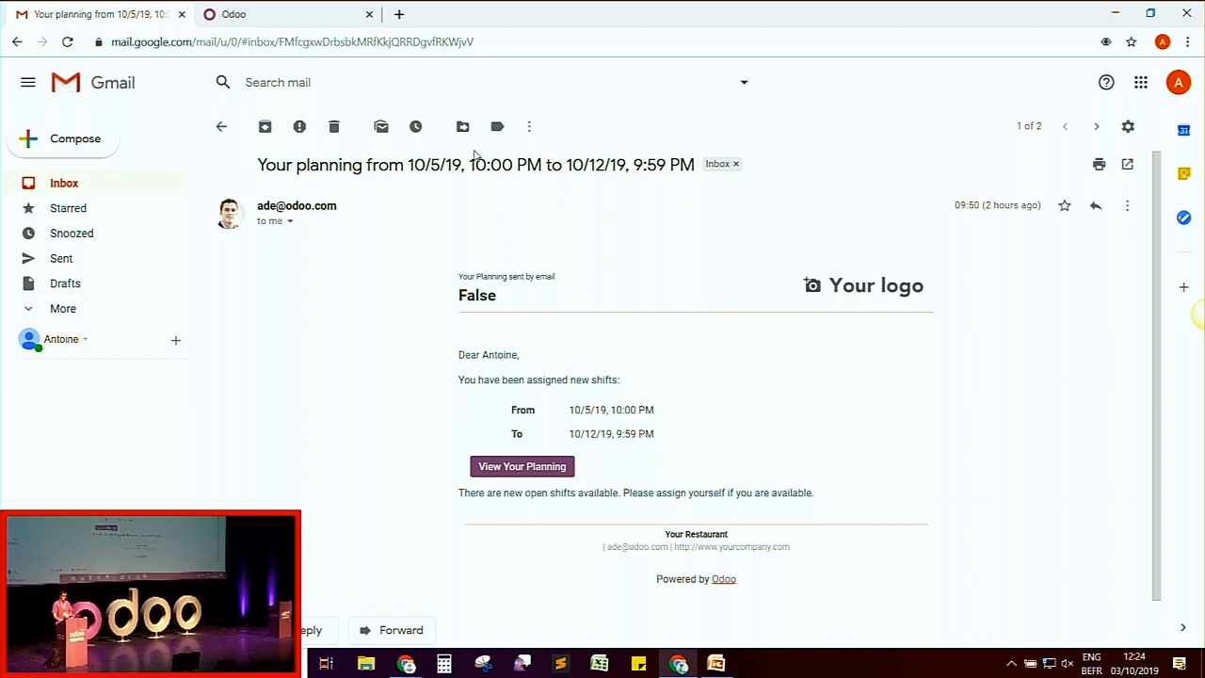
pyautogui.click(311, 17)
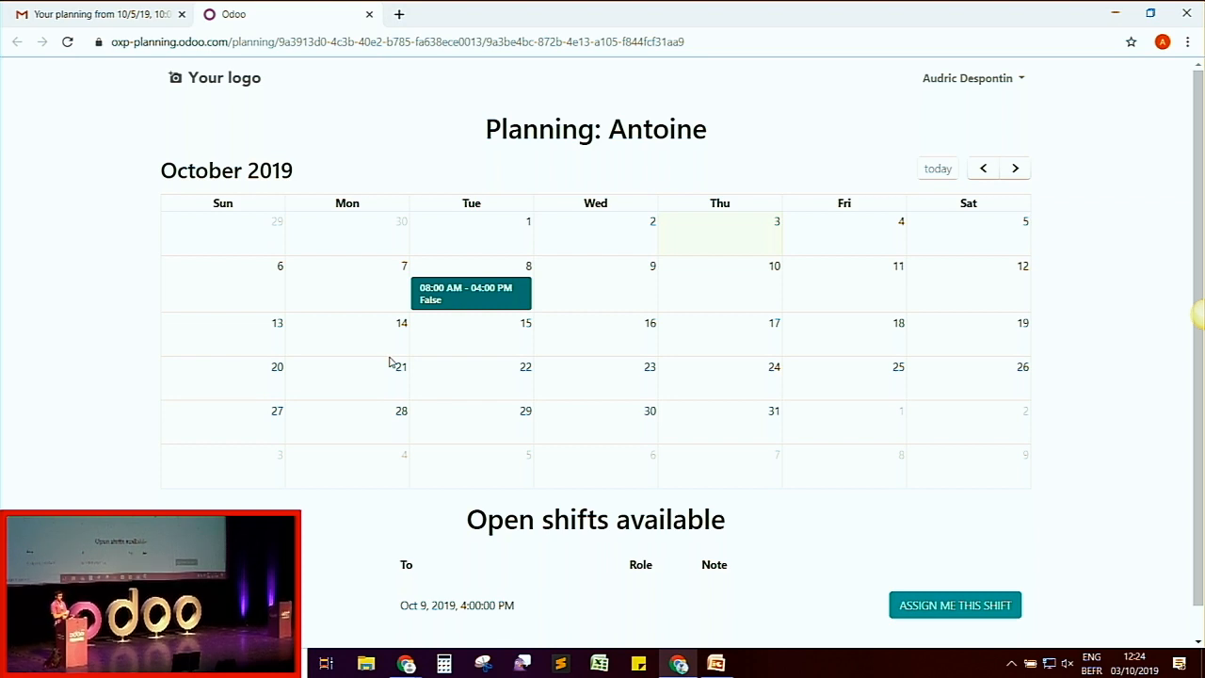
pyautogui.scroll(-1, 414, 336)
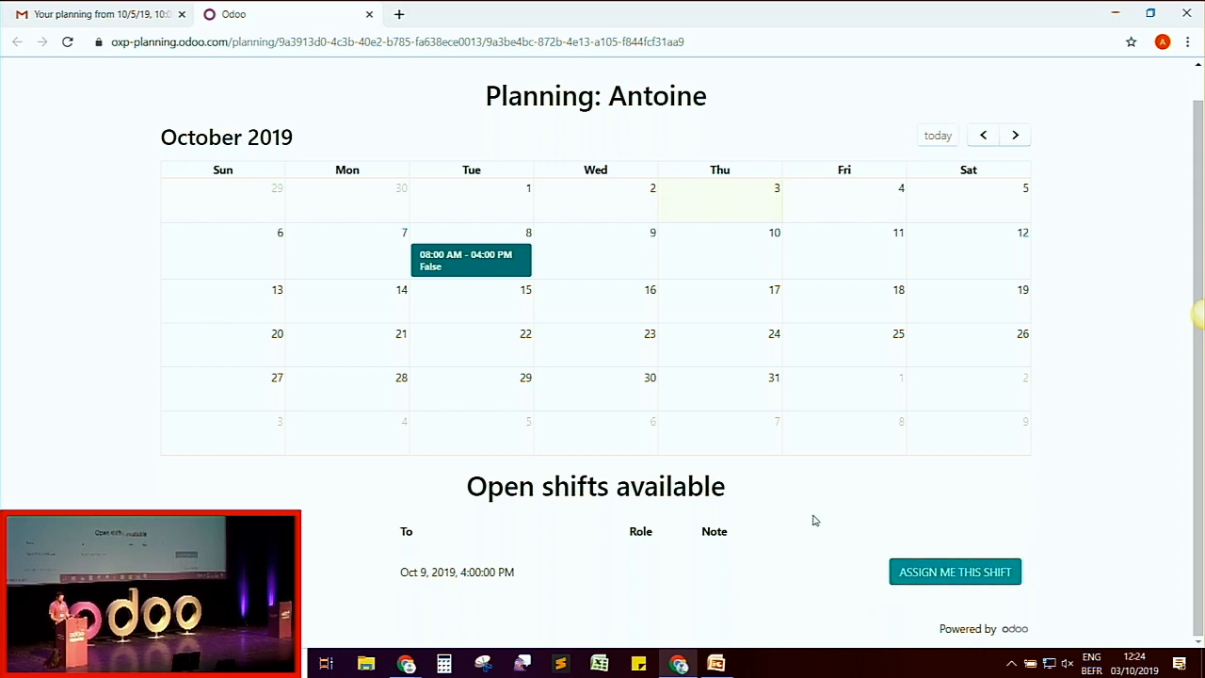
# Step: Return to the administrator's schedule and copy the previous week's shifts into 13–19 October 2019
pyautogui.hotkey('alt', 'Tab')
pyautogui.moveTo(821, 412)
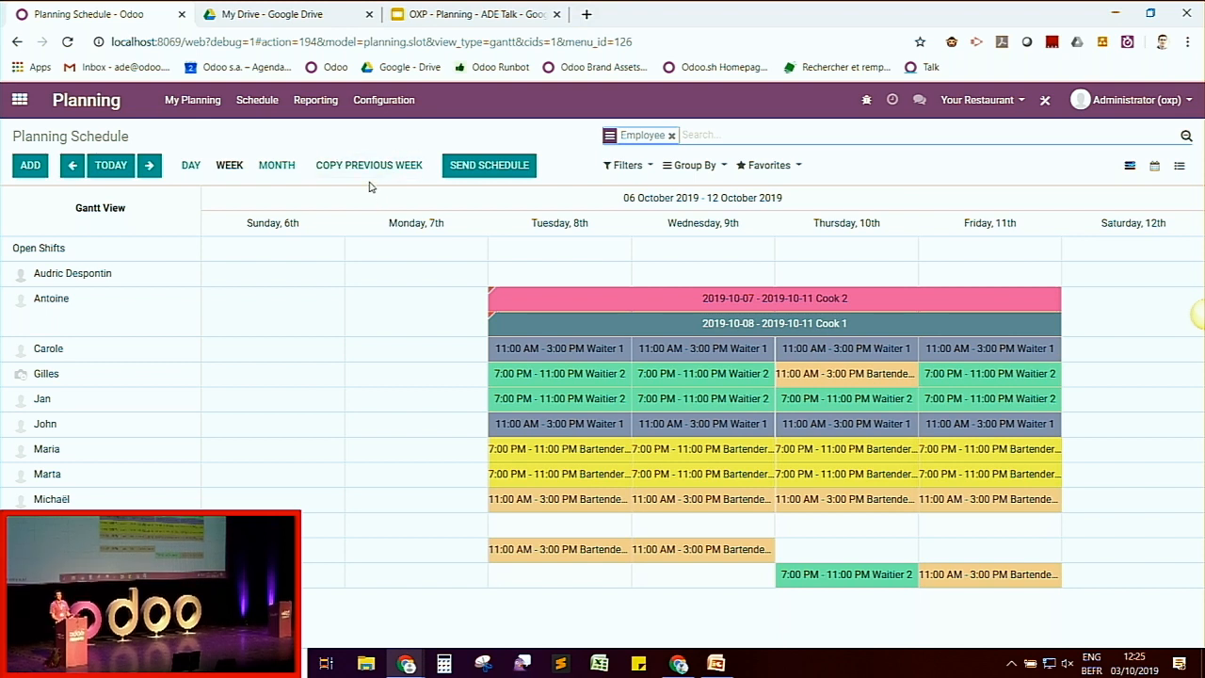
pyautogui.click(150, 166)
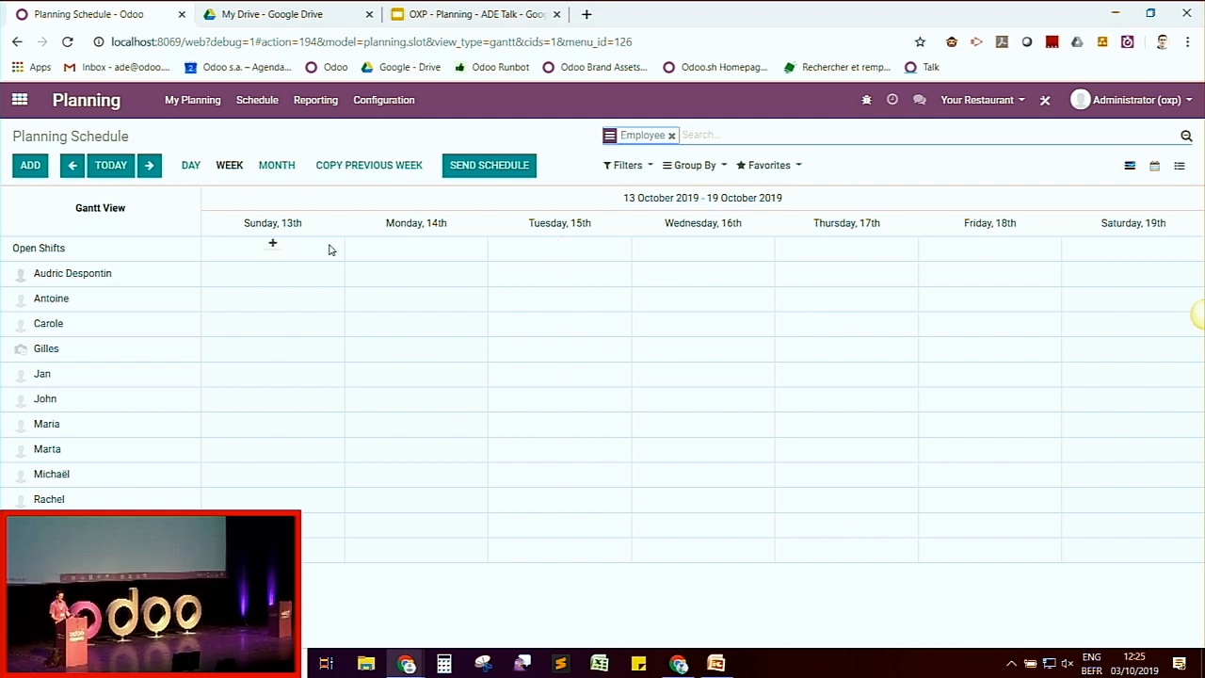
pyautogui.click(368, 169)
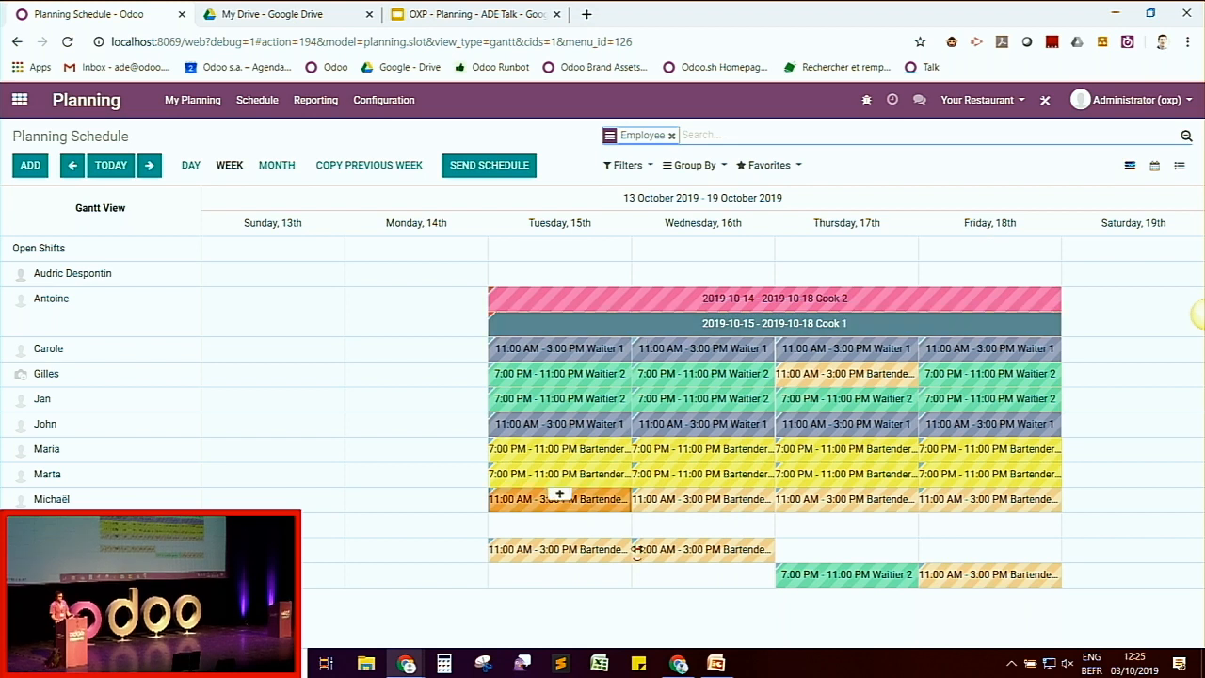
pyautogui.moveTo(861, 412)
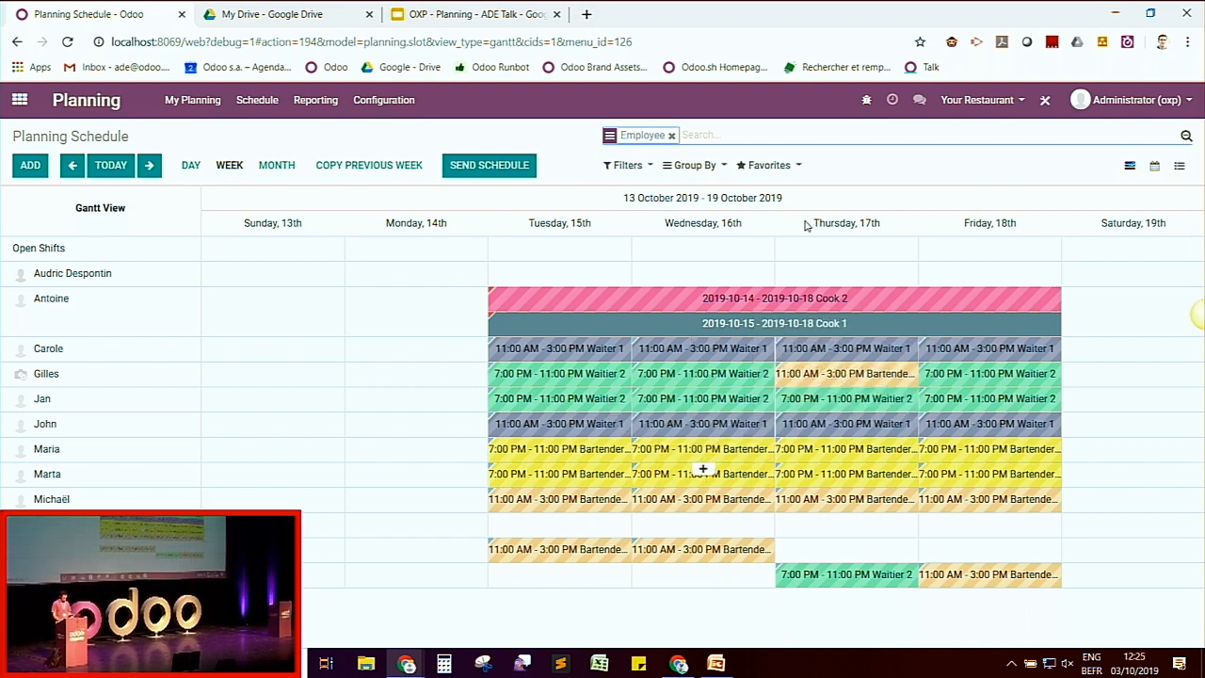
# Step: Switch to the OXP - Planning - ADE Talk slides, present from slide 10, "Use case 2: Plan your trainings", and advance to the following slide
pyautogui.click(462, 21)
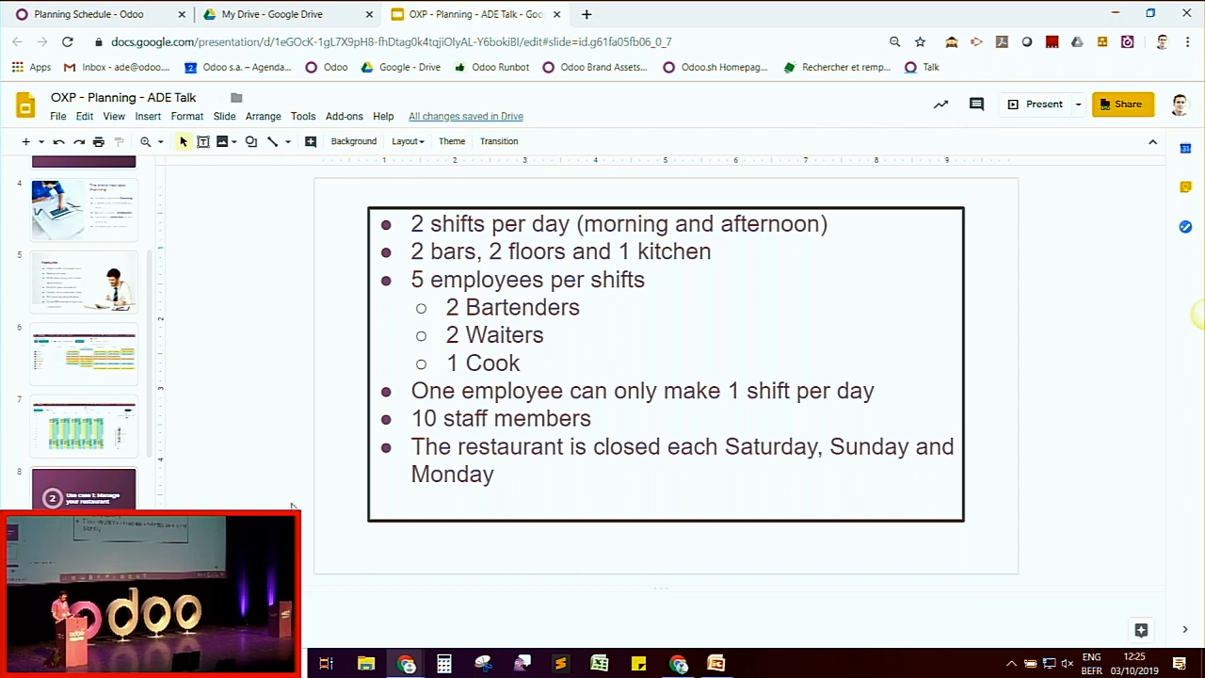
pyautogui.scroll(-3, 84, 396)
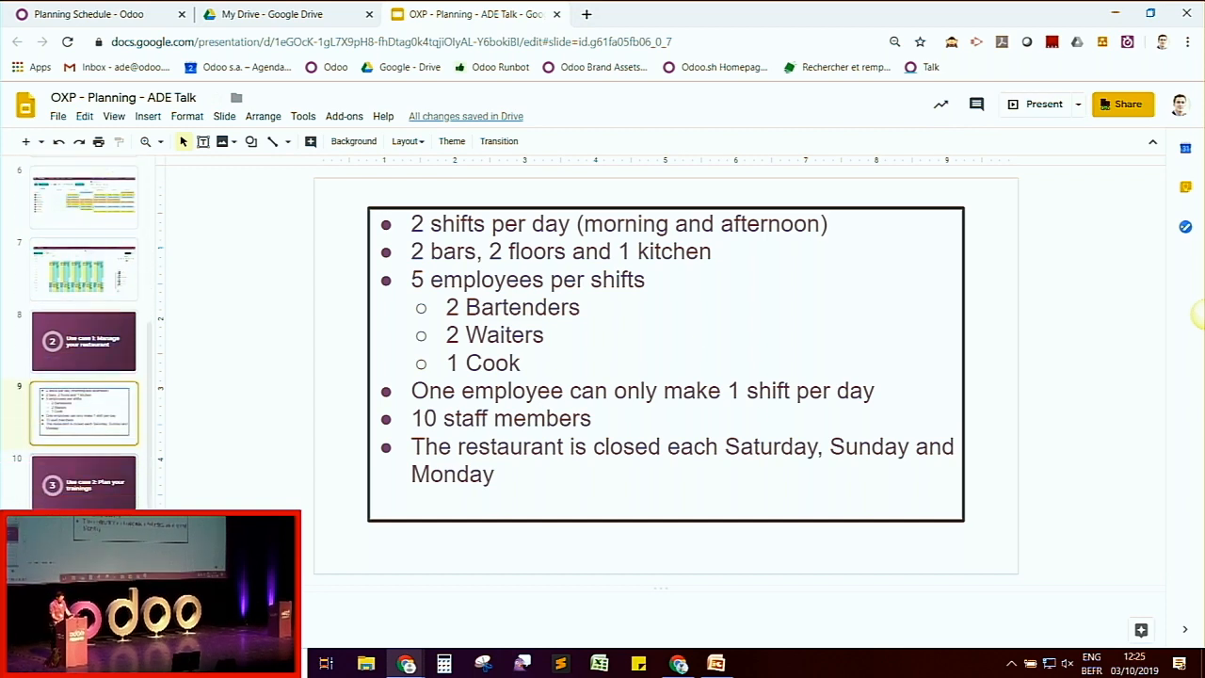
pyautogui.scroll(-2, 89, 395)
pyautogui.click(89, 403)
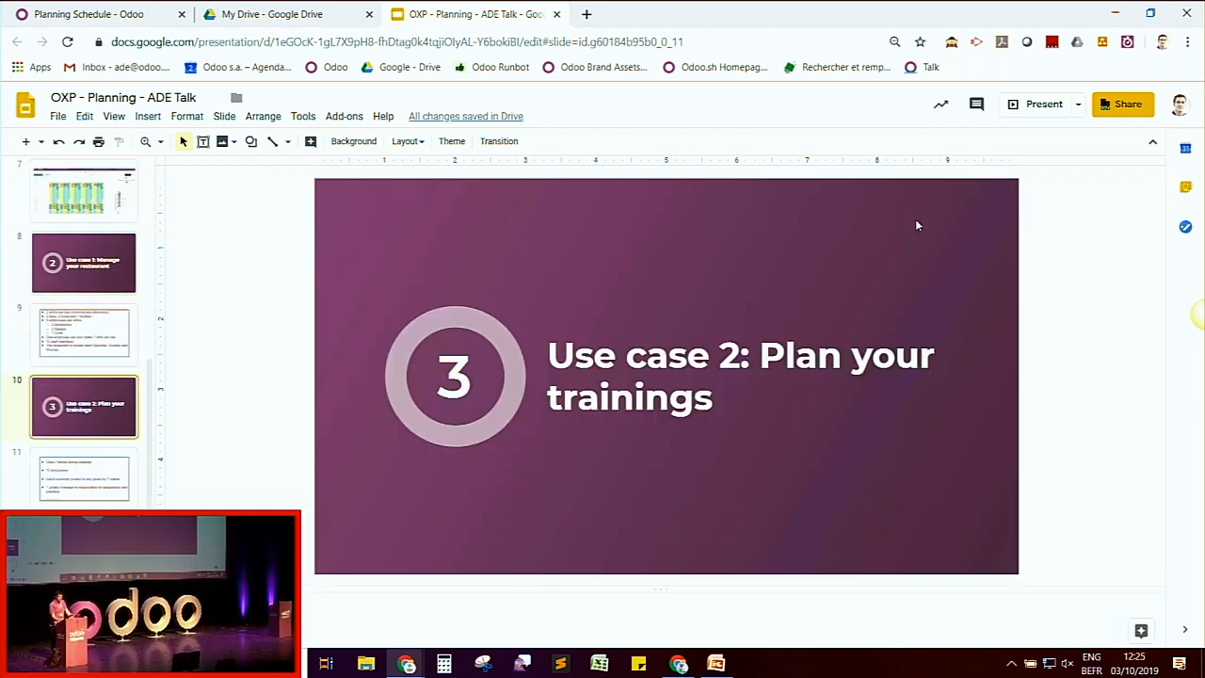
pyautogui.click(1040, 103)
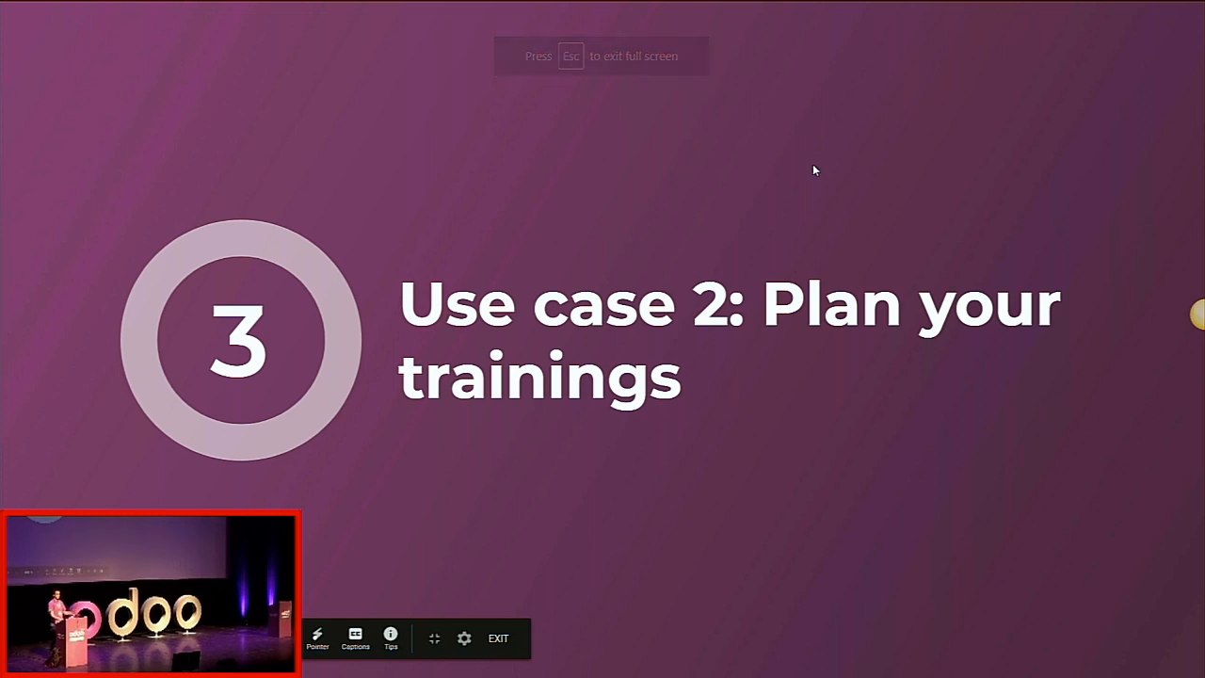
pyautogui.press('Right')
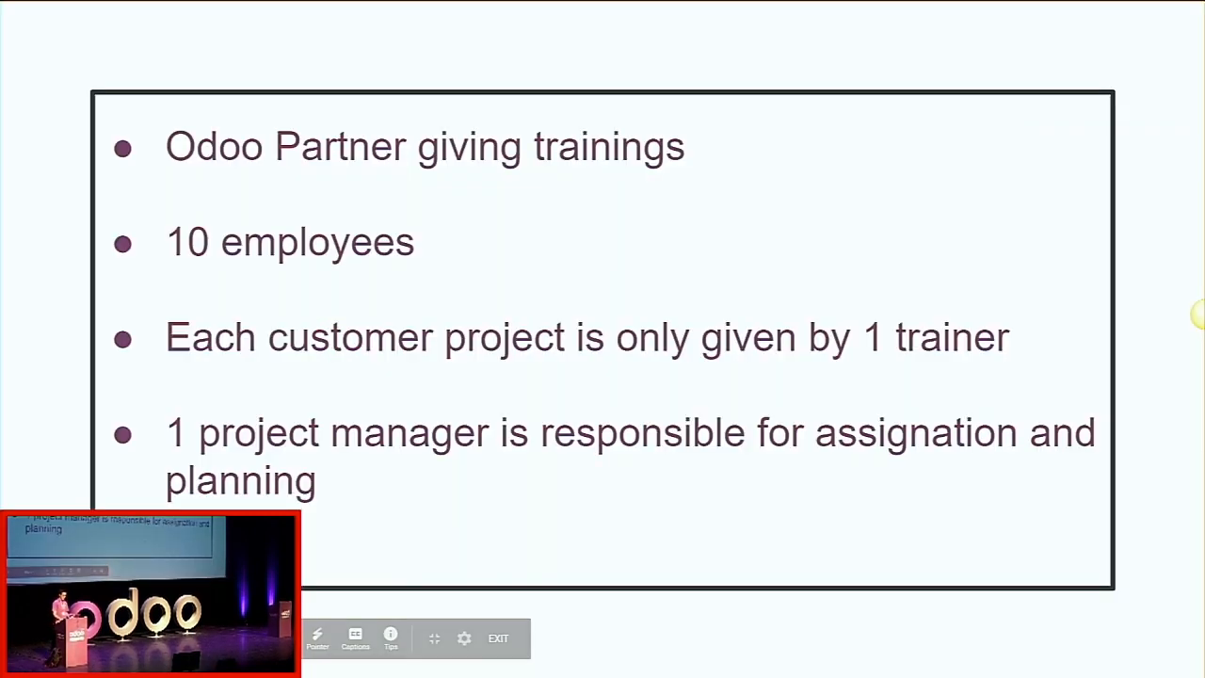
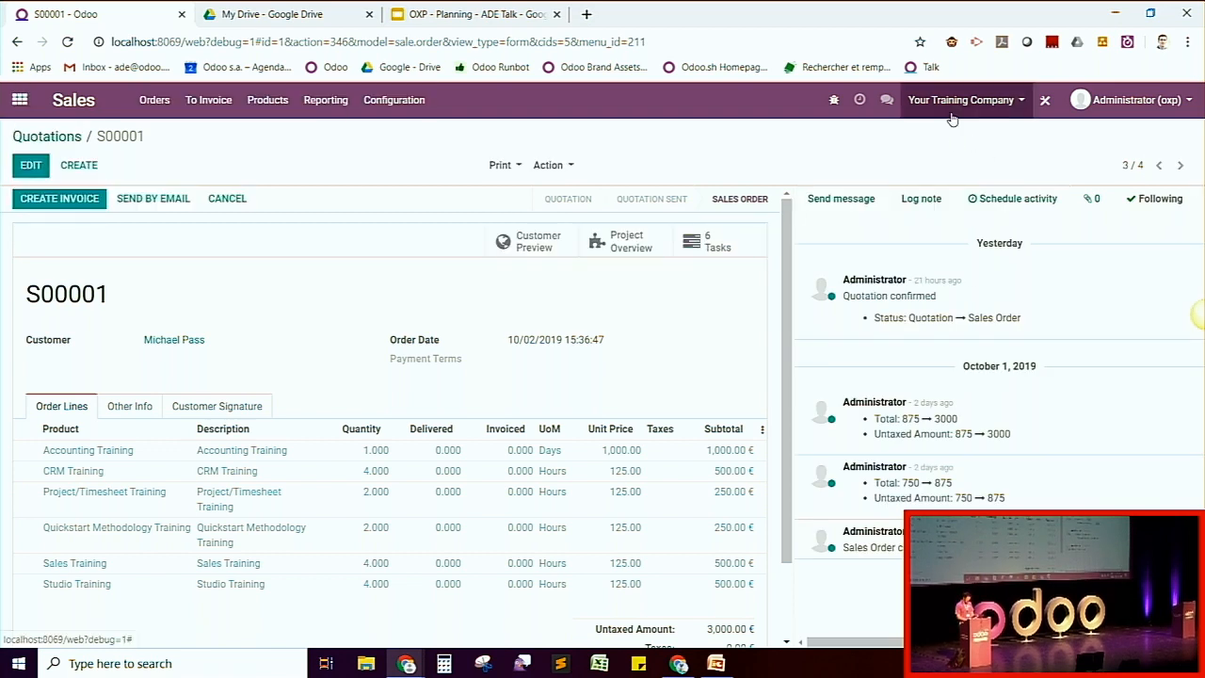
# Step: Check the next sales order, and list all tasks in the Project app without the My Tasks filter
pyautogui.hotkey('alt', 'n')
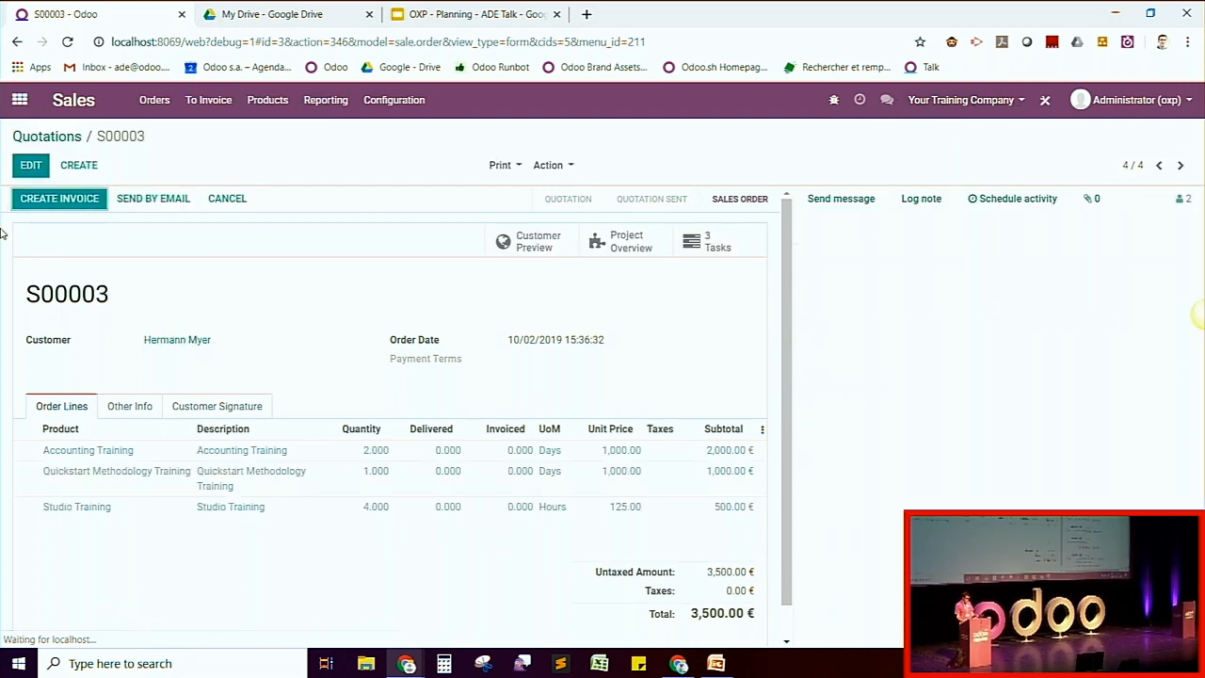
pyautogui.click(19, 100)
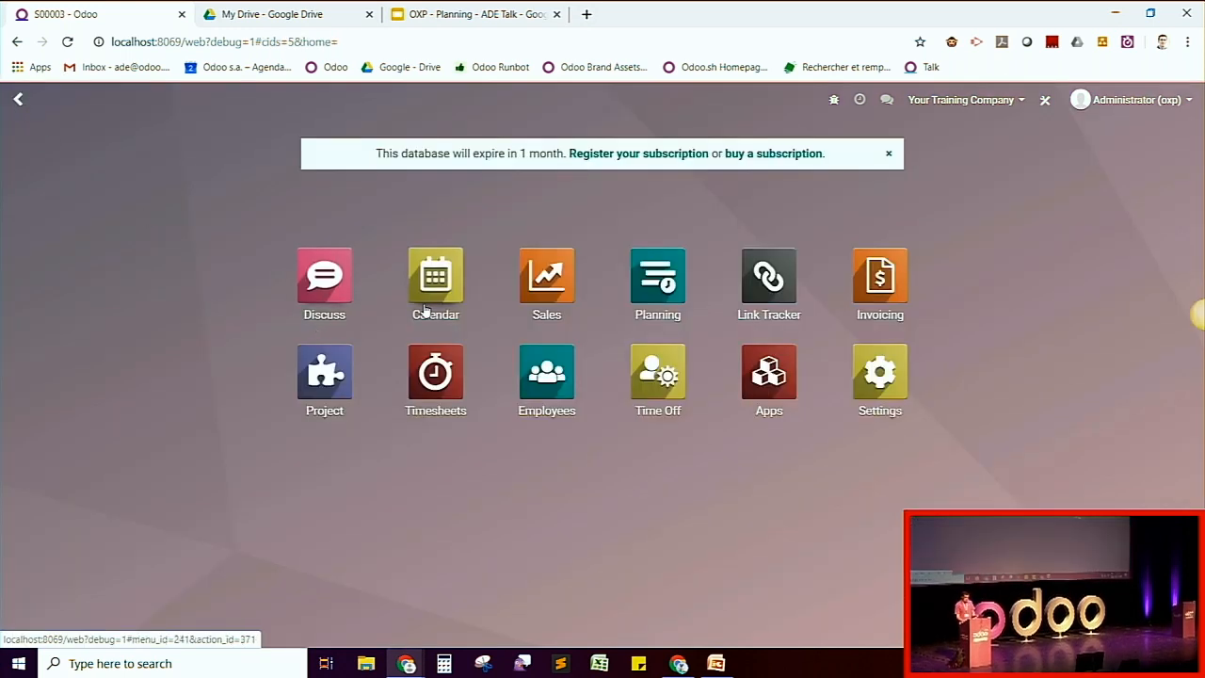
pyautogui.click(348, 375)
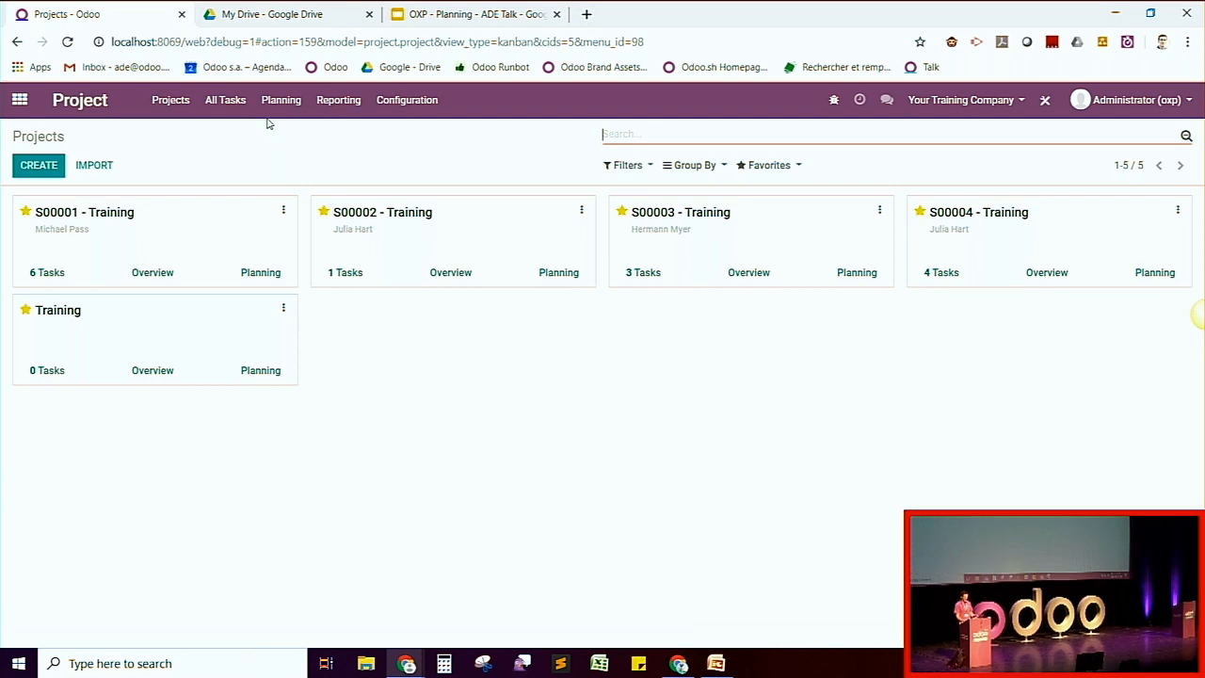
pyautogui.click(669, 199)
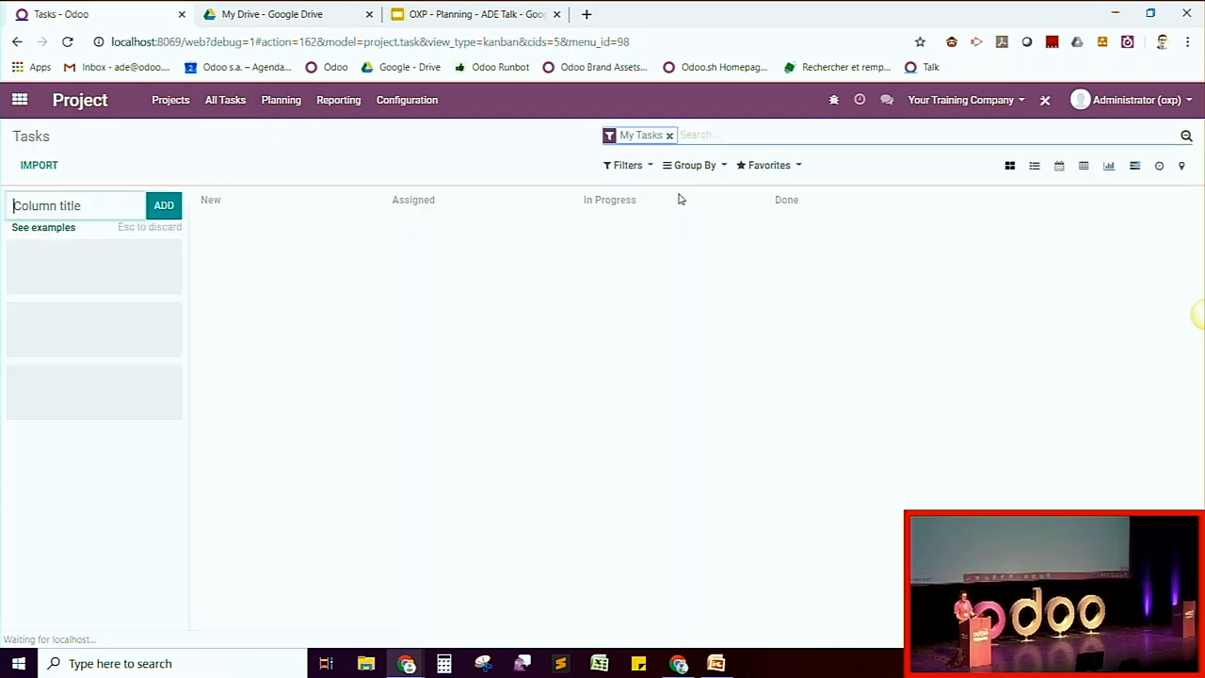
pyautogui.click(1035, 166)
pyautogui.click(669, 136)
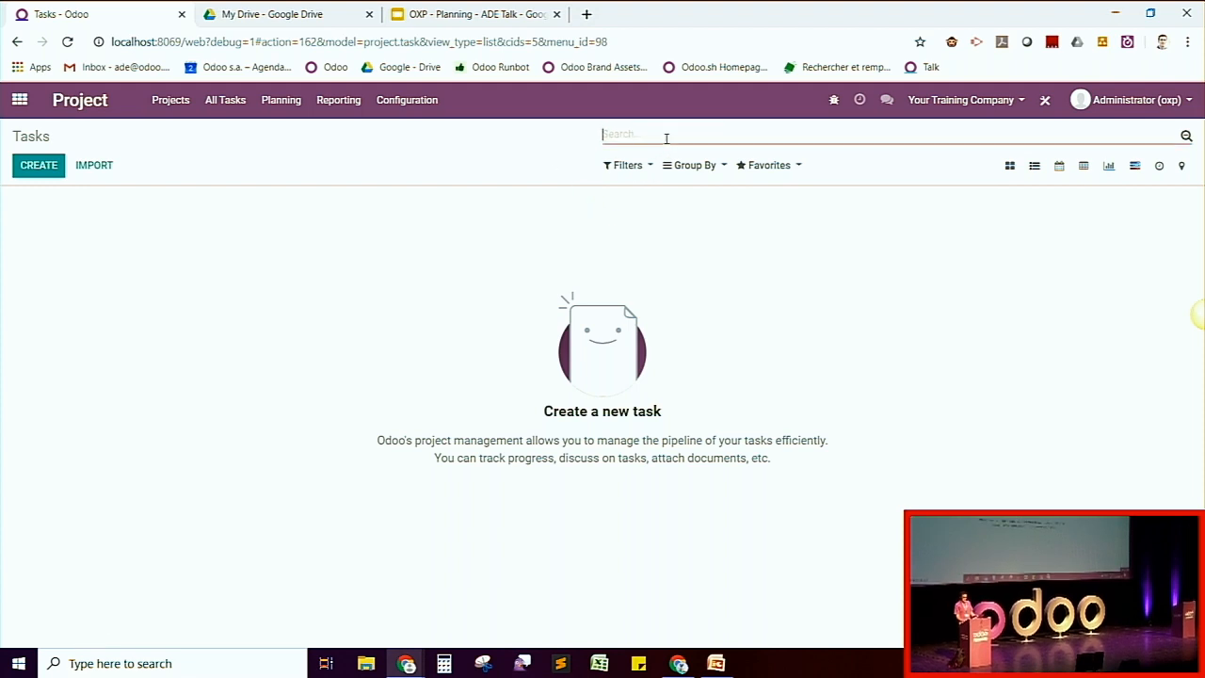
# Step: Group the task list by Project and filter it to Unassigned tasks
pyautogui.click(689, 166)
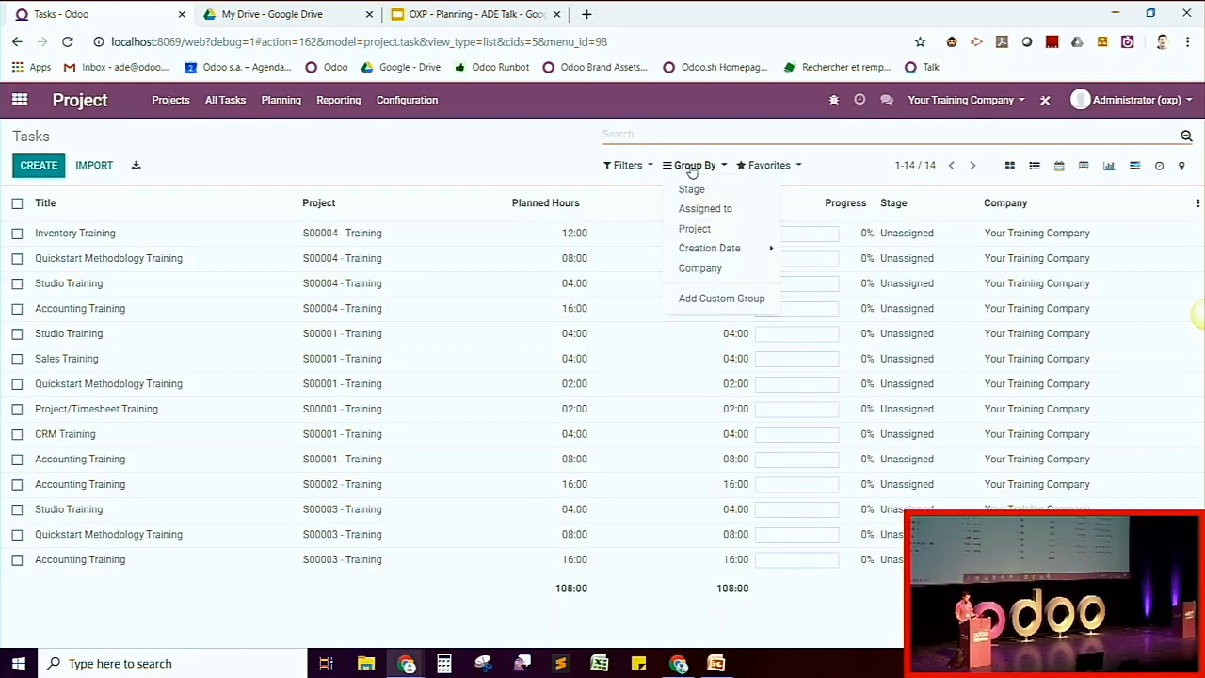
pyautogui.click(695, 229)
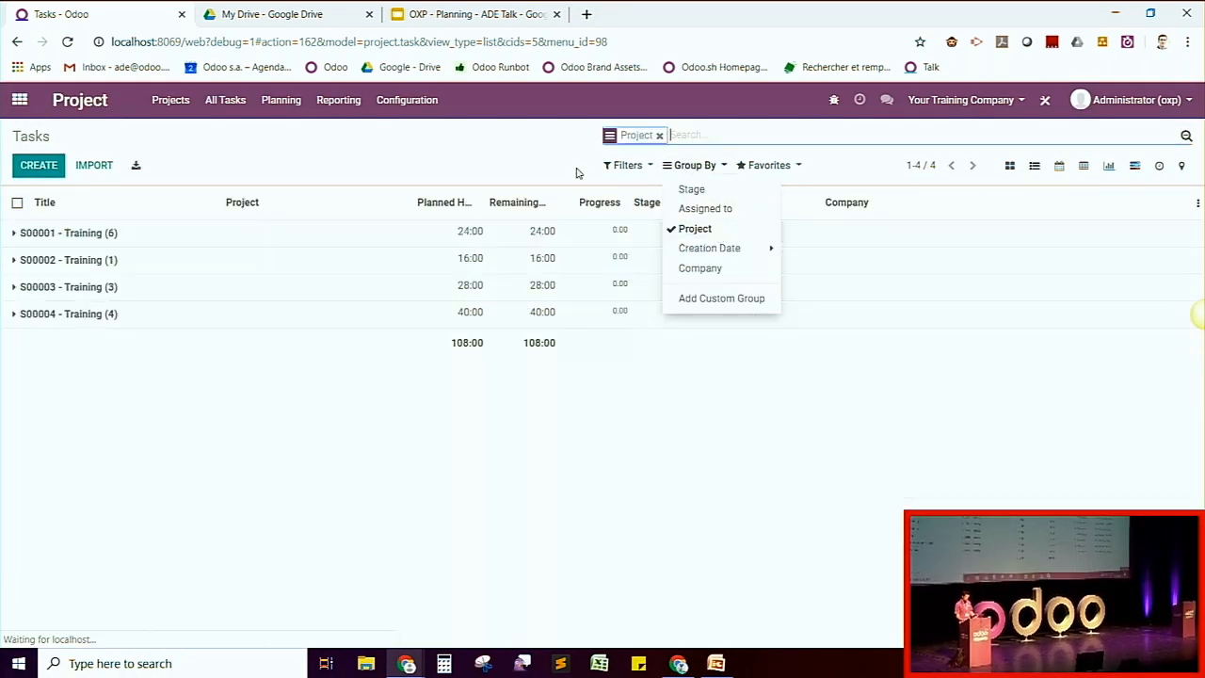
pyautogui.click(628, 167)
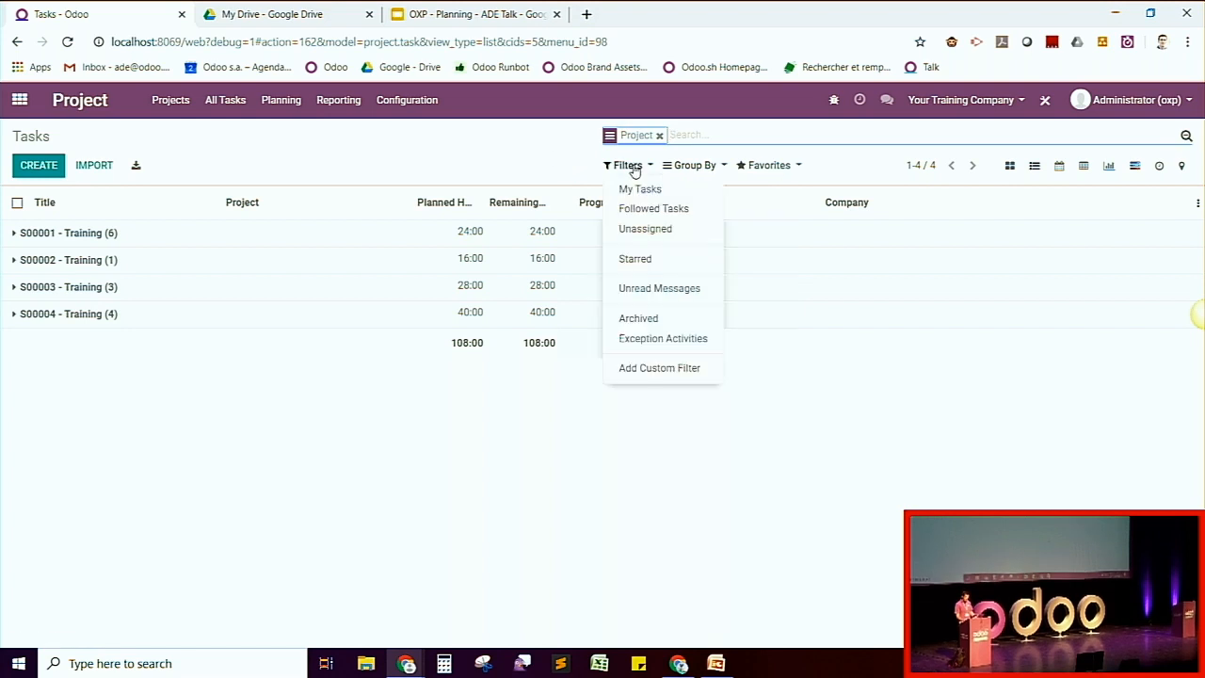
pyautogui.click(662, 230)
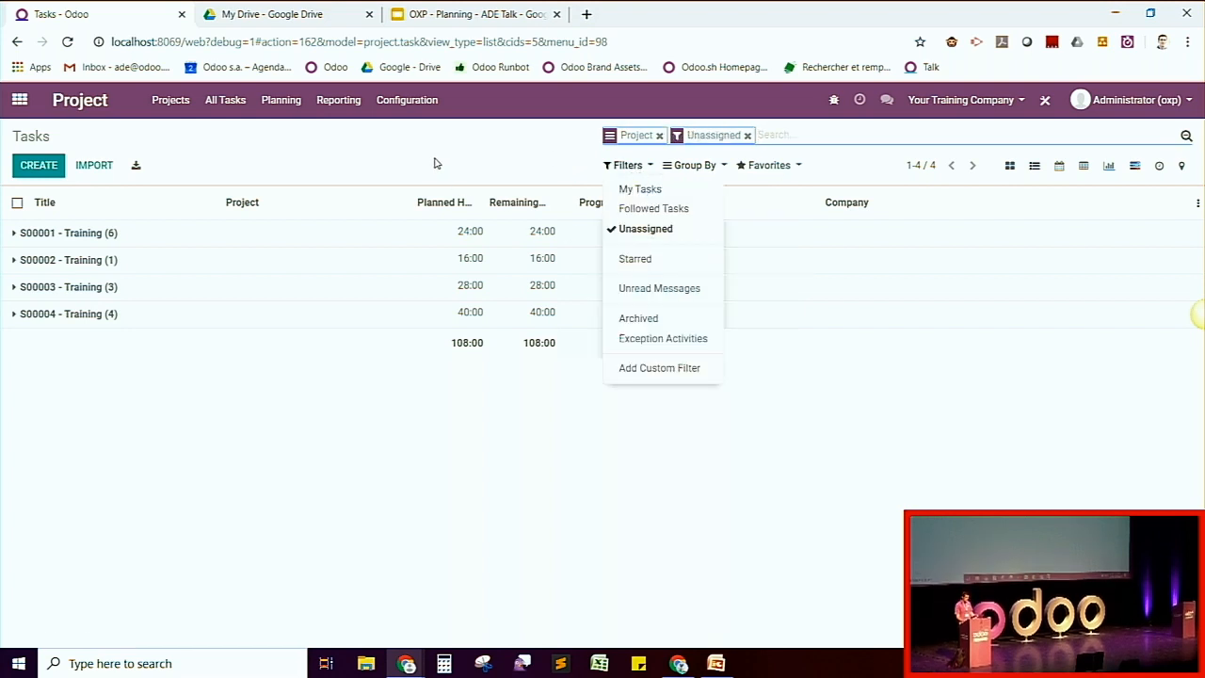
# Step: Expand the four training project groups to list their individual training tasks
pyautogui.click(122, 242)
pyautogui.click(116, 405)
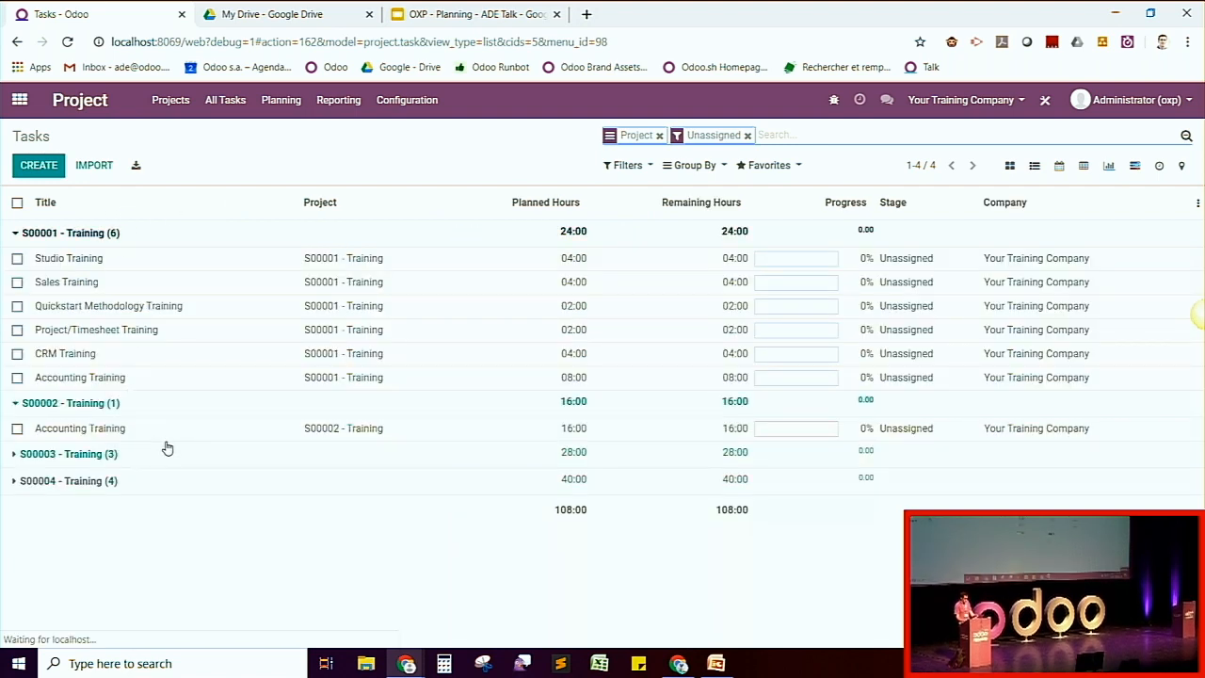
pyautogui.click(111, 479)
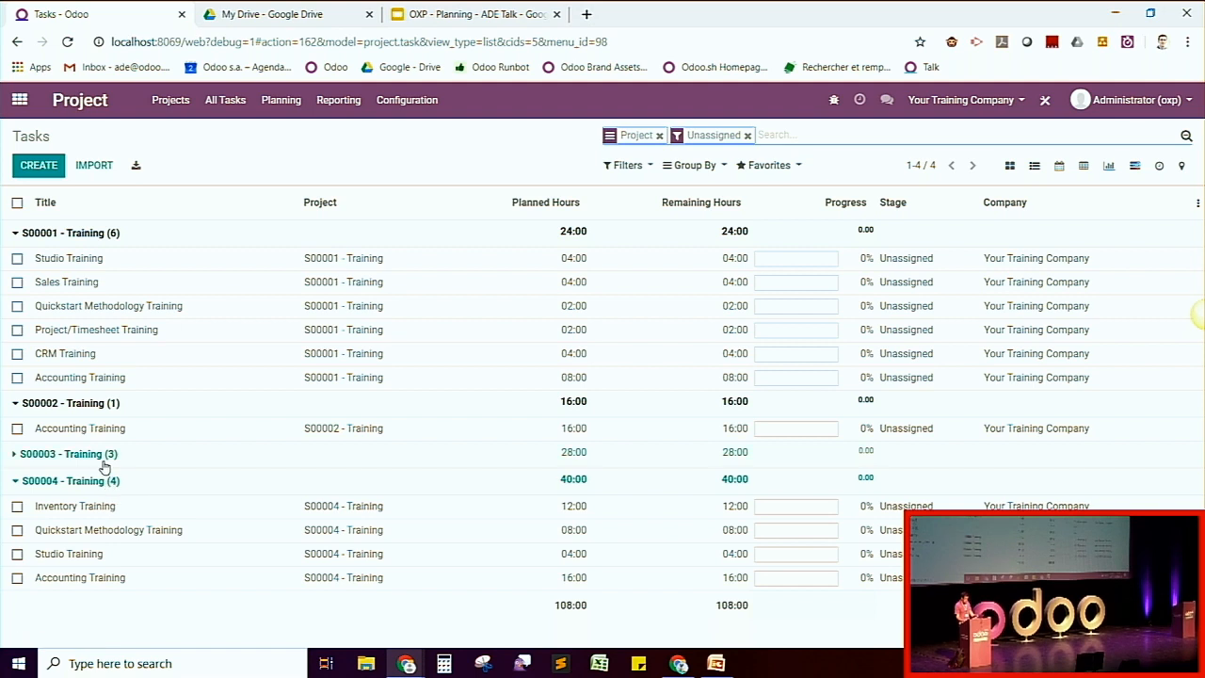
pyautogui.click(101, 455)
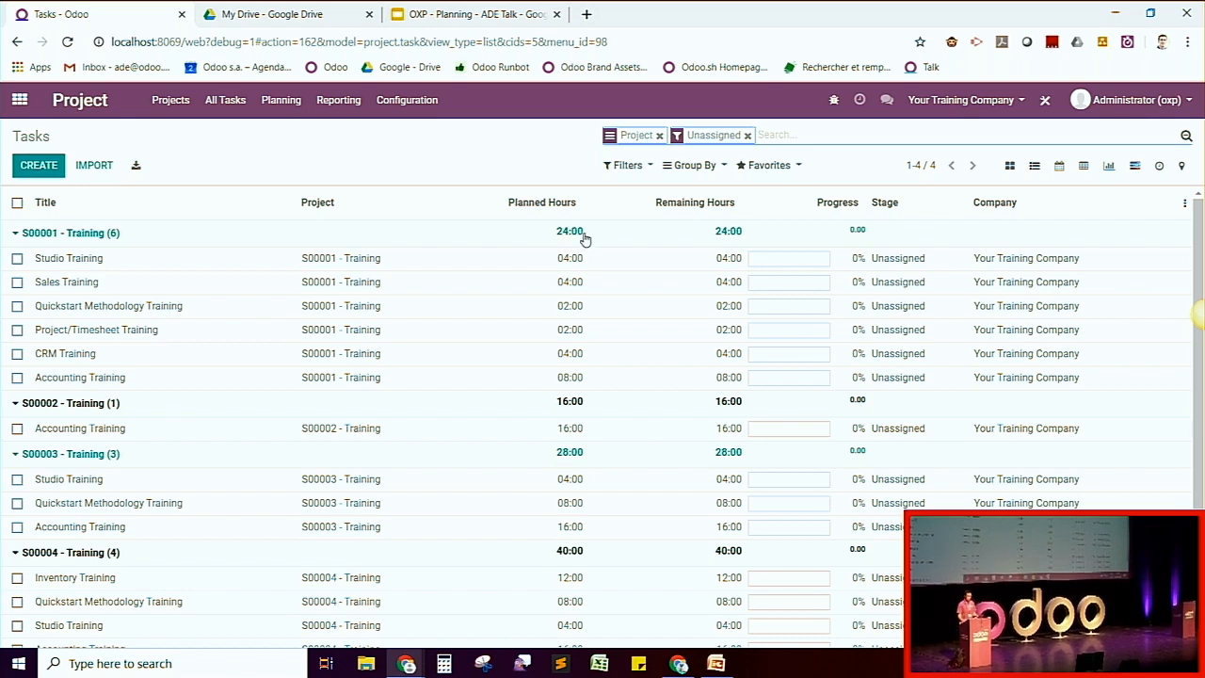
# Step: Duplicate the browser tab and show the Planning schedule by employee for 6–12 October 2019 in it
pyautogui.rightClick(126, 12)
pyautogui.press('Escape')
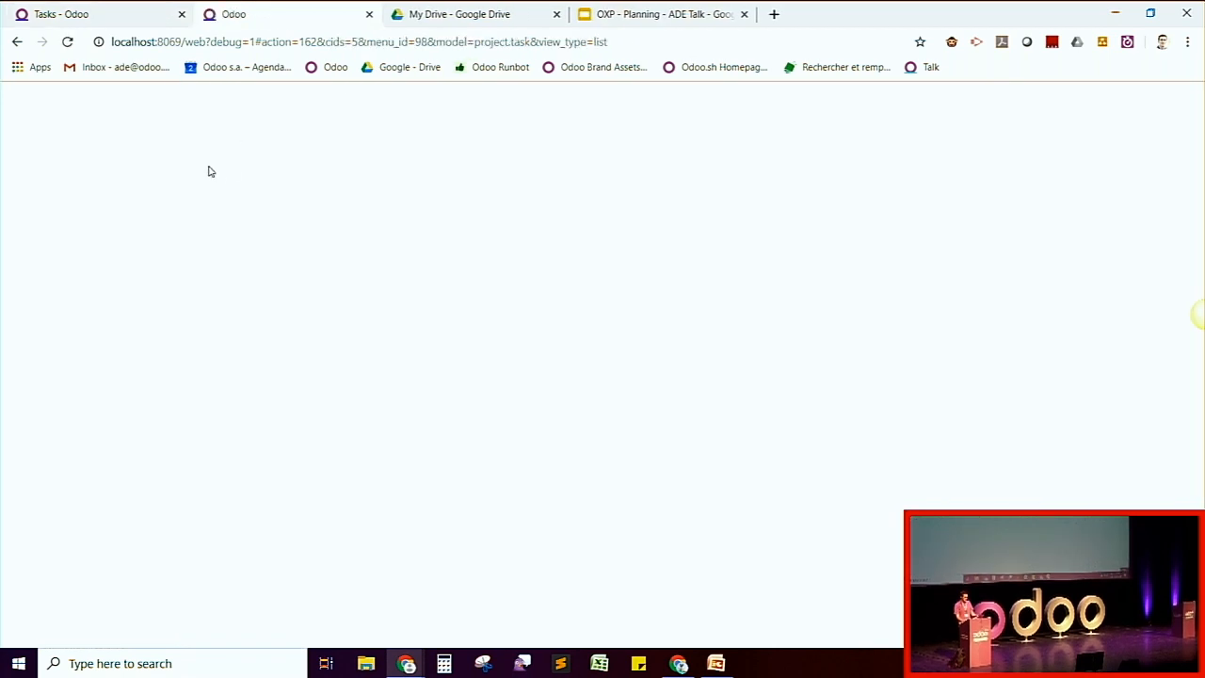
pyautogui.click(19, 99)
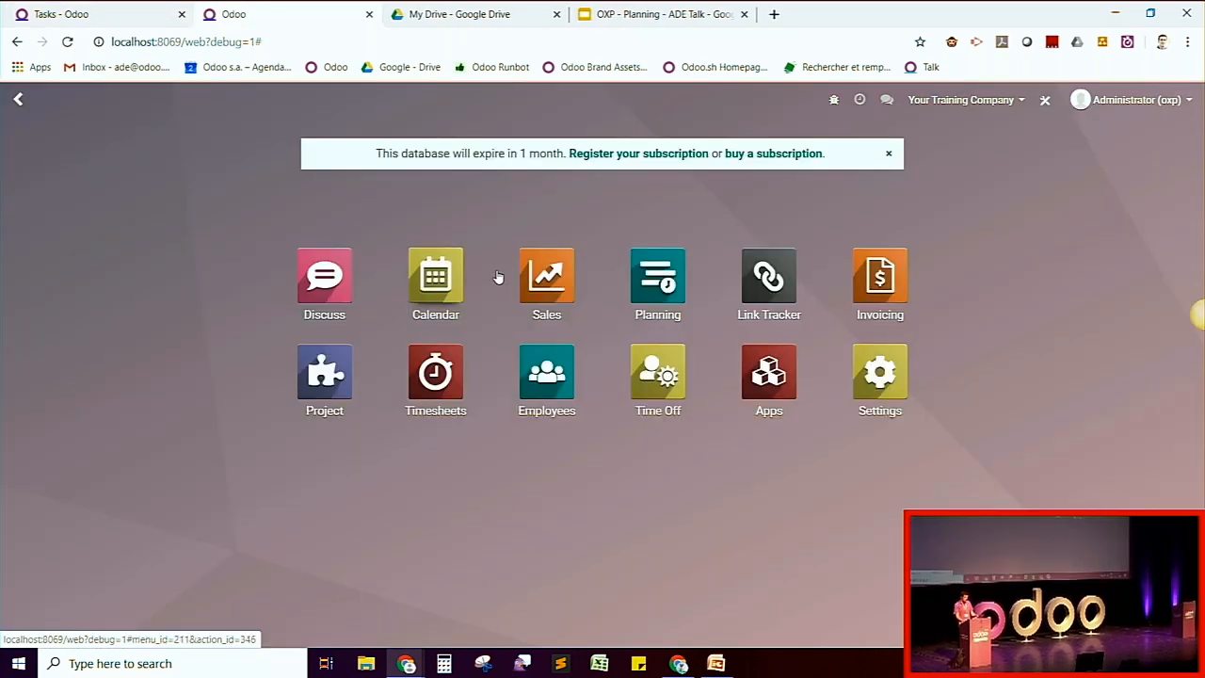
pyautogui.click(664, 301)
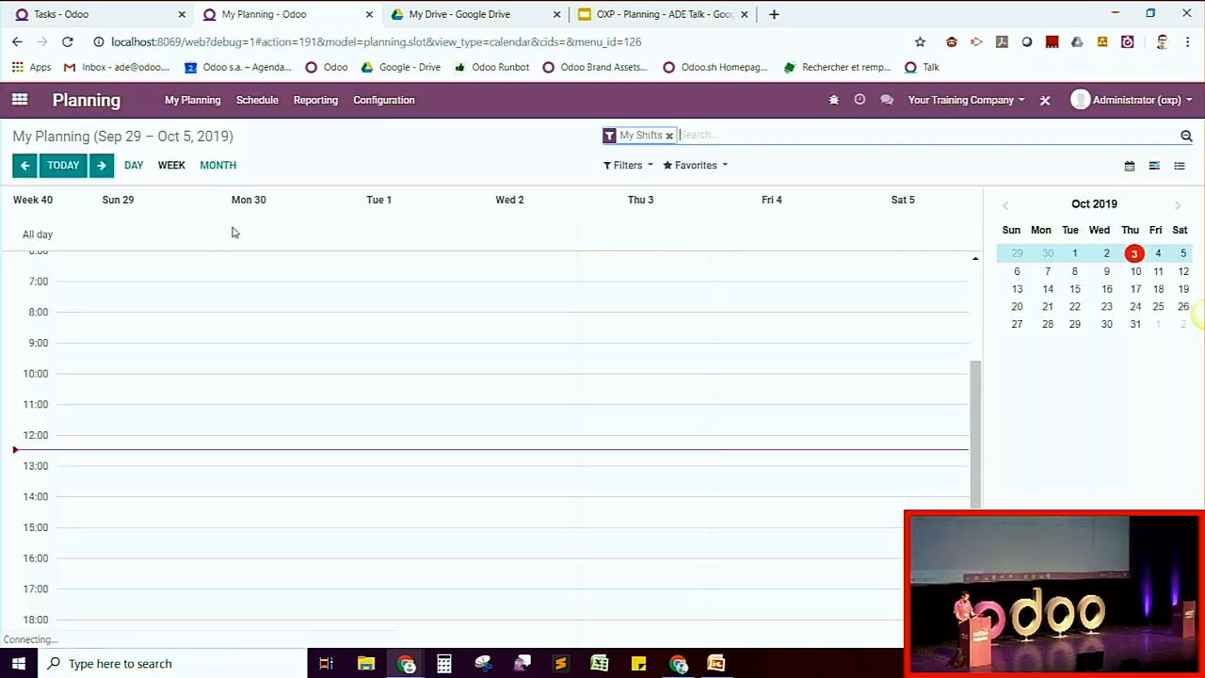
pyautogui.click(263, 100)
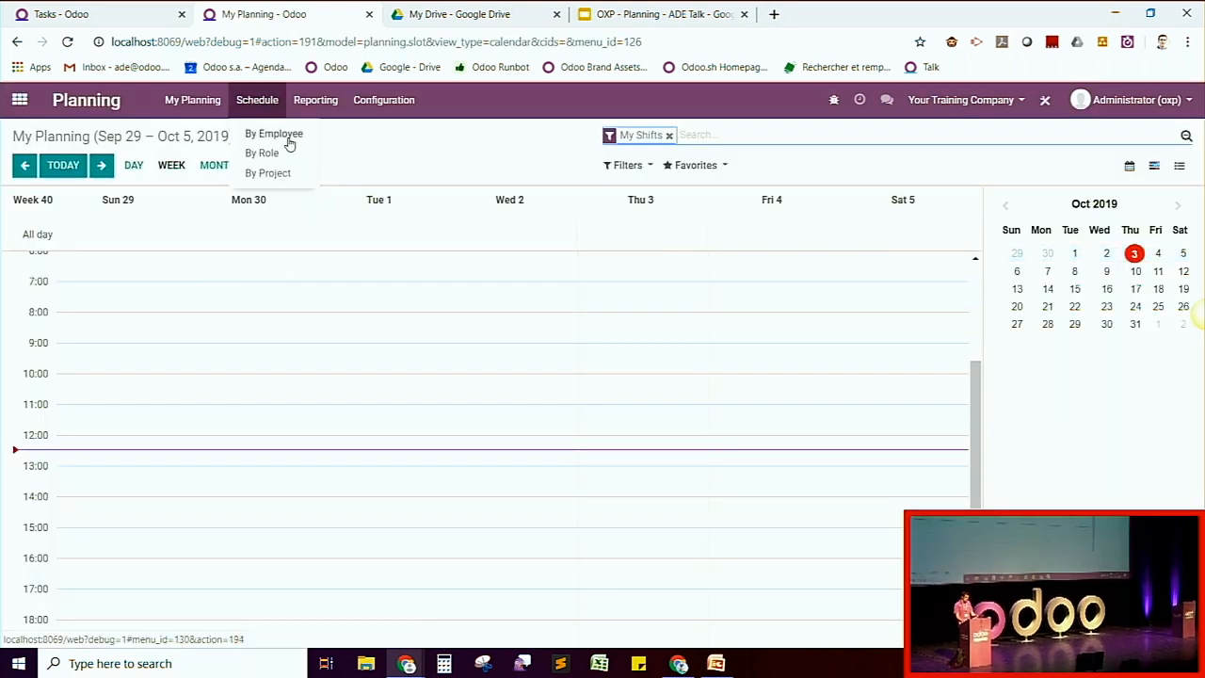
pyautogui.click(286, 132)
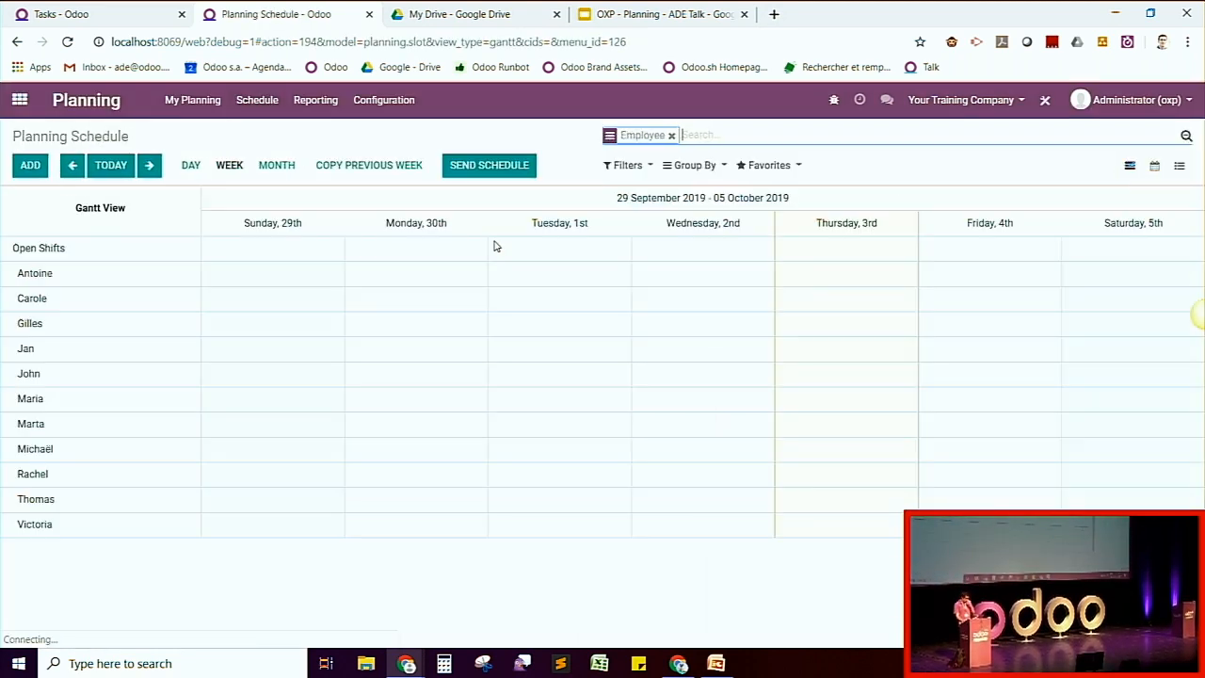
pyautogui.click(149, 164)
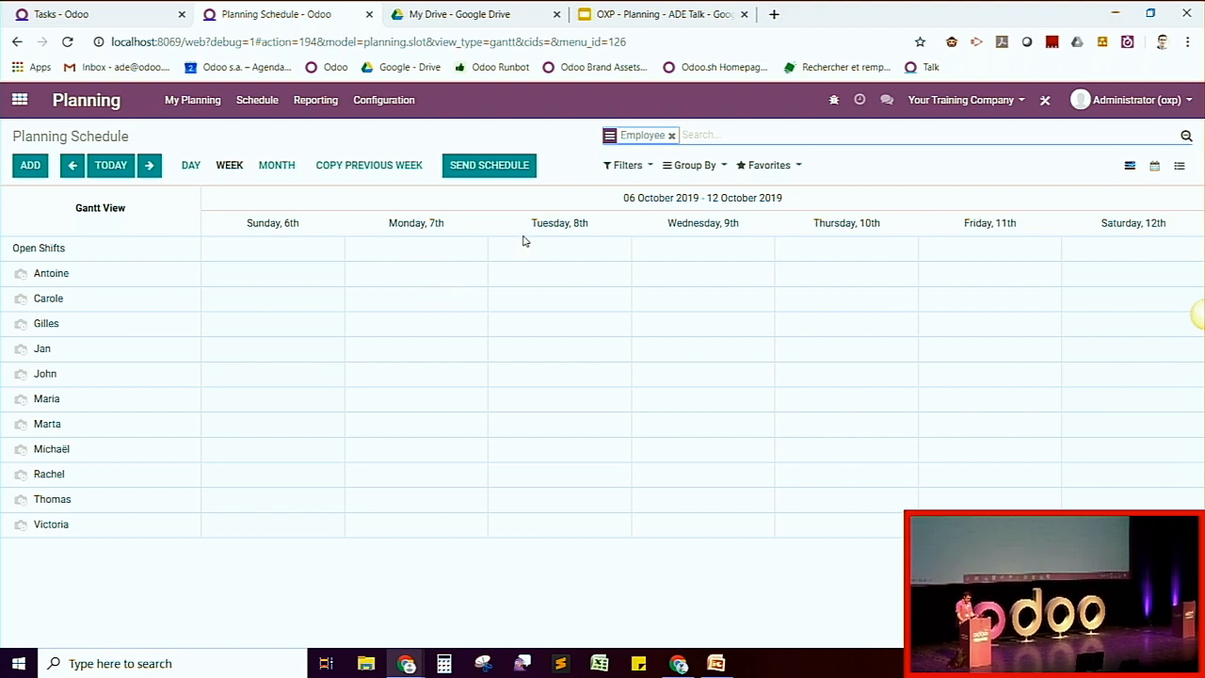
# Step: Create a shift on Monday 7 October, 08:00–17:00, for the first listed employee on the first listed training project
pyautogui.click(418, 247)
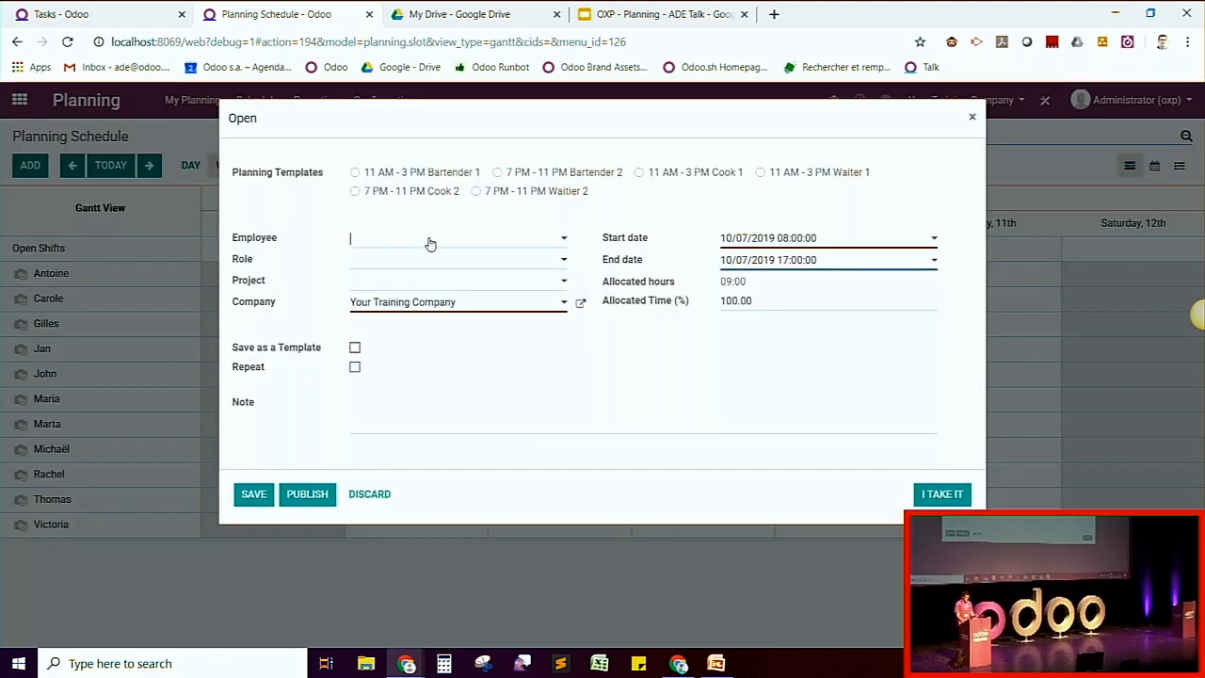
pyautogui.click(429, 244)
pyautogui.write('Antoine')
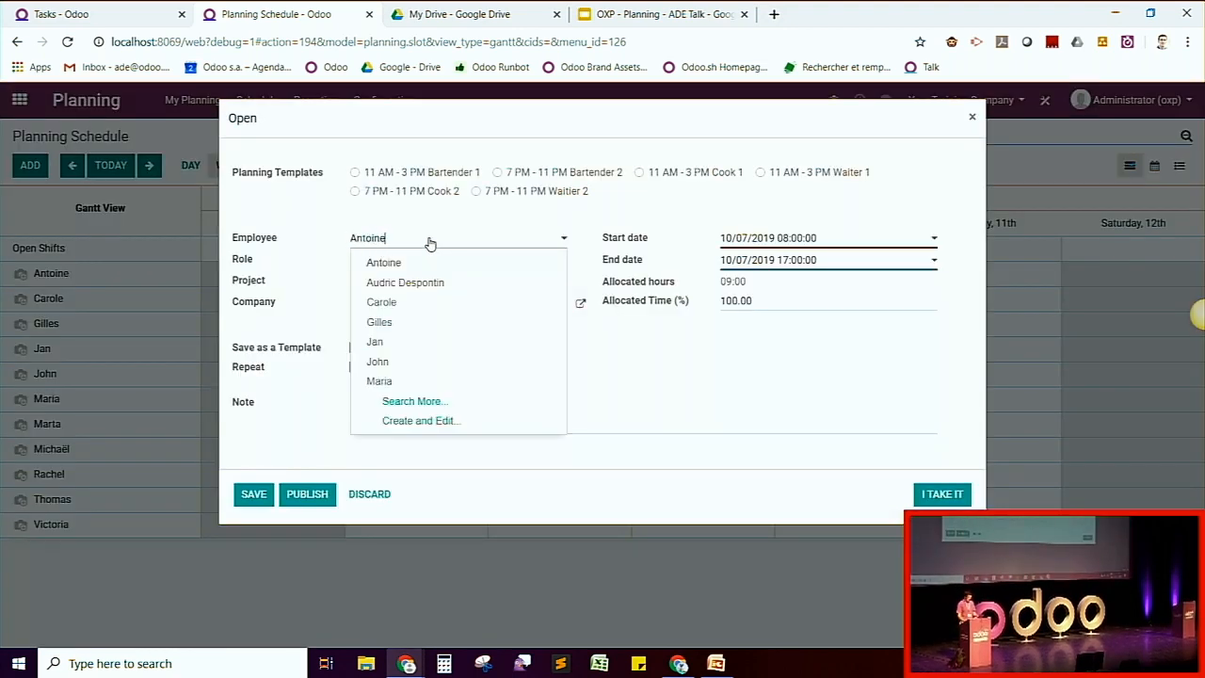
pyautogui.click(410, 266)
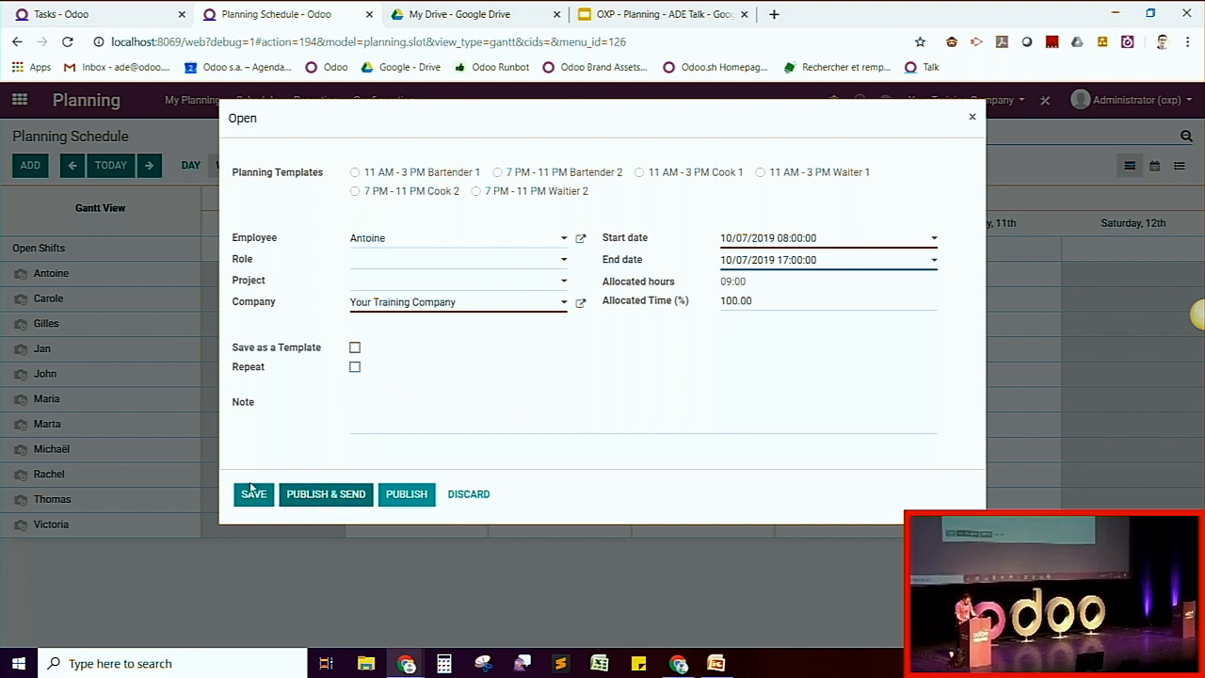
pyautogui.click(395, 282)
pyautogui.click(407, 311)
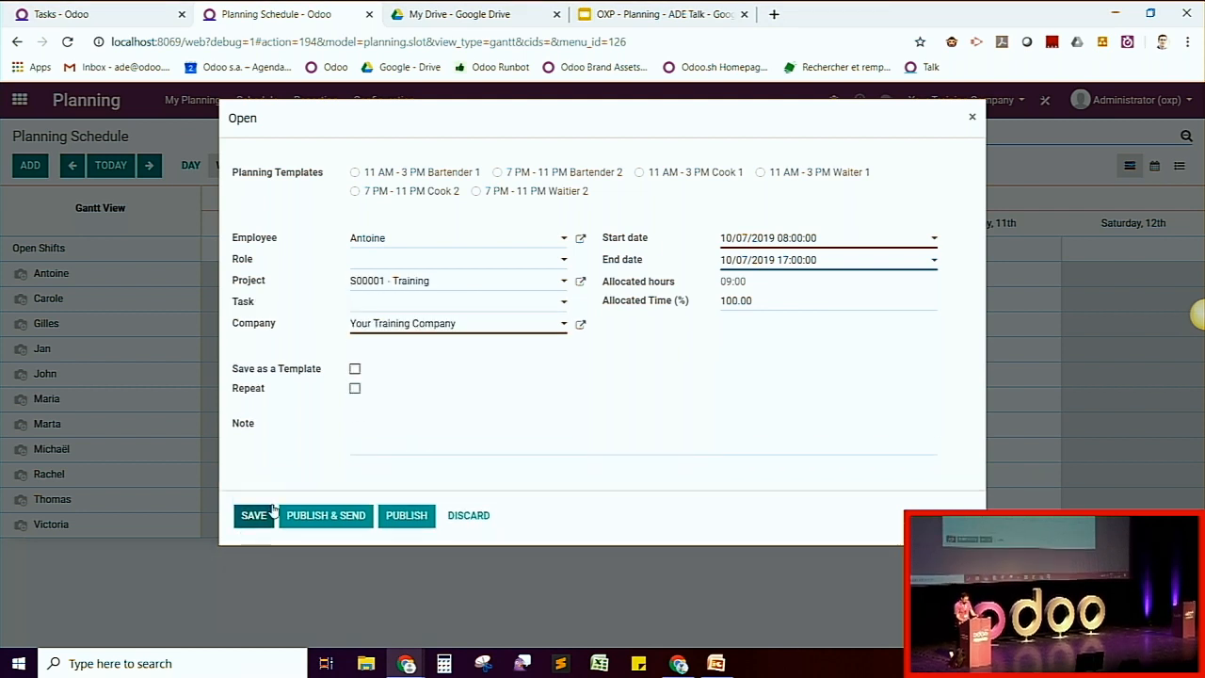
pyautogui.click(269, 517)
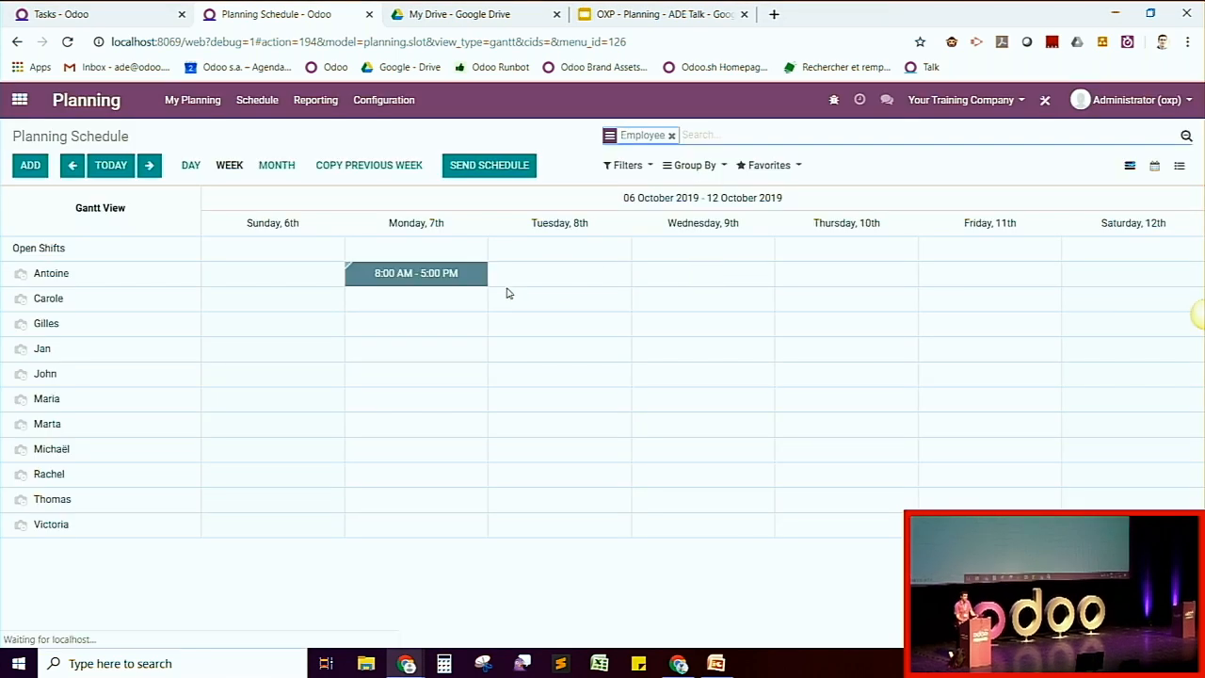
# Step: Extend the first listed employee's Monday shift through Wednesday 9 October, and save its details
pyautogui.moveTo(489, 280)
pyautogui.moveTo(488, 279); pyautogui.dragTo(772, 273)
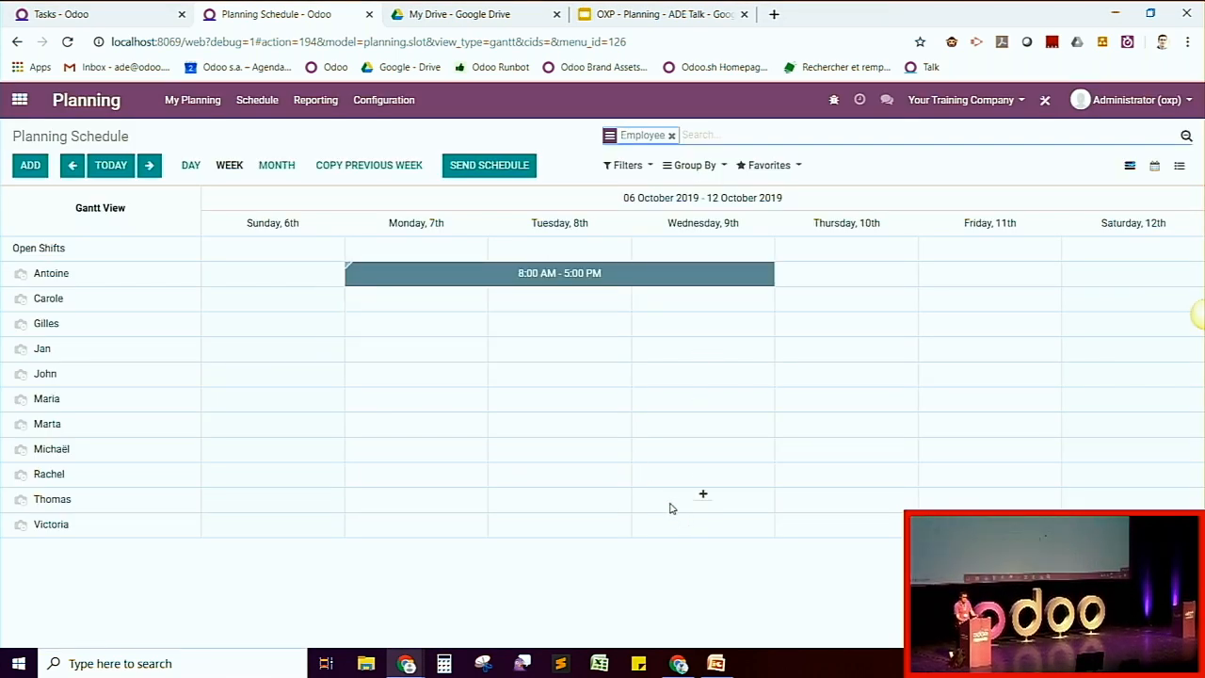
pyautogui.click(707, 277)
pyautogui.moveTo(726, 280); pyautogui.dragTo(748, 282)
pyautogui.click(737, 480)
pyautogui.click(250, 518)
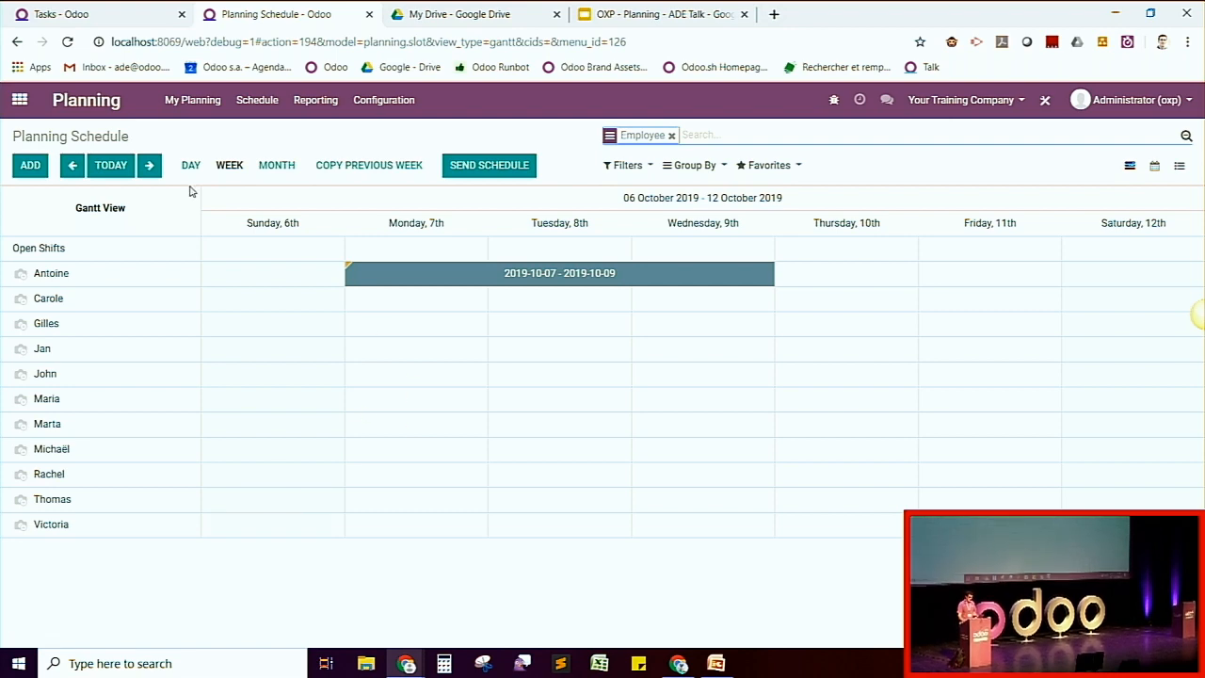
# Step: Return to the Project task list and examine the planned and remaining hours of the unassigned trainings
pyautogui.click(98, 44)
pyautogui.hotkey('ctrl', 'pageup')
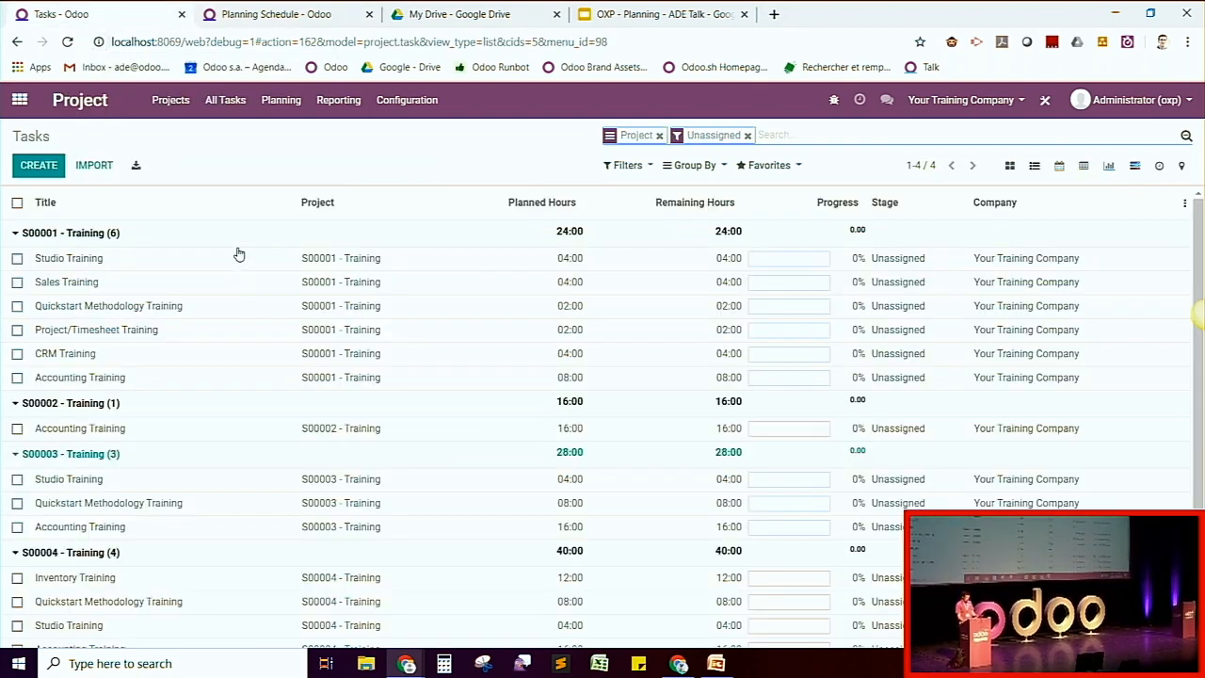
pyautogui.scroll(-1, 195, 312)
pyautogui.scroll(-1, 194, 313)
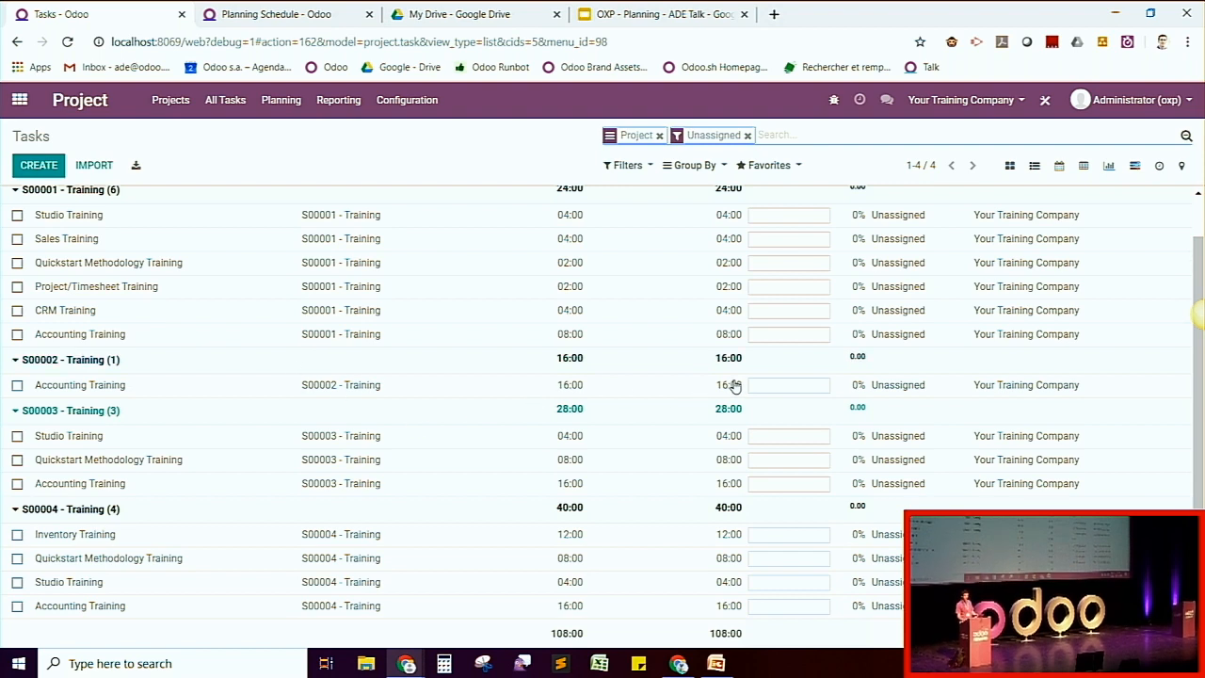
# Step: Schedule the second listed employee on the second listed training project from Monday 7 October at 08:00, extending the shift through Tuesday 8 October
pyautogui.click(283, 13)
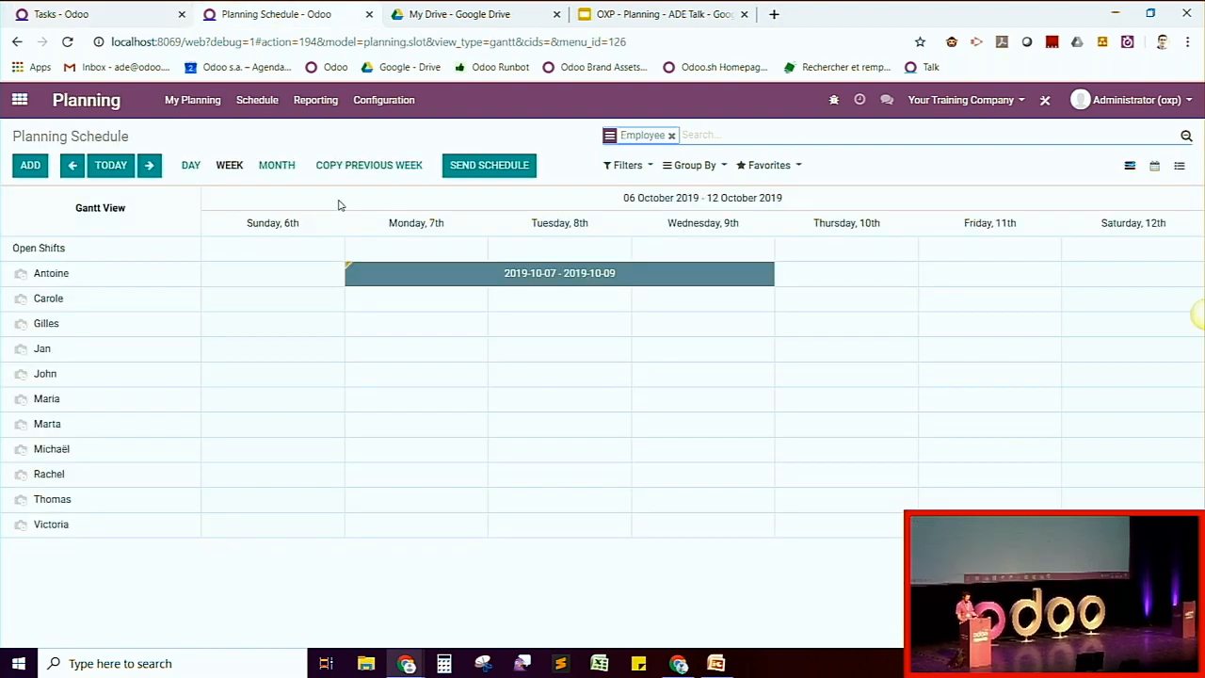
pyautogui.click(419, 320)
pyautogui.click(379, 243)
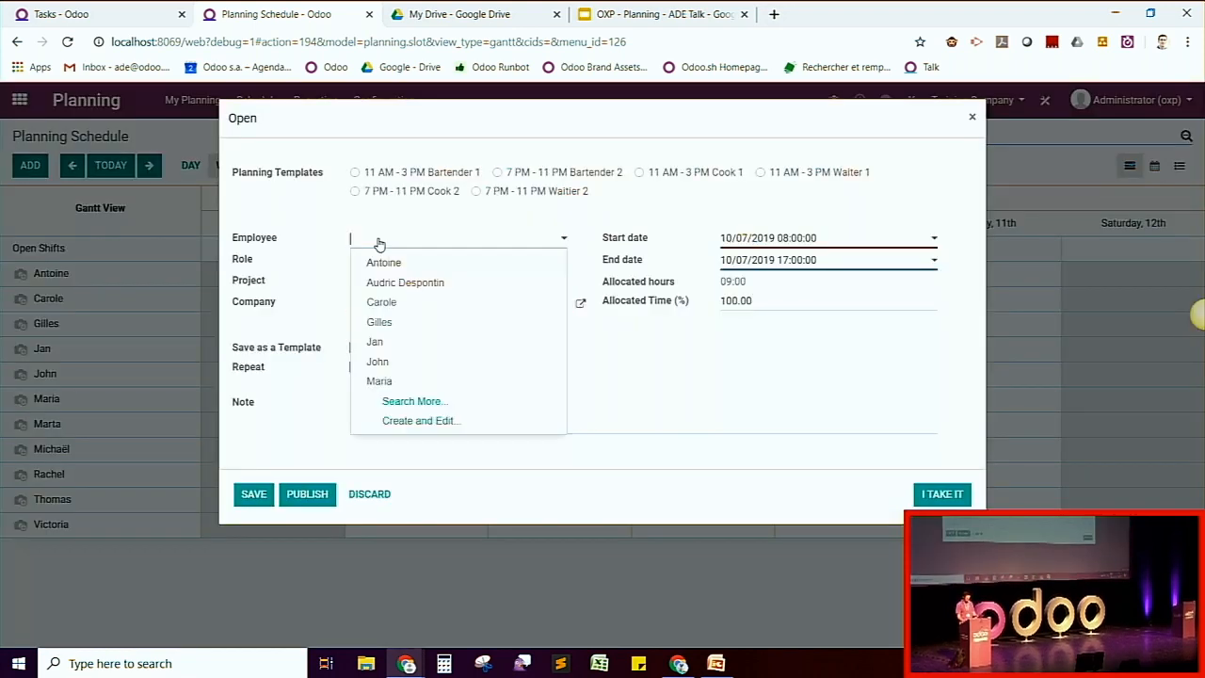
pyautogui.write('carol')
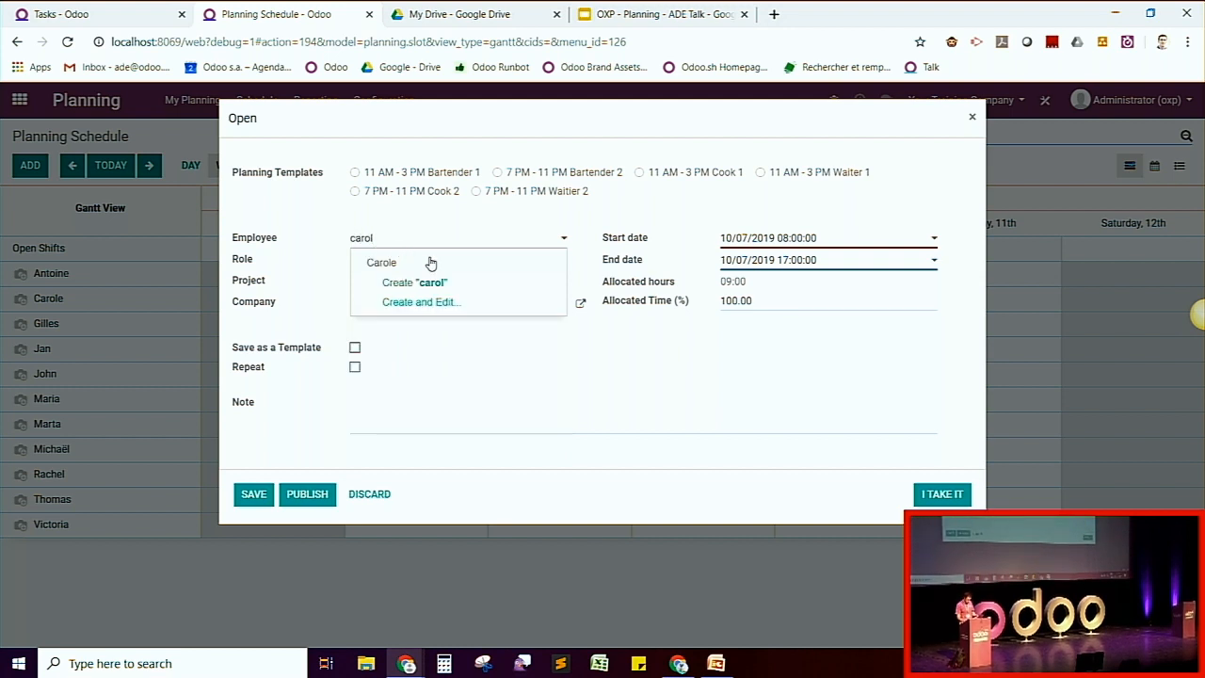
pyautogui.click(428, 262)
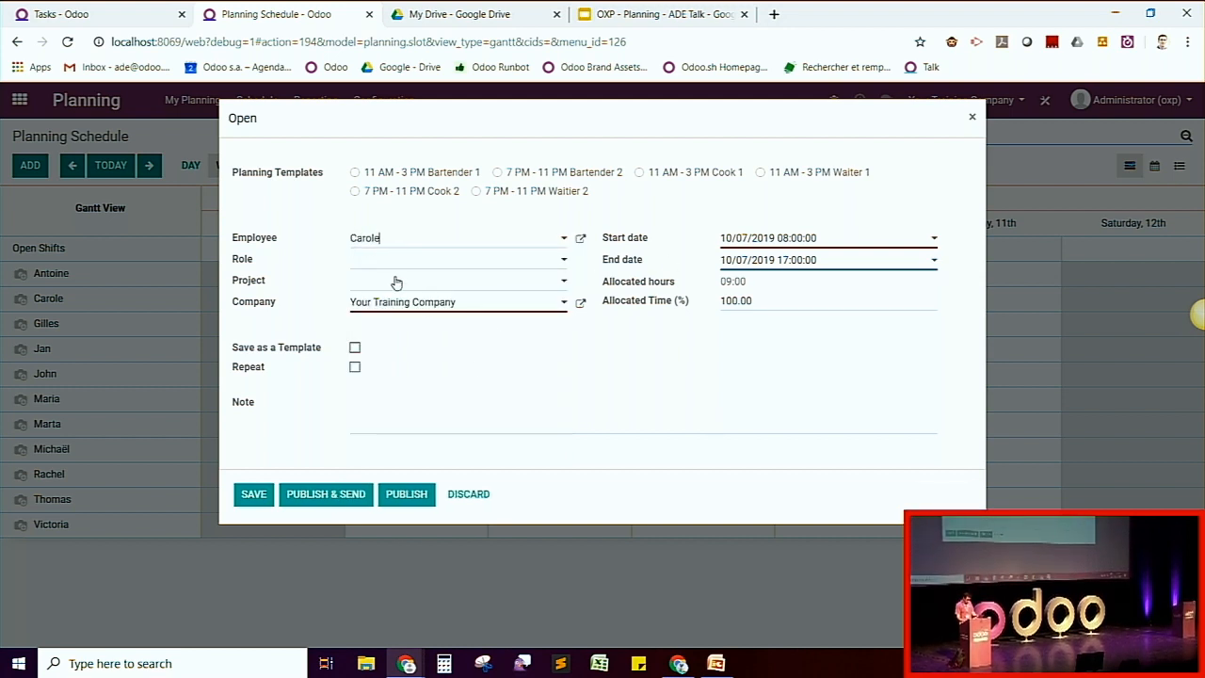
pyautogui.click(394, 289)
pyautogui.click(393, 324)
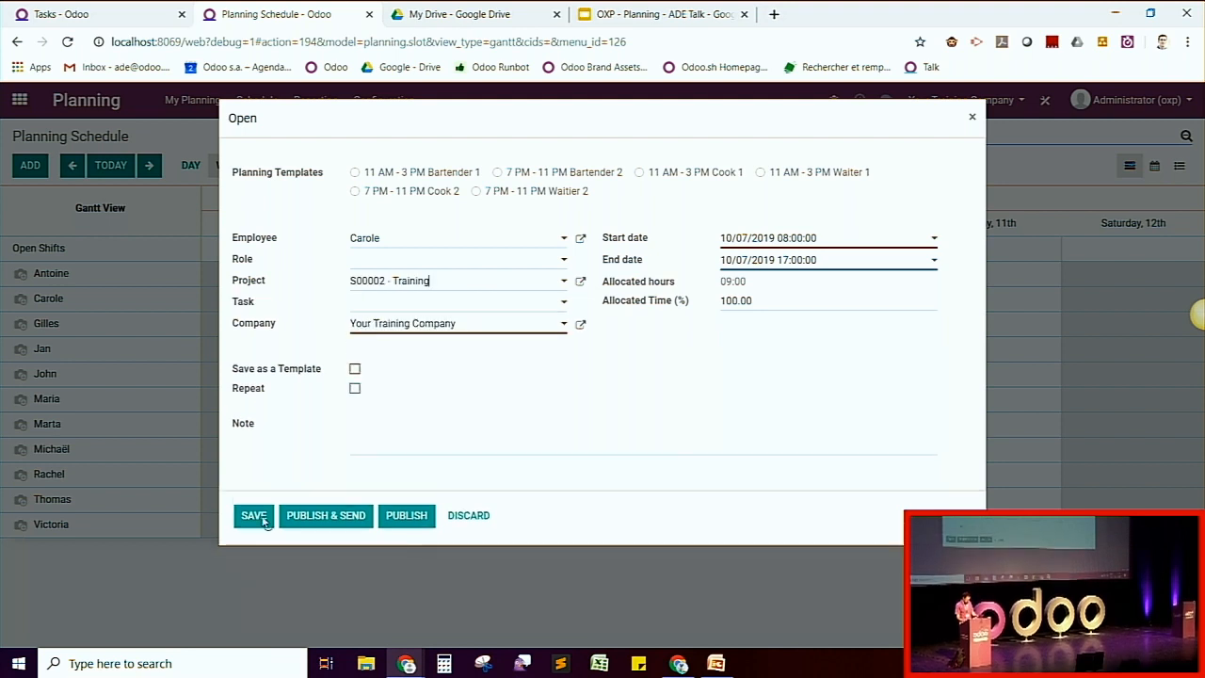
pyautogui.click(254, 516)
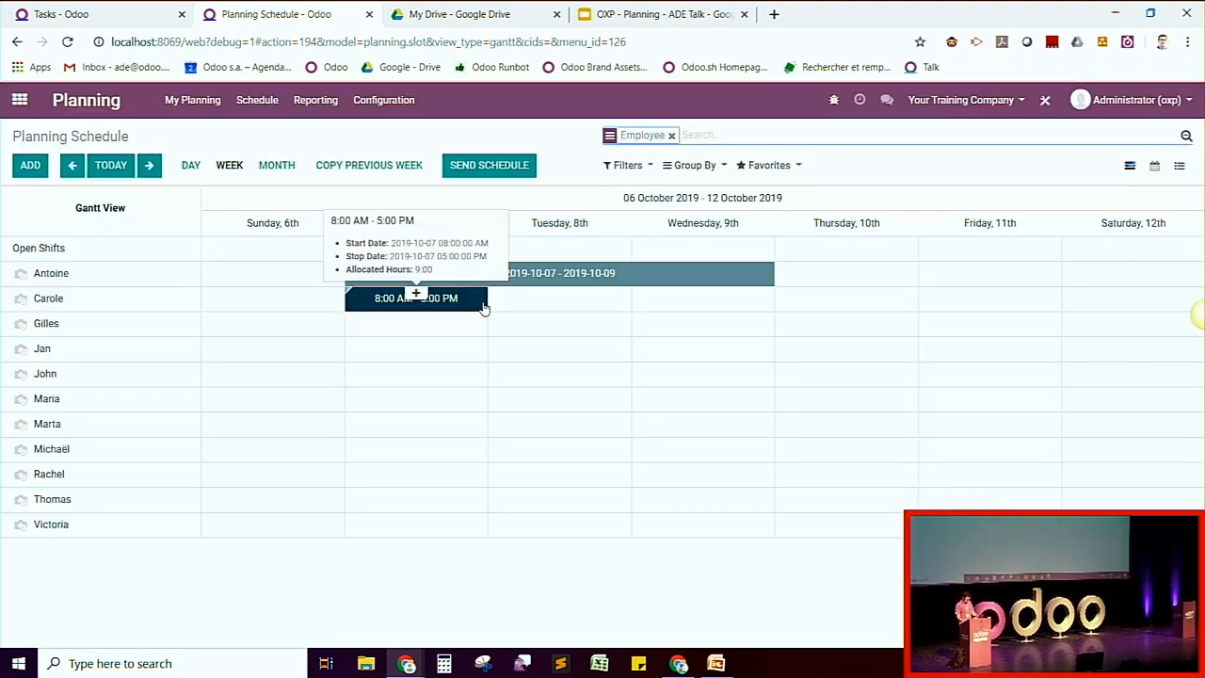
pyautogui.moveTo(487, 306); pyautogui.dragTo(608, 311)
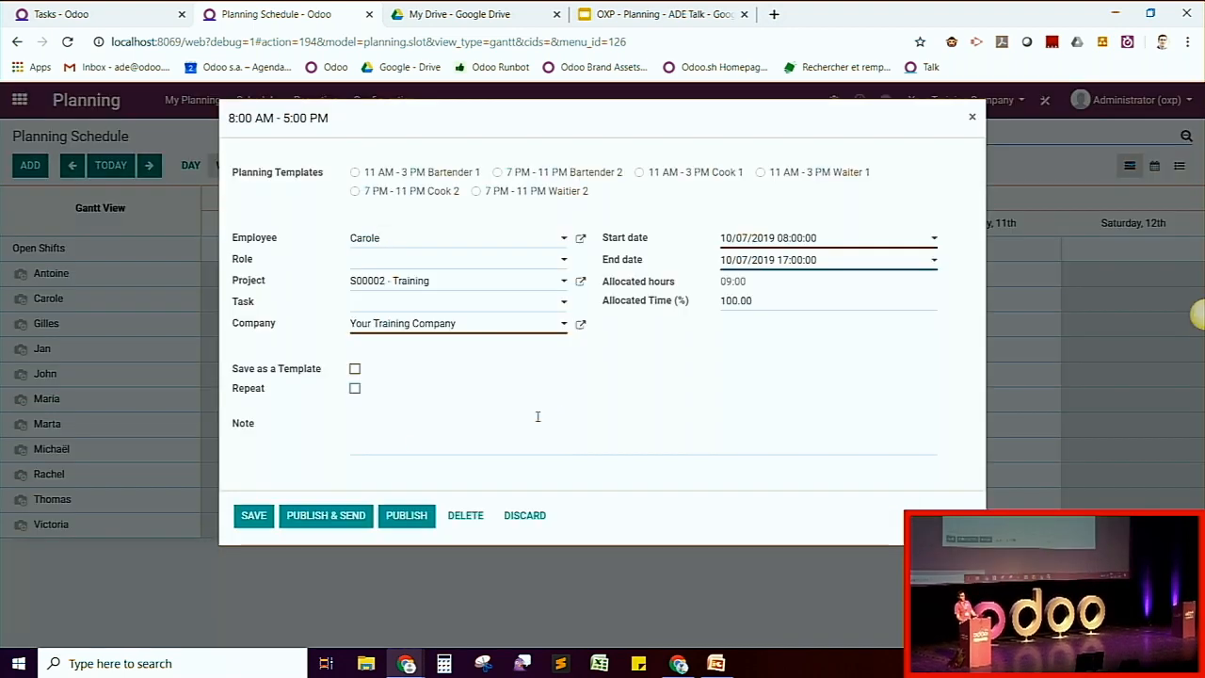
pyautogui.click(247, 517)
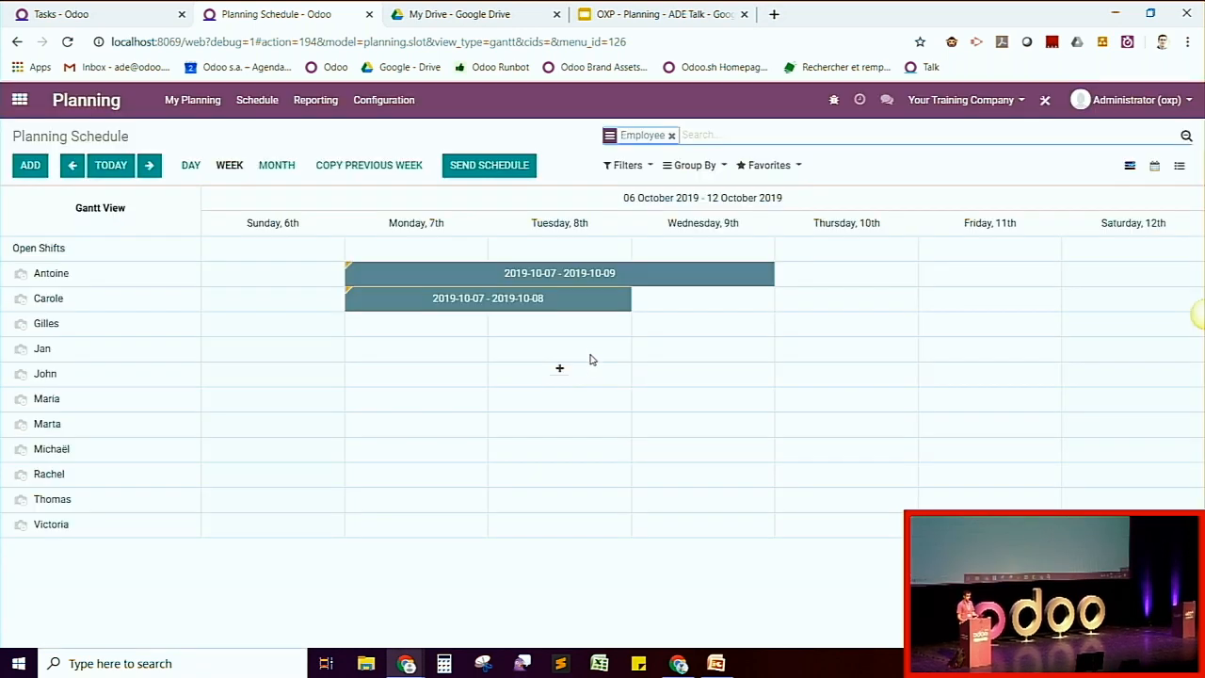
# Step: Move the second listed employee's shift to Thursday 10 – Friday 11 October, and check the next training project's hours in the Project task list
pyautogui.moveTo(593, 300); pyautogui.dragTo(1039, 297)
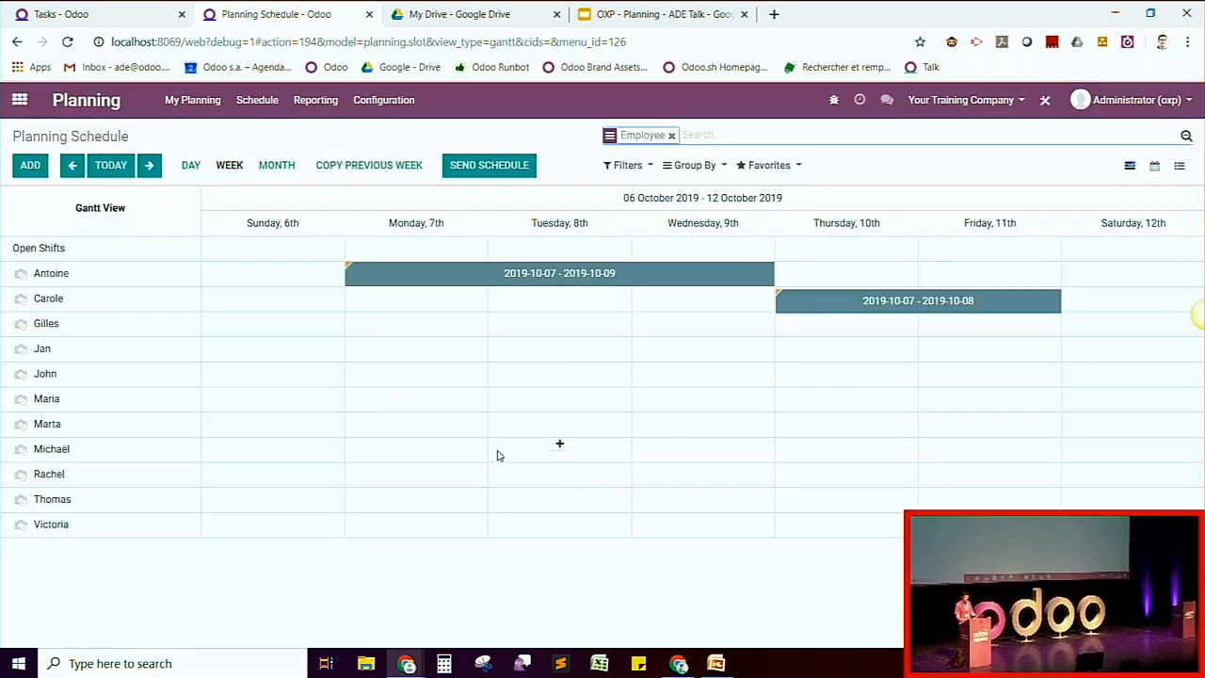
pyautogui.click(134, 13)
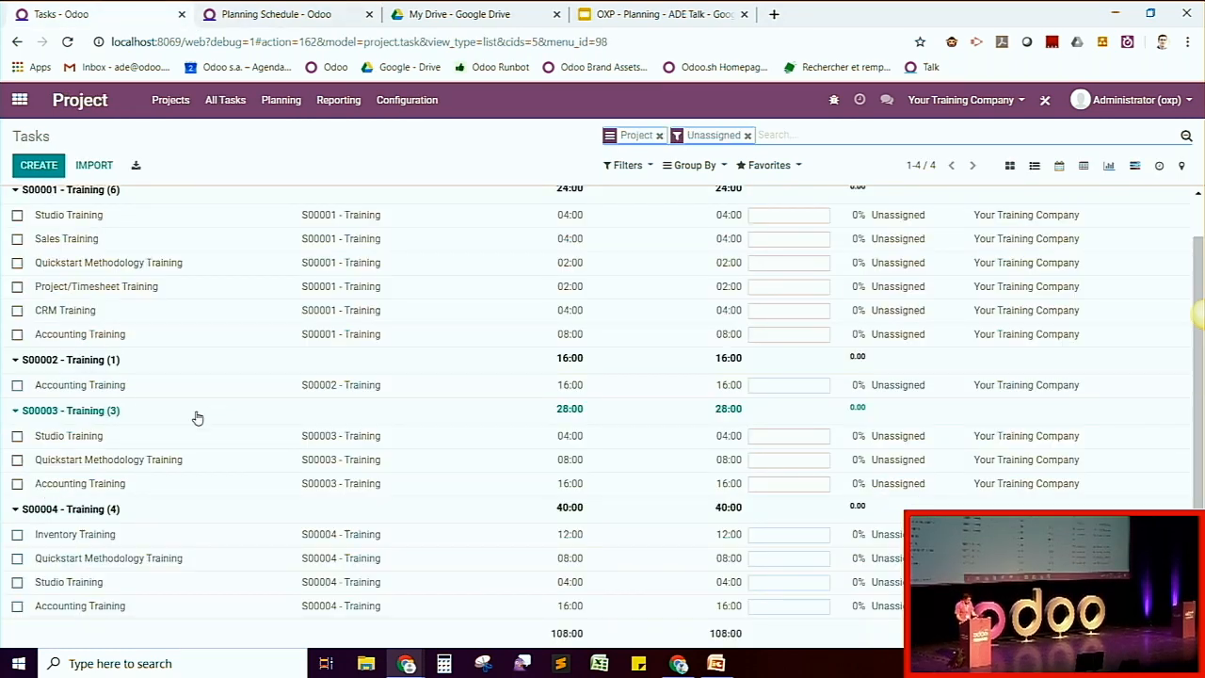
pyautogui.click(260, 11)
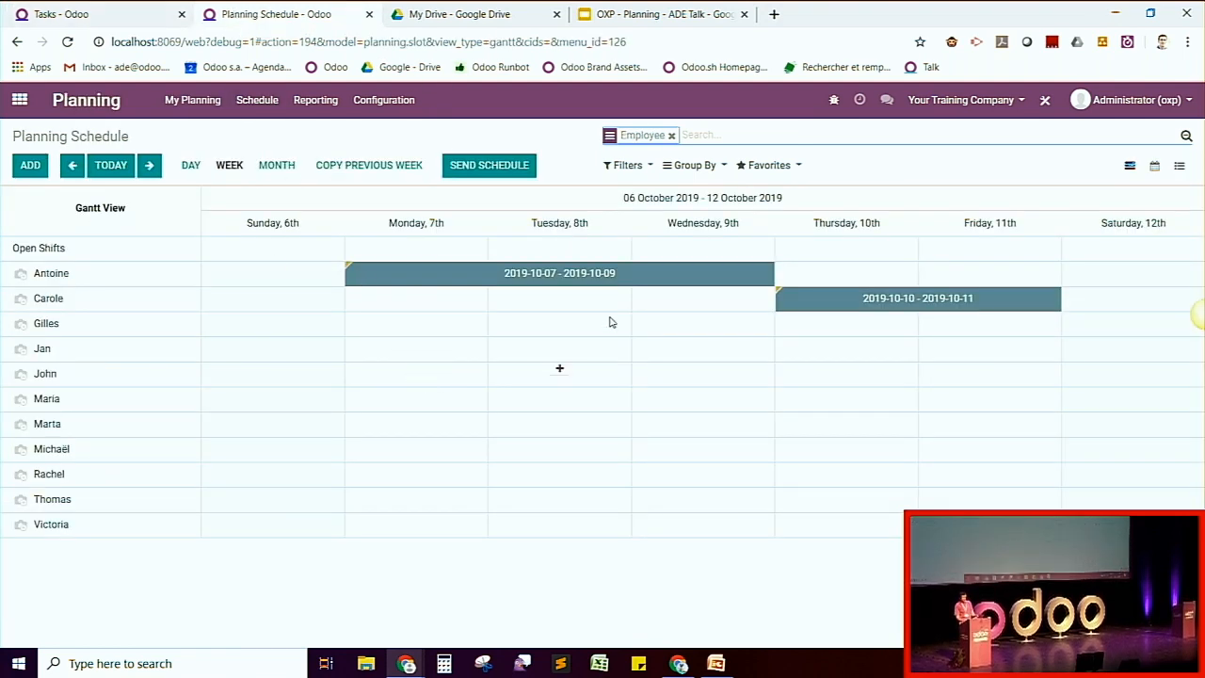
# Step: Create a shift on Monday 7 October, 08:00–17:00, for the fifth listed employee and assign it to the third listed training project
pyautogui.click(621, 272)
pyautogui.write('Joh')
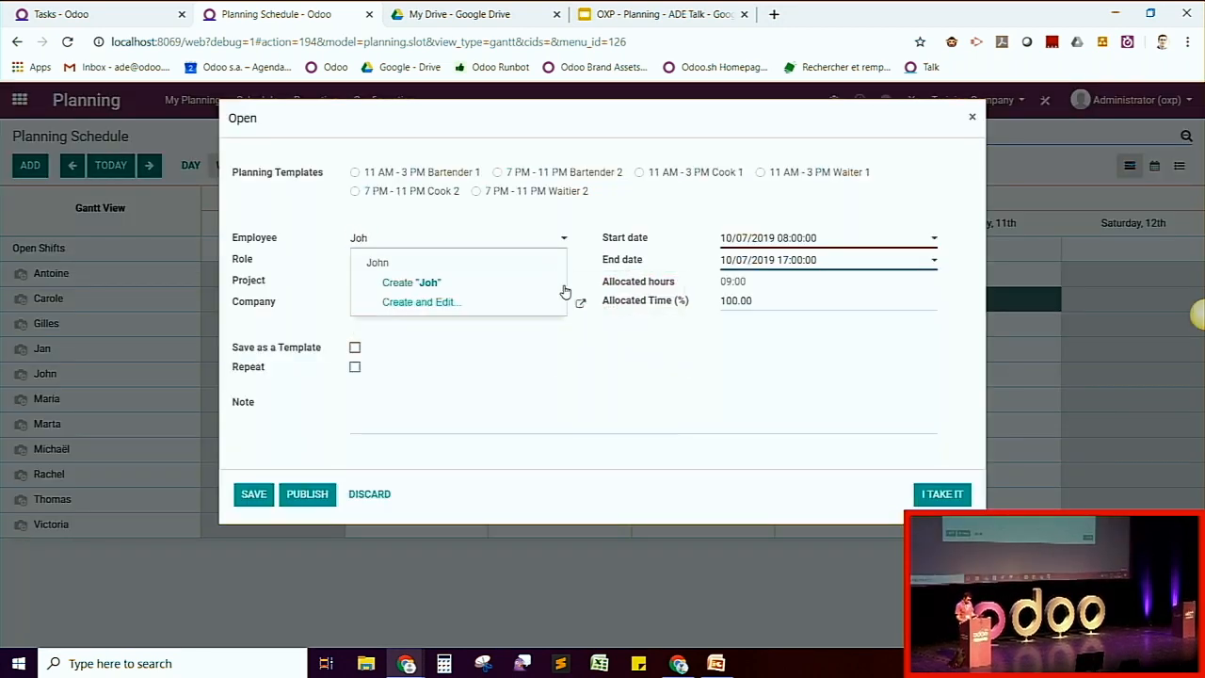
pyautogui.click(539, 267)
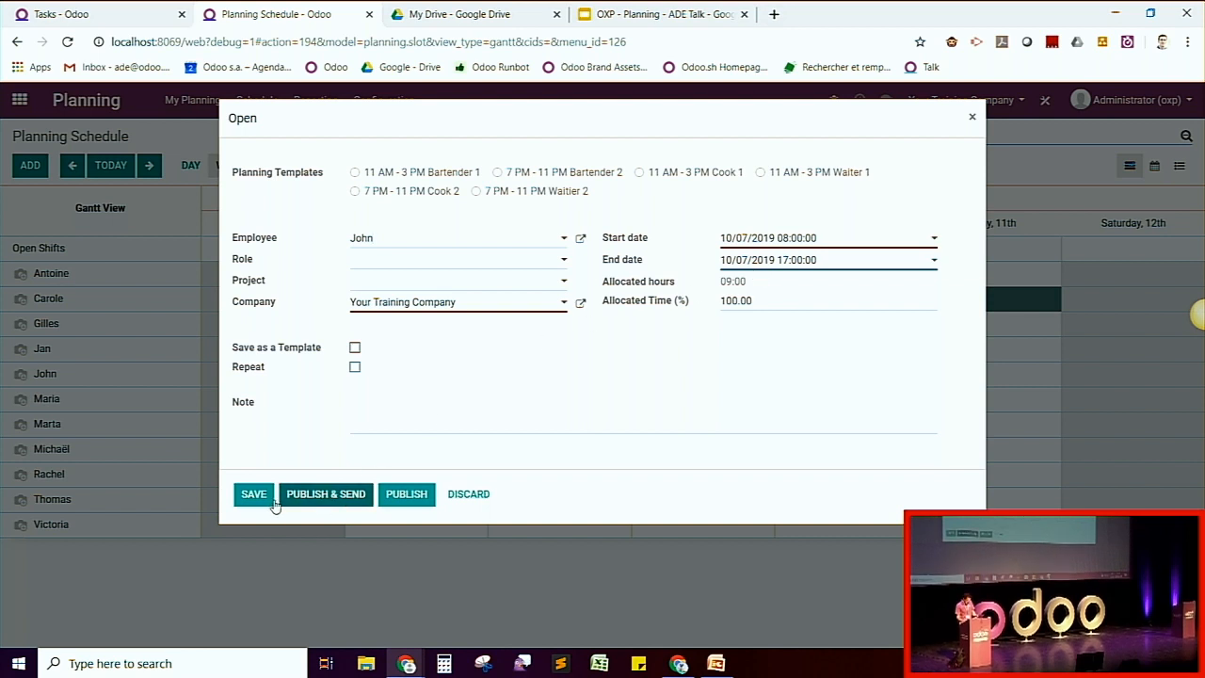
pyautogui.click(252, 494)
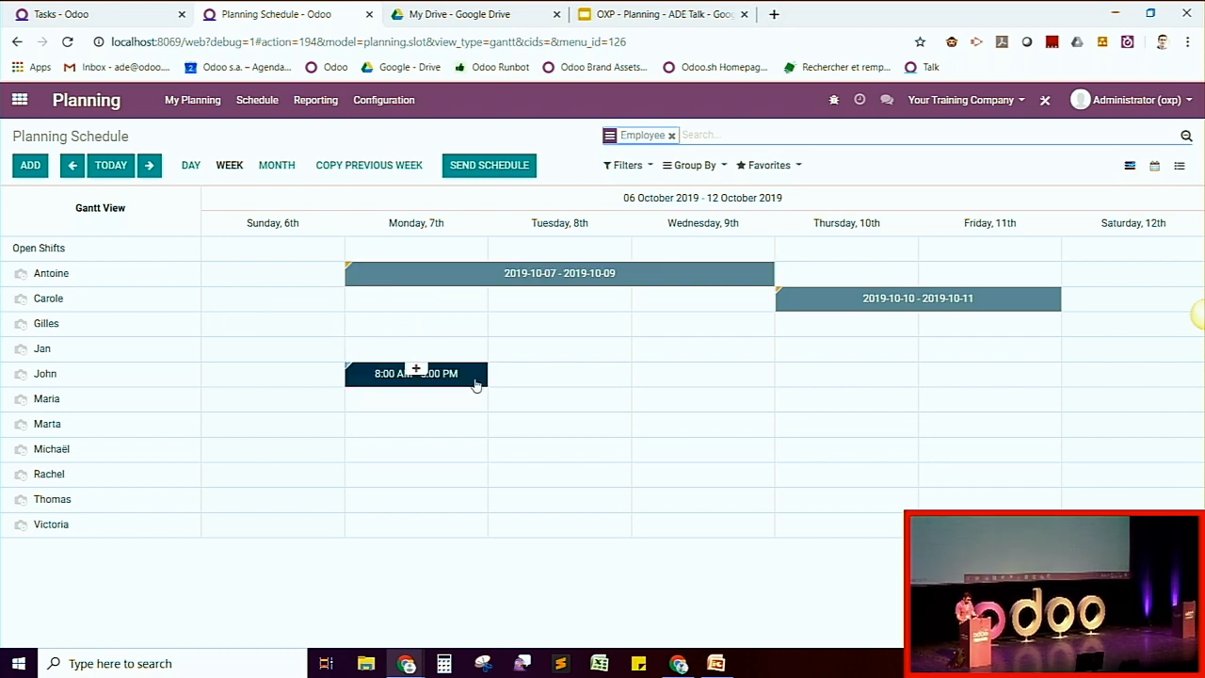
pyautogui.click(475, 374)
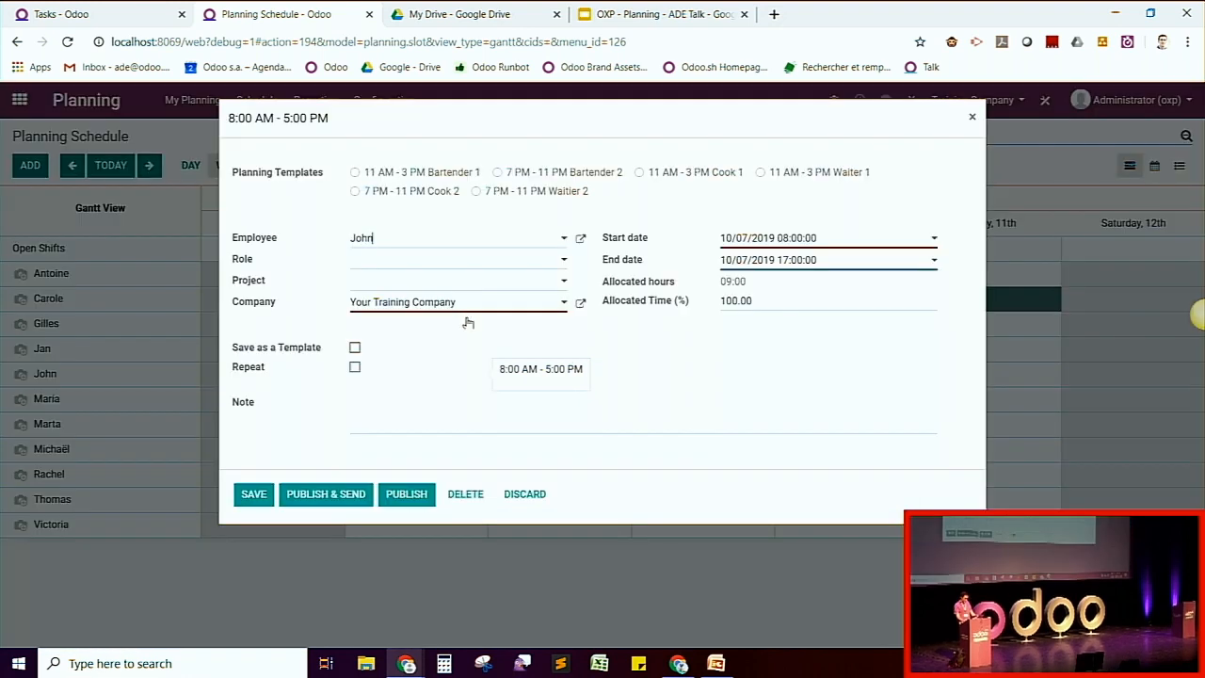
pyautogui.click(443, 285)
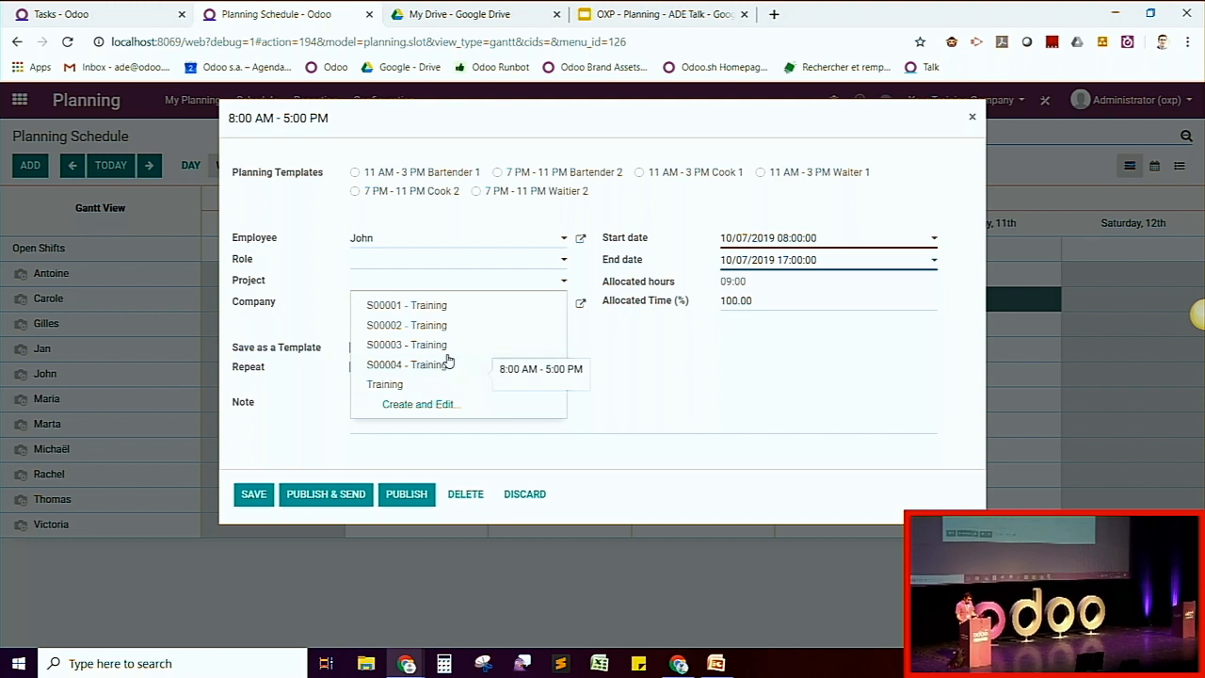
pyautogui.click(439, 344)
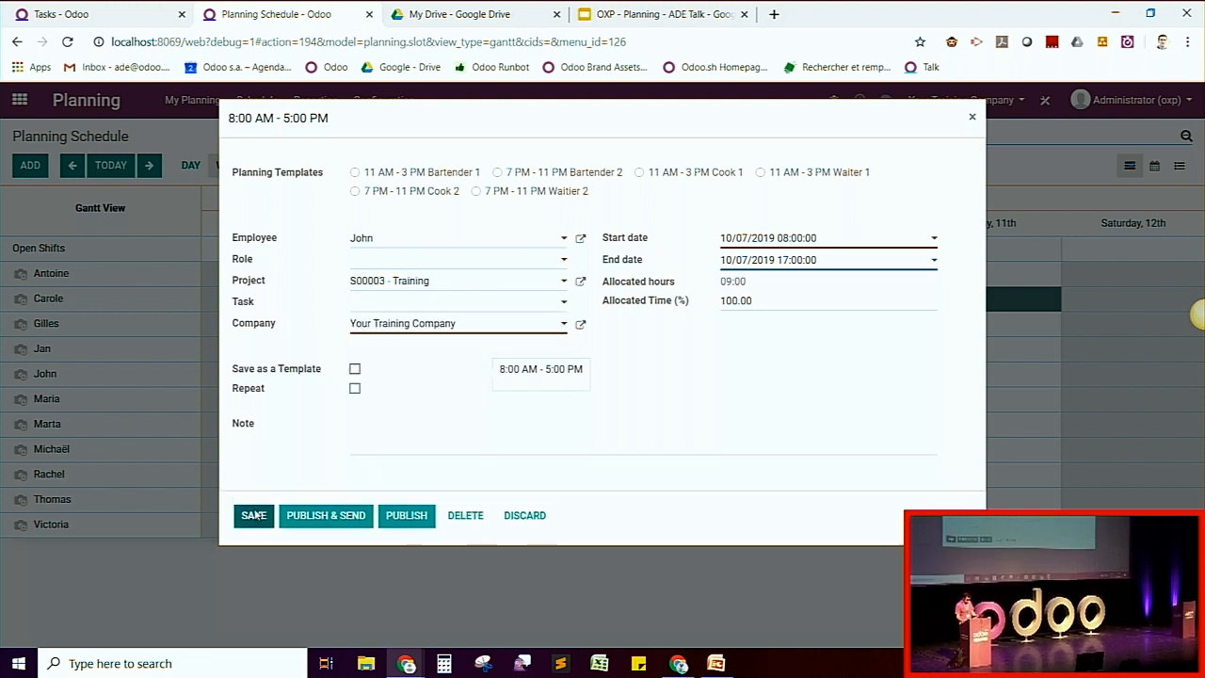
pyautogui.click(253, 515)
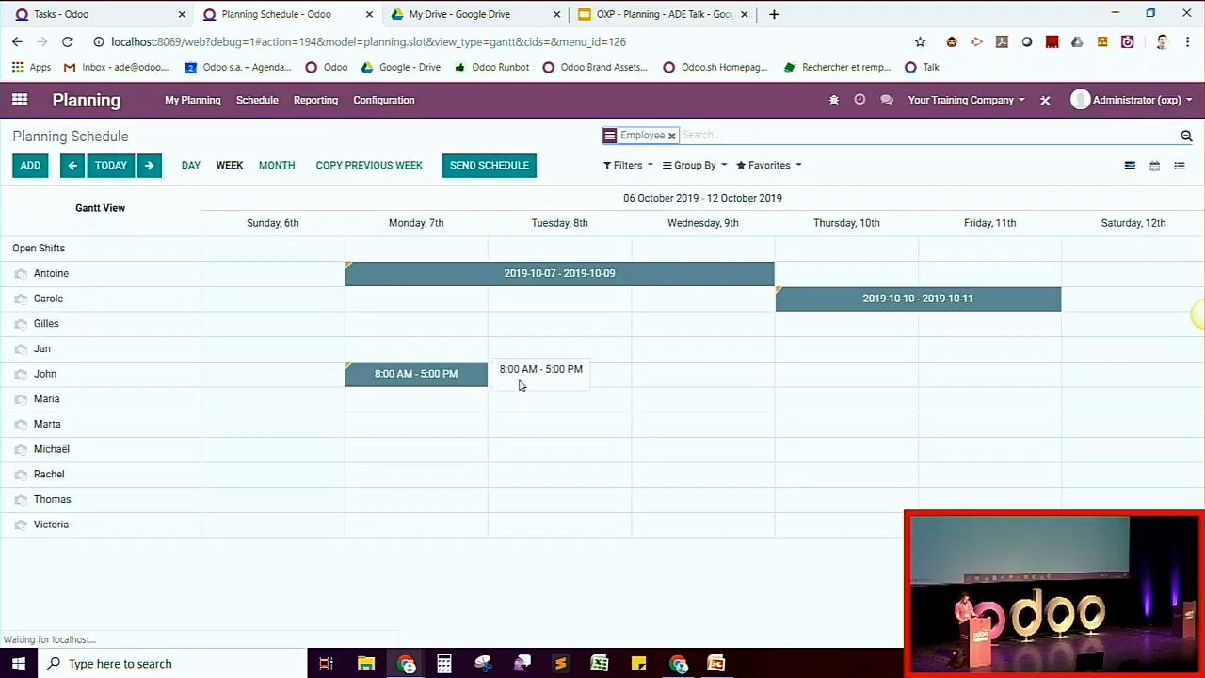
# Step: Check the third training project's planned hours and extend the fifth listed employee's shift to end on 10/10/2019 at 14:00
pyautogui.click(65, 14)
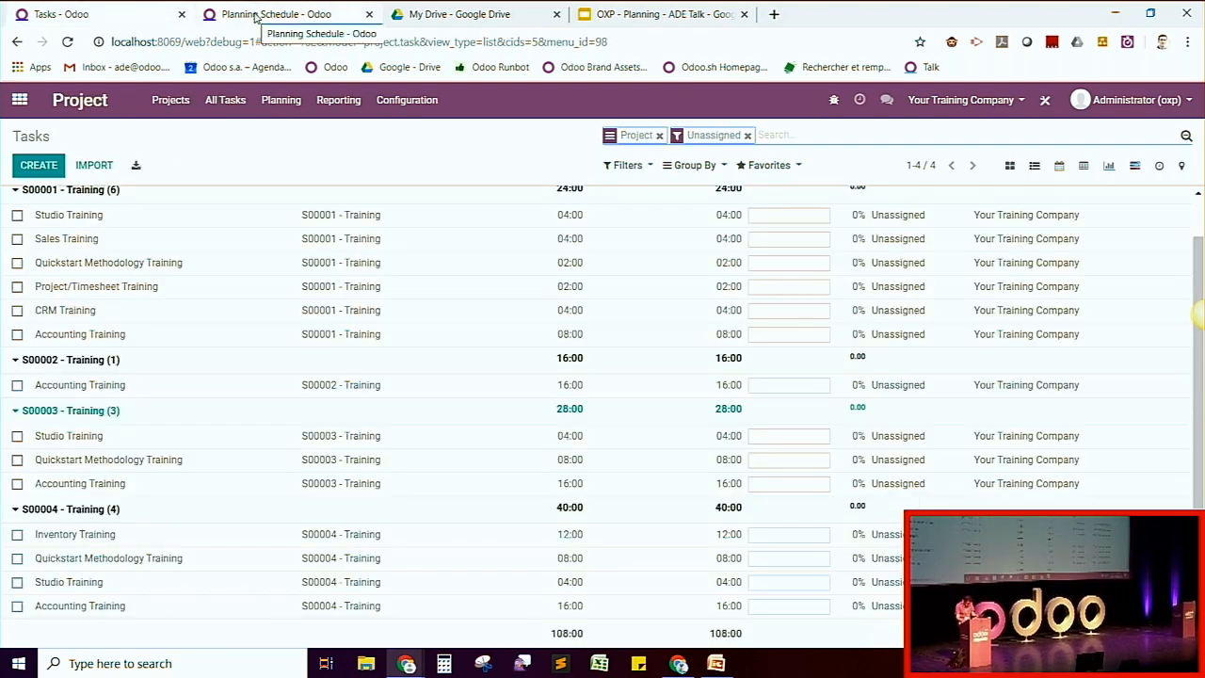
pyautogui.click(257, 14)
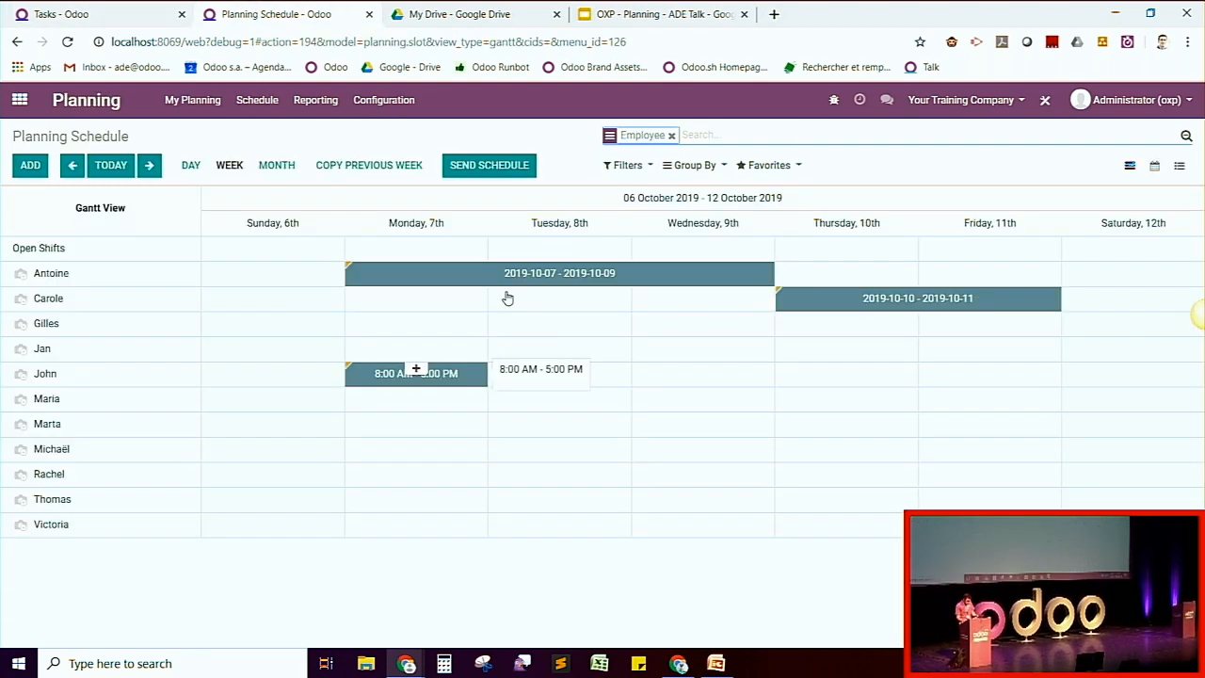
pyautogui.click(484, 377)
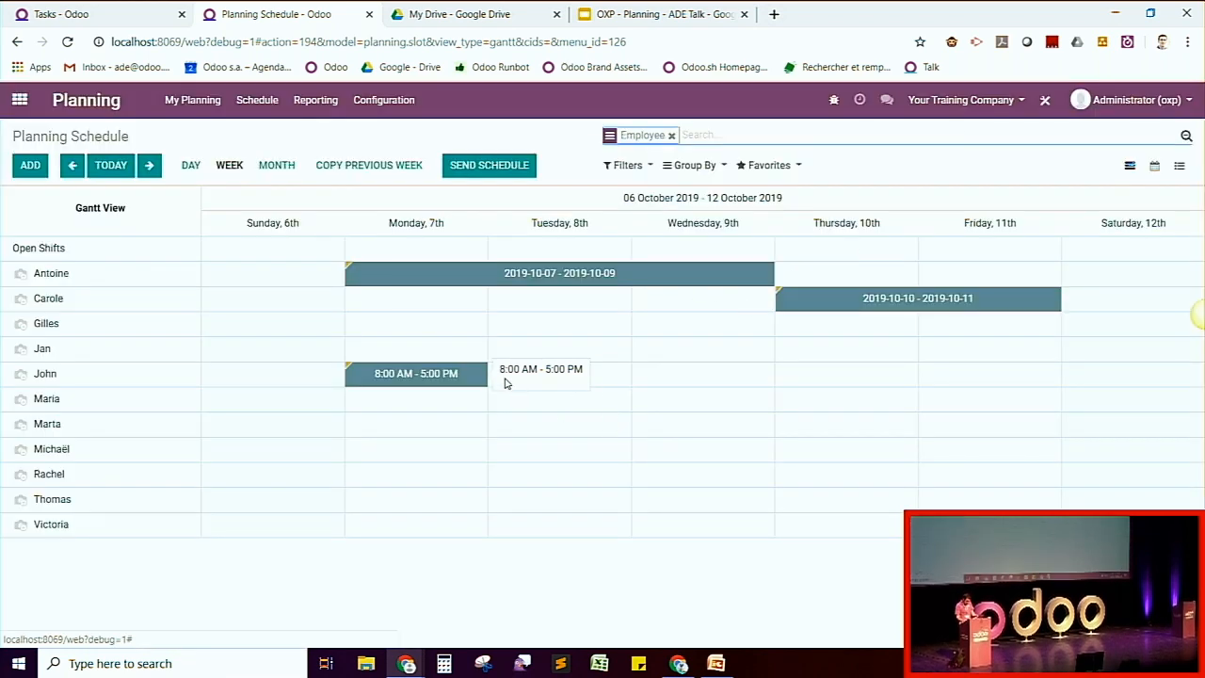
pyautogui.moveTo(489, 381); pyautogui.dragTo(575, 379)
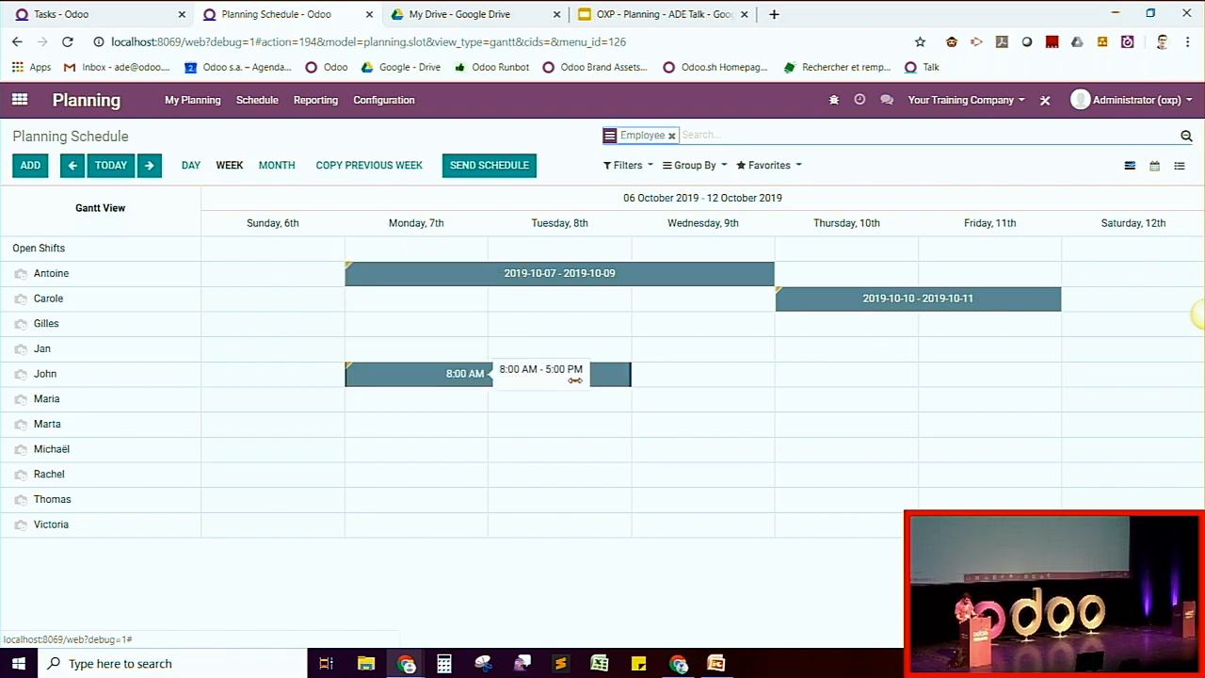
pyautogui.moveTo(683, 383); pyautogui.dragTo(715, 386)
pyautogui.click(717, 386)
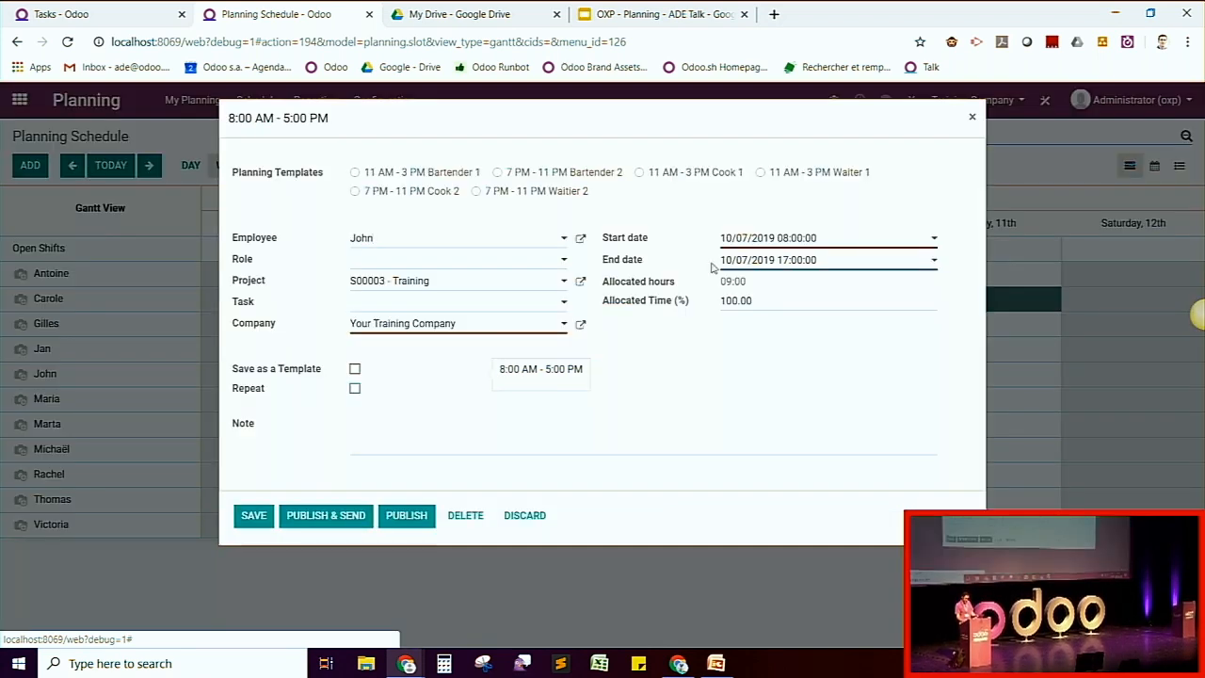
pyautogui.click(819, 261)
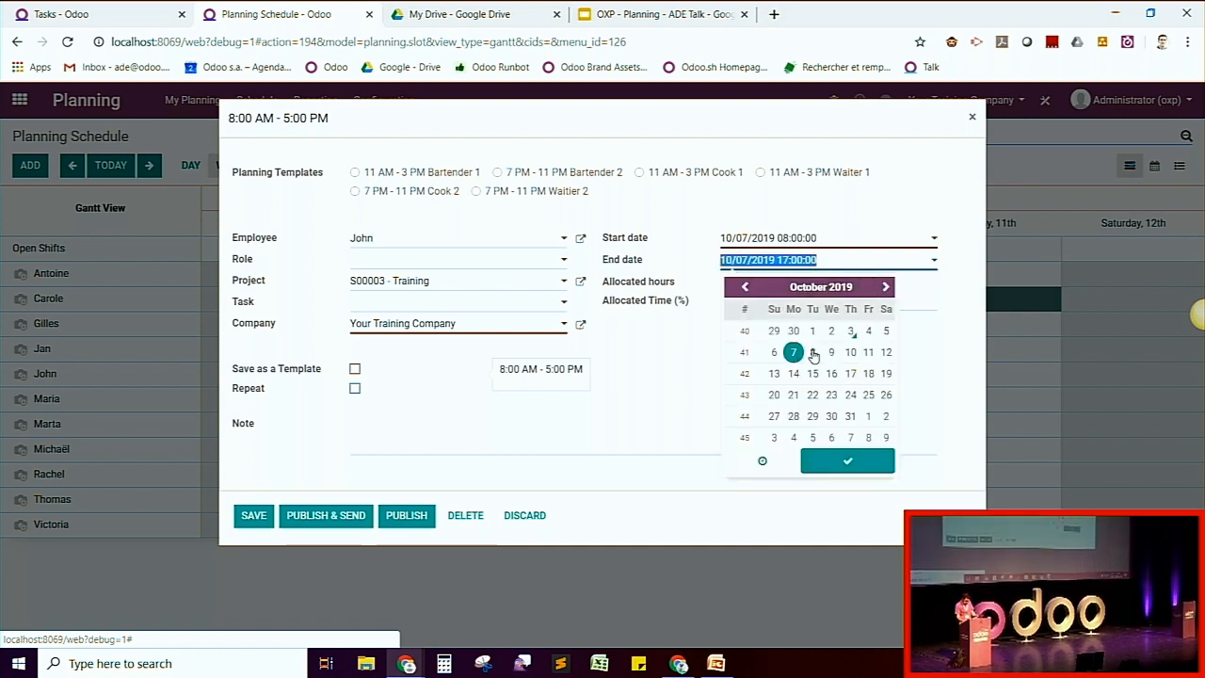
pyautogui.click(850, 353)
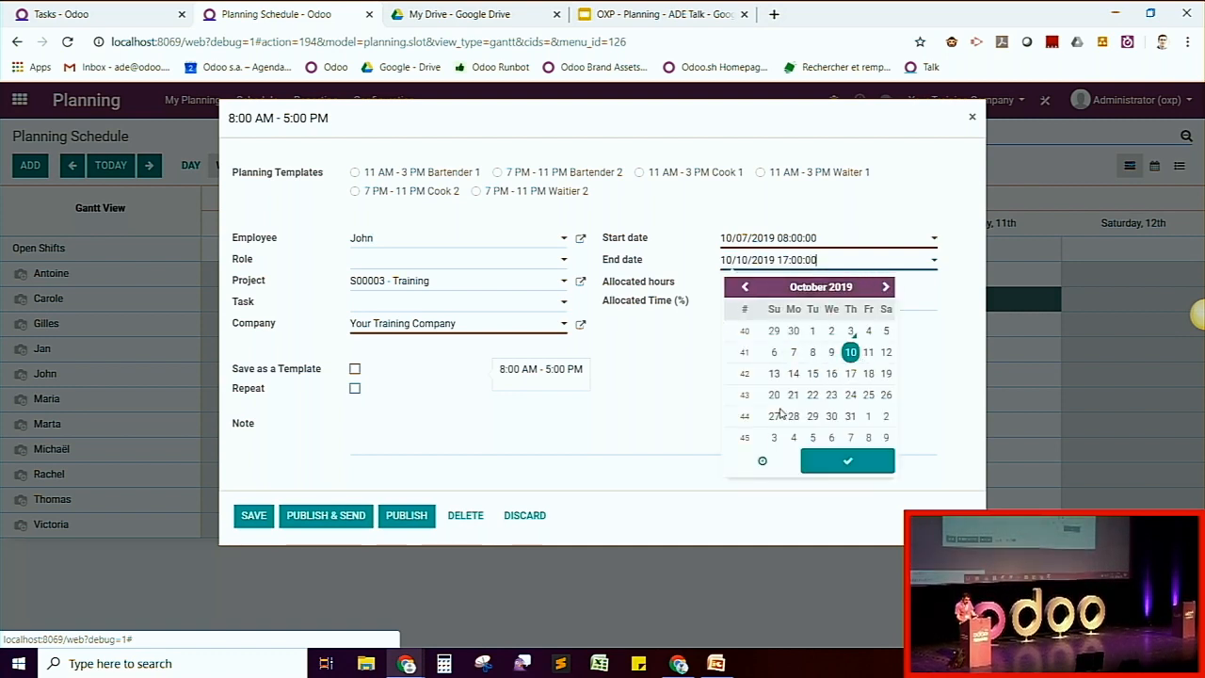
pyautogui.click(762, 461)
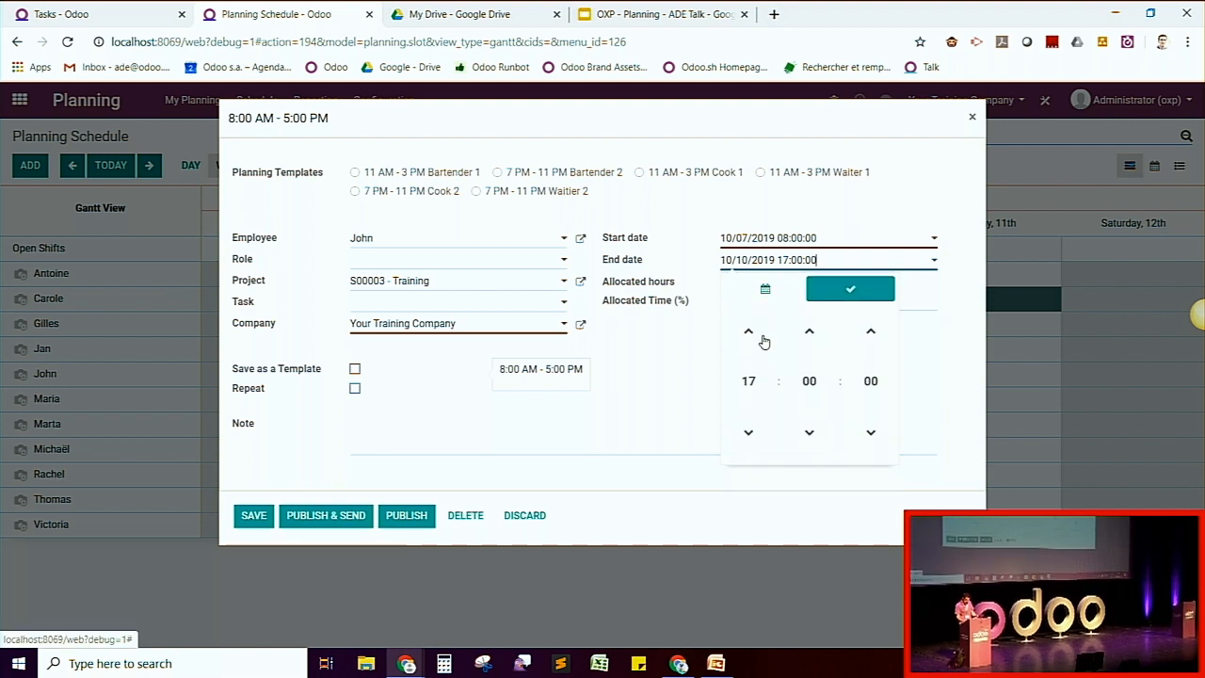
pyautogui.click(749, 432)
pyautogui.click(829, 288)
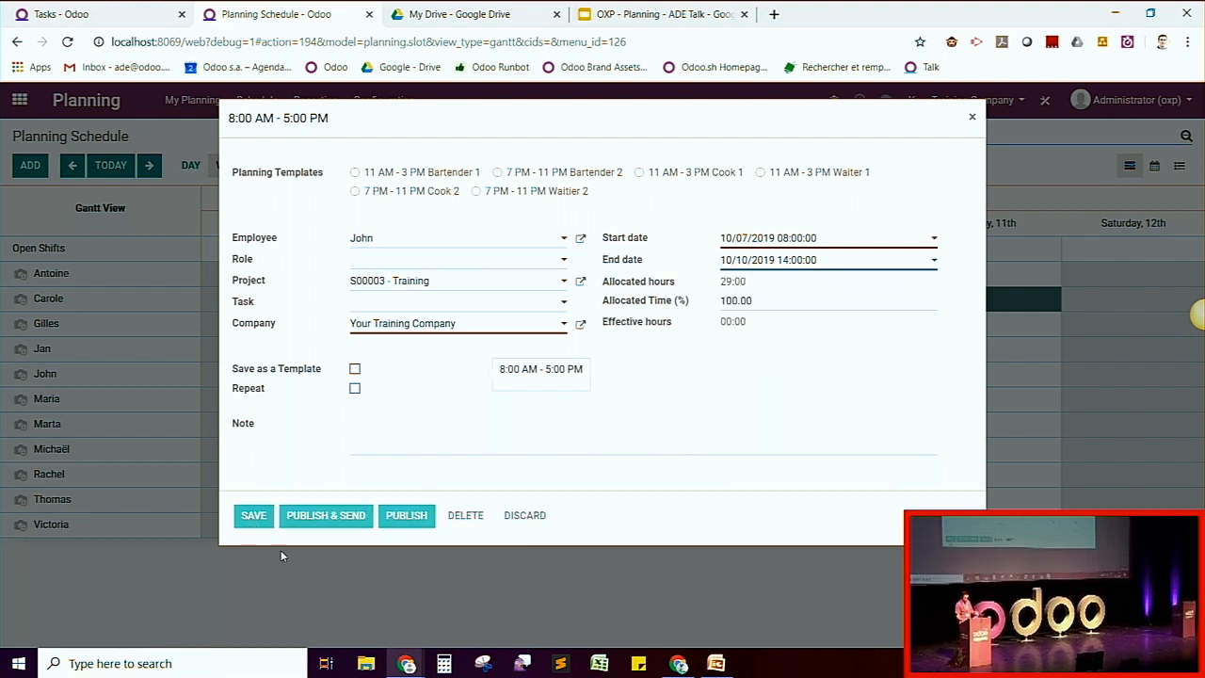
pyautogui.click(269, 516)
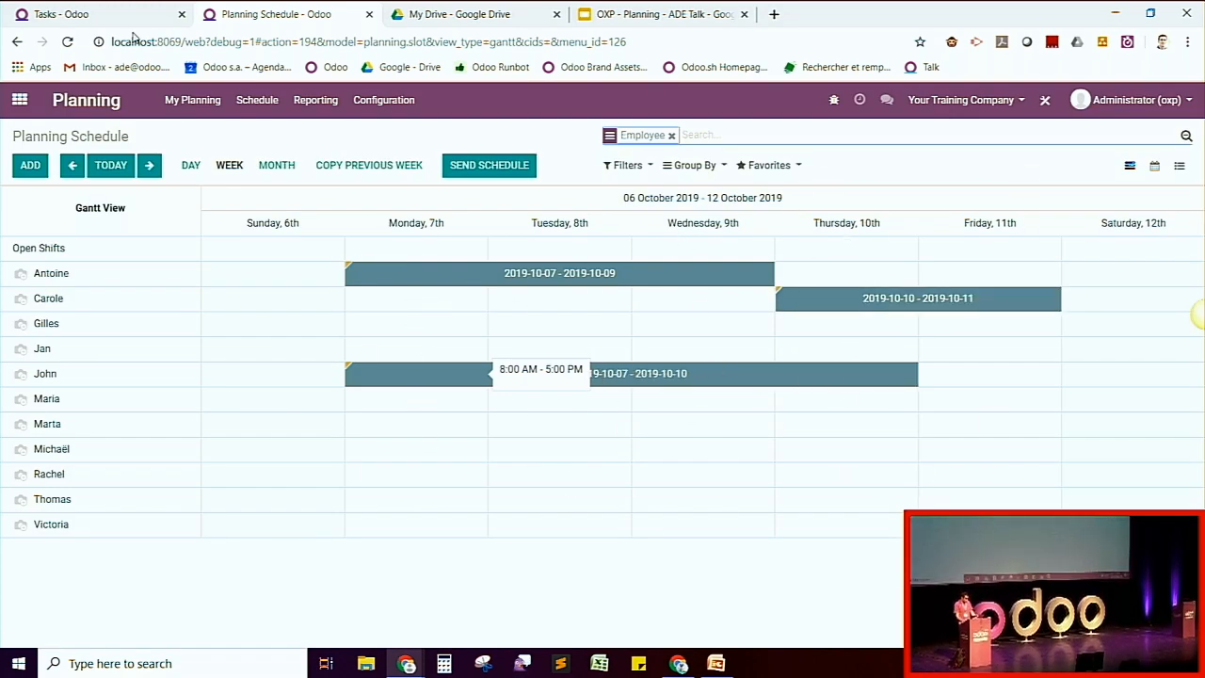
# Step: Check the fourth training project's planned hours and create a Monday 7 October shift, 08:00–17:00, for the eighth listed employee
pyautogui.click(104, 14)
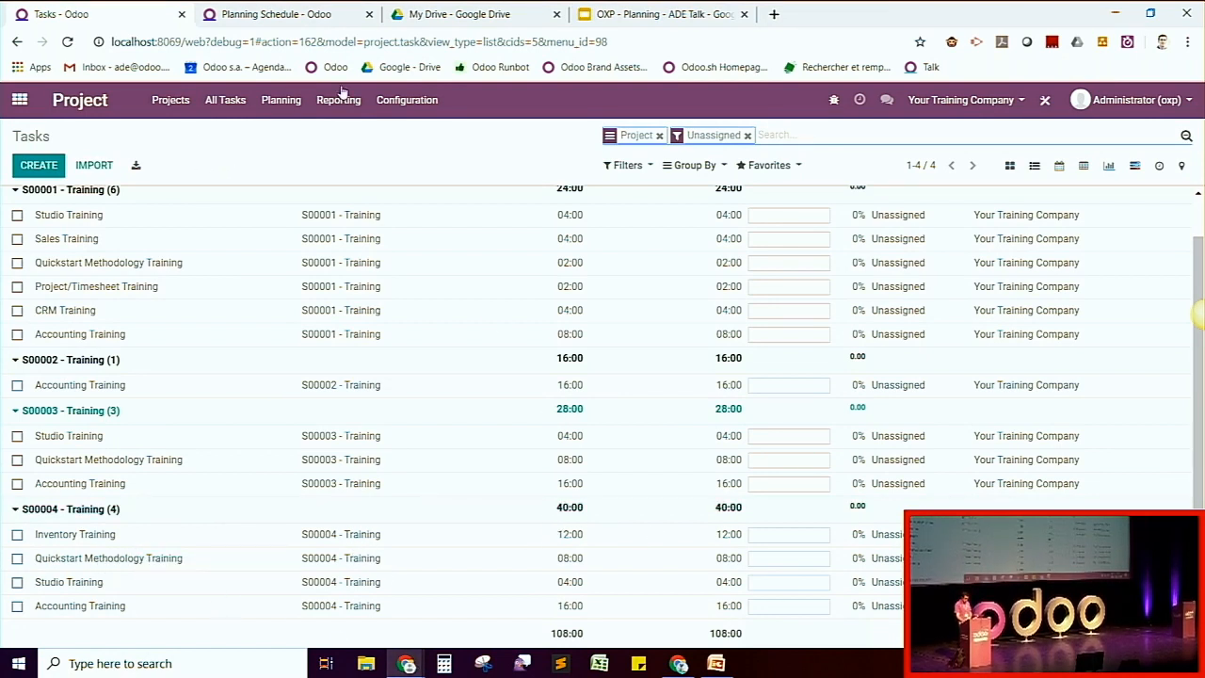
pyautogui.click(317, 13)
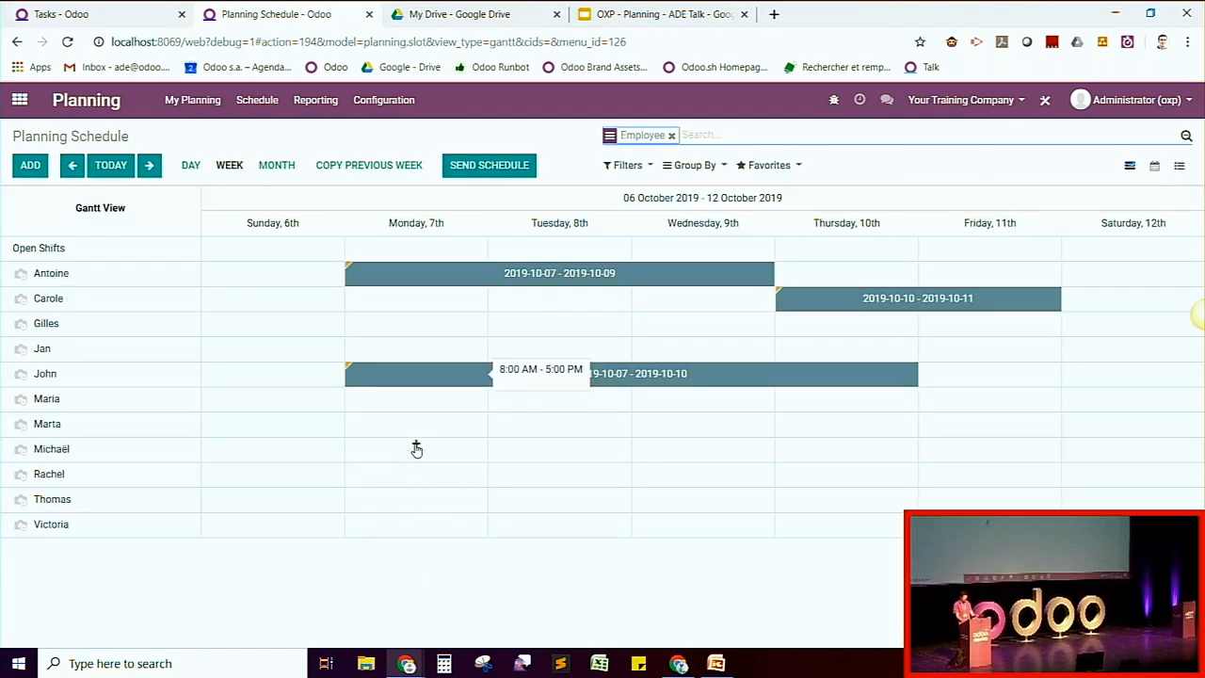
pyautogui.click(415, 414)
pyautogui.write('Mich')
pyautogui.click(431, 265)
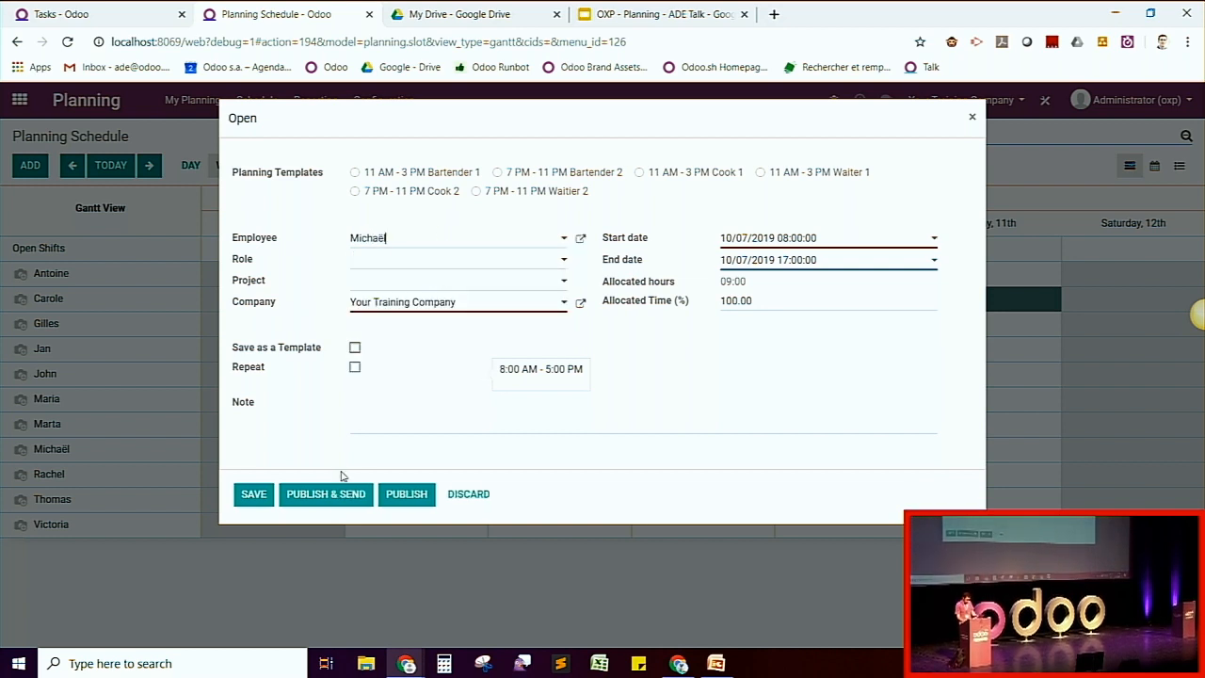
pyautogui.click(253, 494)
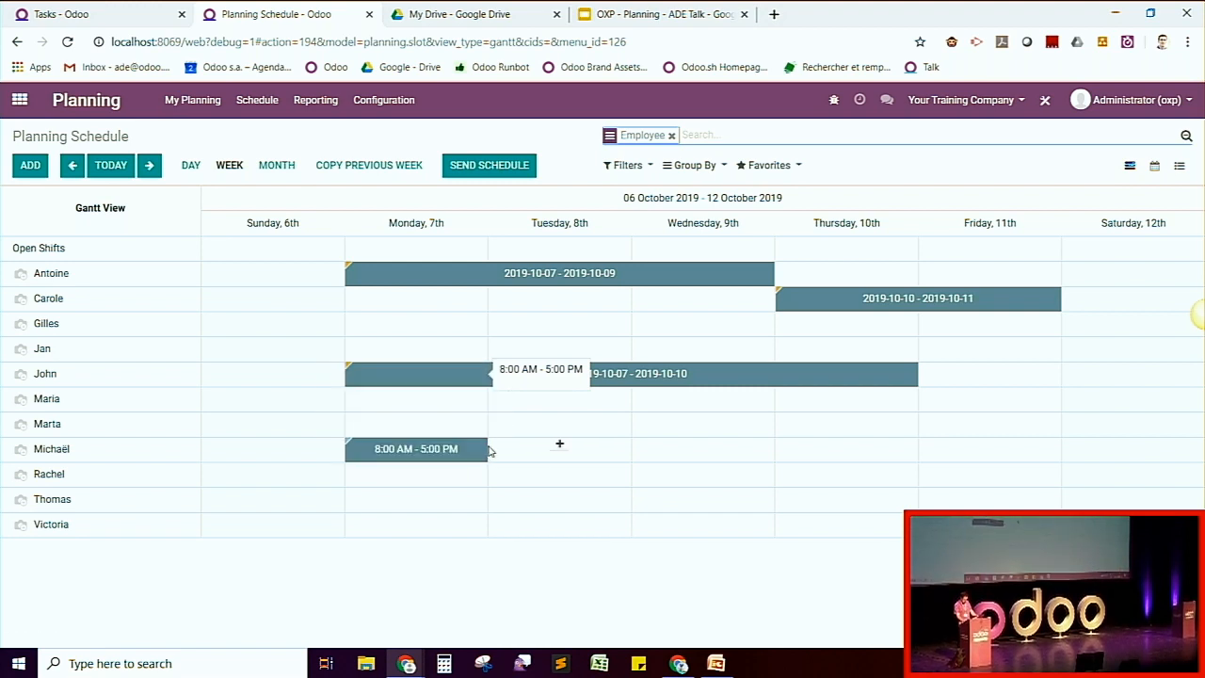
# Step: Extend the eighth listed employee's shift through Friday 11 October and assign it to the fourth listed training project
pyautogui.moveTo(489, 452); pyautogui.dragTo(1001, 458)
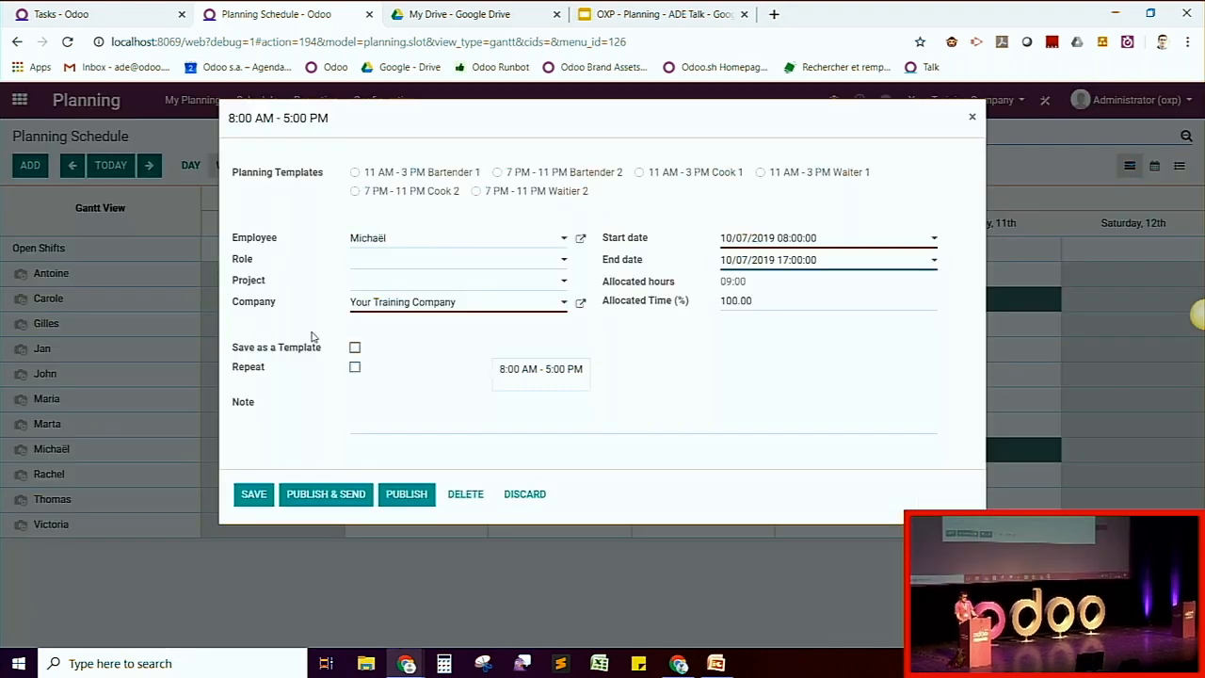
pyautogui.click(392, 285)
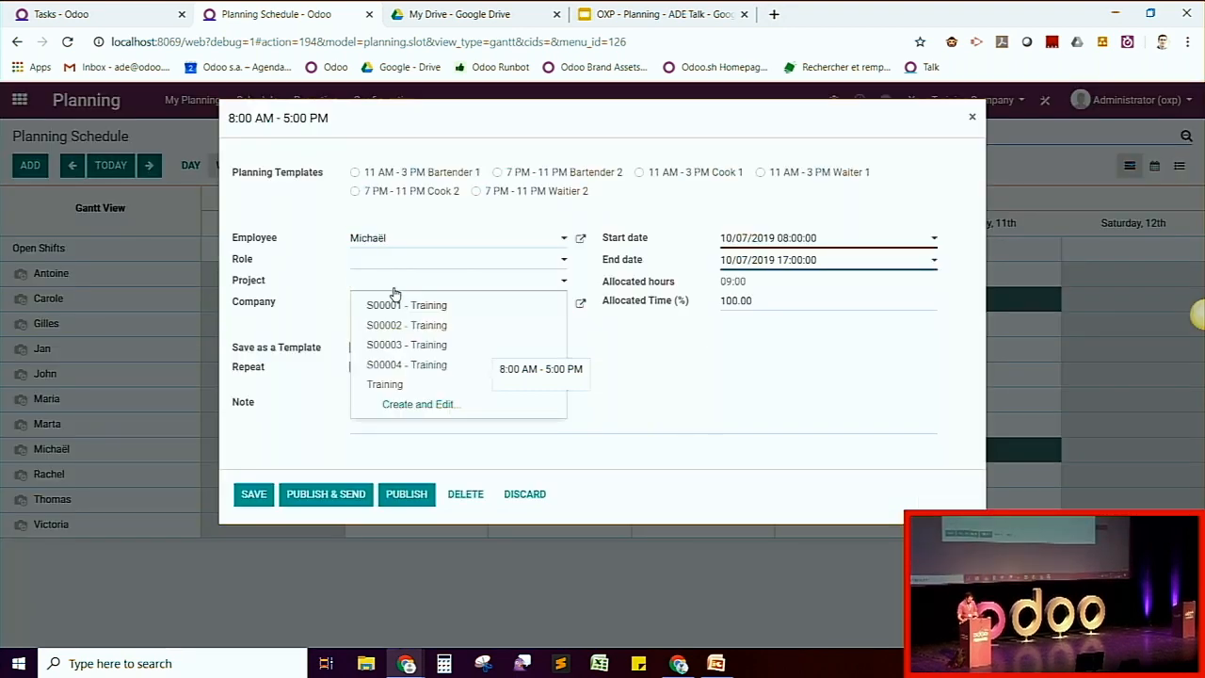
pyautogui.click(408, 367)
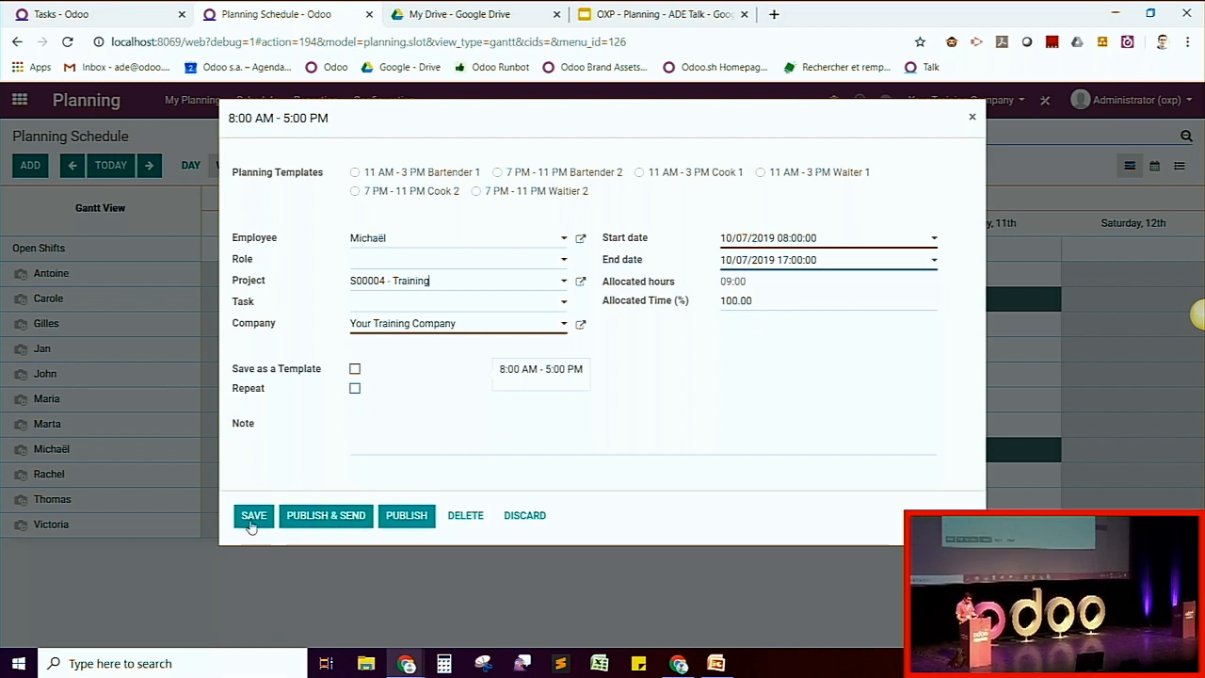
pyautogui.click(251, 525)
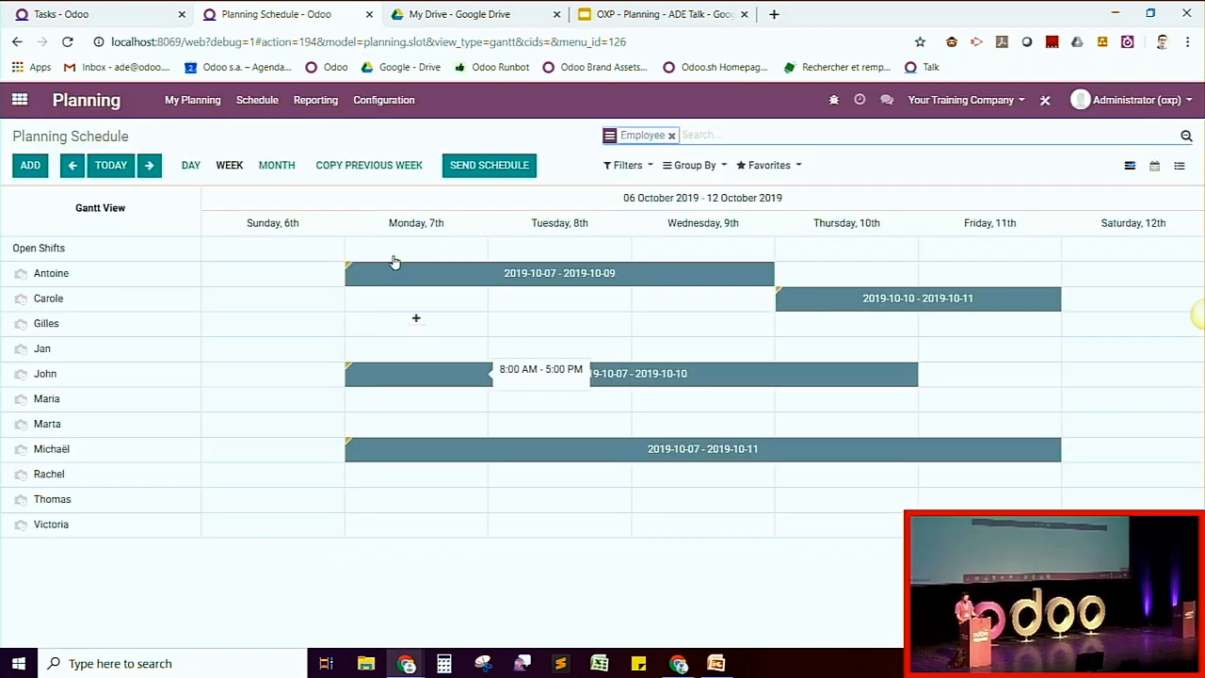
# Step: Publish and send the schedule for 6–12 October, including open shifts, and group the shifts by project under each employee
pyautogui.click(524, 179)
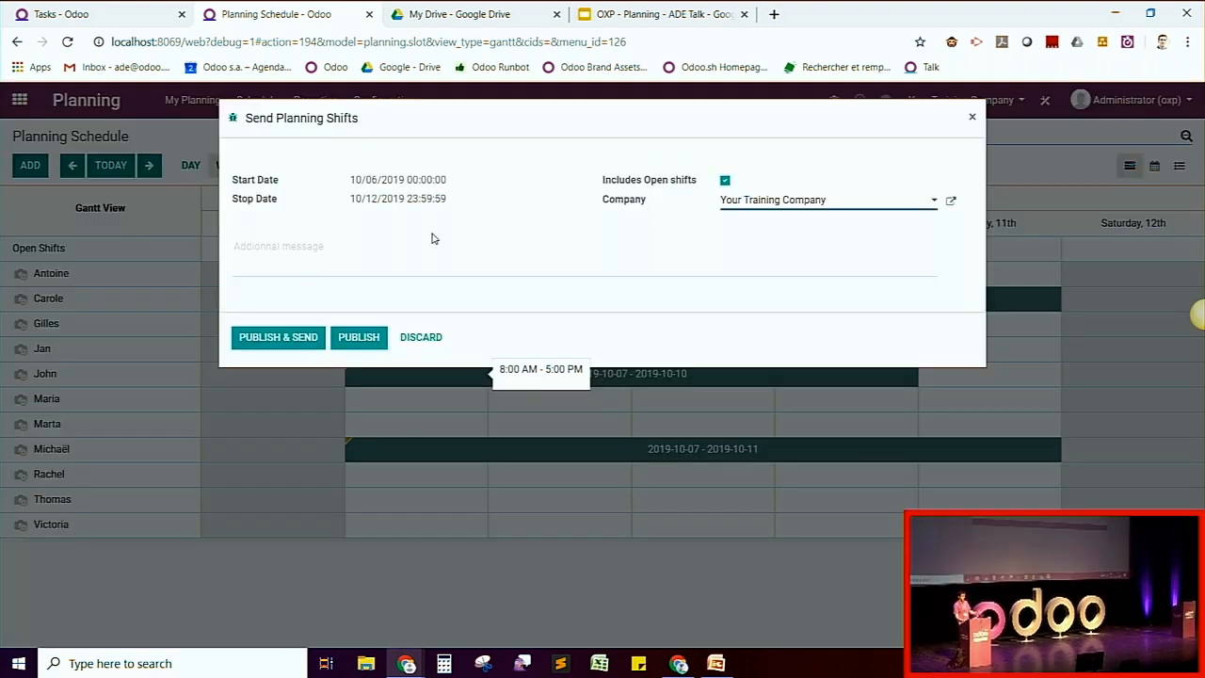
pyautogui.click(294, 337)
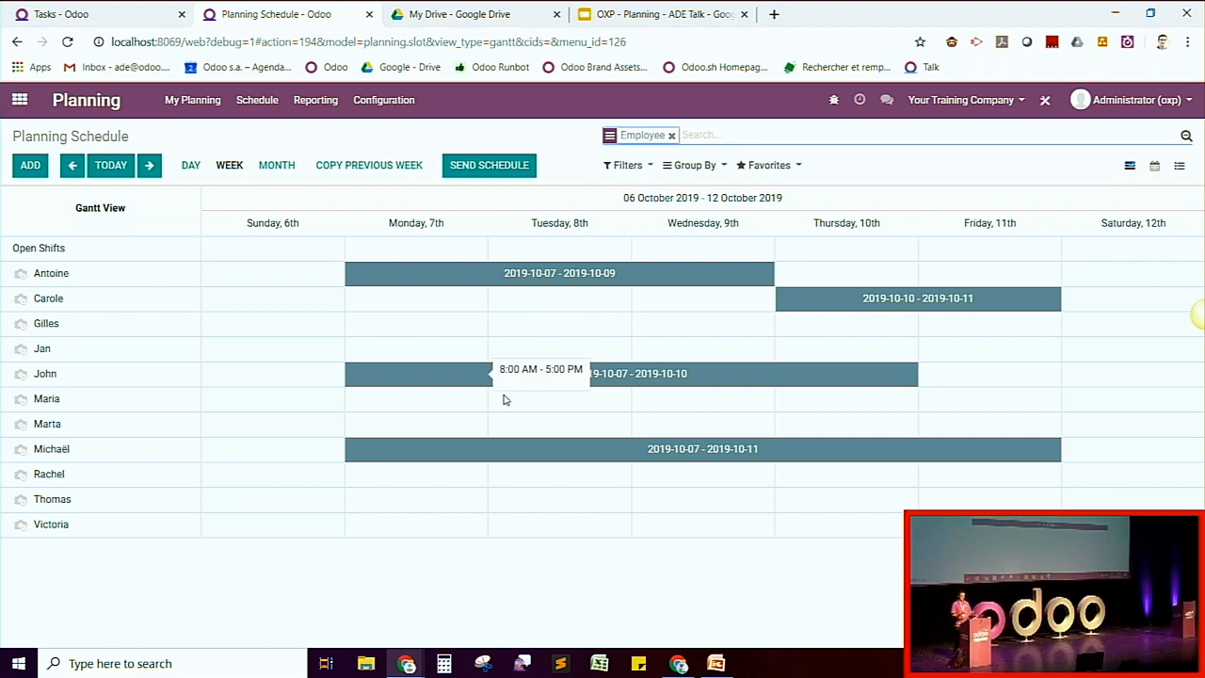
pyautogui.click(679, 168)
pyautogui.click(701, 229)
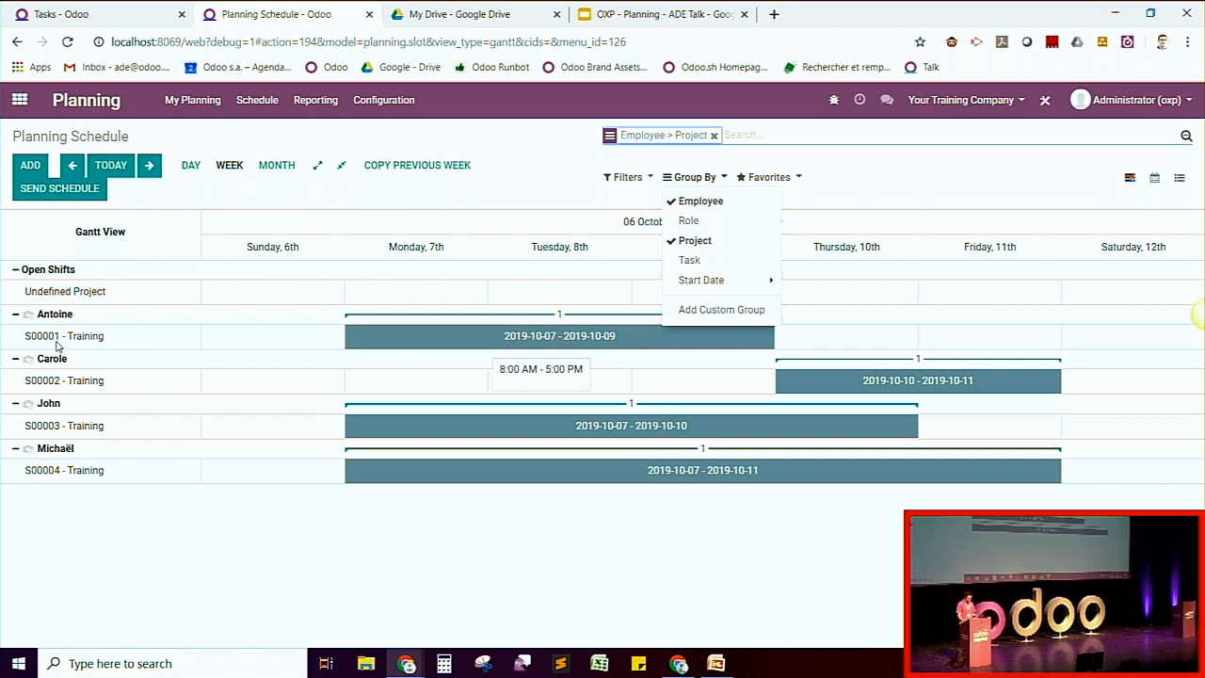
# Step: Set the stage of all unassigned training tasks to Planned, and check the S00001 - Training project's task board
pyautogui.click(61, 14)
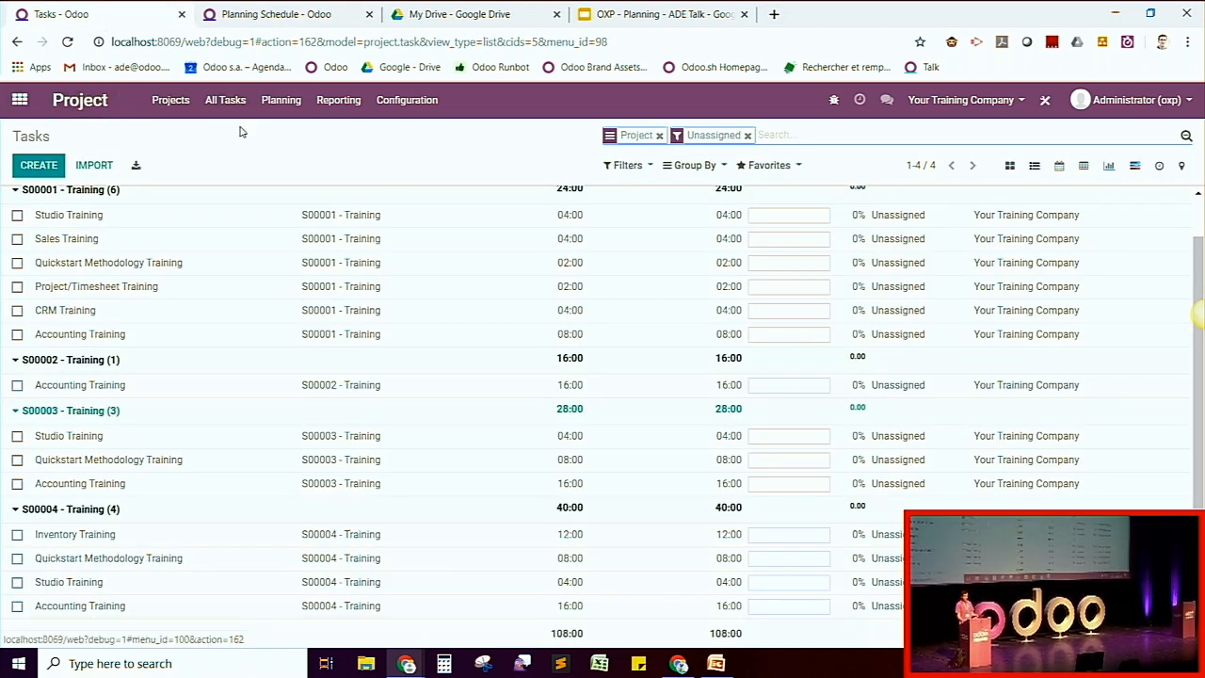
pyautogui.scroll(1, 236, 224)
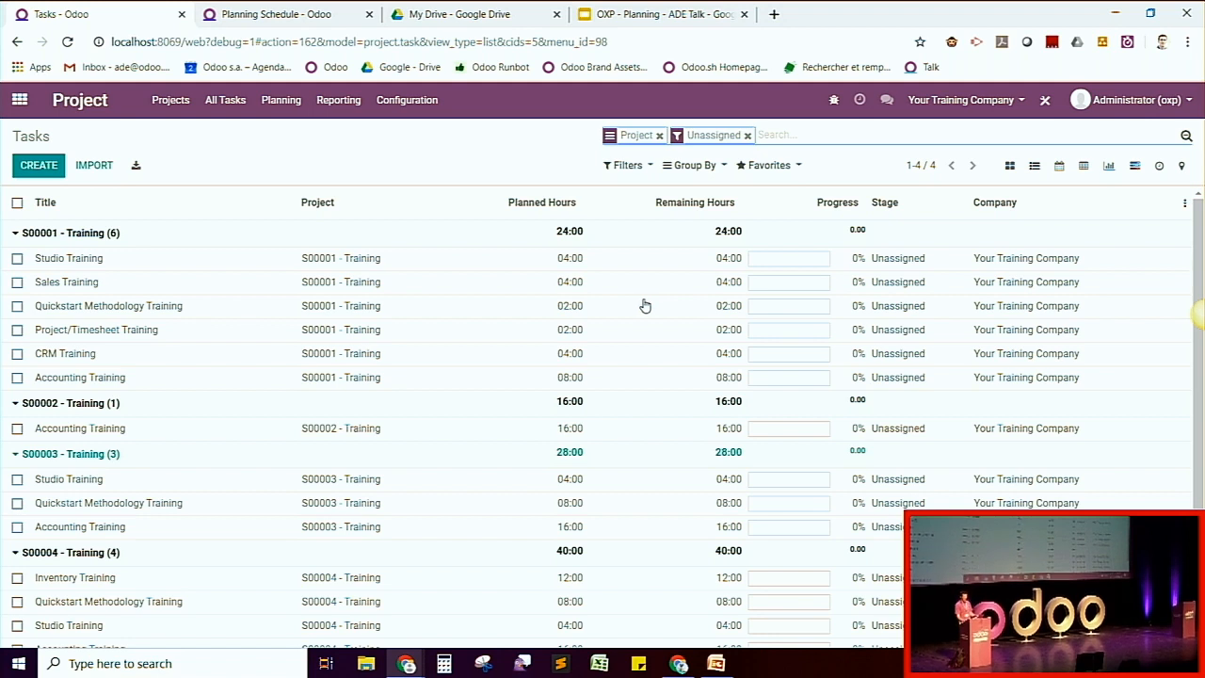
pyautogui.click(17, 203)
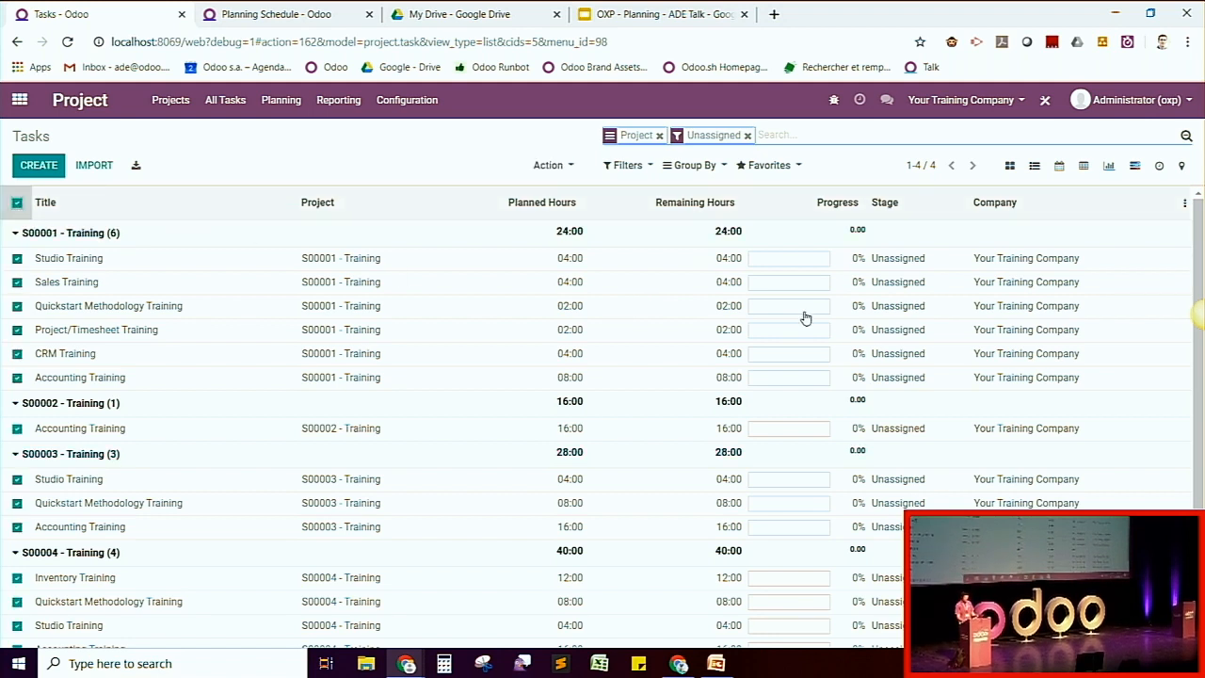
pyautogui.click(888, 260)
pyautogui.write('Plan')
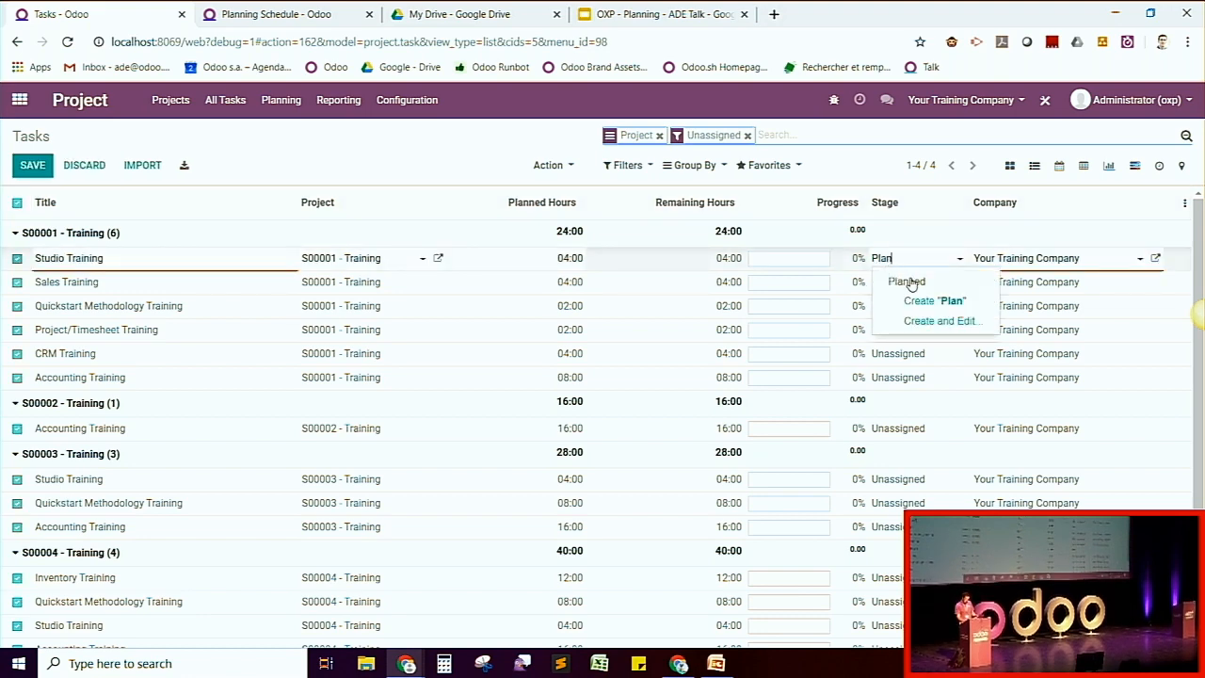
pyautogui.click(909, 281)
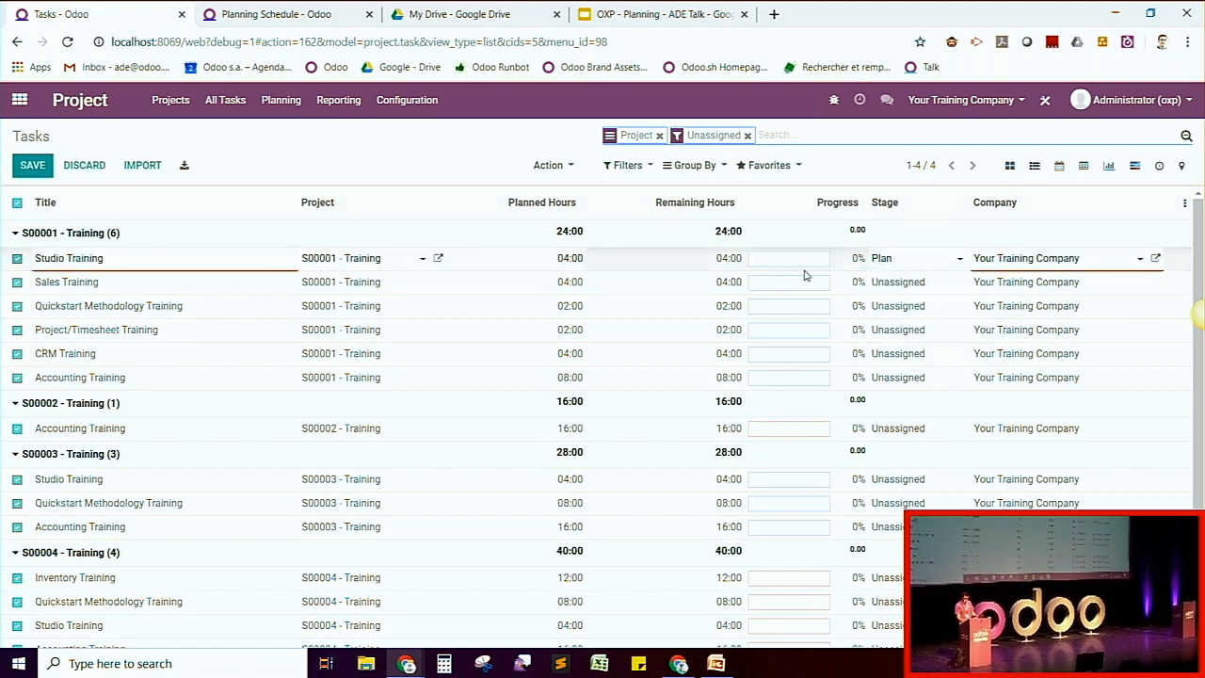
pyautogui.click(374, 243)
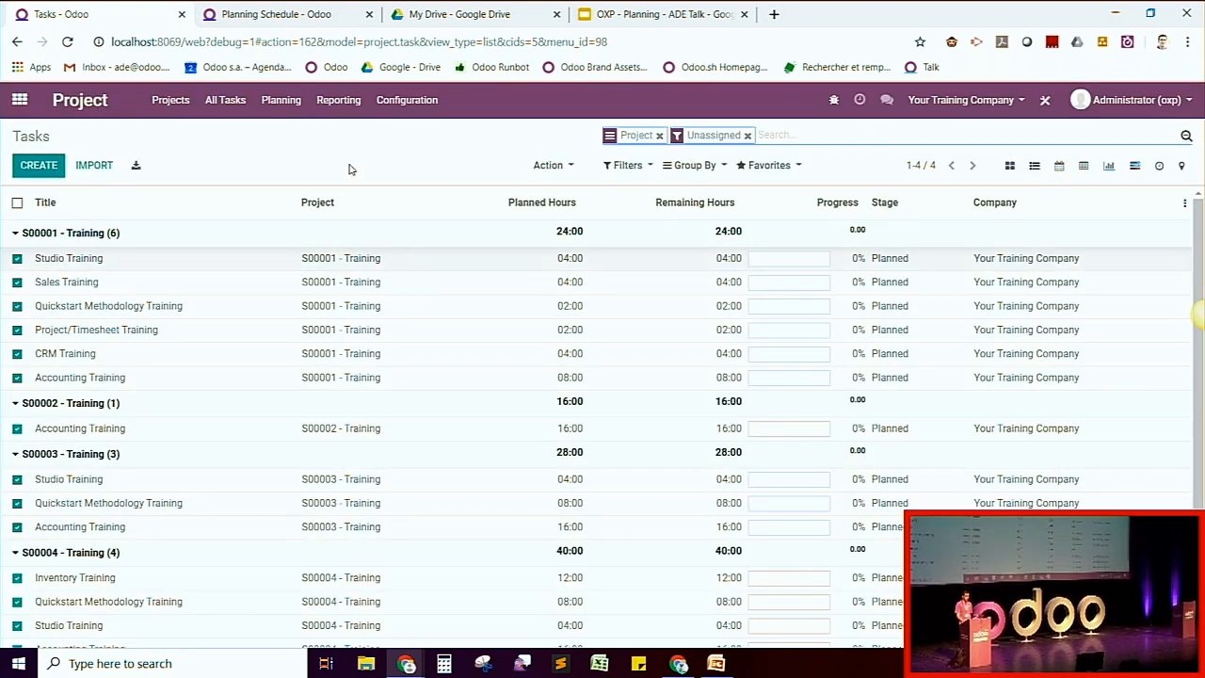
pyautogui.click(173, 108)
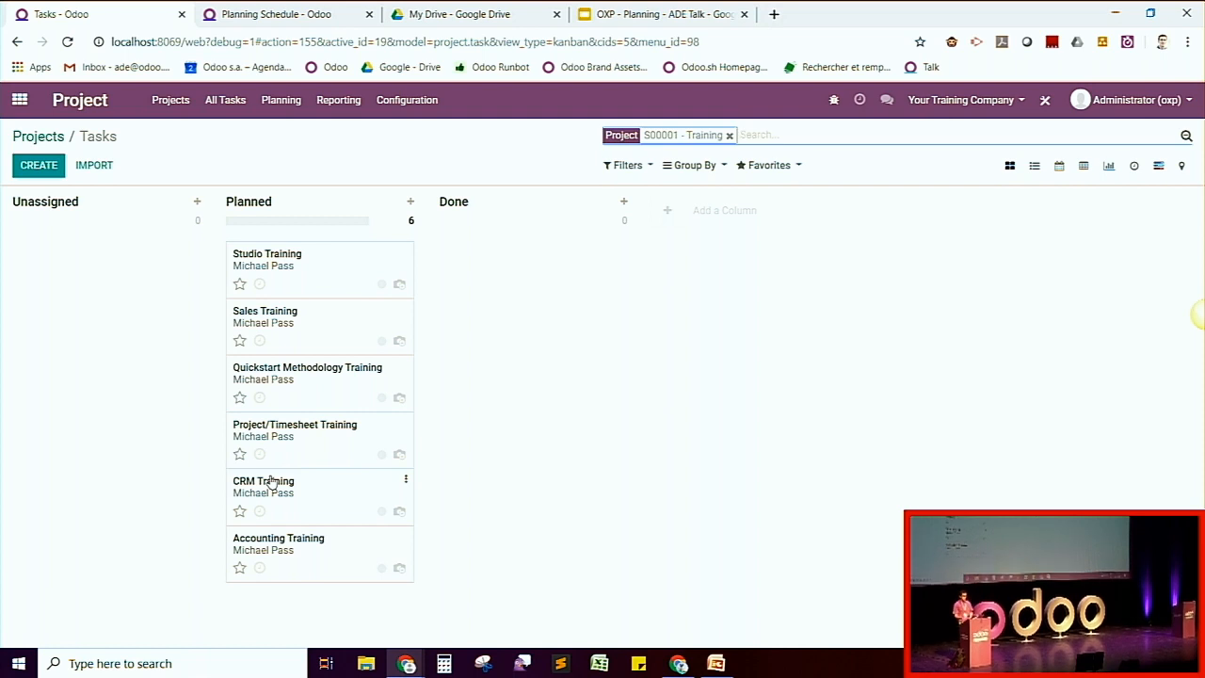
pyautogui.click(61, 137)
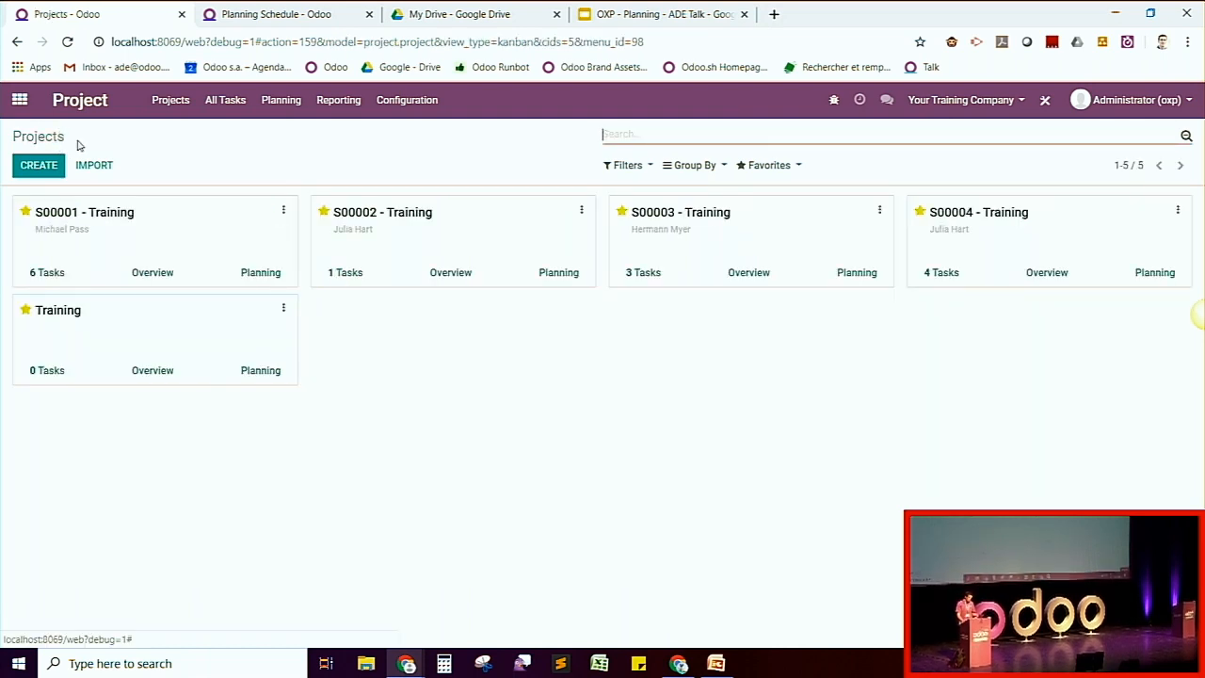
# Step: Open the planning schedule by project
pyautogui.click(20, 100)
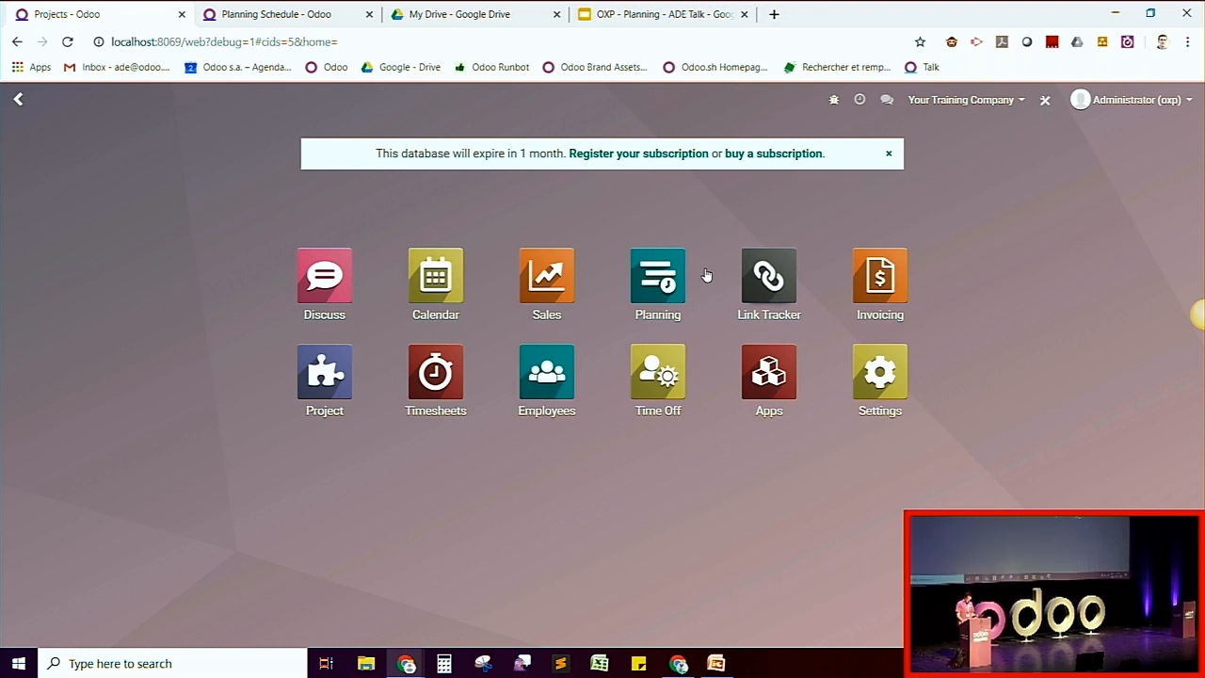
pyautogui.press('Return')
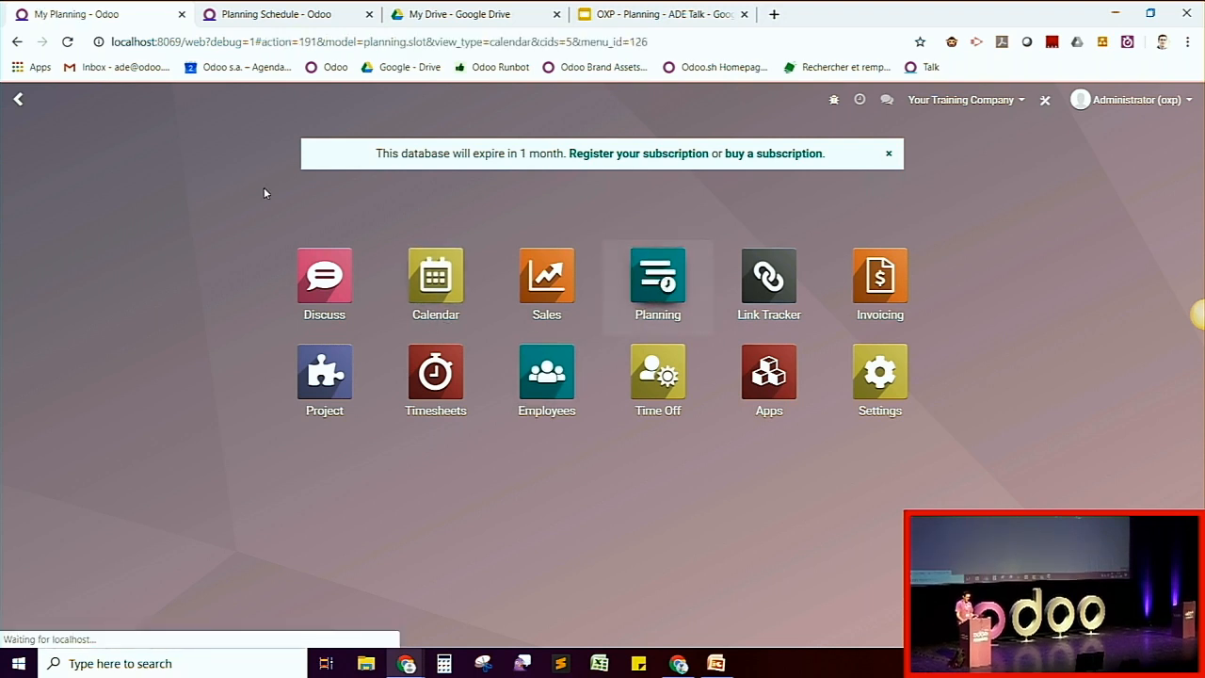
pyautogui.click(269, 109)
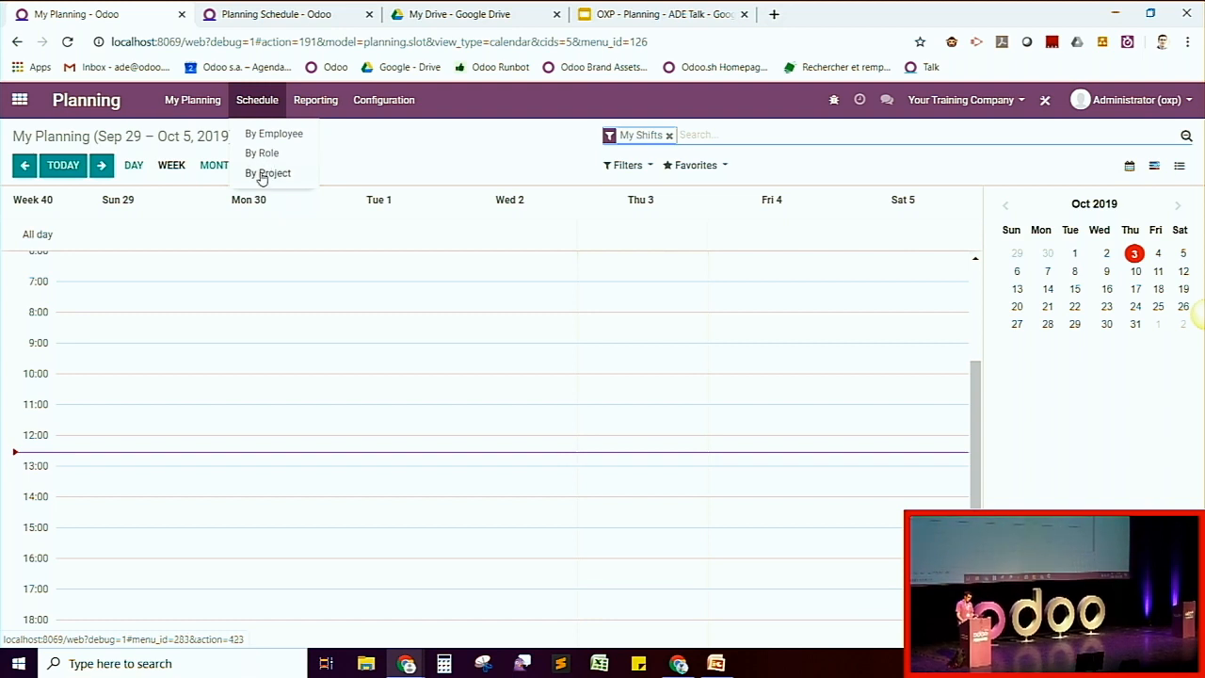
pyautogui.click(267, 173)
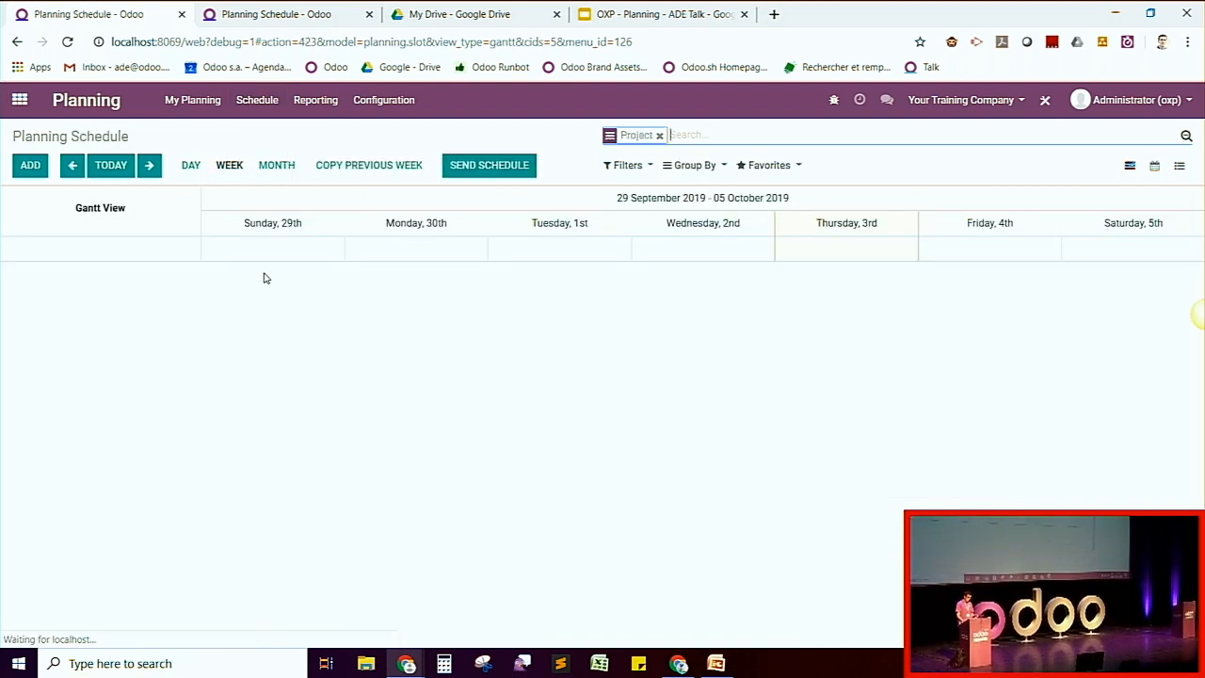
# Step: Switch the company to Your Restaurant and review its 6–12 October 2019 schedule by role
pyautogui.click(931, 111)
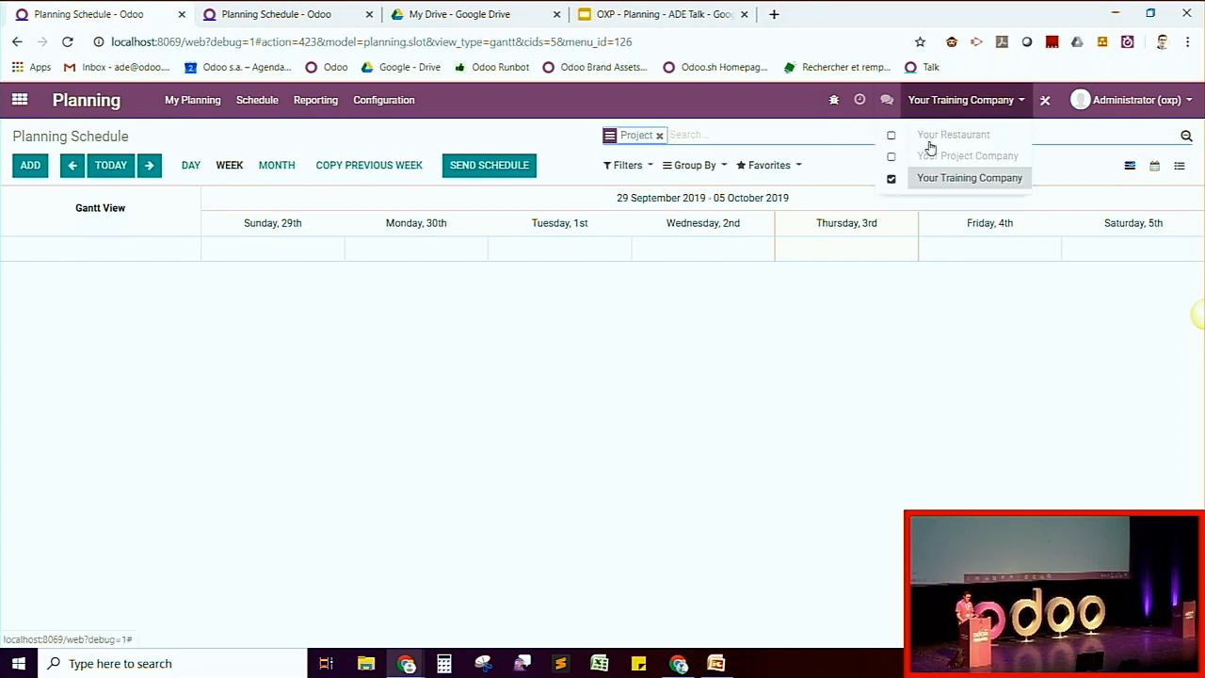
pyautogui.click(932, 137)
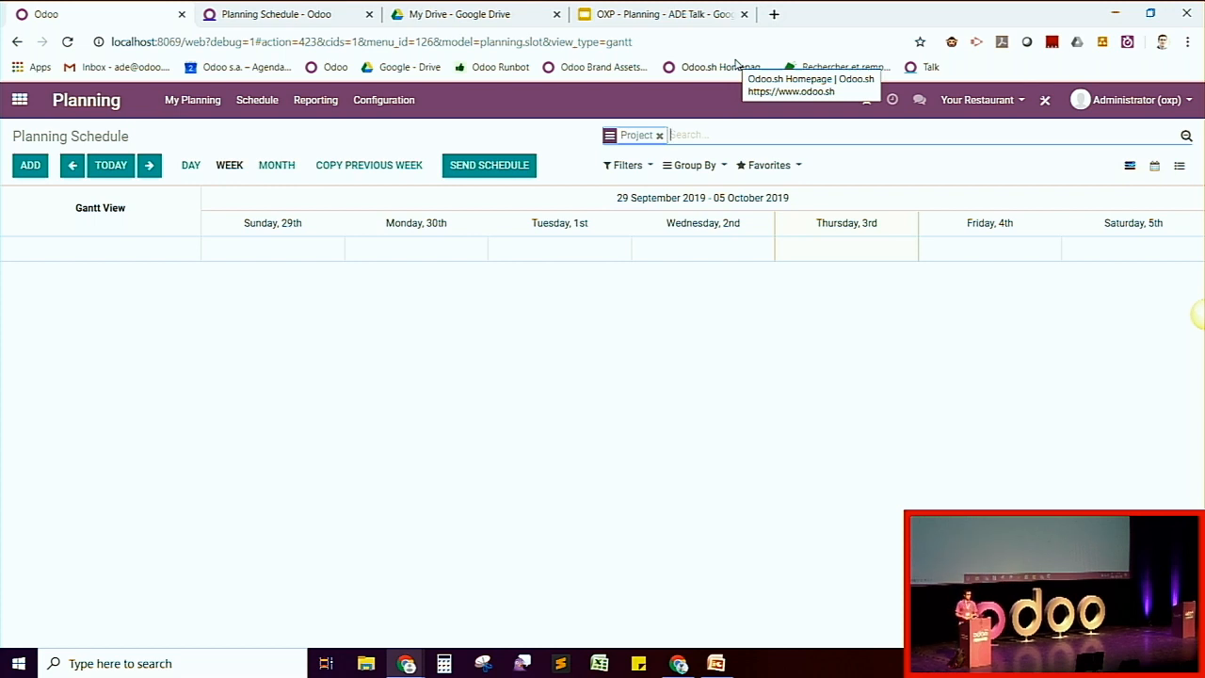
pyautogui.click(263, 105)
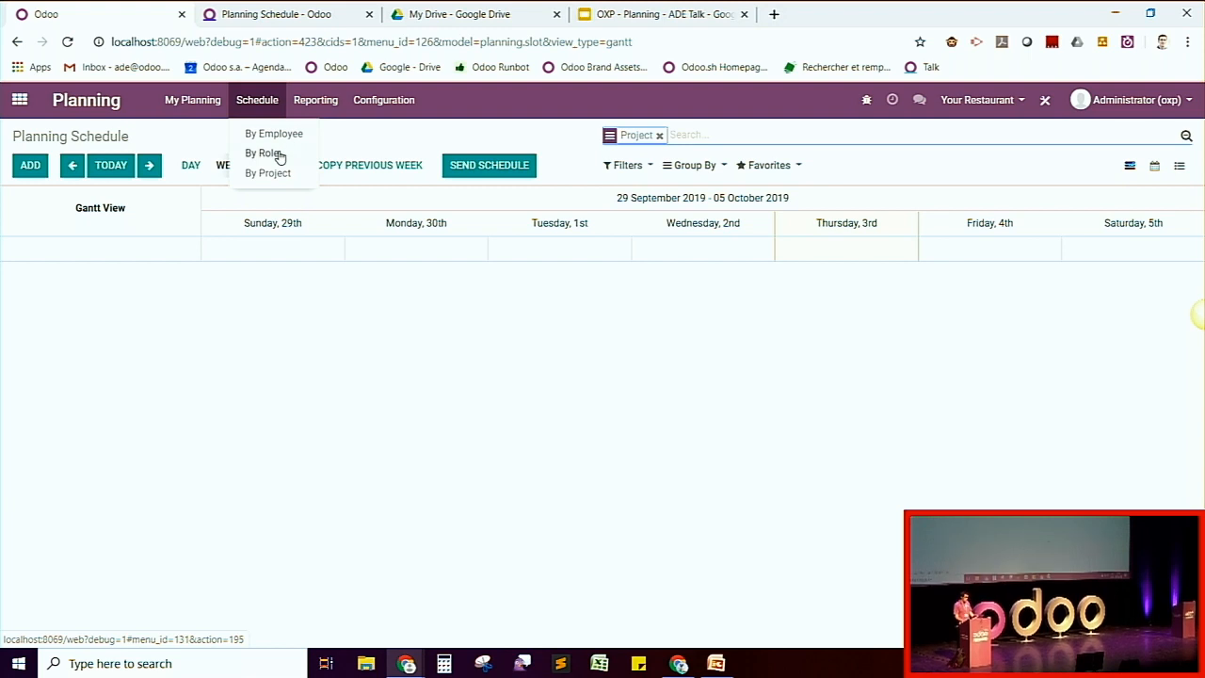
pyautogui.click(276, 153)
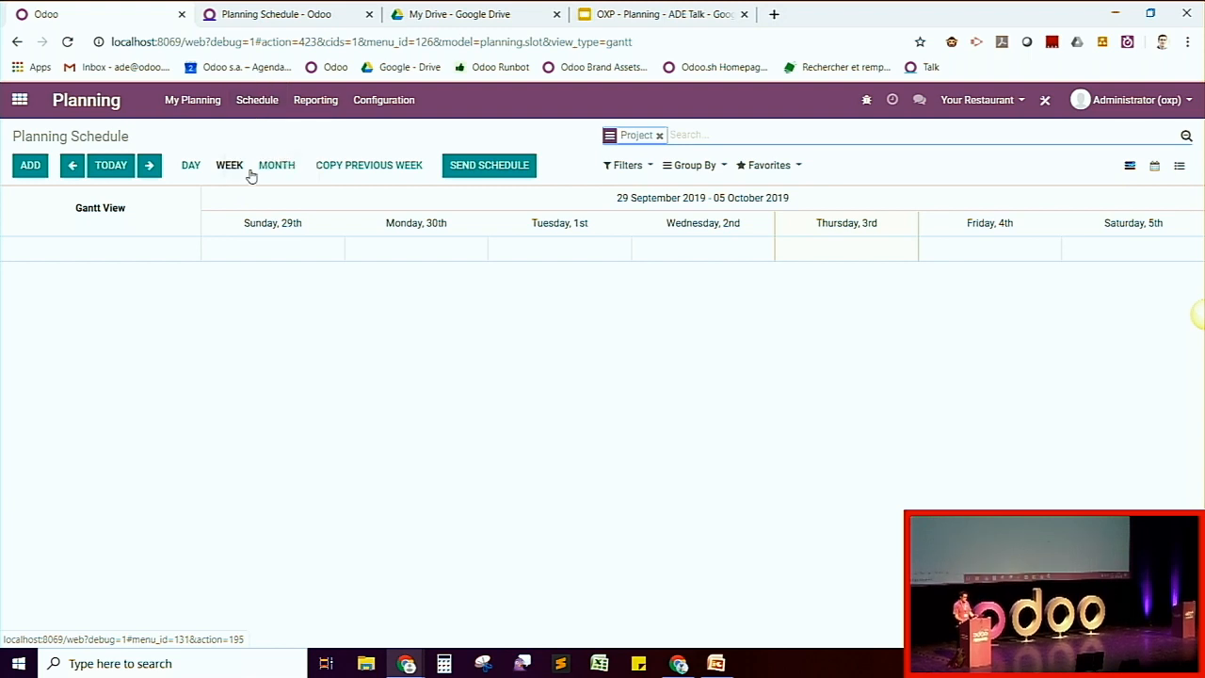
pyautogui.click(151, 171)
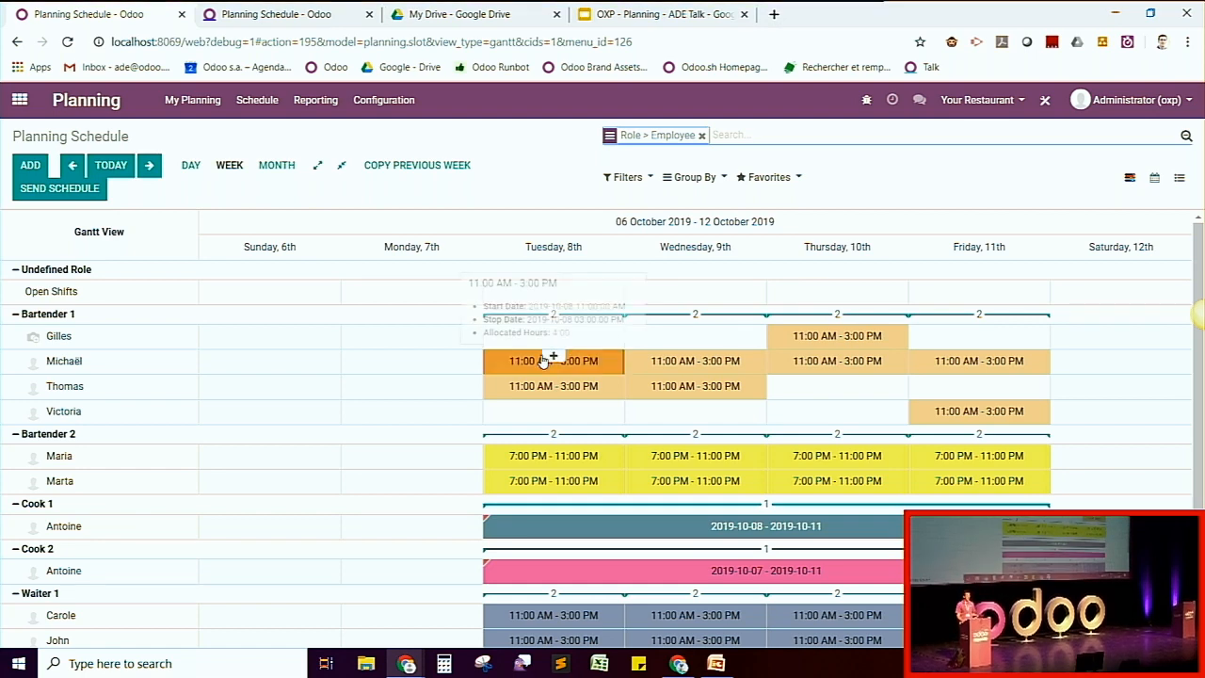
pyautogui.scroll(-1, 553, 362)
pyautogui.scroll(1, 553, 365)
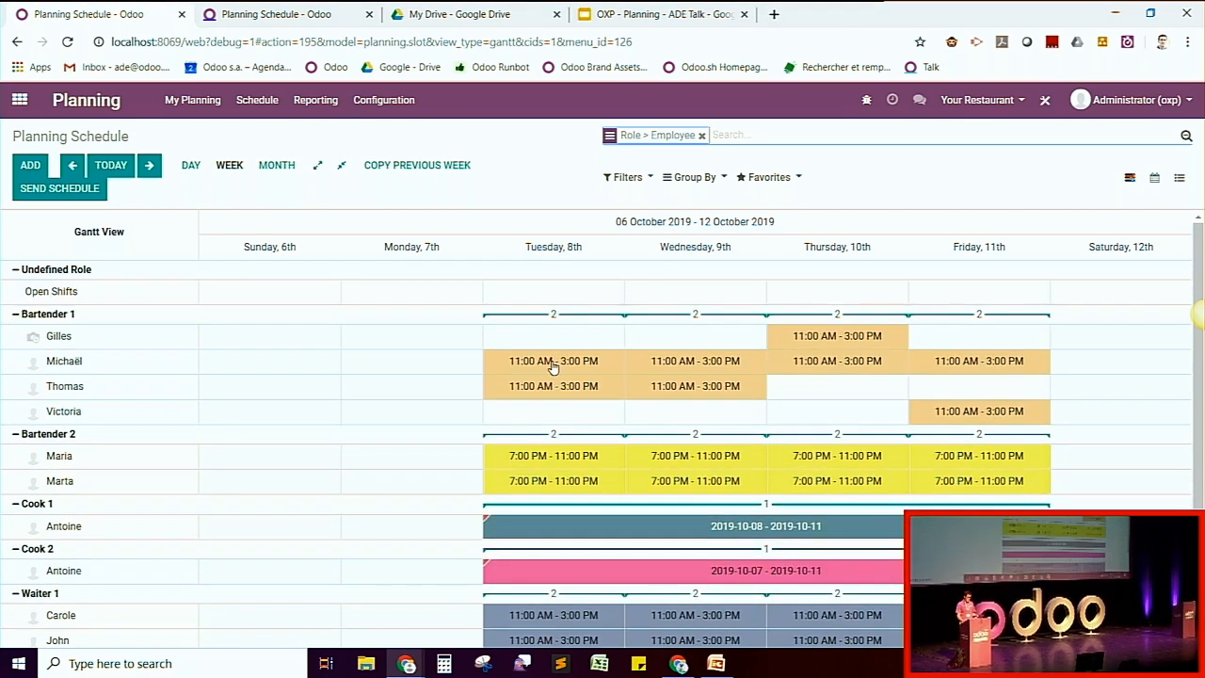
pyautogui.scroll(-1, 554, 367)
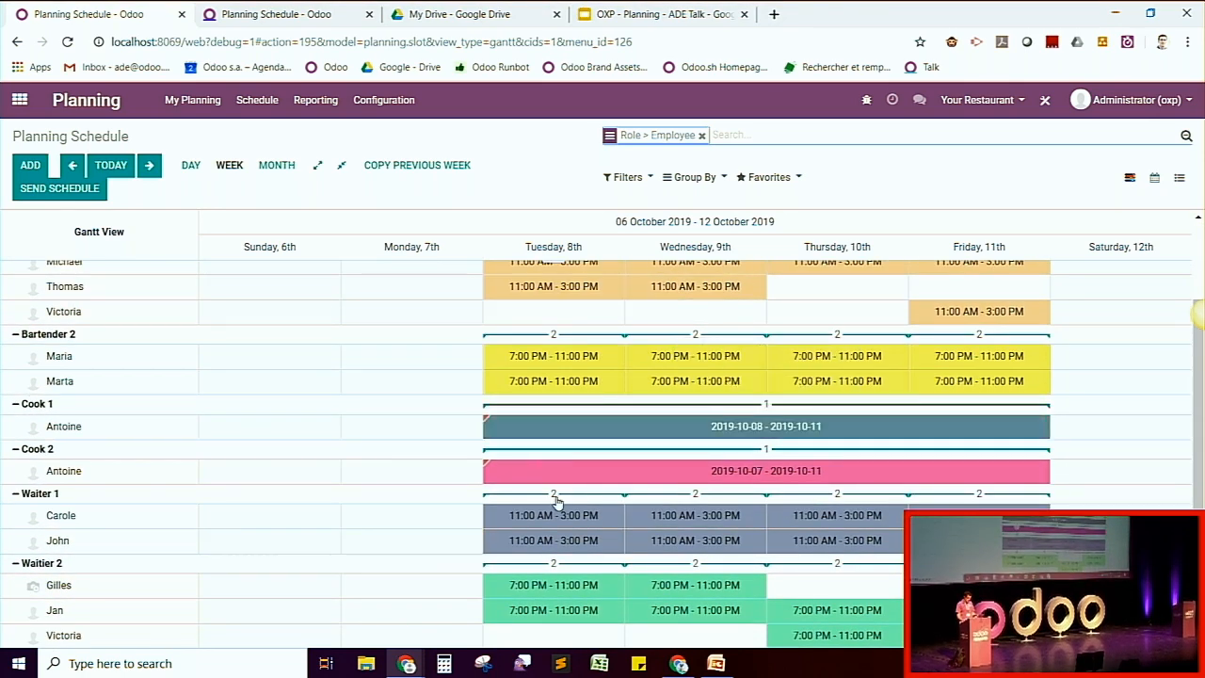
pyautogui.scroll(1, 563, 601)
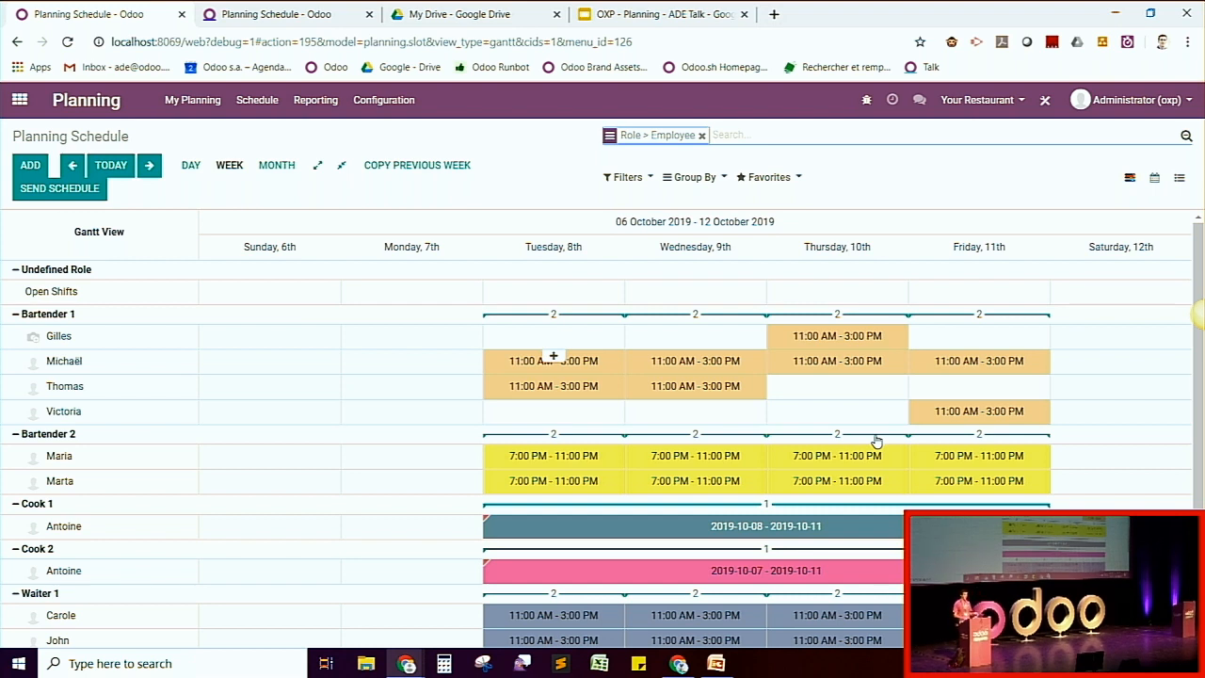
# Step: Return to the schedule by project and switch the company to Your Training Company, after viewing Your Project Company
pyautogui.click(254, 102)
pyautogui.click(252, 110)
pyautogui.click(252, 109)
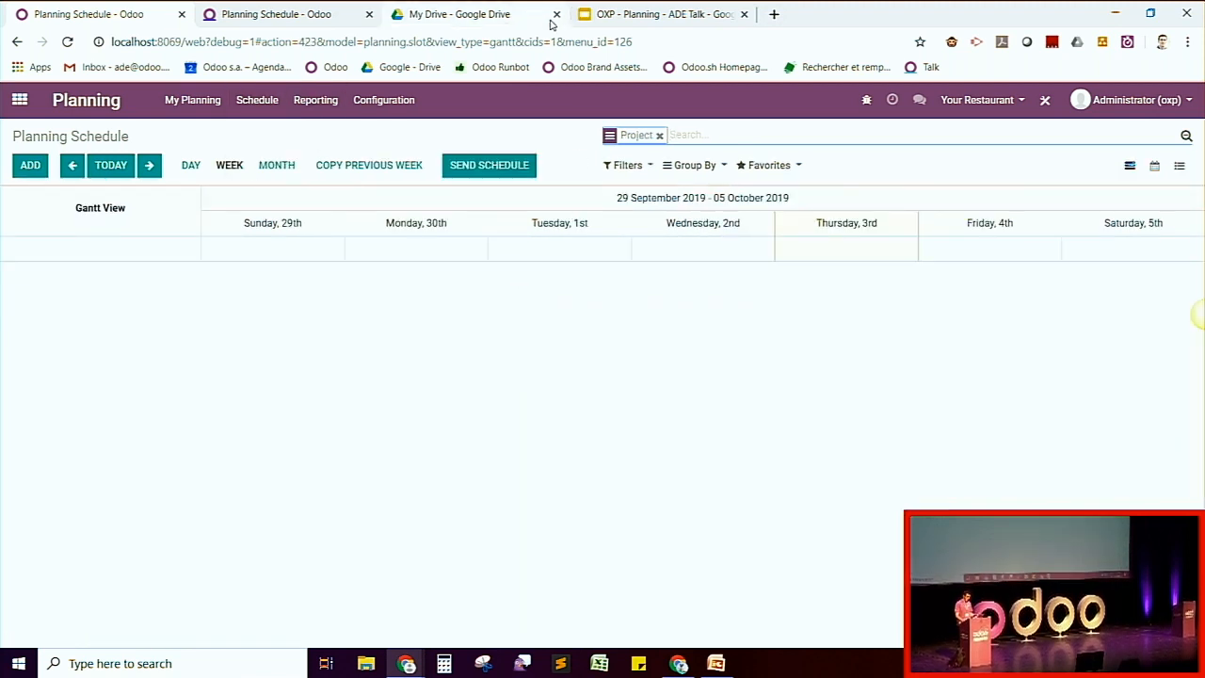
pyautogui.click(982, 102)
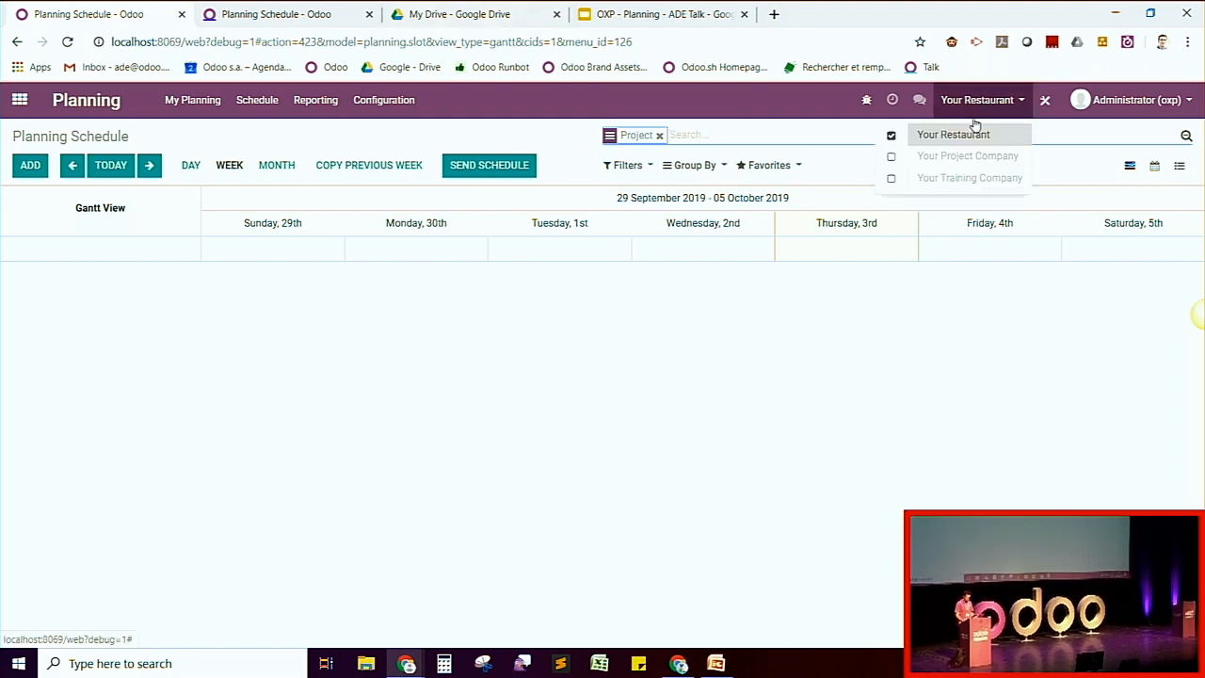
pyautogui.click(962, 168)
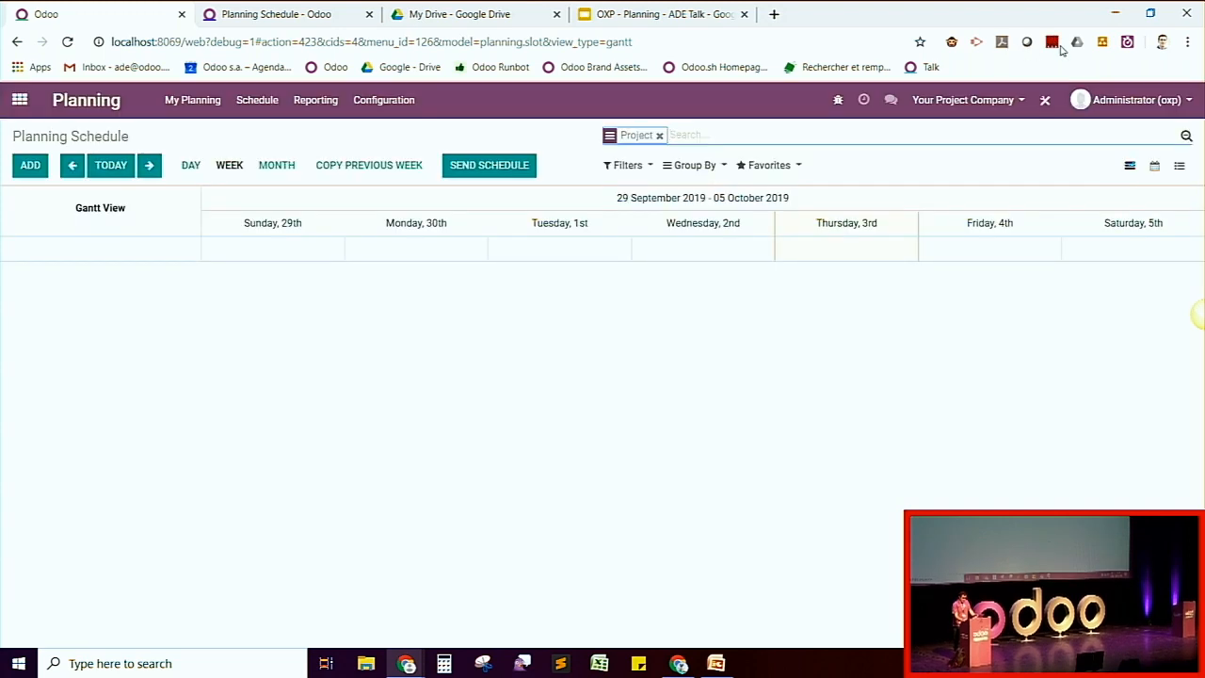
pyautogui.click(989, 99)
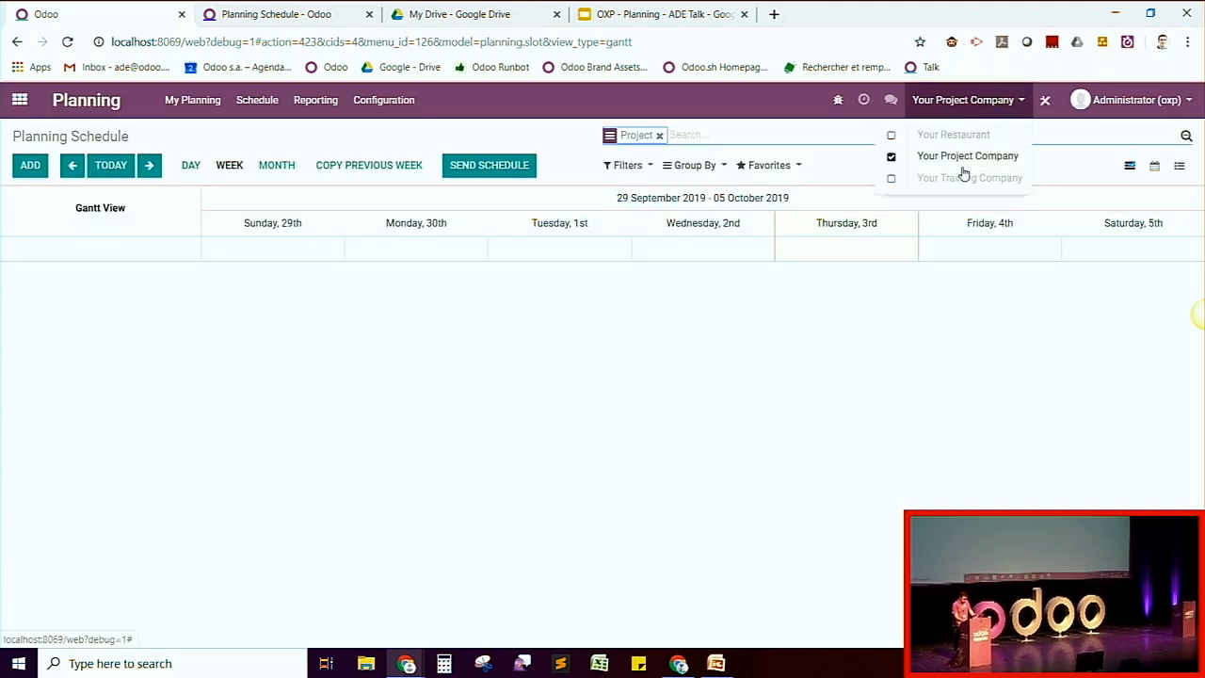
pyautogui.click(952, 178)
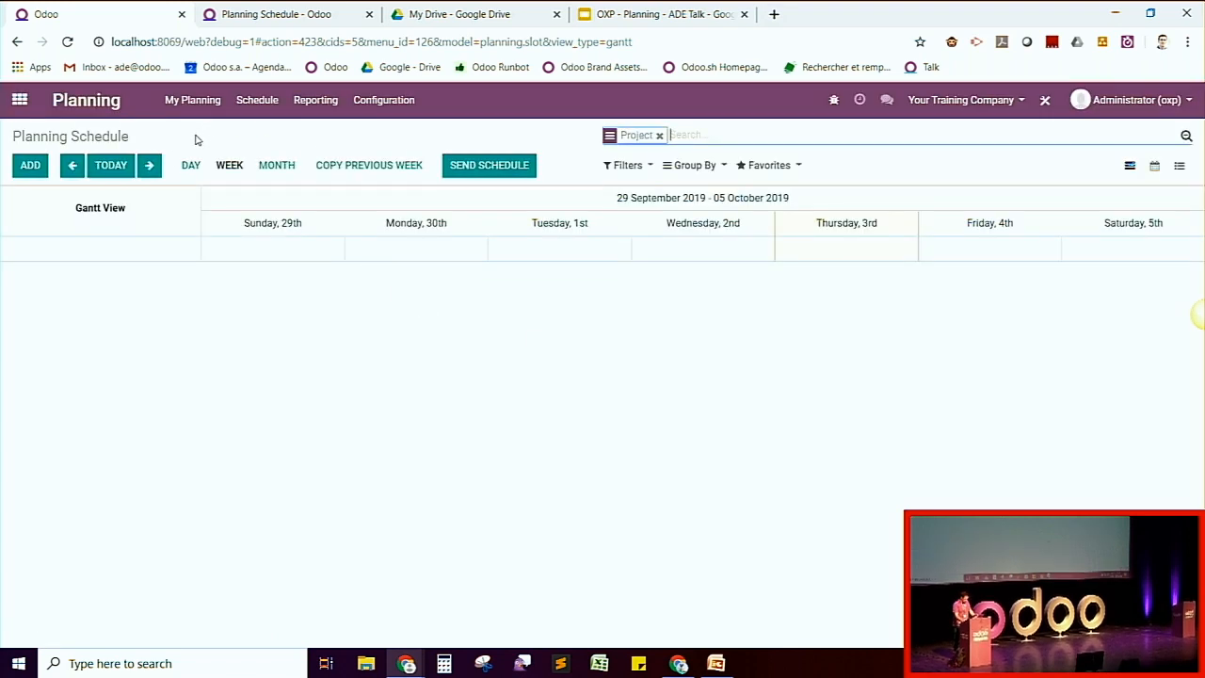
# Step: Show the project schedule for 6–12 October 2019 and check the details of the S00002 - Training shift
pyautogui.click(257, 100)
pyautogui.moveTo(344, 111)
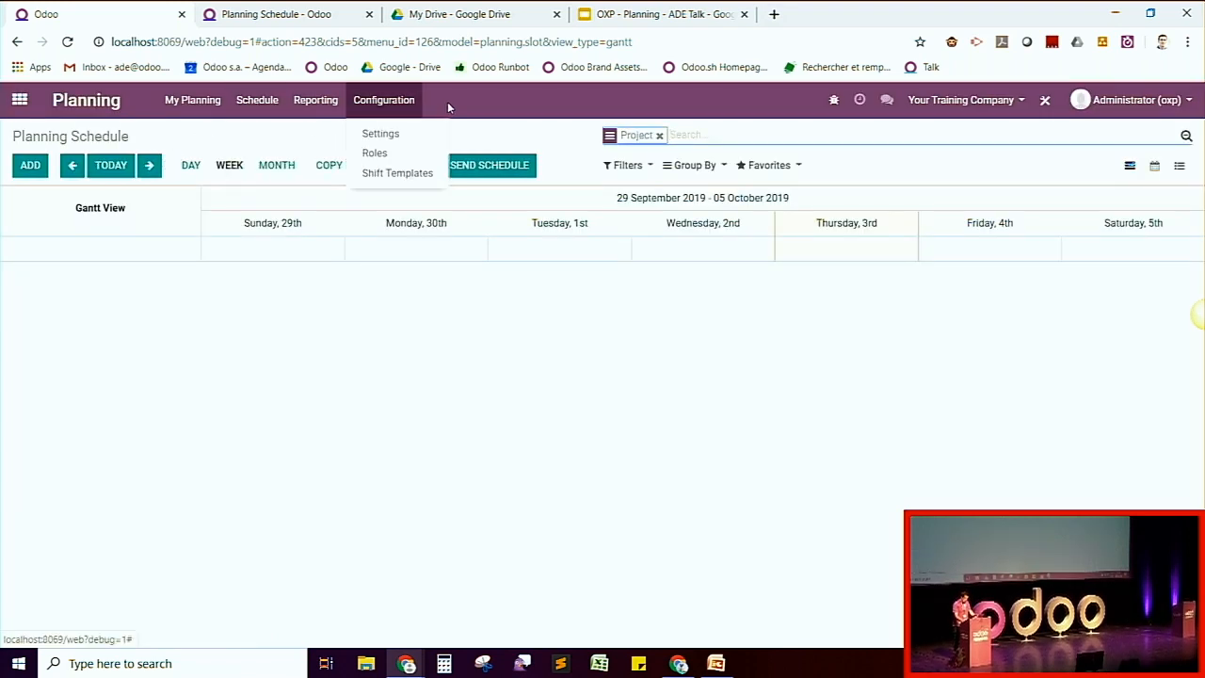
pyautogui.moveTo(162, 100)
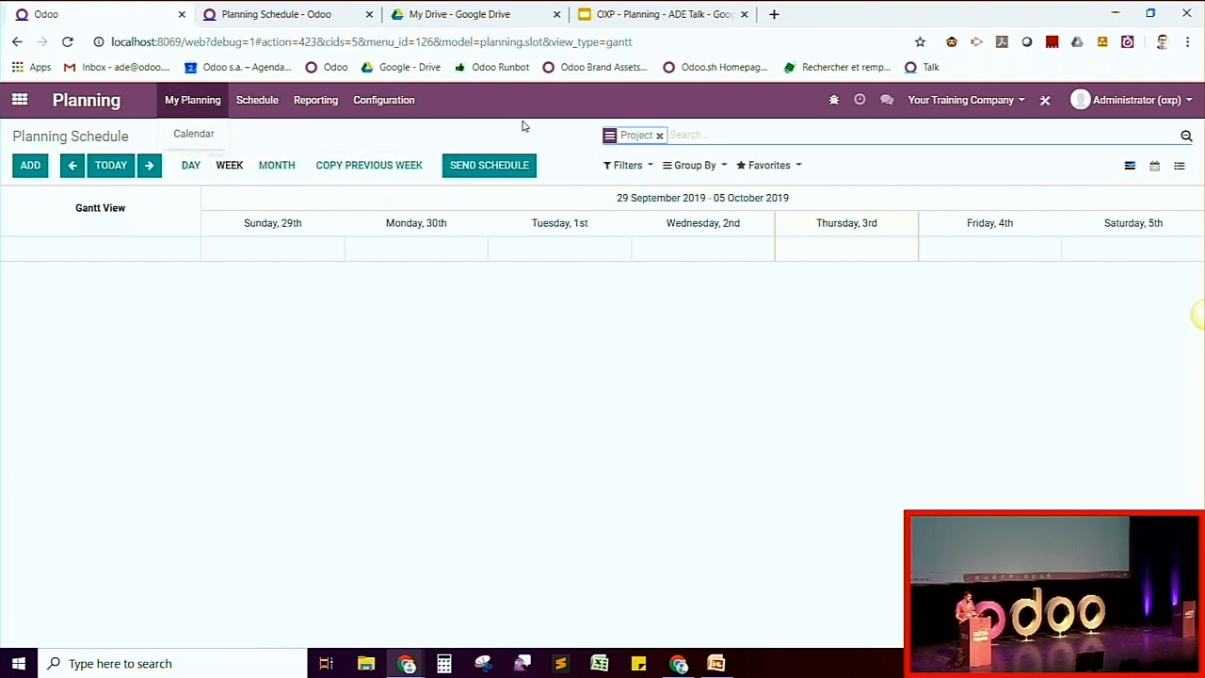
pyautogui.click(149, 175)
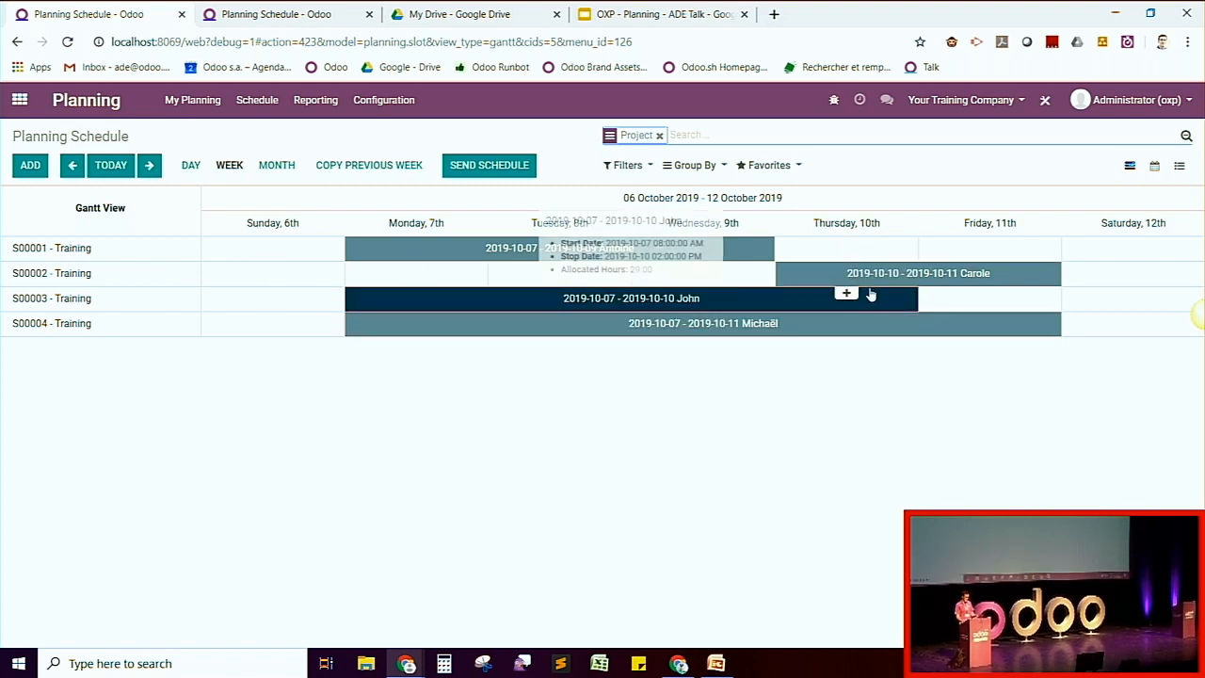
pyautogui.moveTo(885, 283)
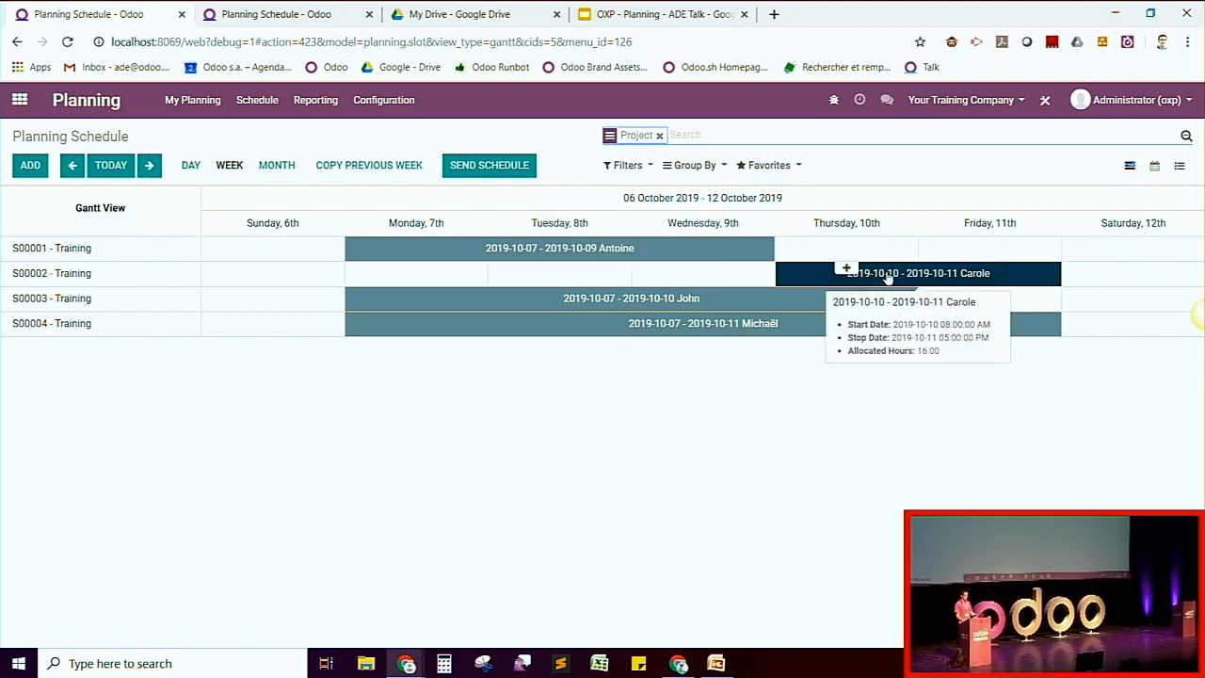
# Step: In the 6–12 October schedule by employee, reassign the second listed employee's 10–11 October shift to the first listed employee
pyautogui.click(258, 99)
pyautogui.click(280, 136)
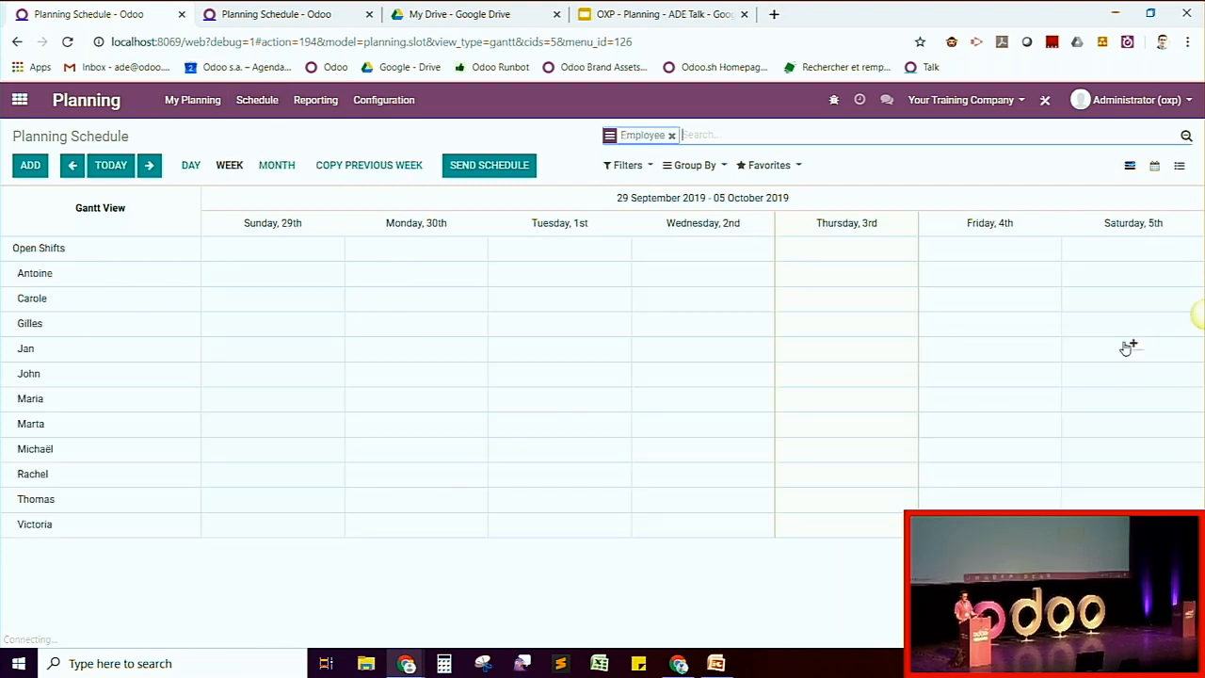
pyautogui.click(150, 173)
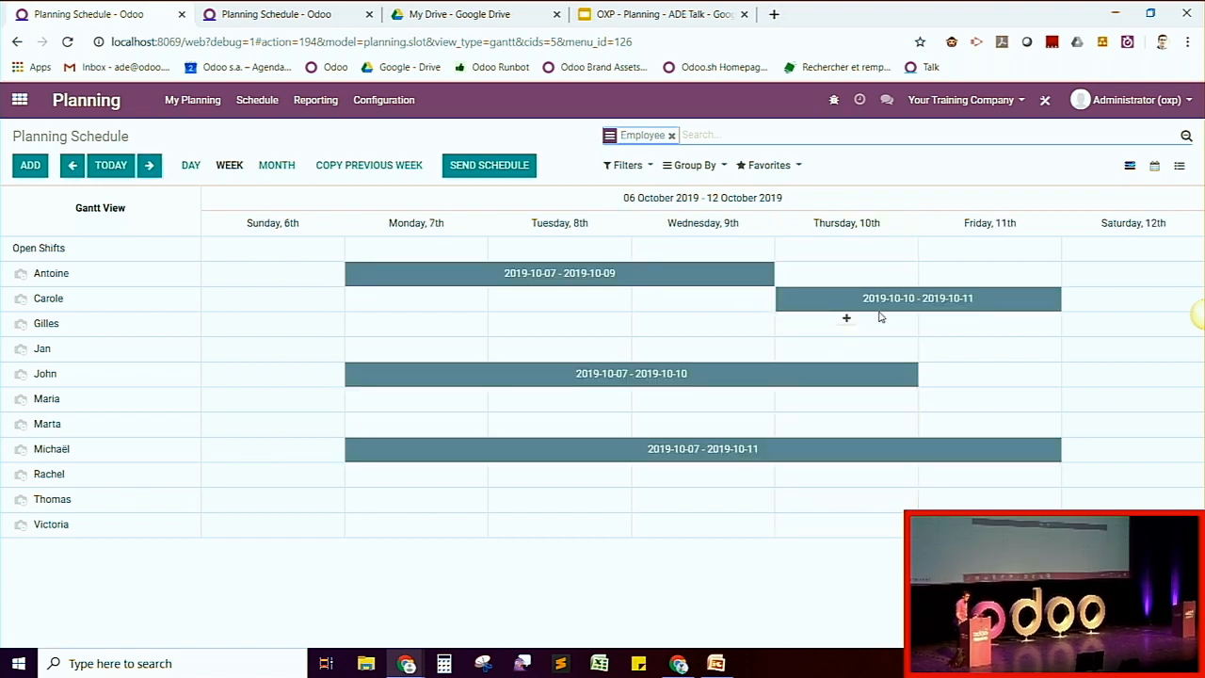
pyautogui.moveTo(844, 294); pyautogui.dragTo(891, 274)
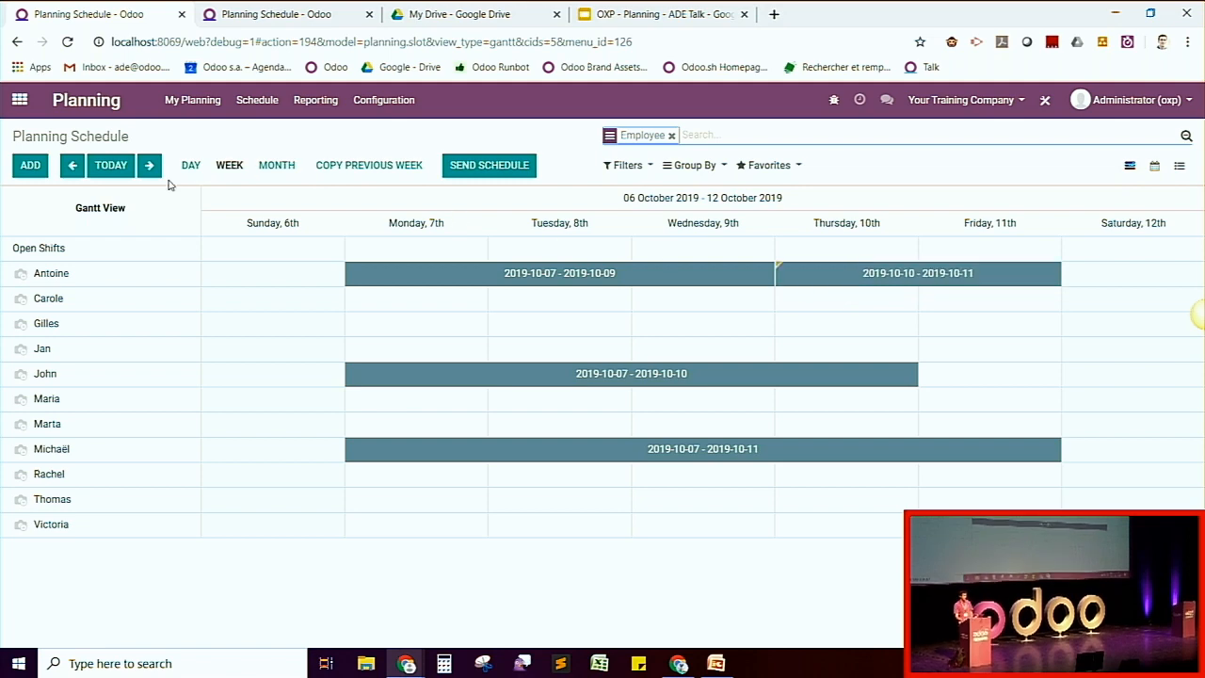
# Step: Switch to the planning talk in Google Slides and show slide 12, "Use case 3: Organize your daily workload"
pyautogui.click(19, 98)
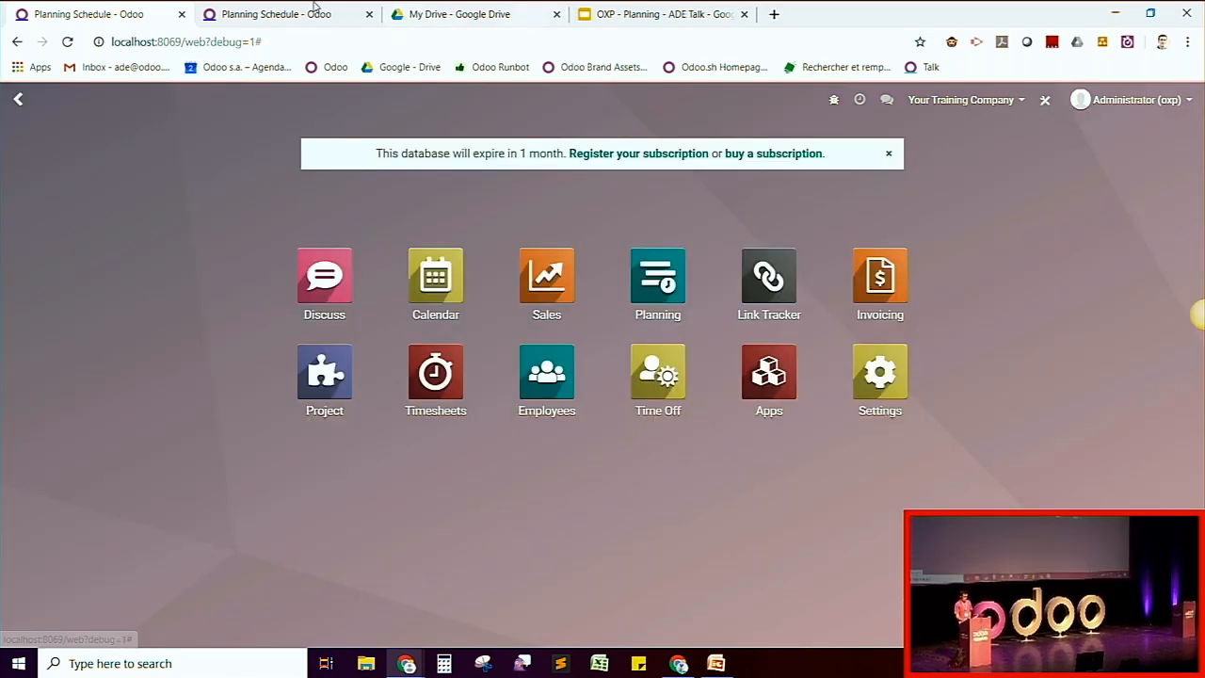
pyautogui.click(641, 15)
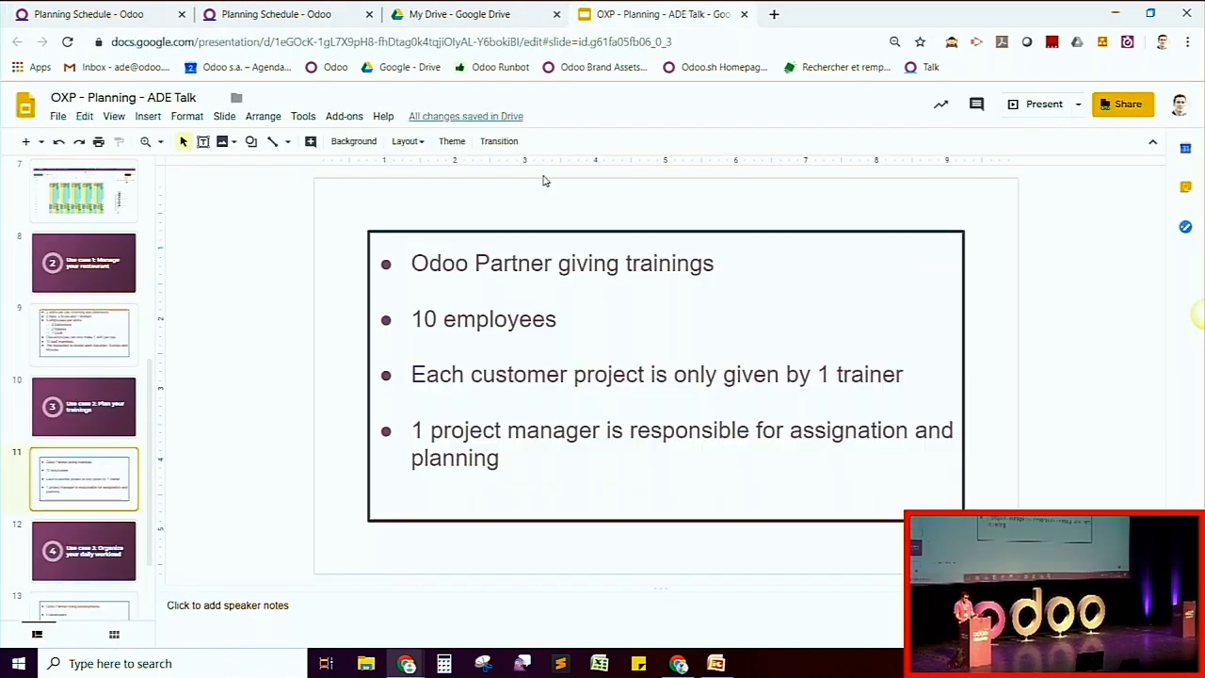
pyautogui.scroll(-2, 87, 482)
pyautogui.click(83, 482)
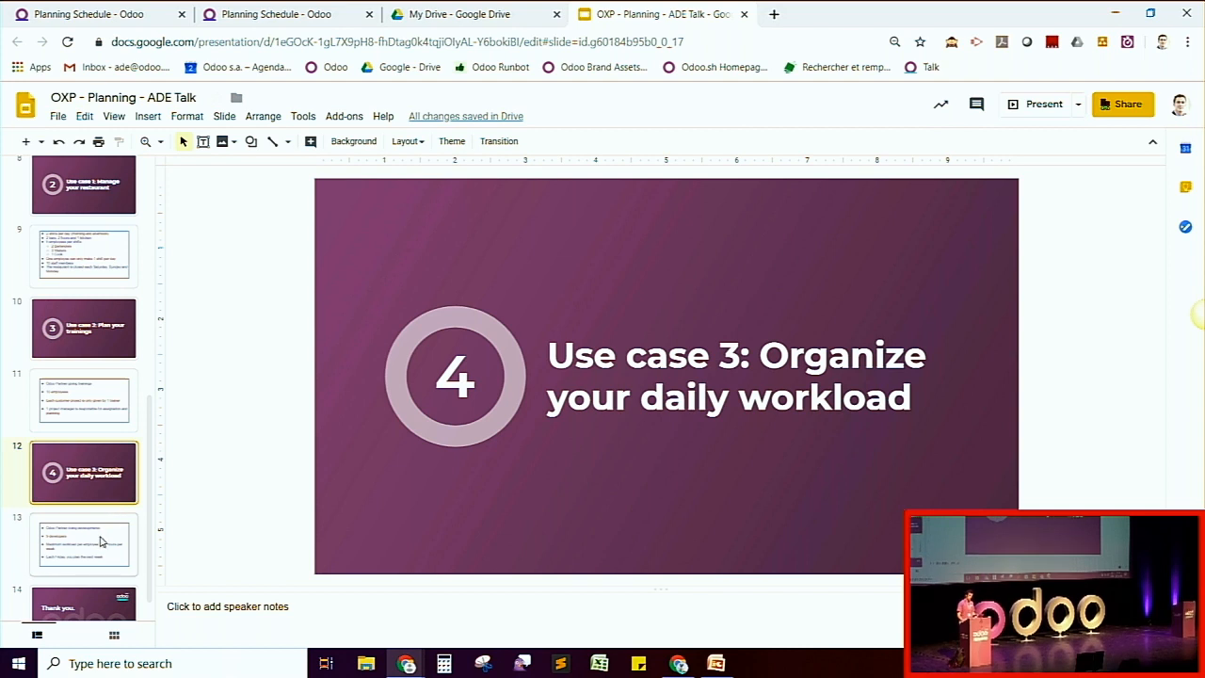
# Step: Show slide 13 with the daily workload scenario, and back in Odoo switch the company to Your Project Company
pyautogui.click(101, 539)
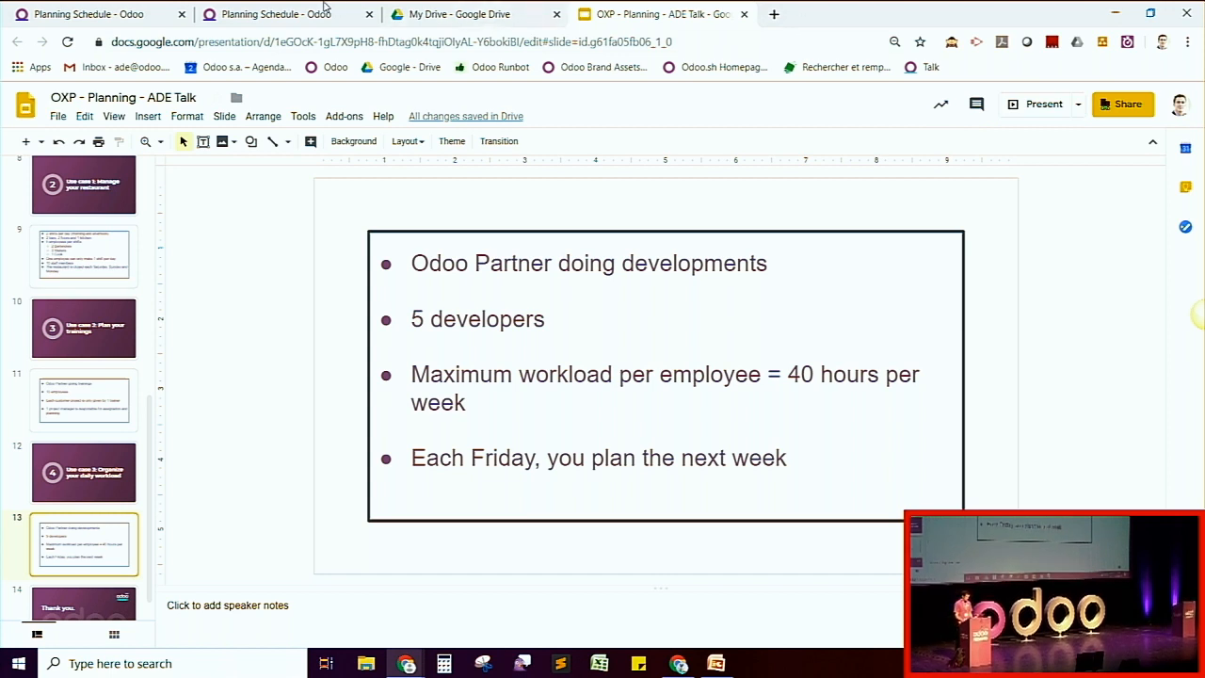
pyautogui.click(150, 13)
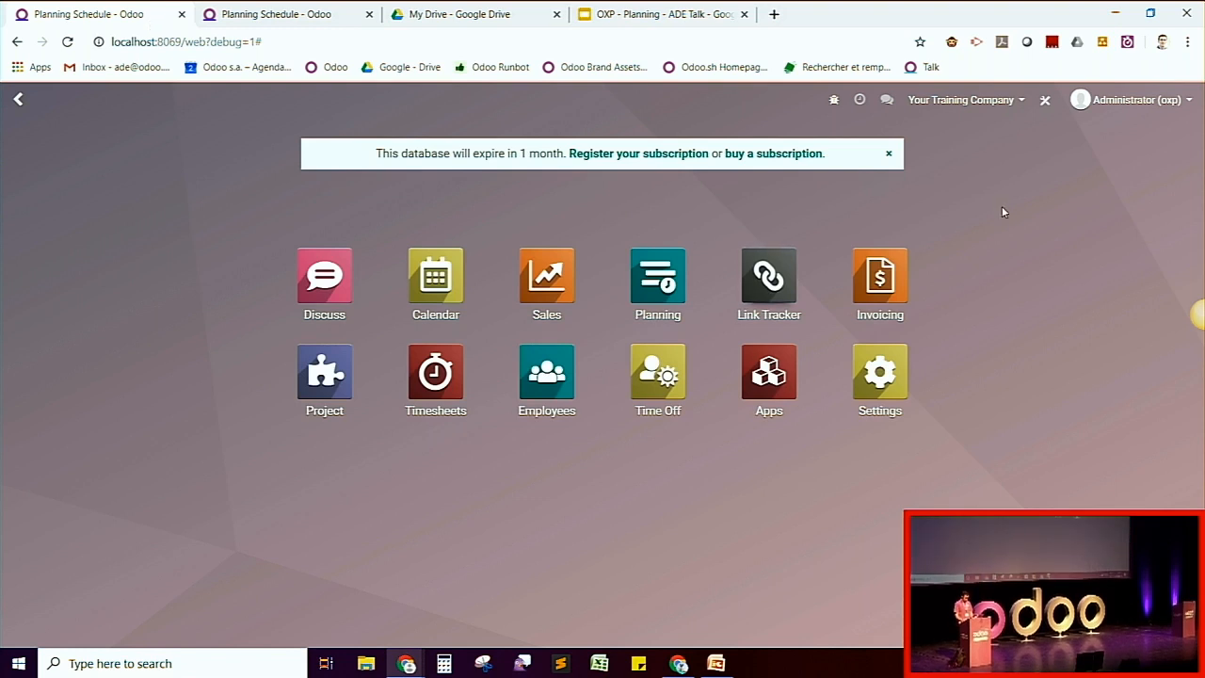
pyautogui.click(957, 100)
pyautogui.click(979, 158)
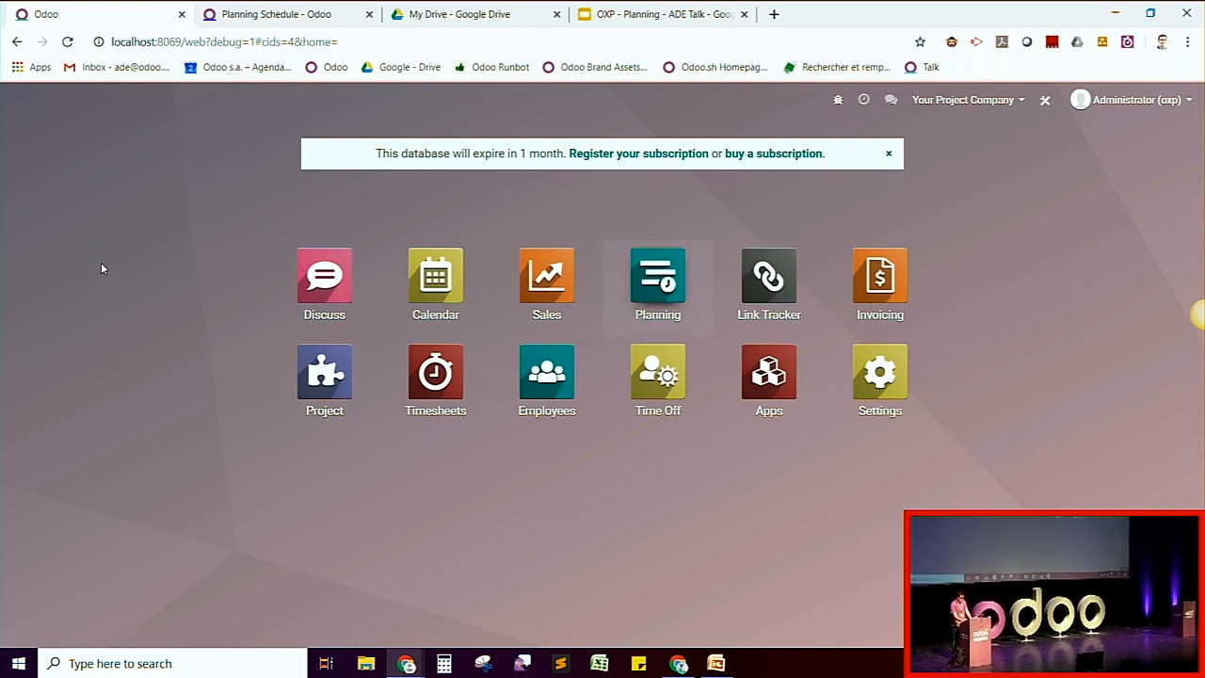
# Step: Open the Project app and show the tasks of Project A
pyautogui.press('Return')
pyautogui.click(15, 101)
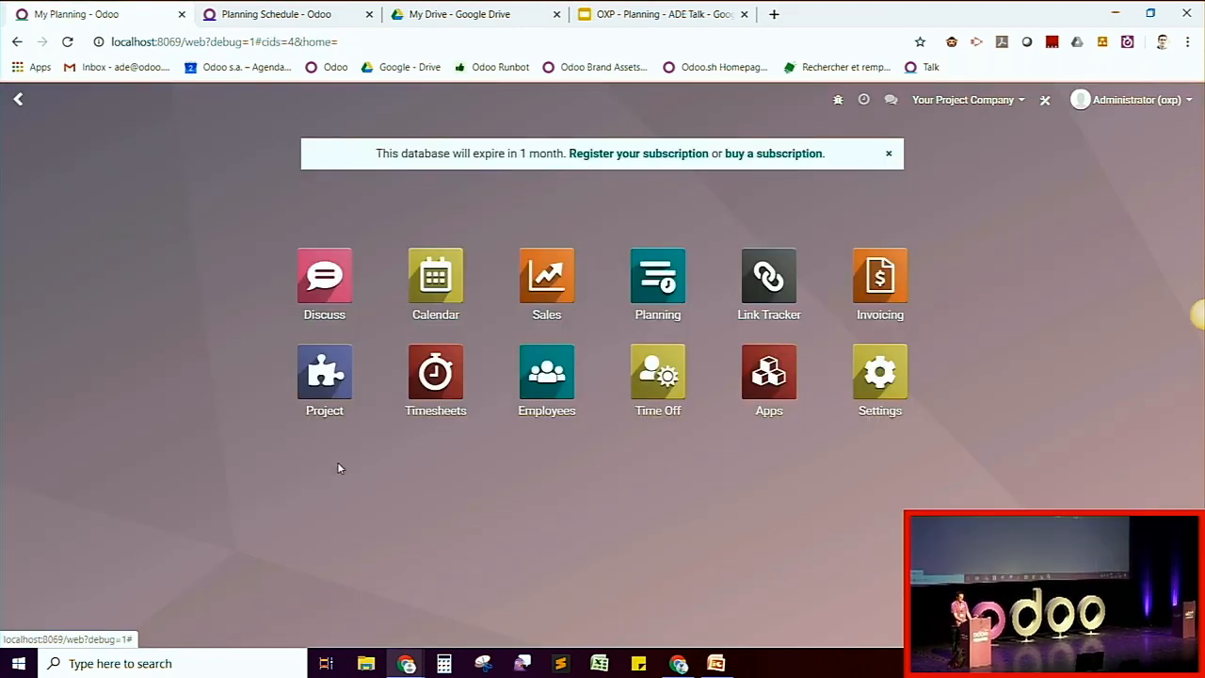
pyautogui.click(320, 403)
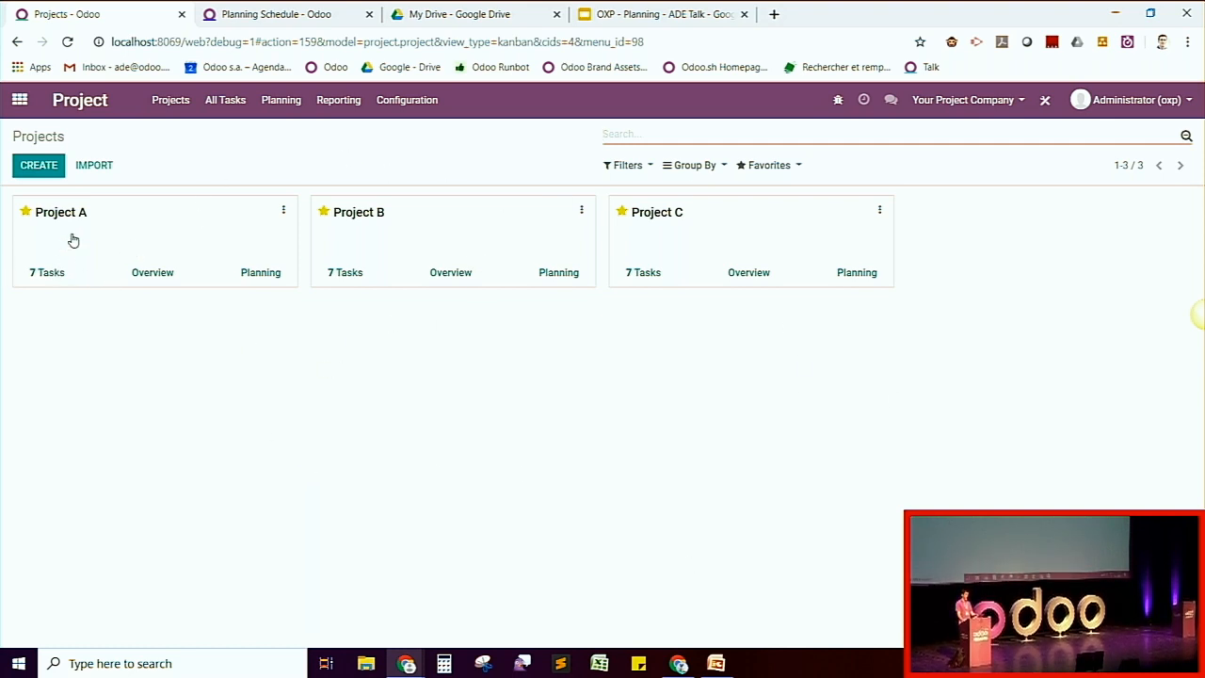
pyautogui.click(116, 348)
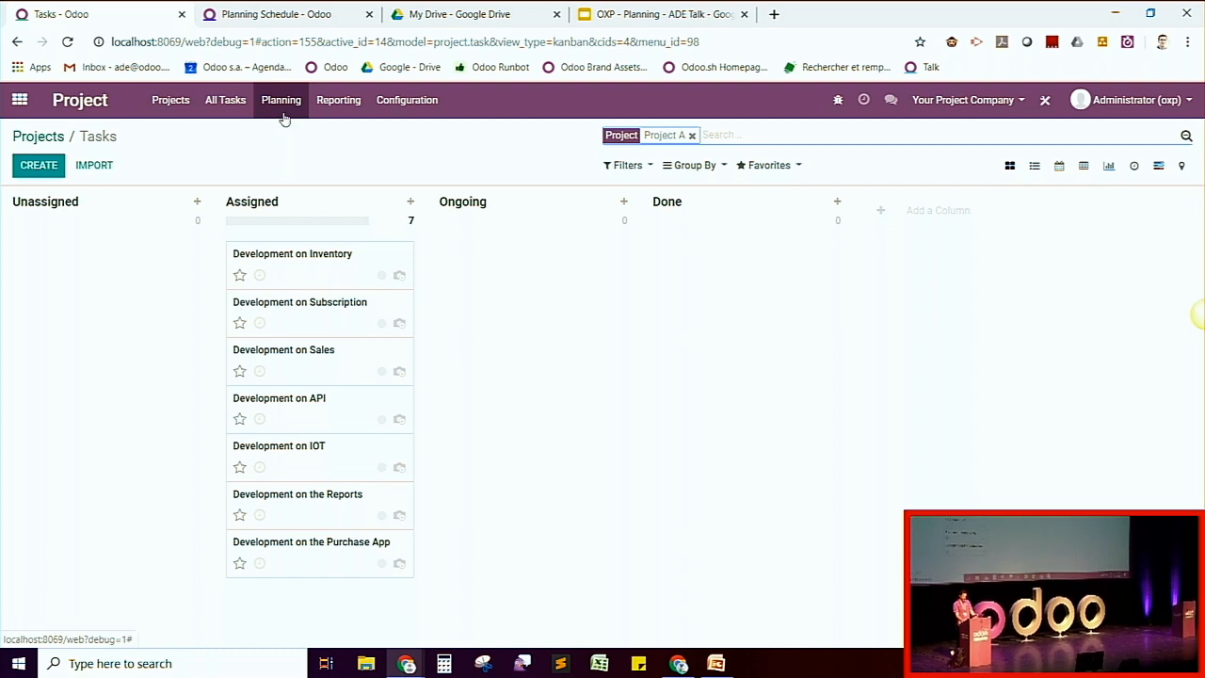
pyautogui.click(412, 111)
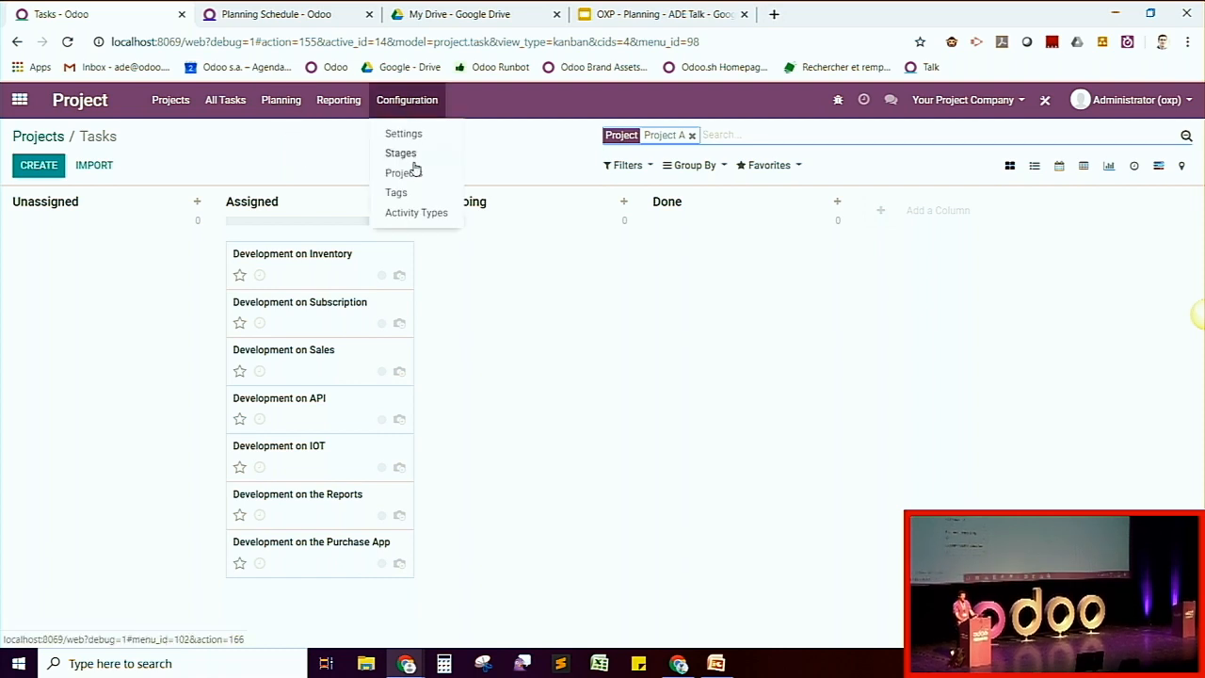
pyautogui.click(318, 142)
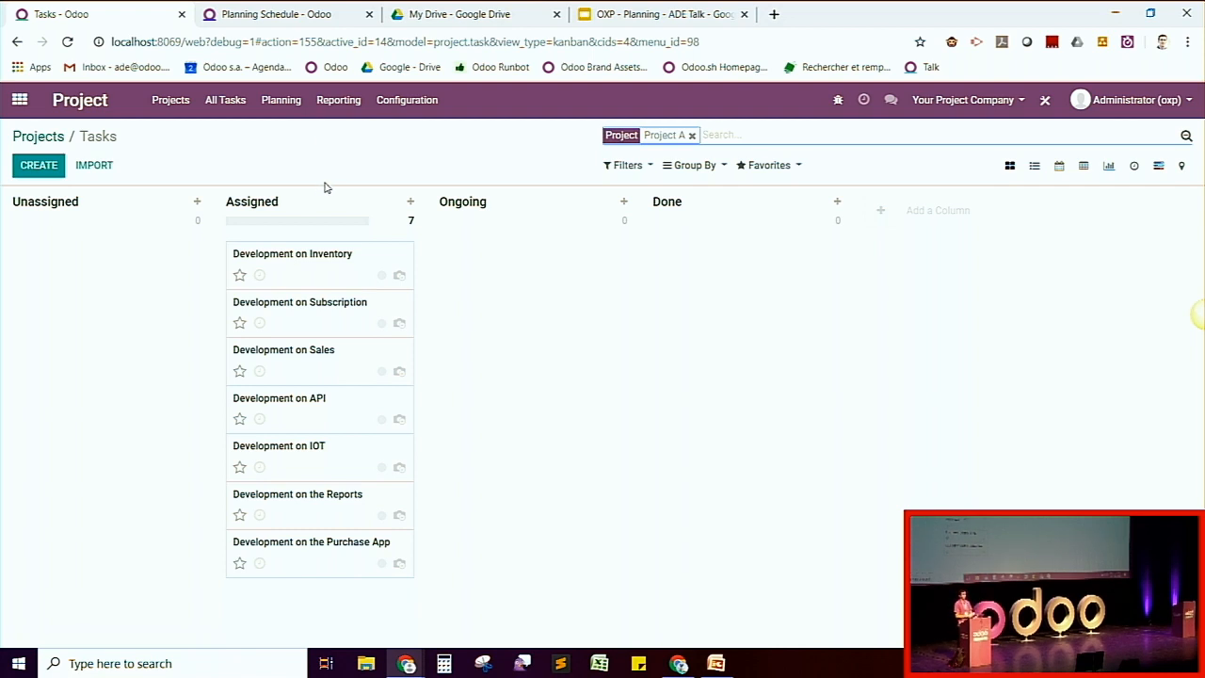
# Step: Open the Project app's planning by employee for 6–12 October 2019 and check each developer's workload
pyautogui.click(275, 106)
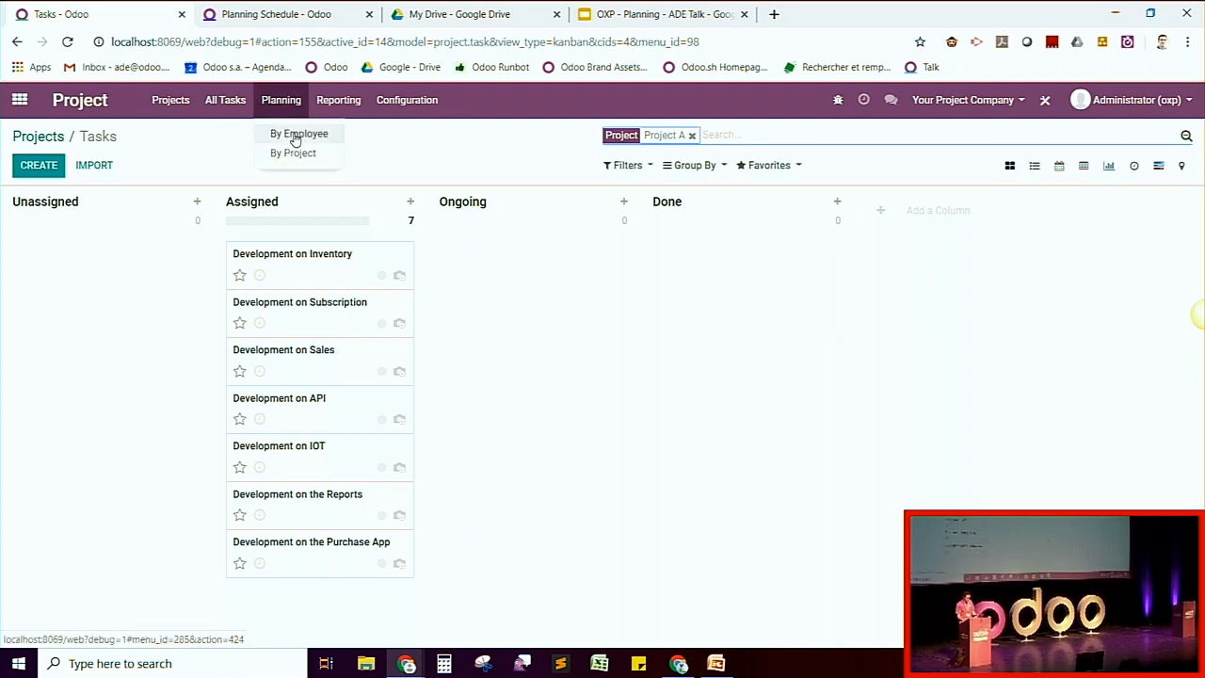
pyautogui.click(295, 135)
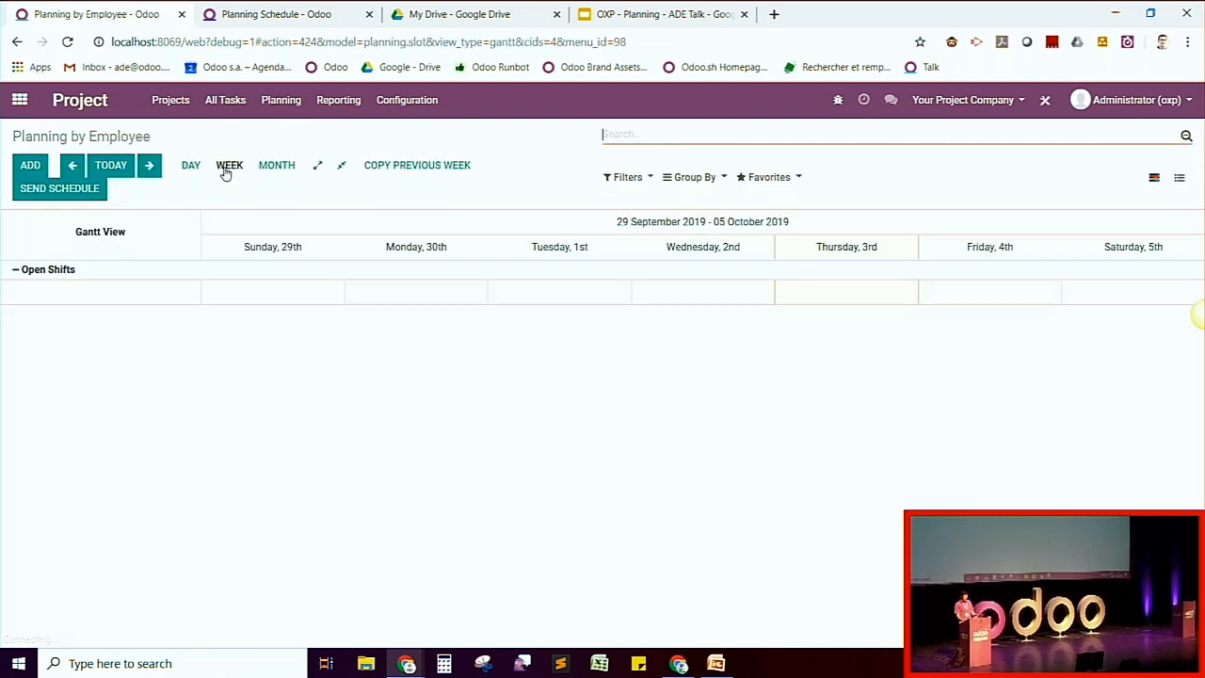
pyautogui.click(150, 166)
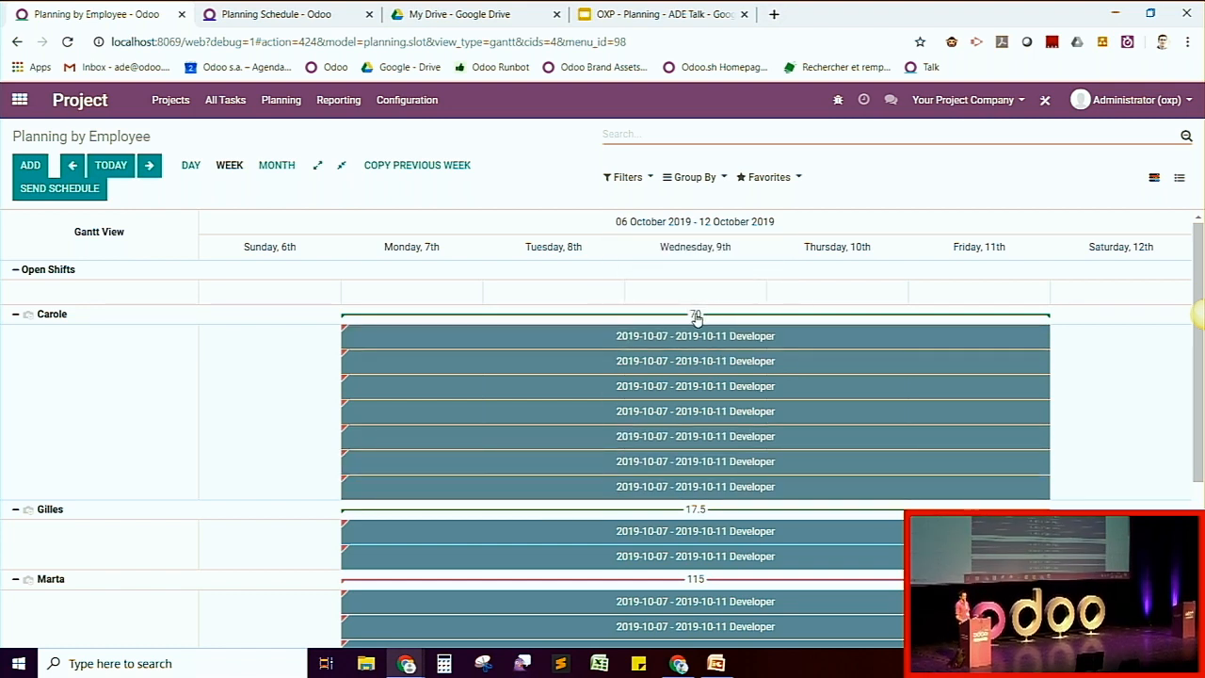
pyautogui.scroll(-2, 696, 320)
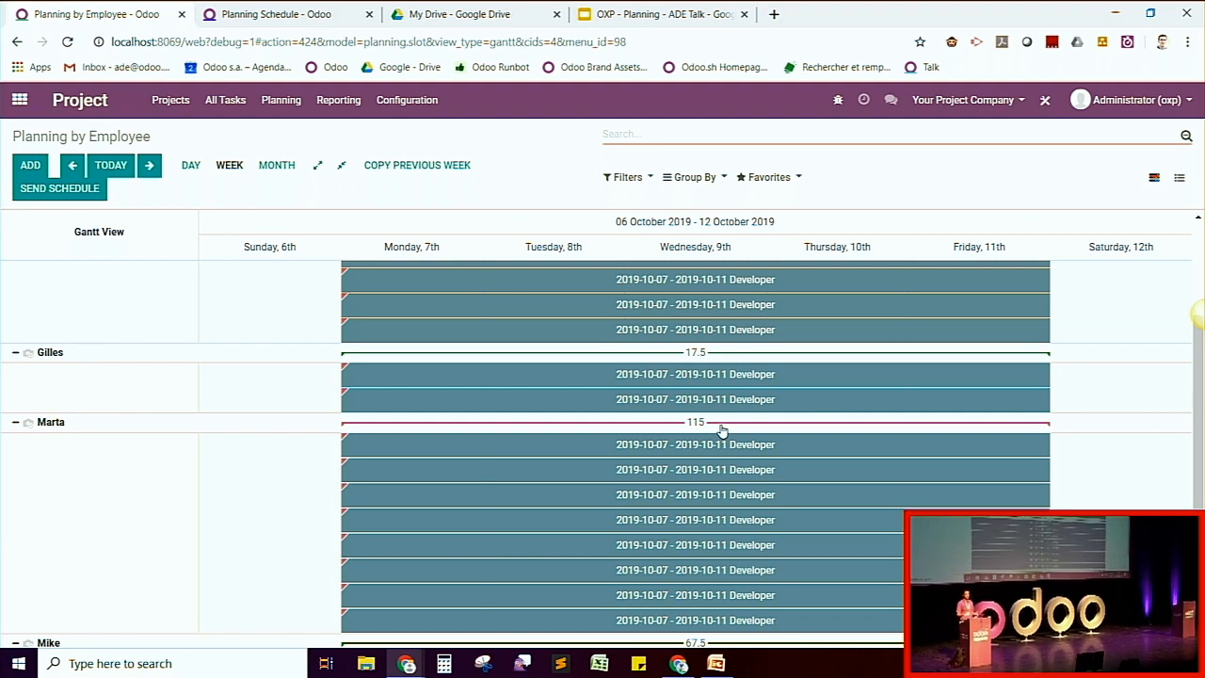
pyautogui.scroll(-2, 725, 428)
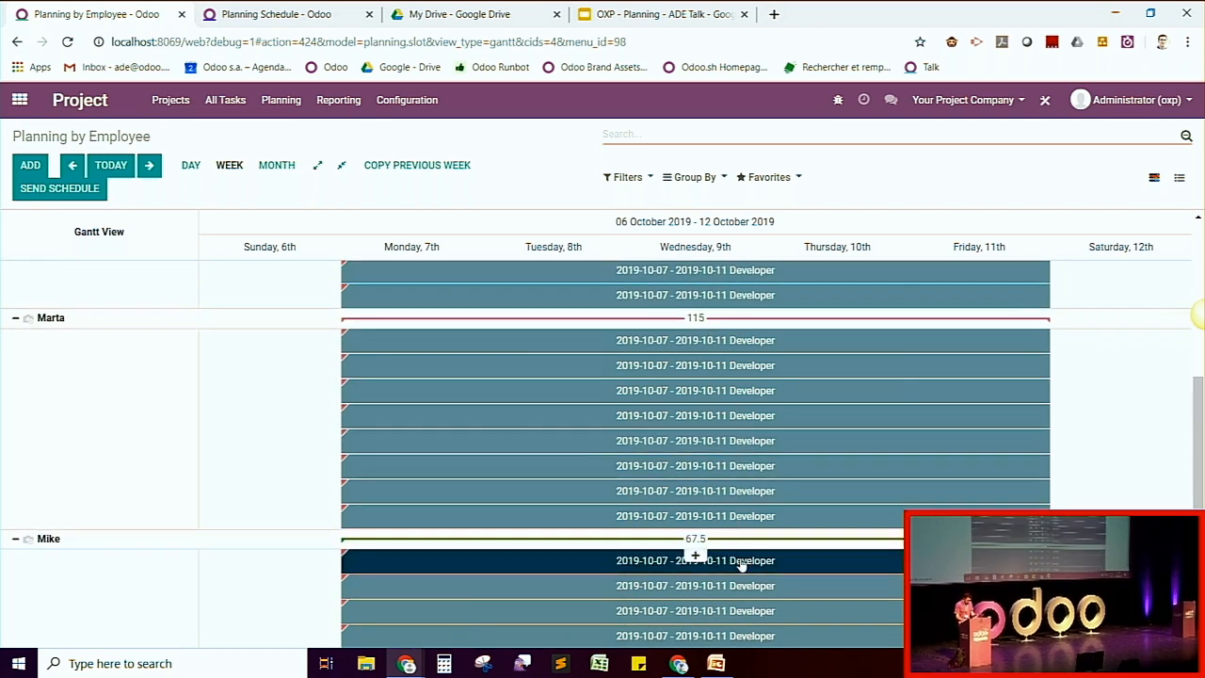
pyautogui.scroll(5, 584, 508)
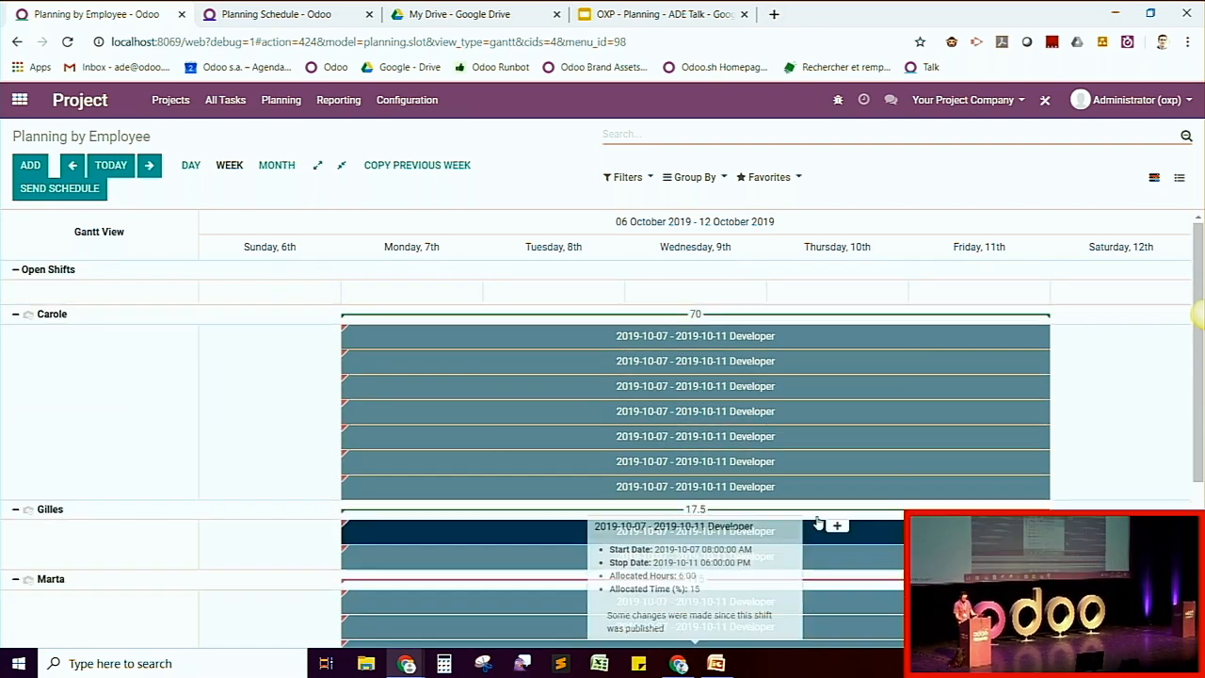
# Step: Check the allocated time in the details of the first listed employee's second Developer shift, leaving it unchanged
pyautogui.moveTo(753, 346)
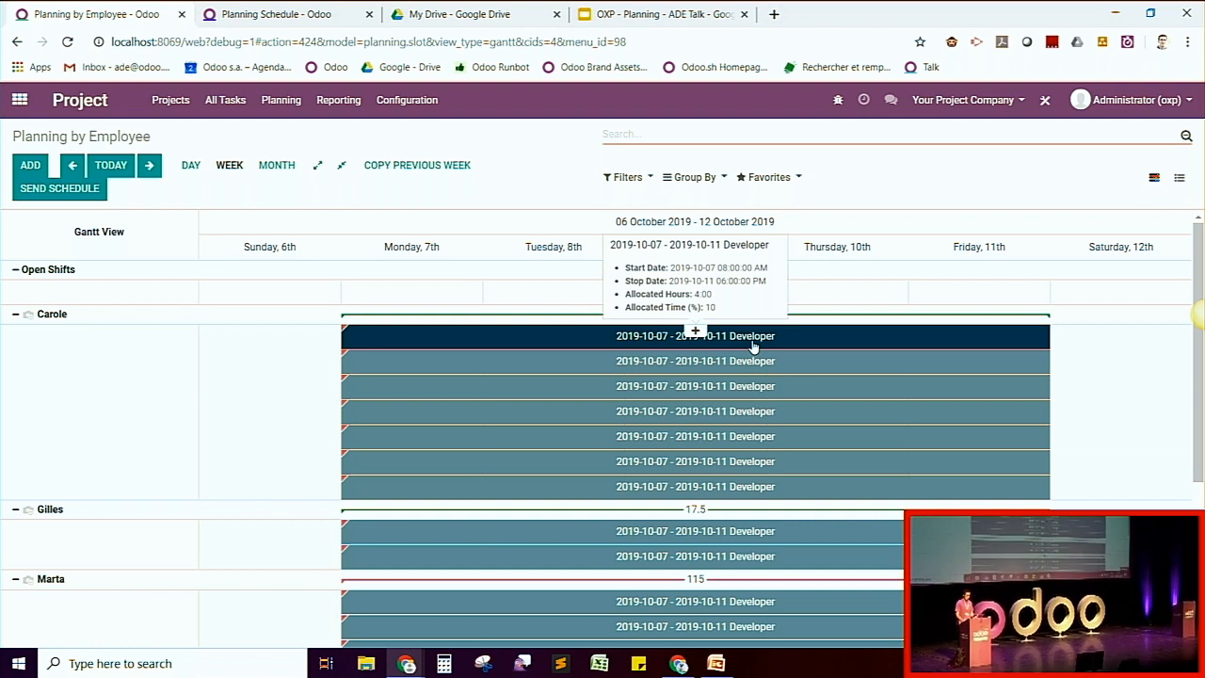
pyautogui.click(751, 361)
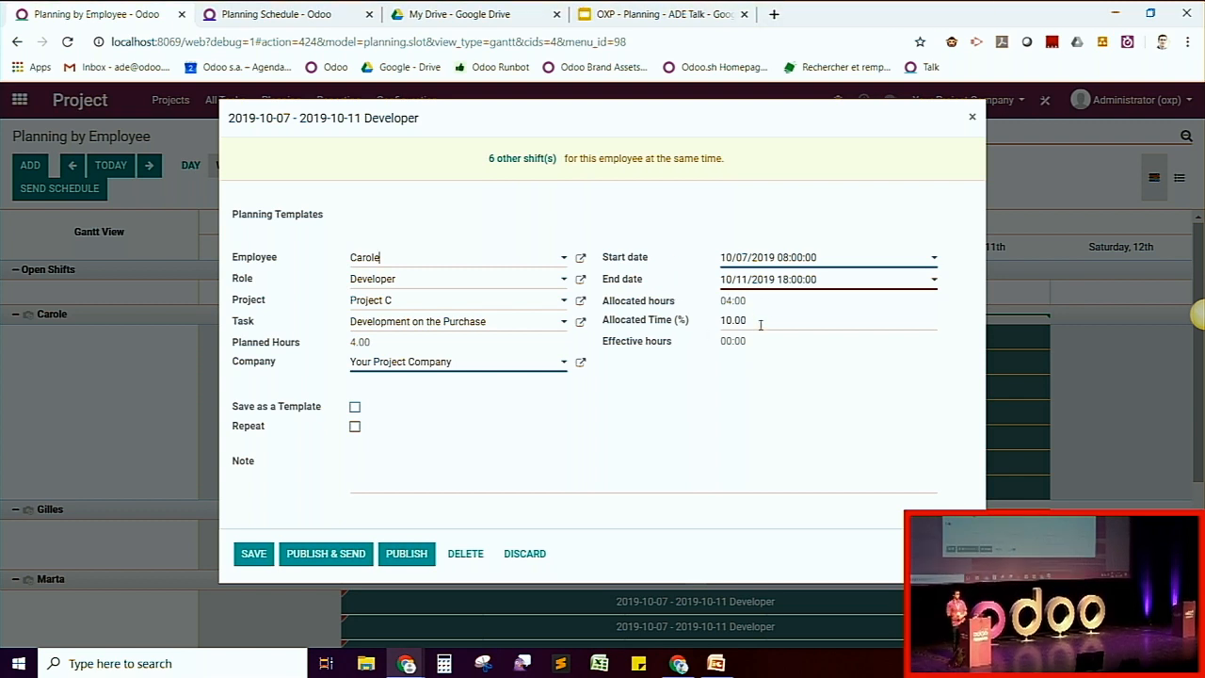
pyautogui.click(974, 116)
# Step: Reassign the third listed employee's first Developer shift, the one with 8 allocated hours, to the fourth listed employee
pyautogui.scroll(-3, 715, 467)
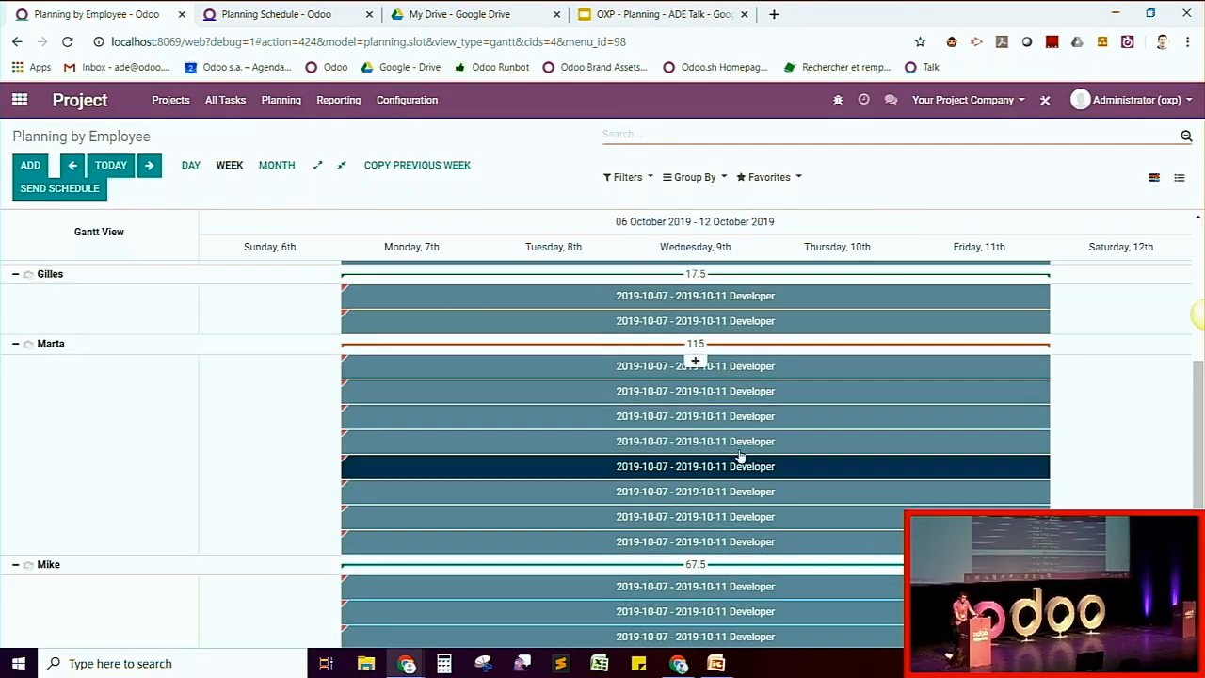
pyautogui.moveTo(733, 386)
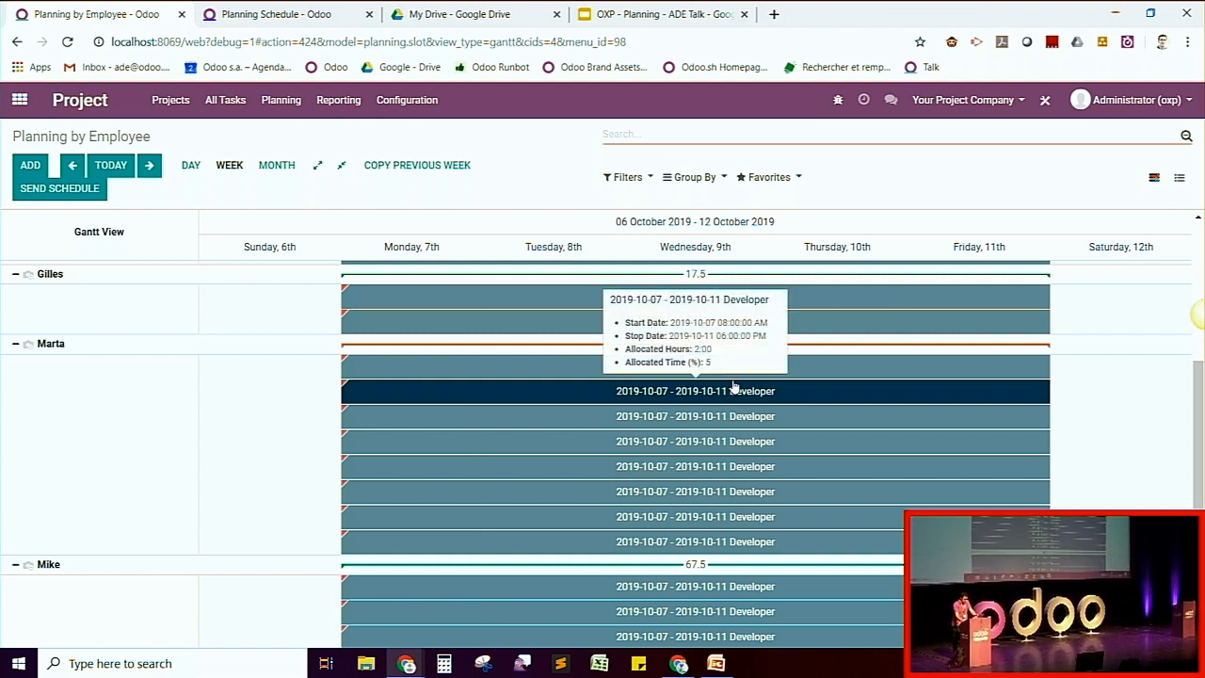
pyautogui.moveTo(847, 376)
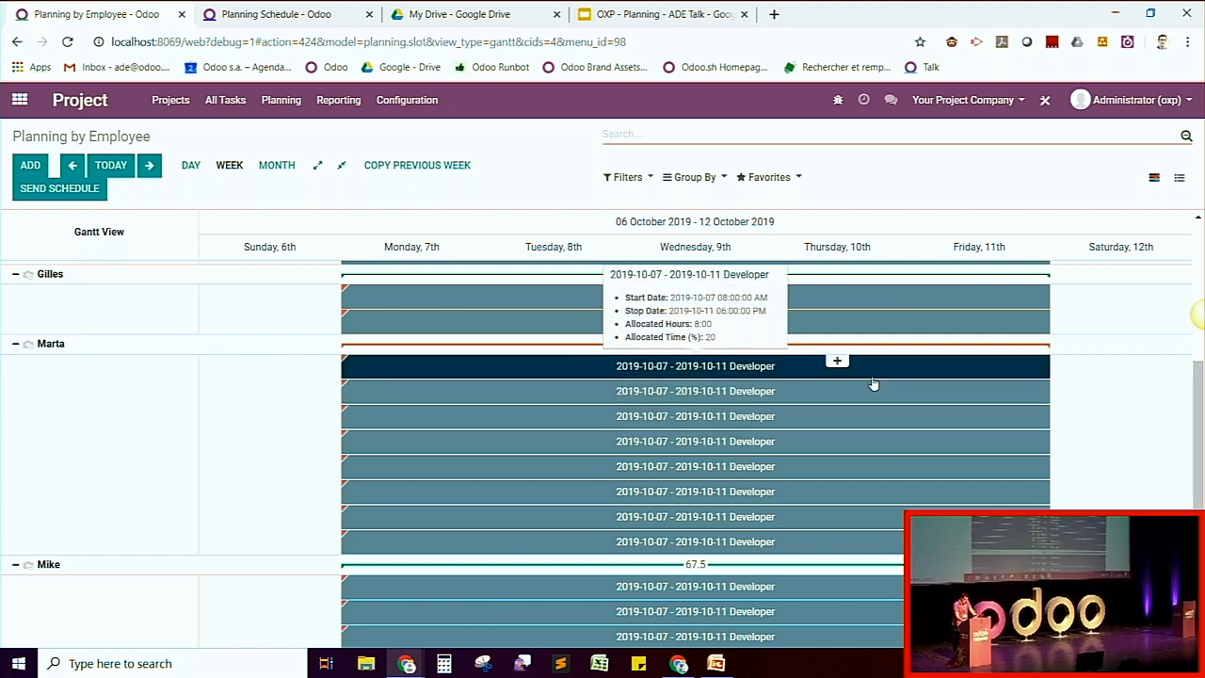
pyautogui.moveTo(872, 376); pyautogui.dragTo(851, 576)
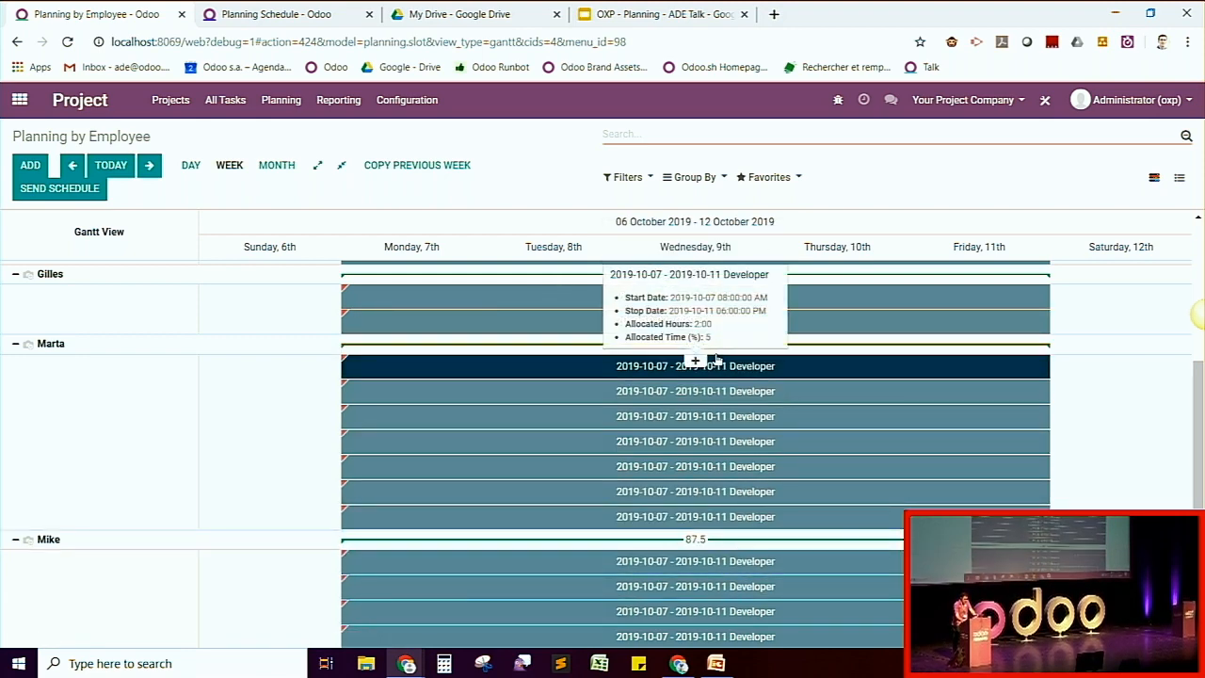
# Step: Reassign the third listed employee's fourth Developer shift, the one with 6 allocated hours, to the second listed employee
pyautogui.scroll(1, 880, 450)
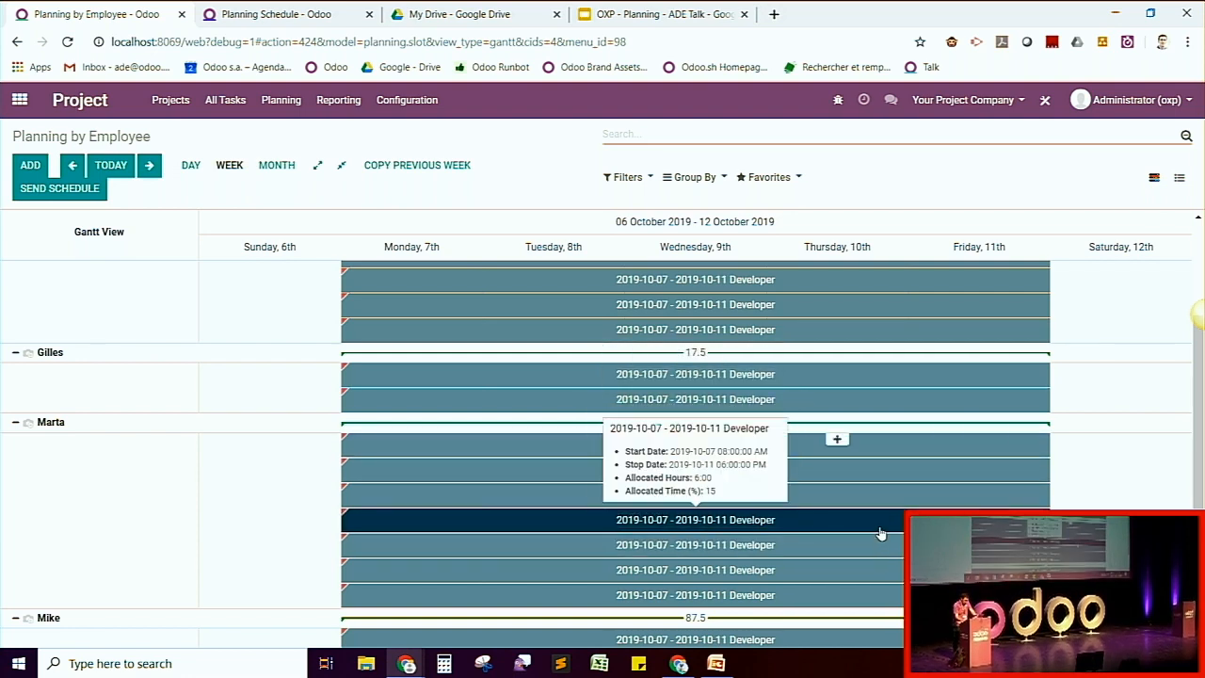
pyautogui.moveTo(879, 533); pyautogui.dragTo(881, 414)
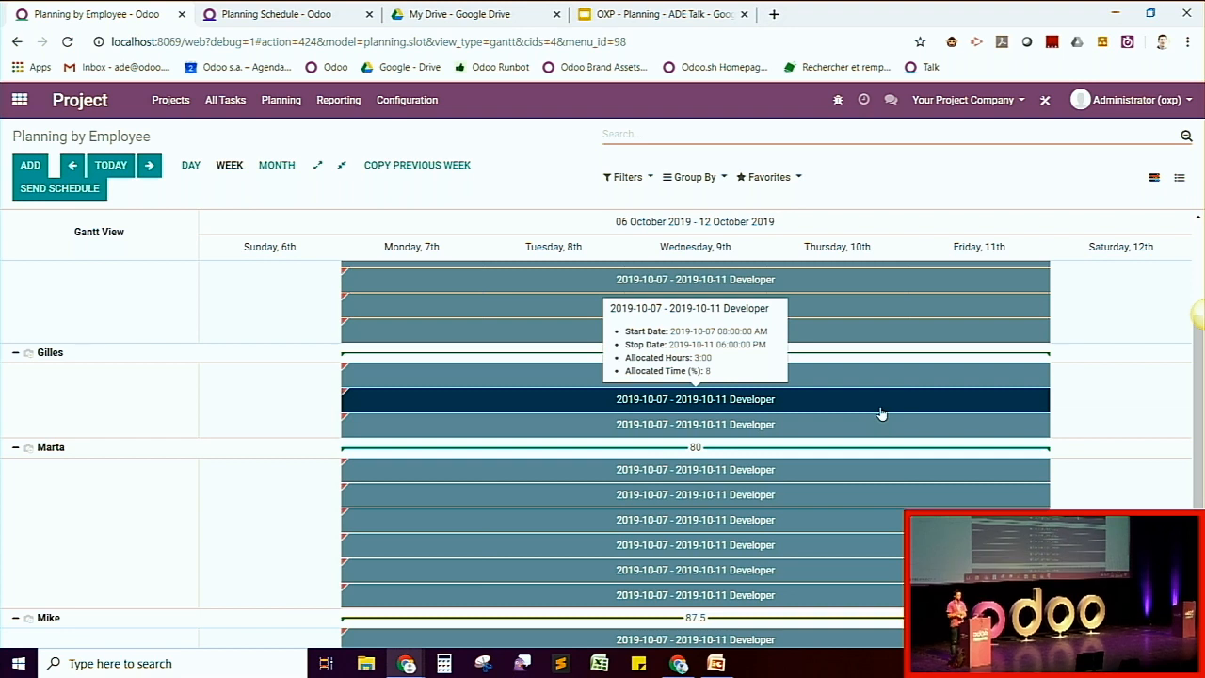
pyautogui.scroll(3, 847, 417)
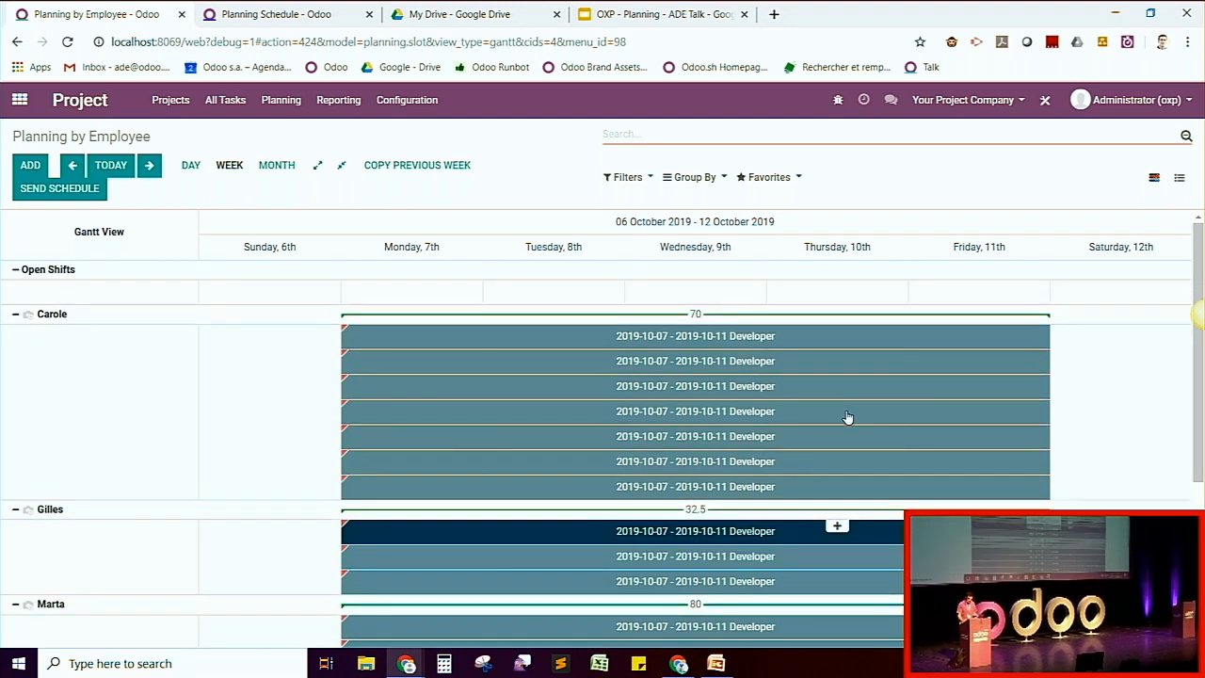
# Step: Reopen the planning by employee for 6–12 October 2019 and view its shifts grouped by Project
pyautogui.click(281, 99)
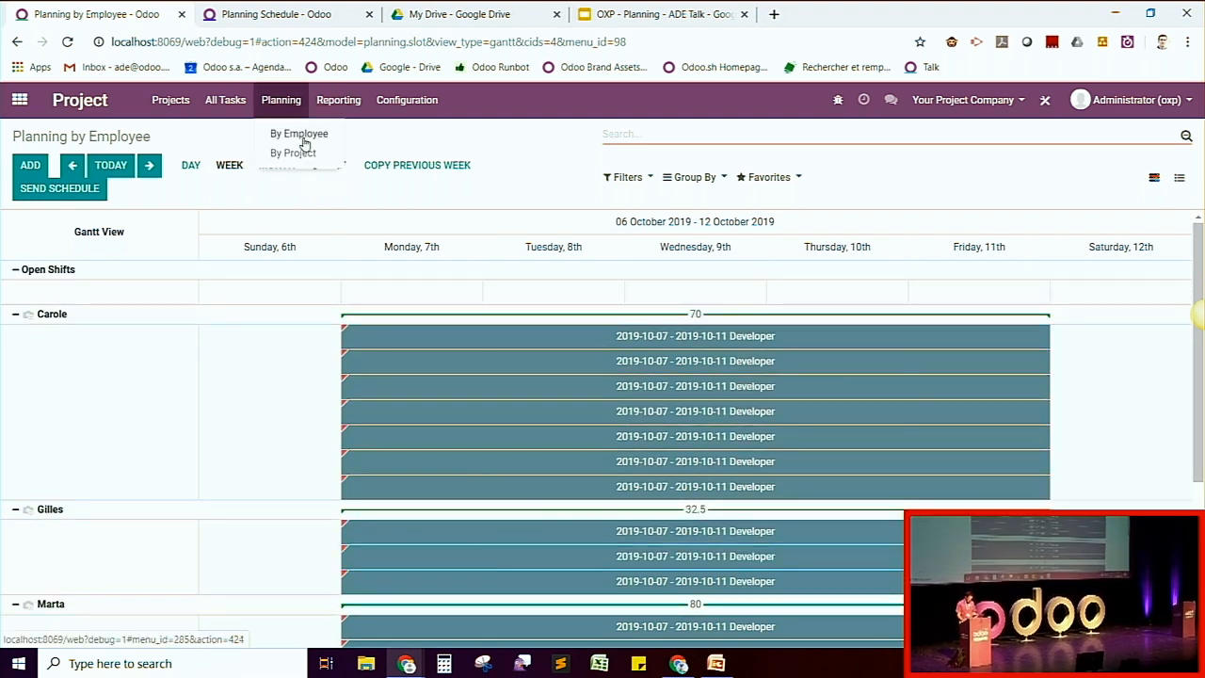
pyautogui.click(308, 137)
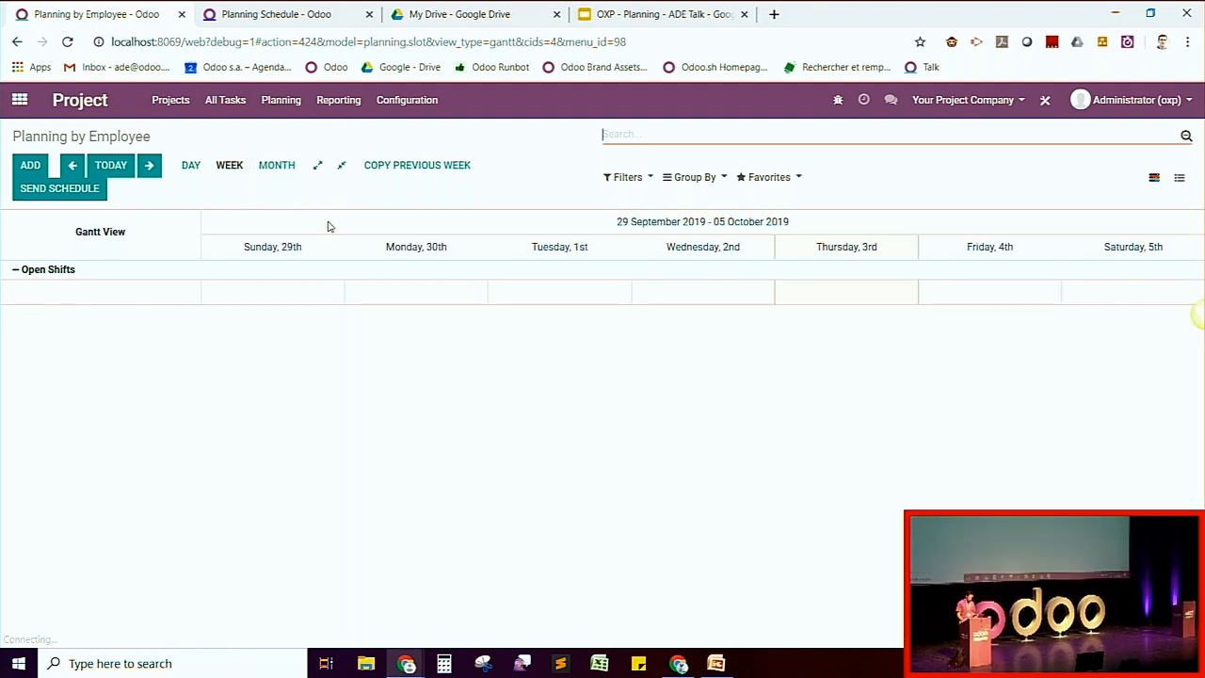
pyautogui.click(149, 166)
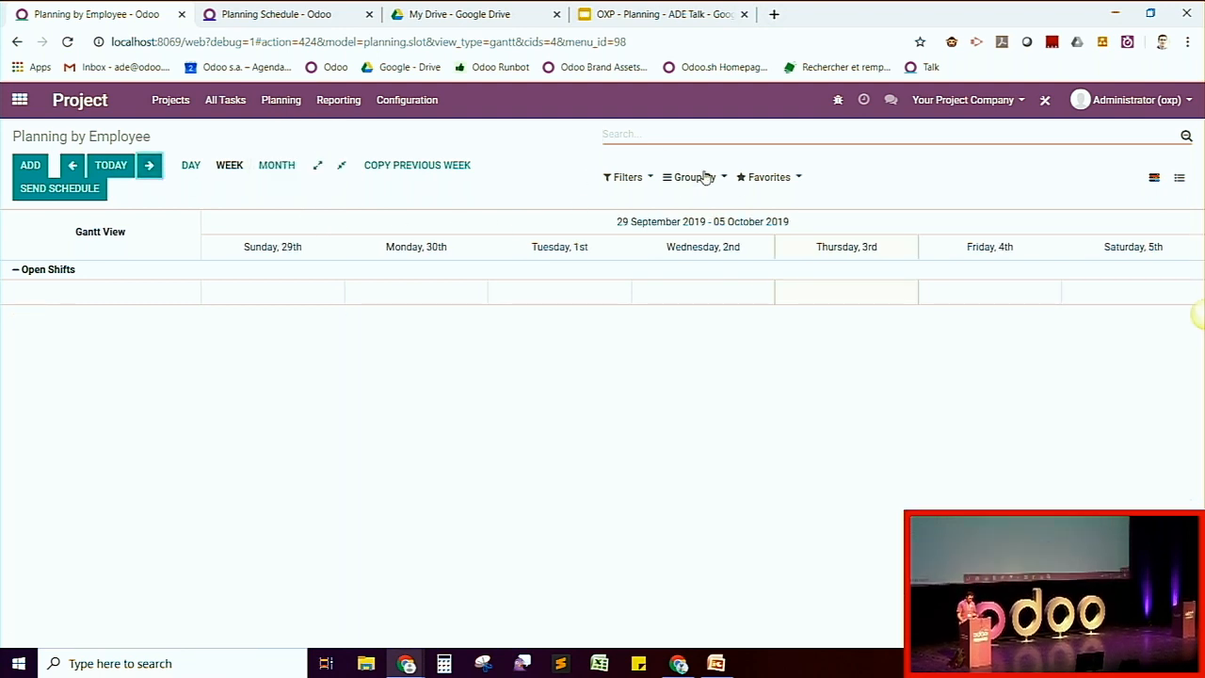
pyautogui.click(702, 177)
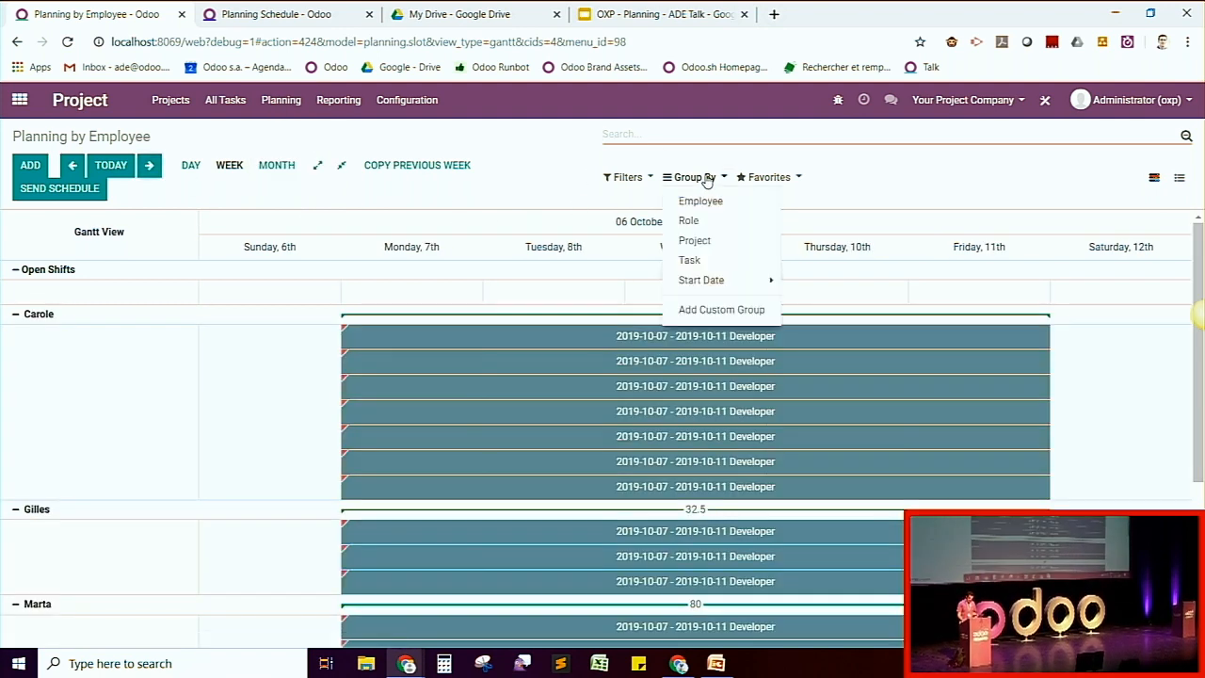
pyautogui.click(714, 241)
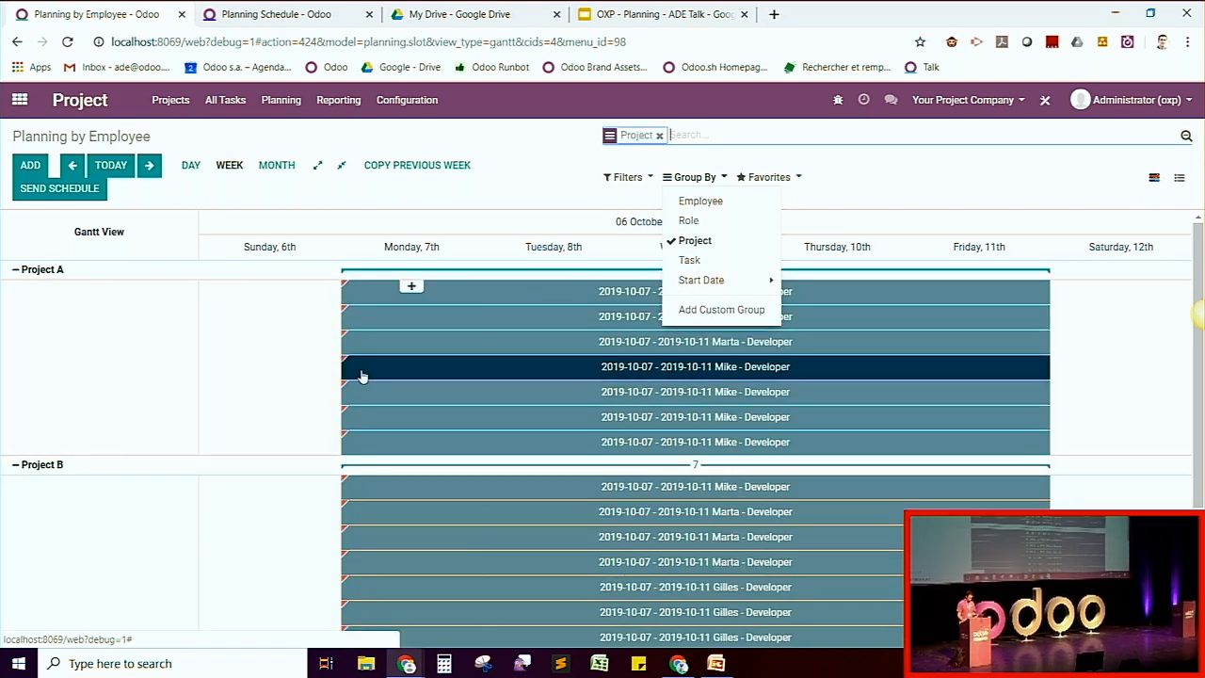
pyautogui.scroll(-3, 437, 368)
pyautogui.scroll(3, 437, 367)
# Step: Replace the project grouping with Employee > Project > Task and review the grouped 6–12 October schedule
pyautogui.click(659, 135)
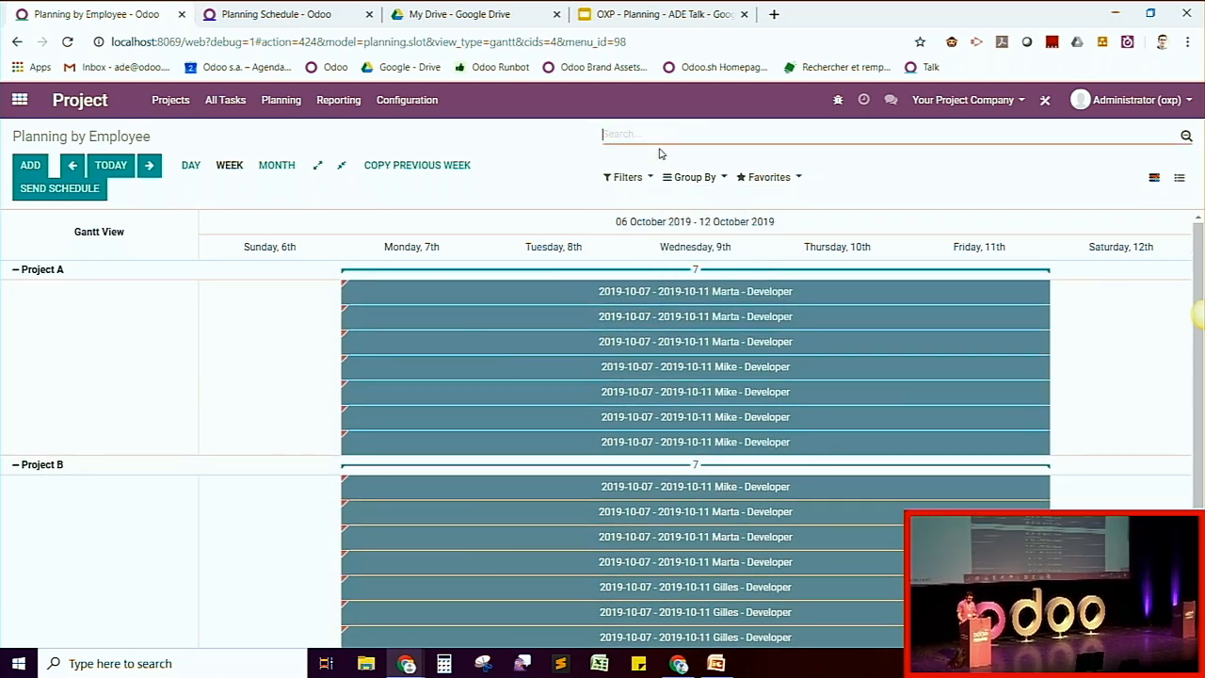
pyautogui.click(706, 201)
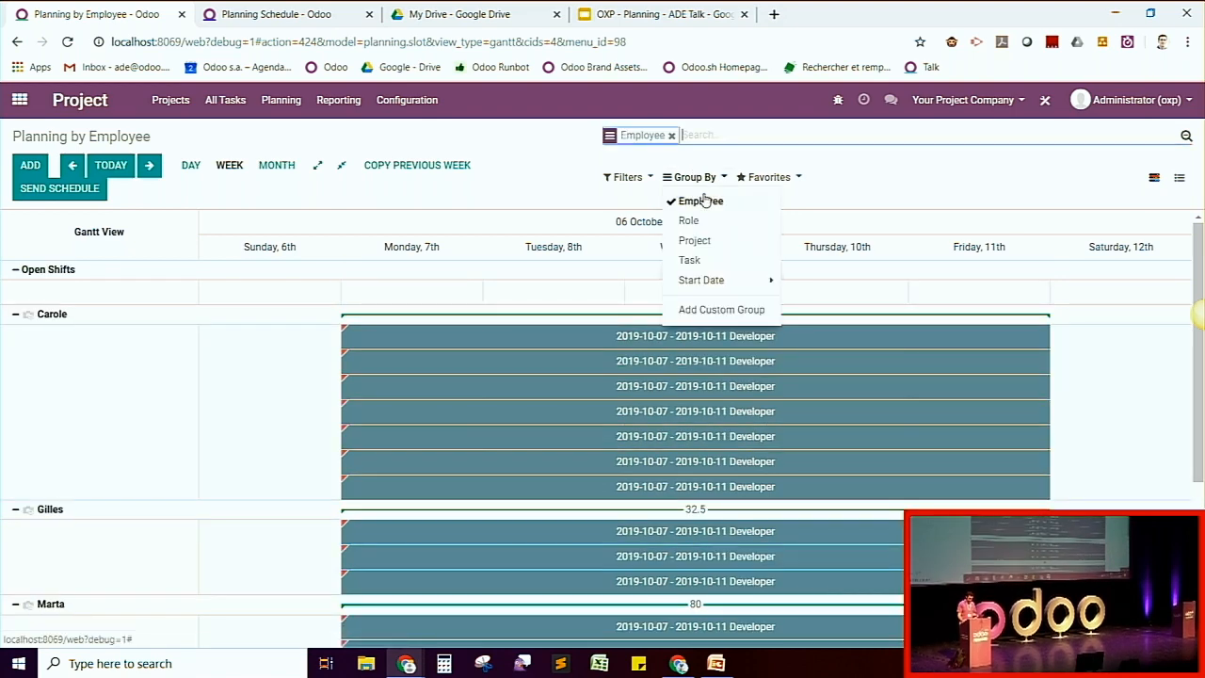
pyautogui.click(698, 242)
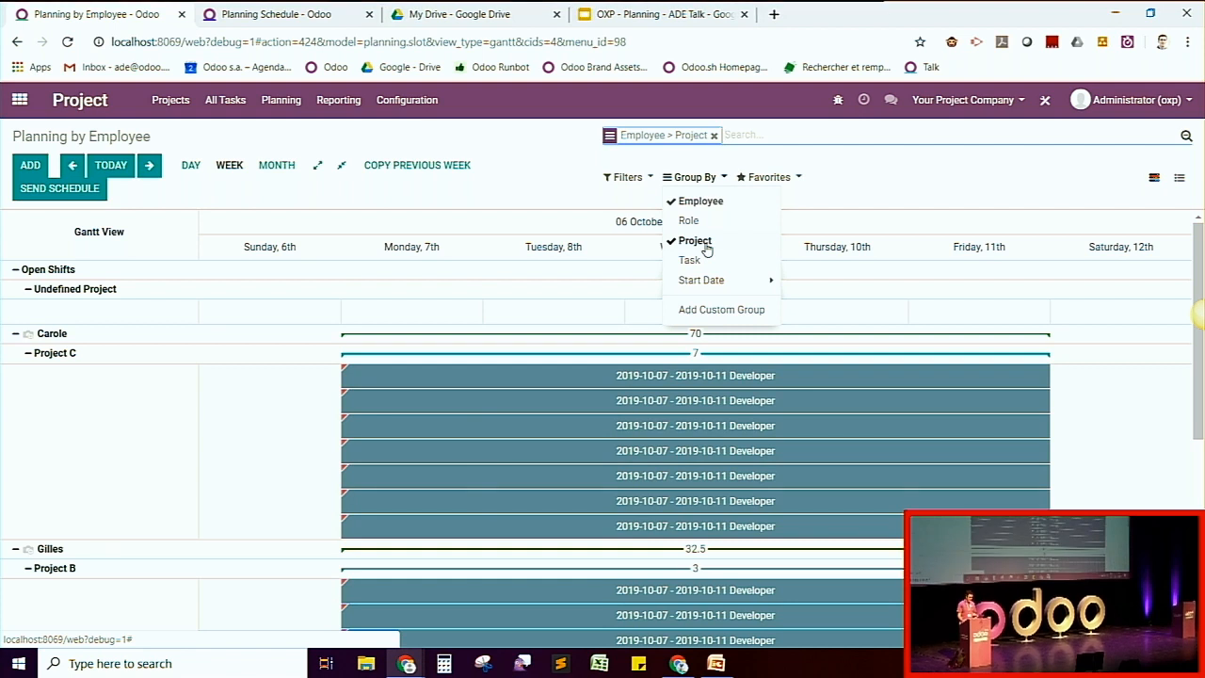
pyautogui.click(708, 259)
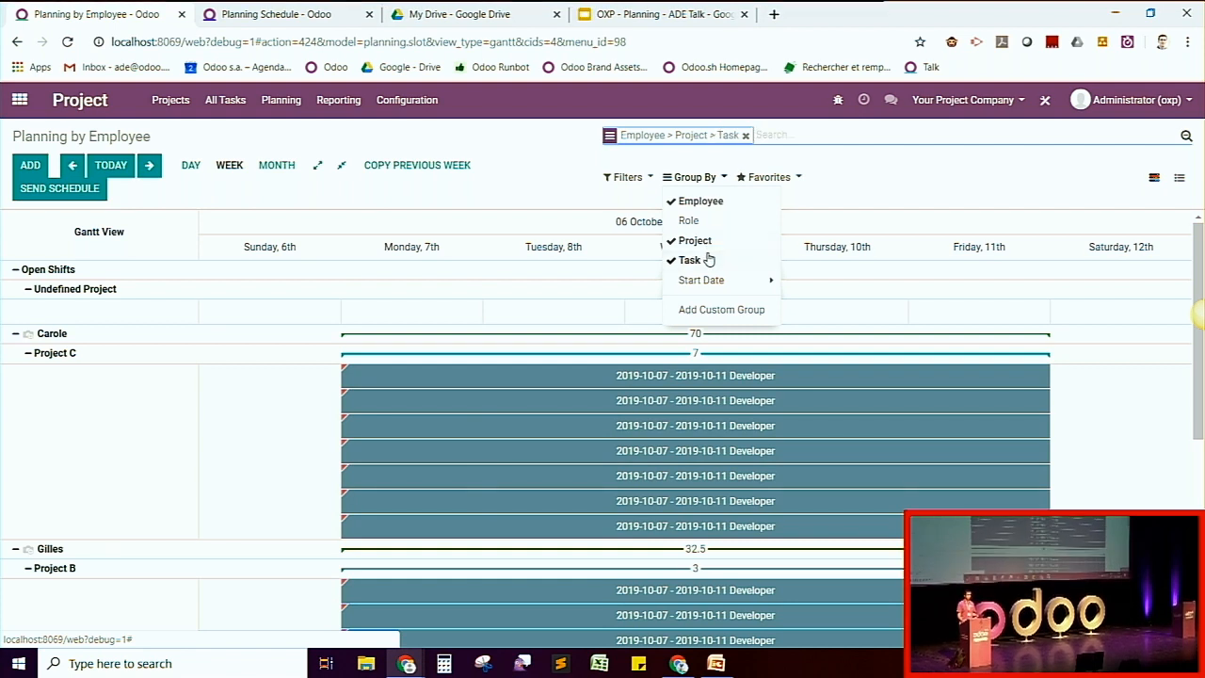
pyautogui.click(511, 209)
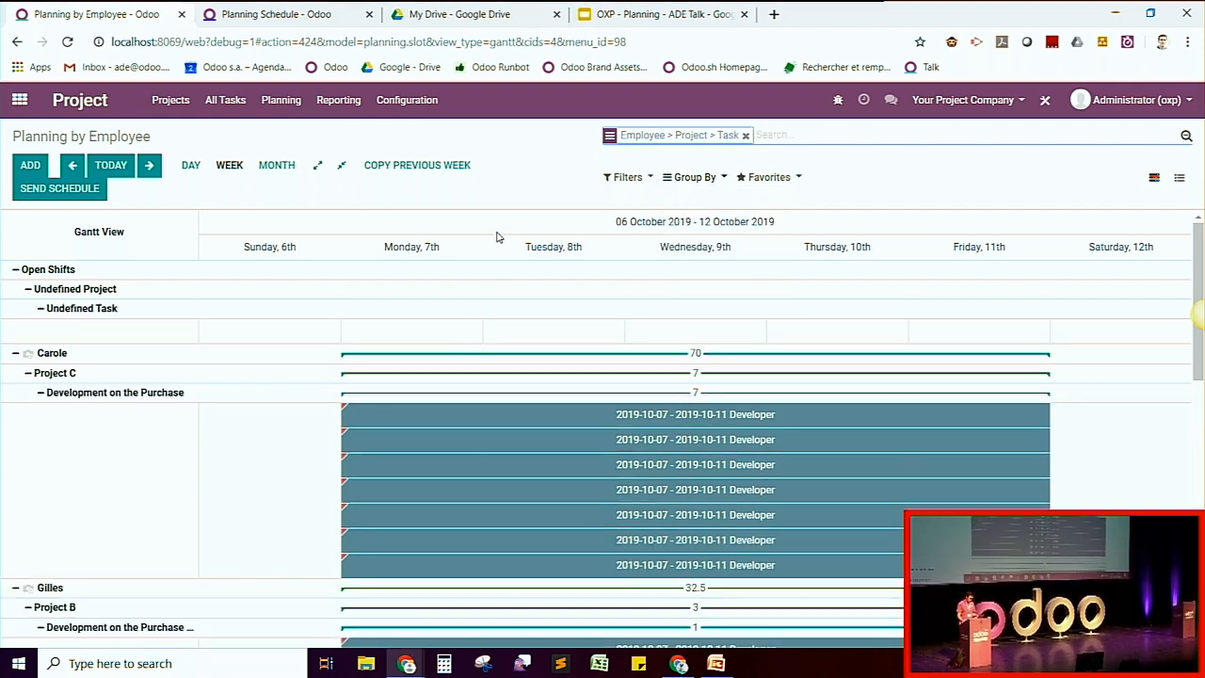
pyautogui.scroll(-1, 175, 457)
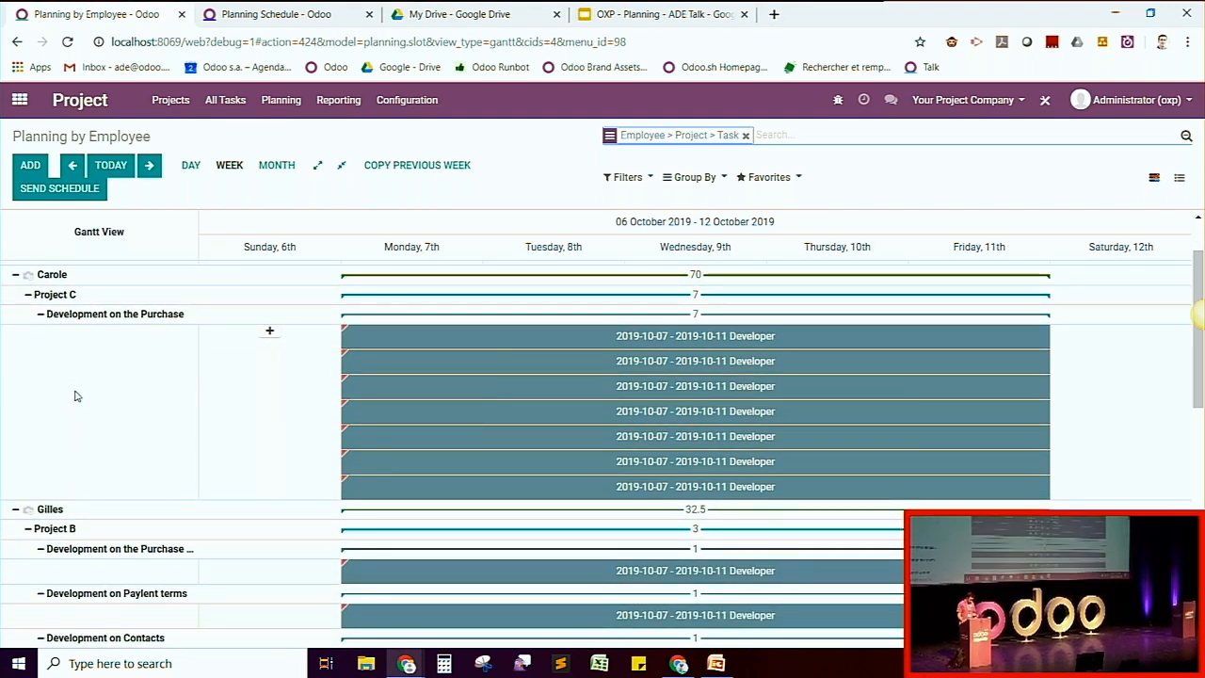
pyautogui.scroll(-2, 77, 396)
pyautogui.scroll(2, 134, 413)
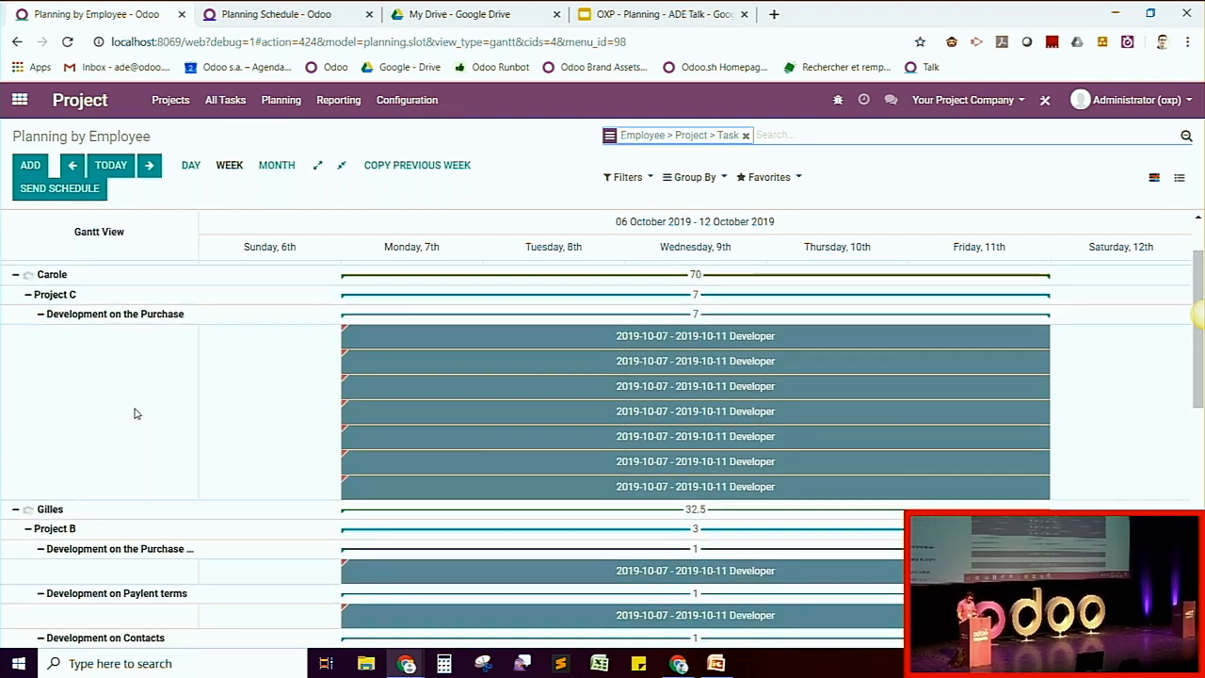
# Step: Examine the employees' projects, tasks and allocated-hour rows in the 6–12 October 2019 schedule, and return to the home screen of apps
pyautogui.scroll(-1, 117, 426)
pyautogui.scroll(1, 102, 358)
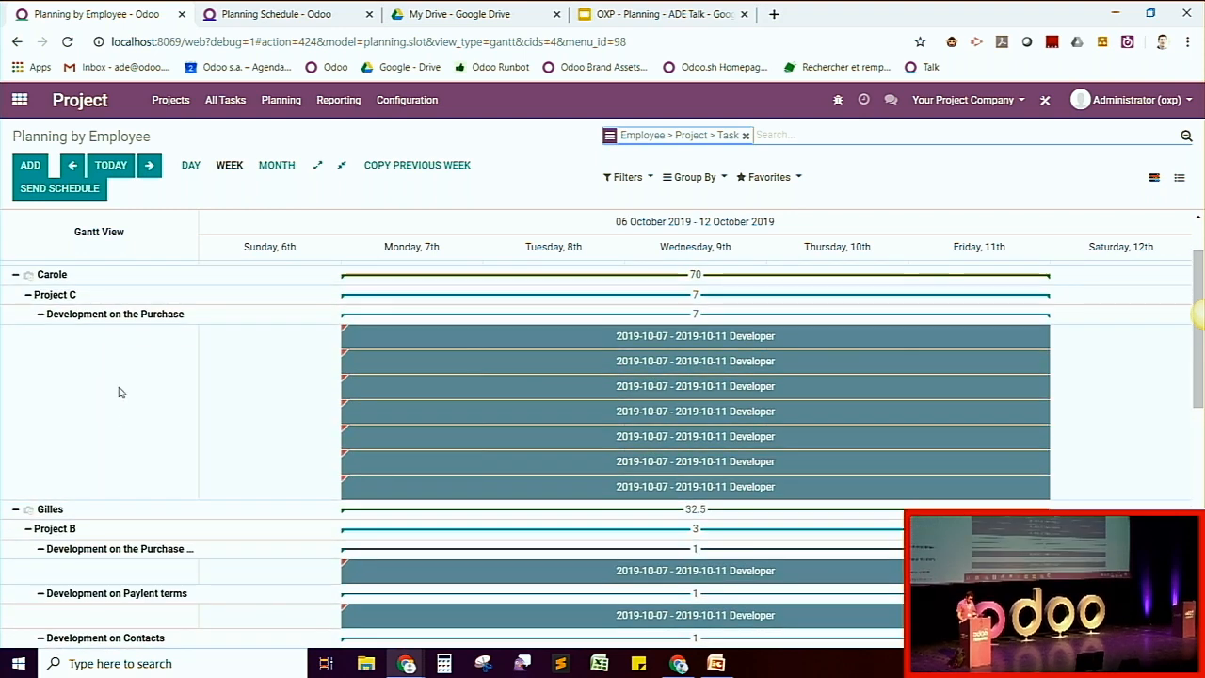
pyautogui.scroll(-1, 60, 424)
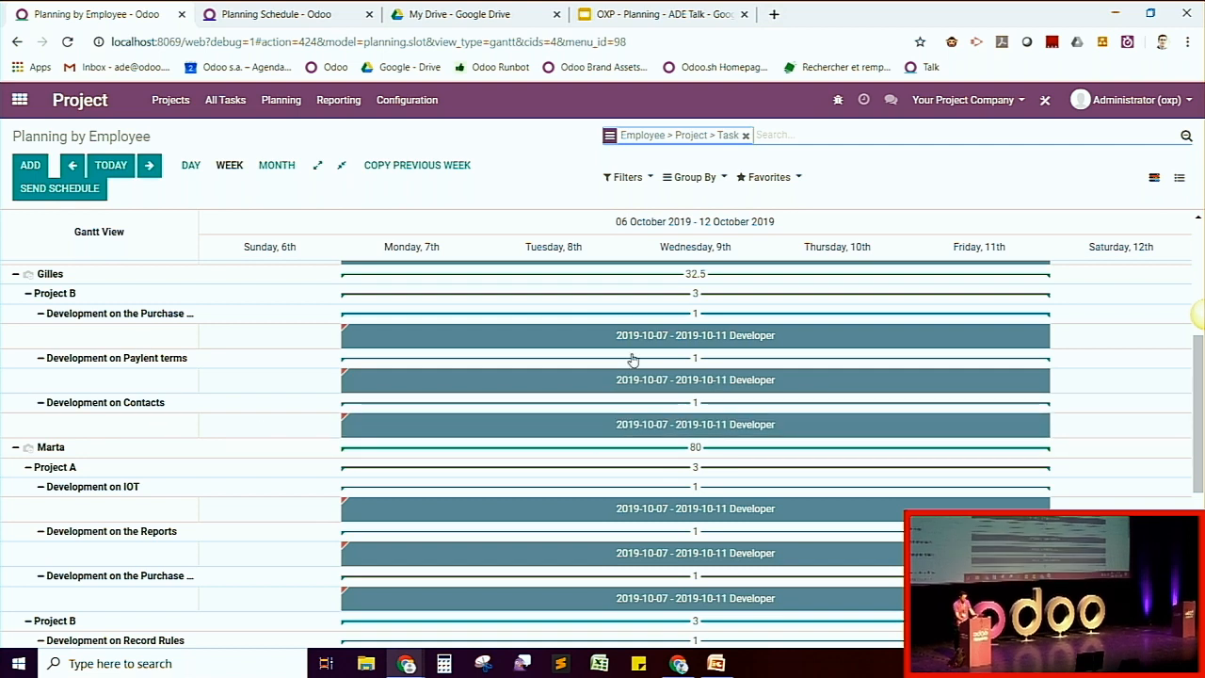
pyautogui.scroll(1, 631, 407)
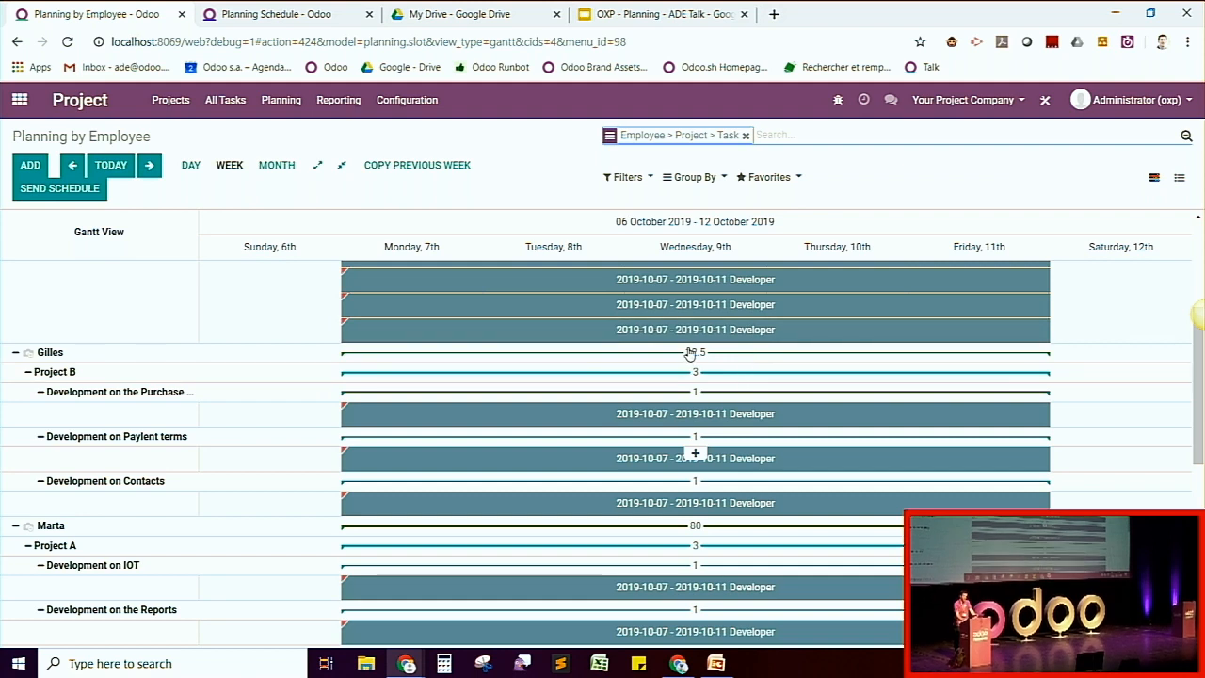
pyautogui.scroll(3, 664, 367)
pyautogui.scroll(-5, 565, 369)
pyautogui.scroll(5, 478, 376)
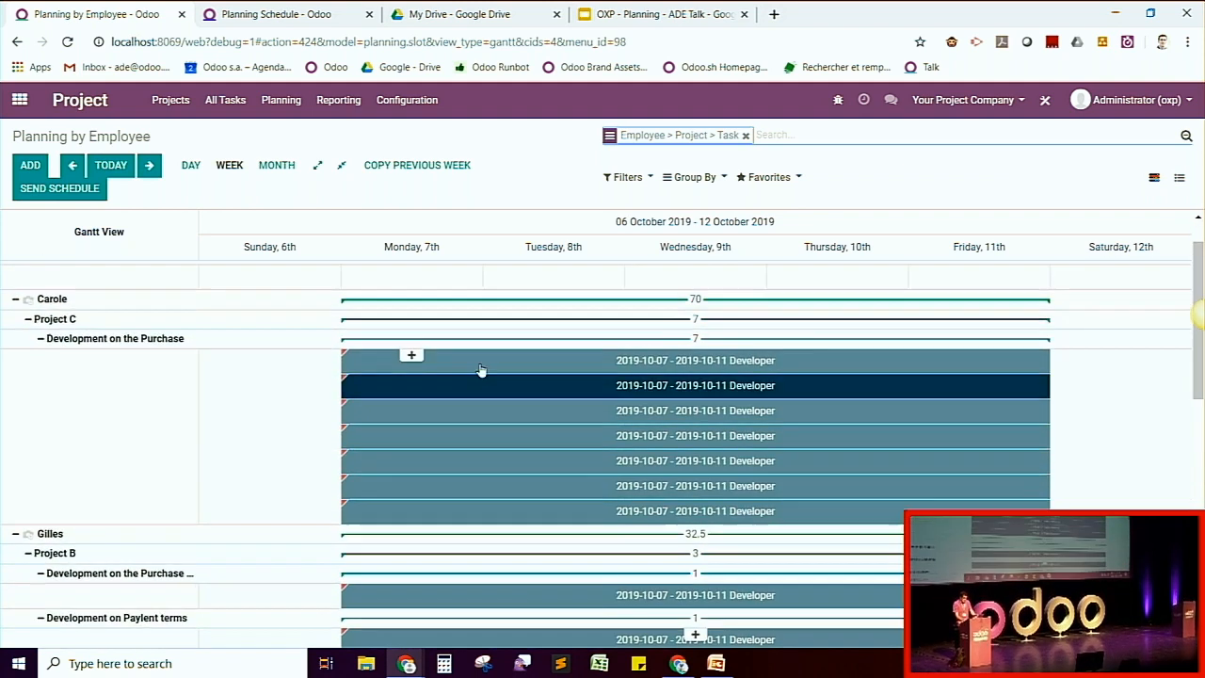
pyautogui.click(18, 104)
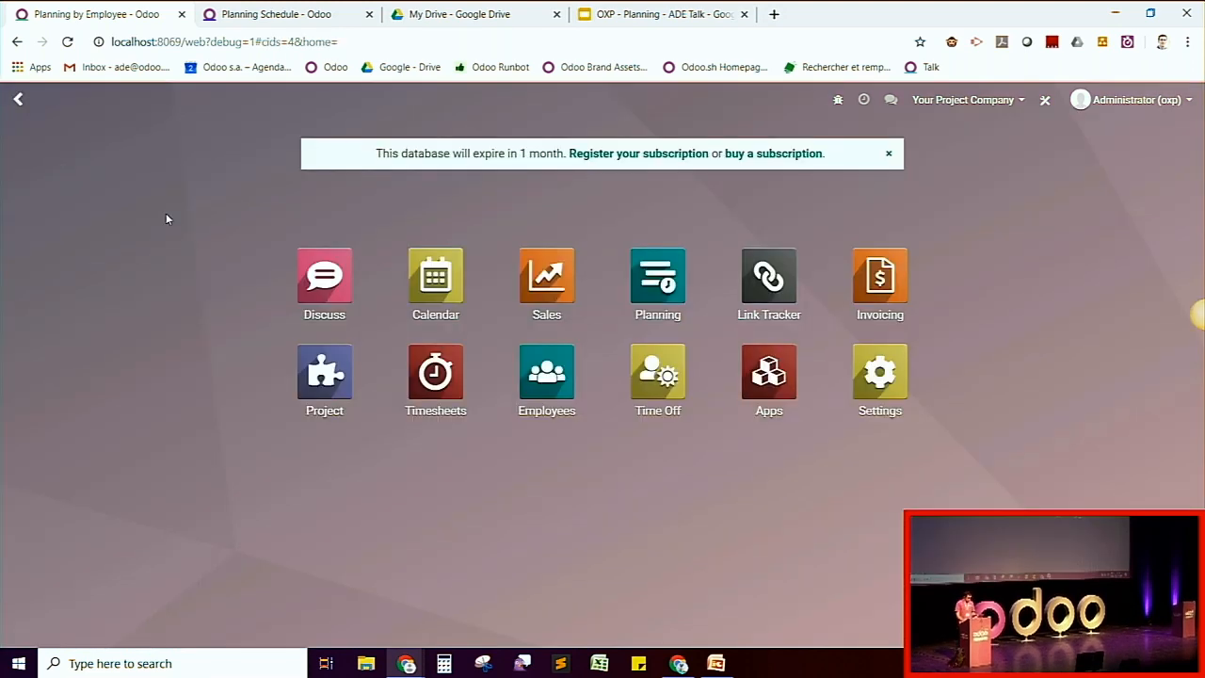
# Step: Switch to the OXP - Planning - ADE Talk deck in Google Slides and present it from the closing "Thank you." slide
pyautogui.click(678, 8)
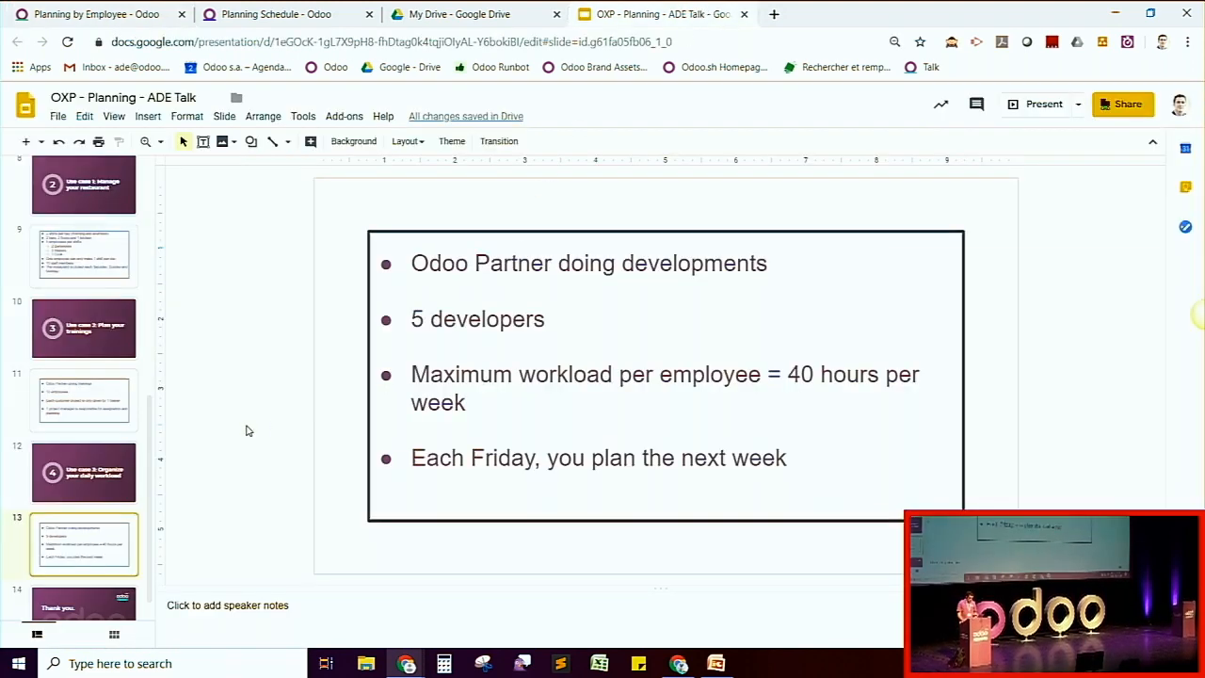
pyautogui.scroll(-1, 111, 494)
pyautogui.click(90, 590)
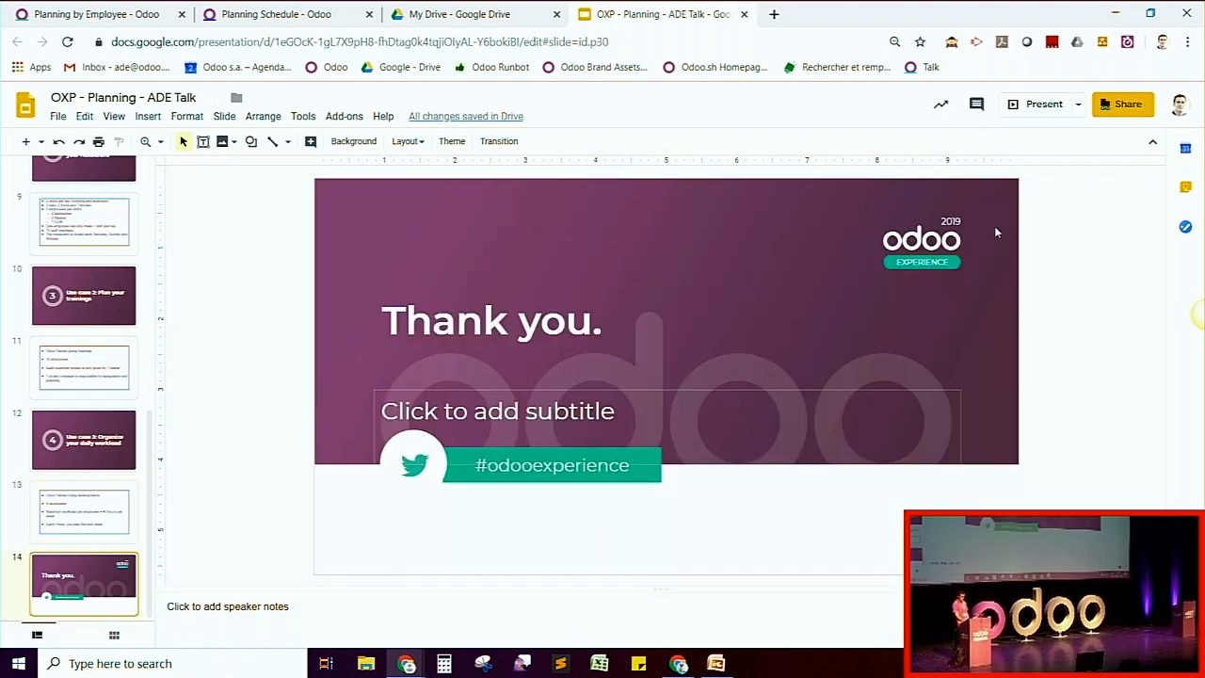
pyautogui.click(1038, 103)
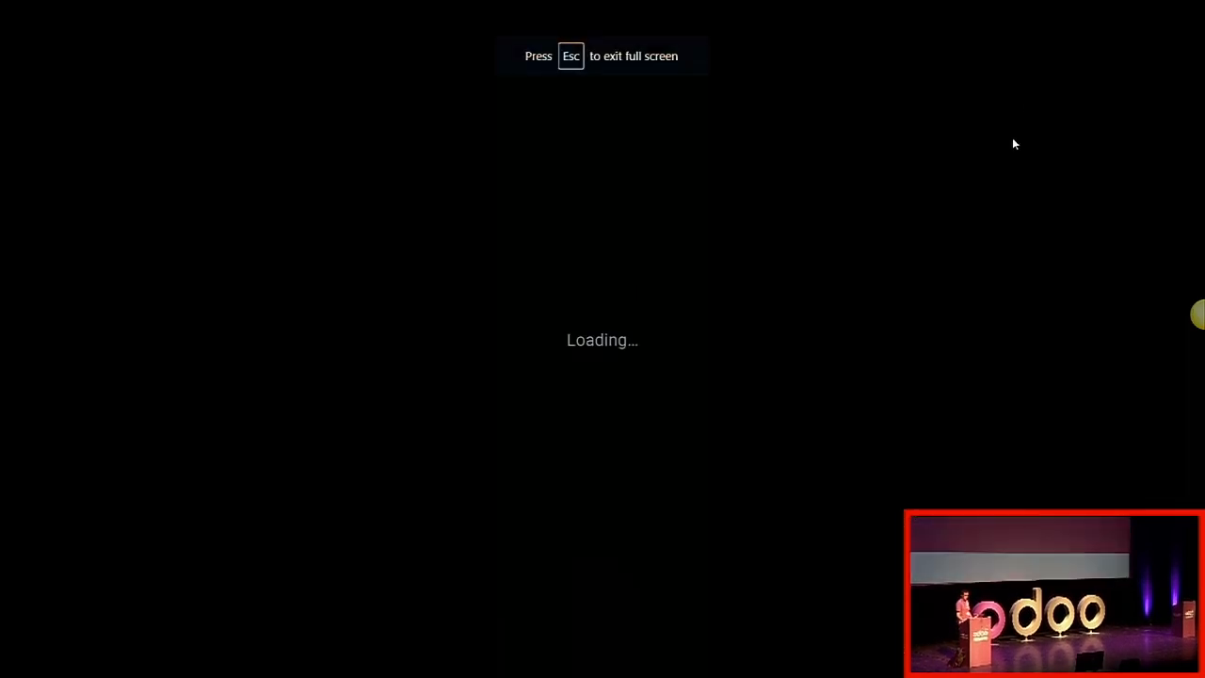